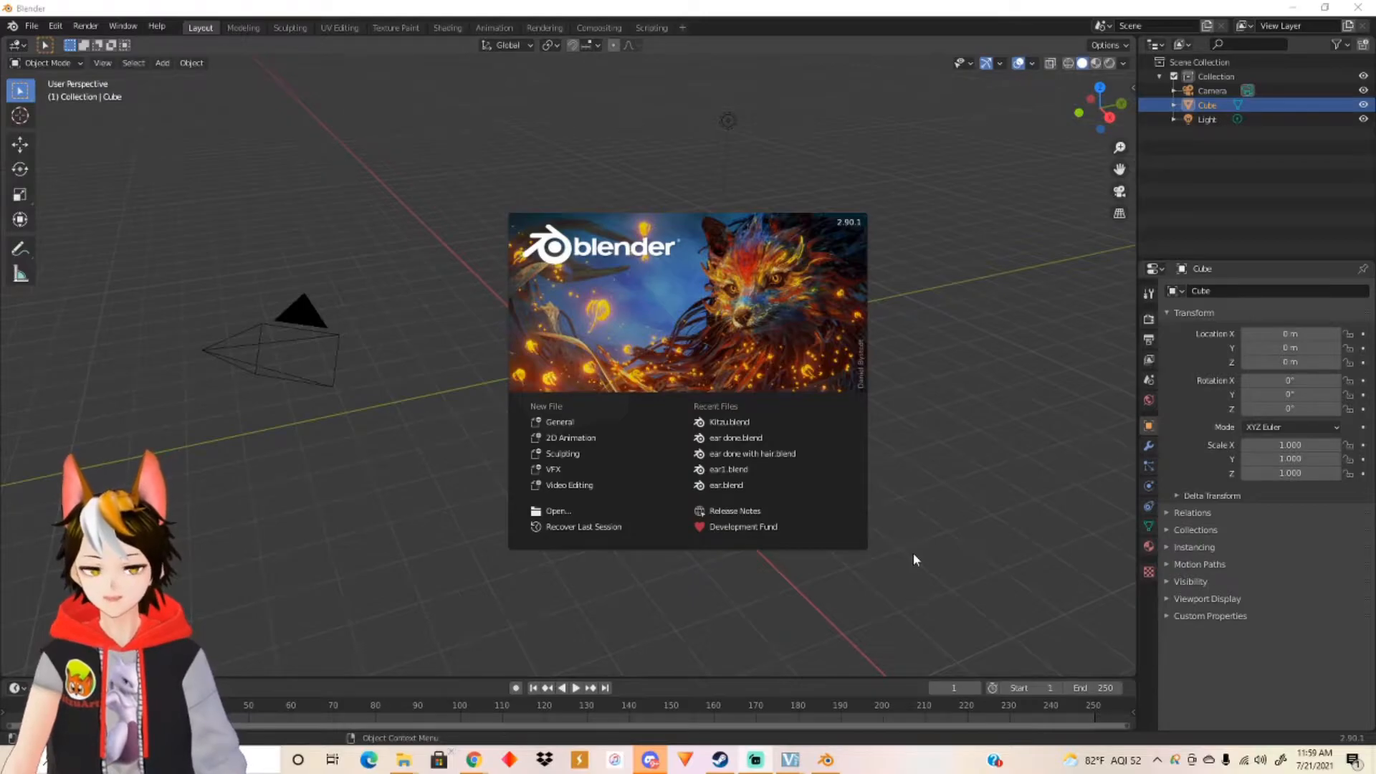
Step: Start a new General file, glance at the master sword reference in the browser, and delete the default cube
left_click(579, 424)
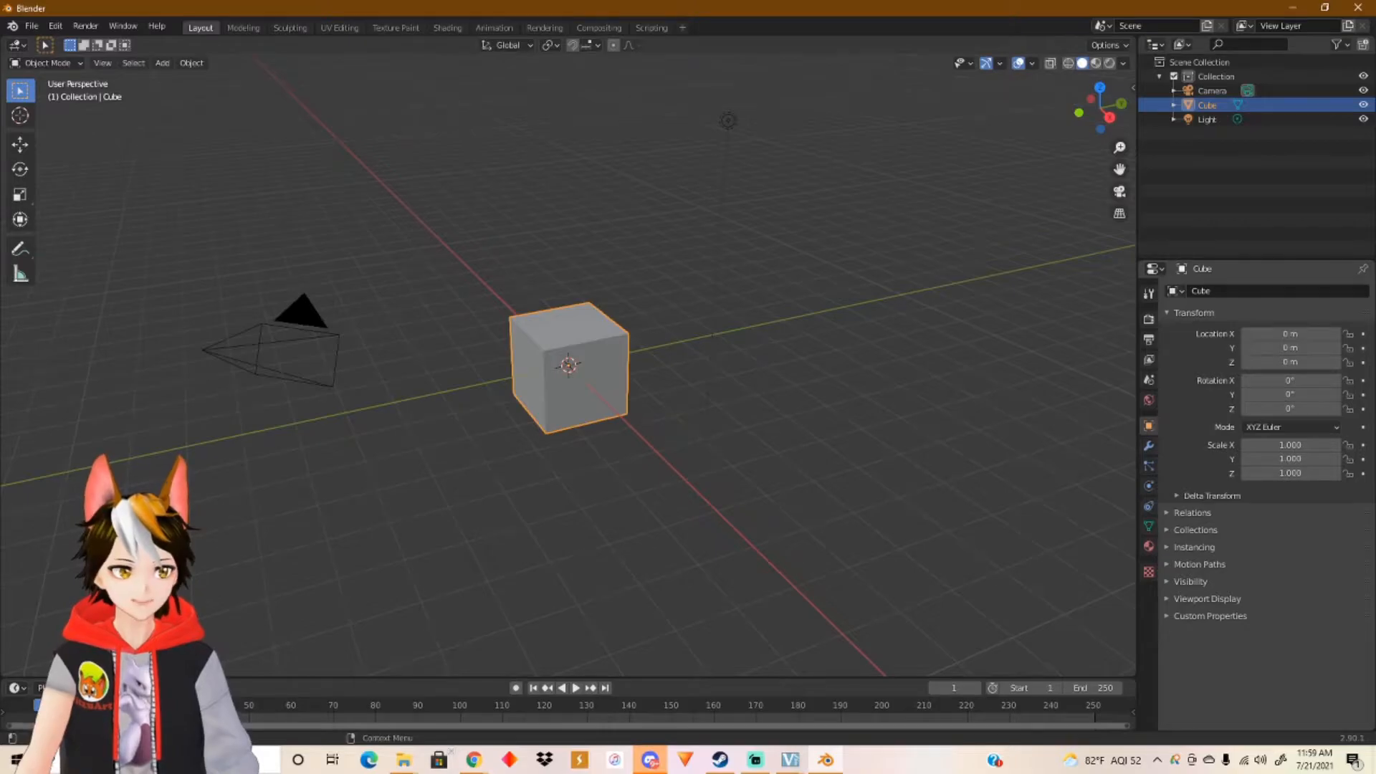
left_click_drag(1375, 154, 994, 2)
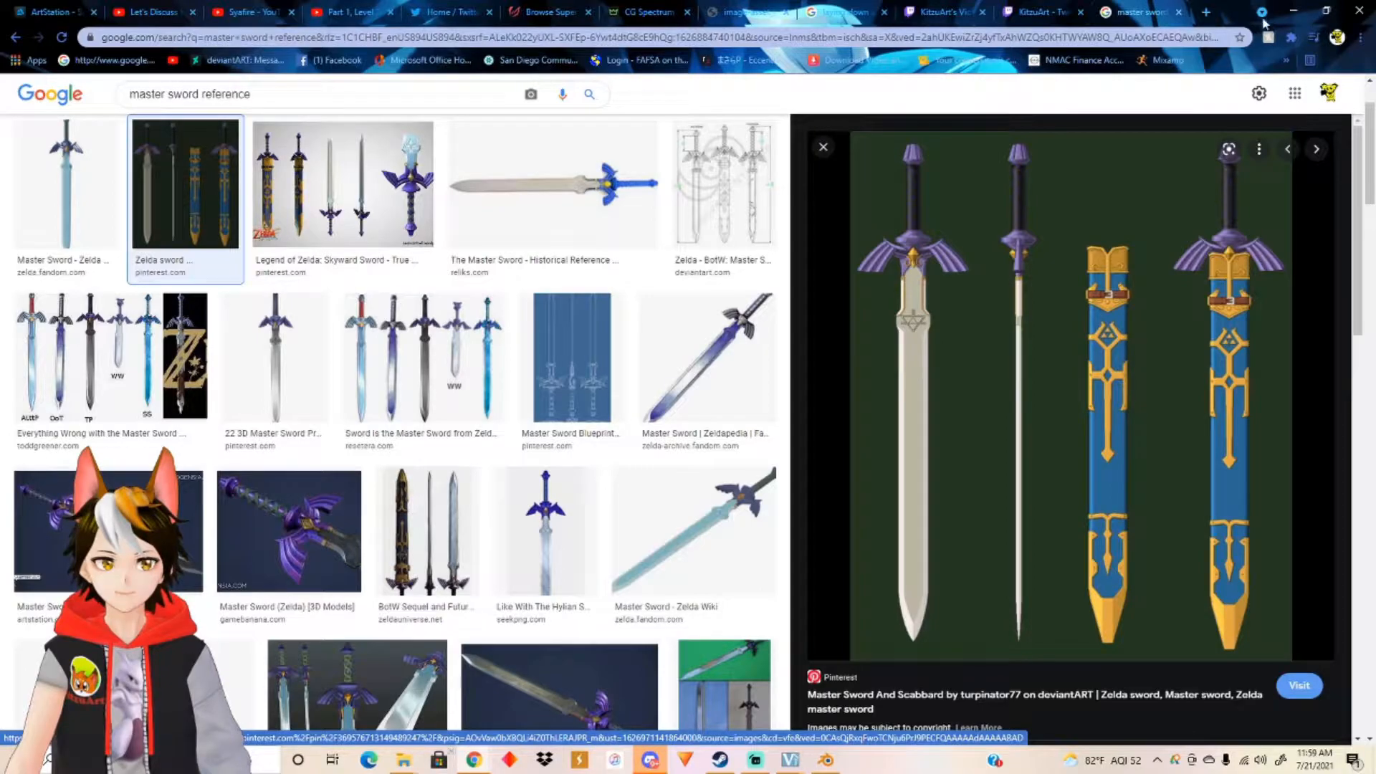
left_click(1294, 11)
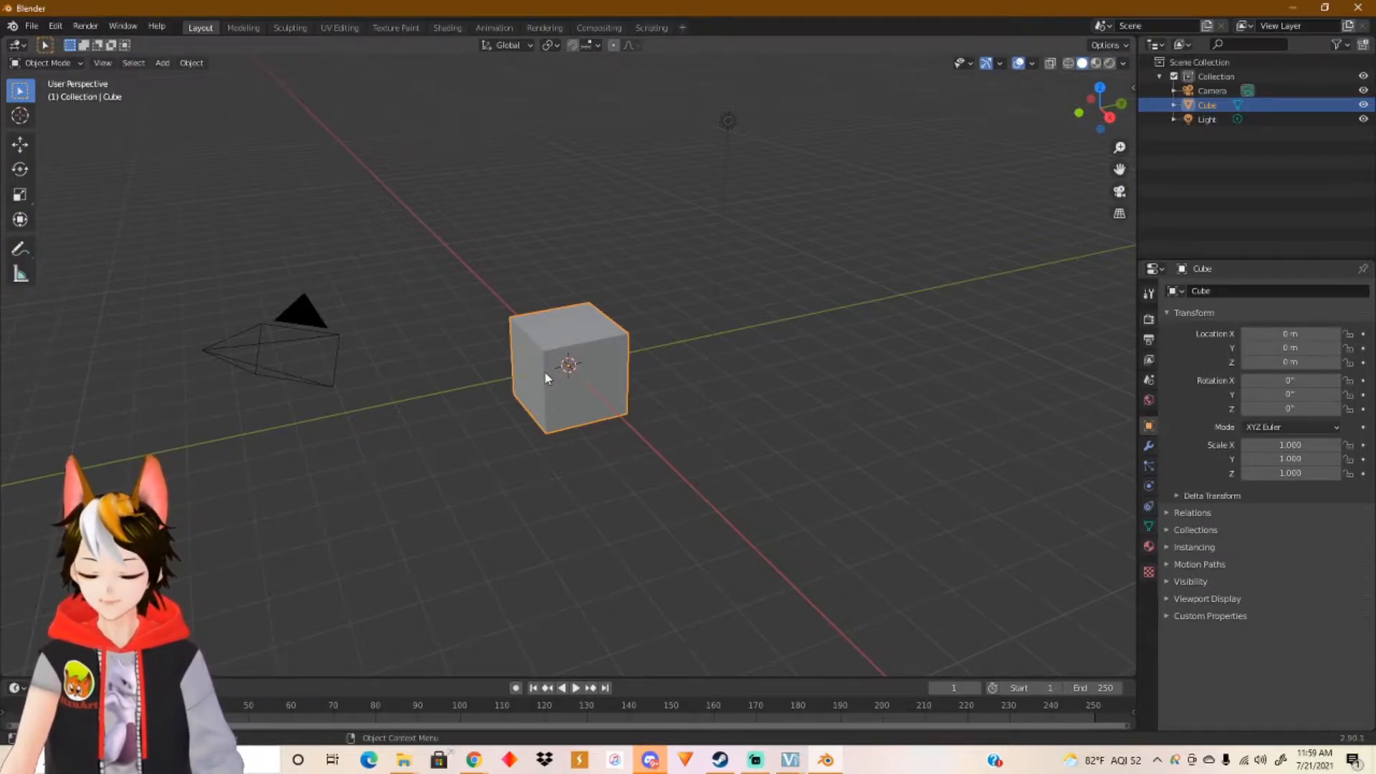
key("x")
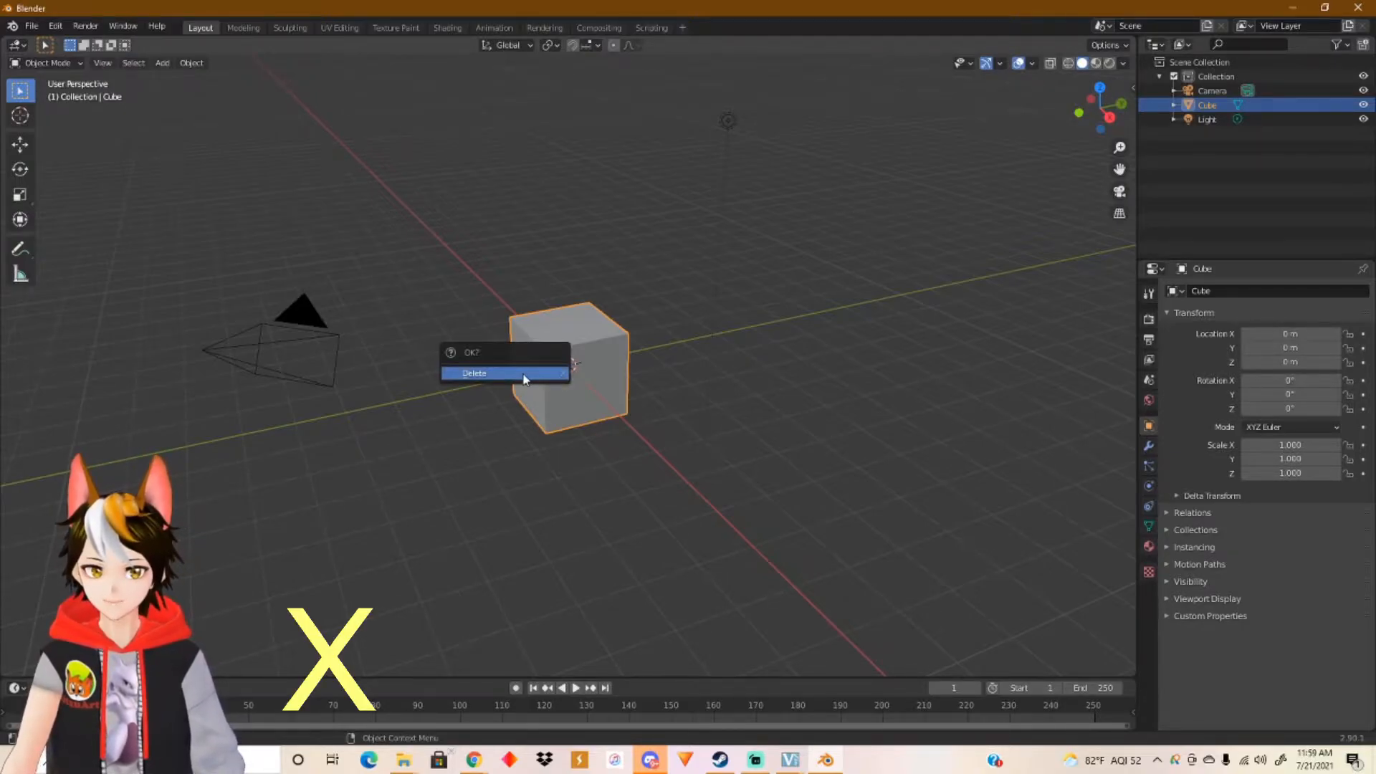
left_click(525, 377)
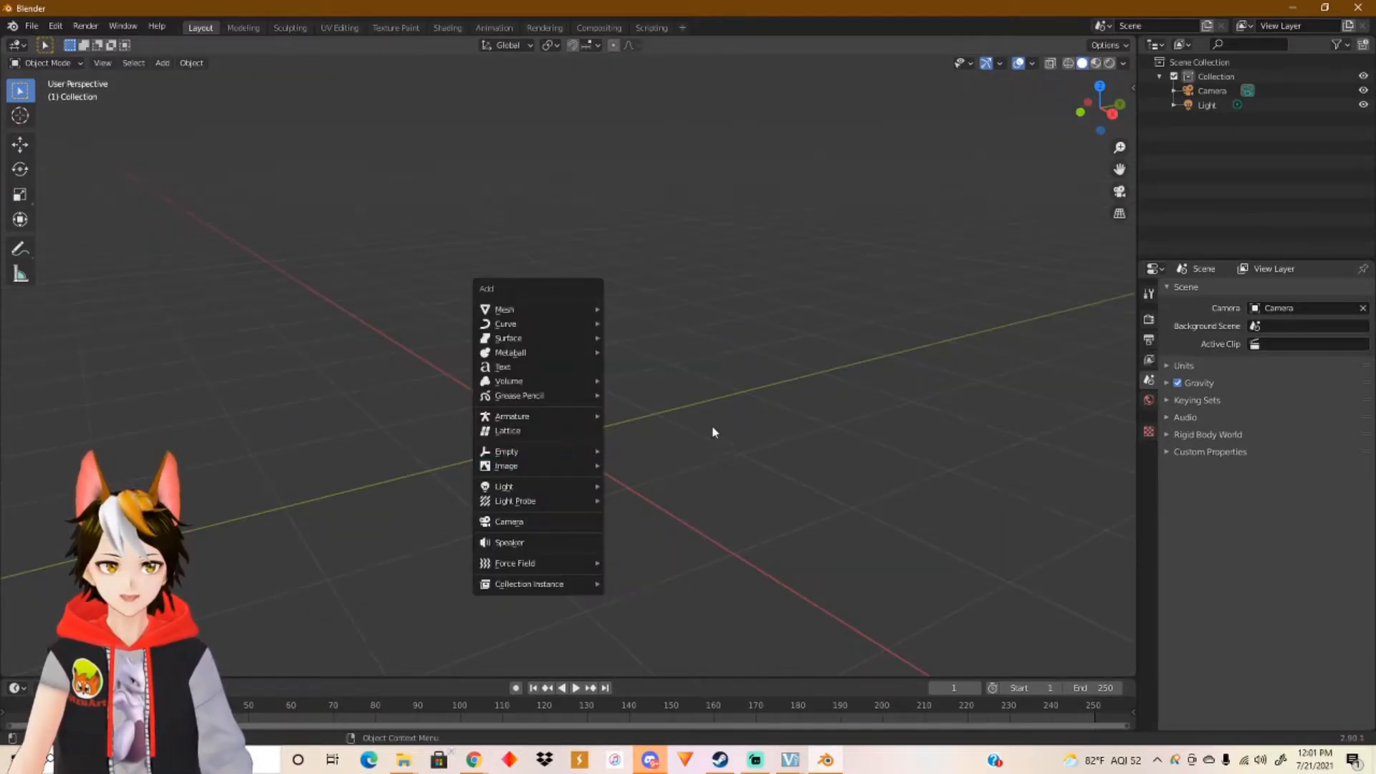
Step: Load referemce.jpg from the Master Sword folder as a reference image aligned to the right orthographic view
left_click(1115, 118)
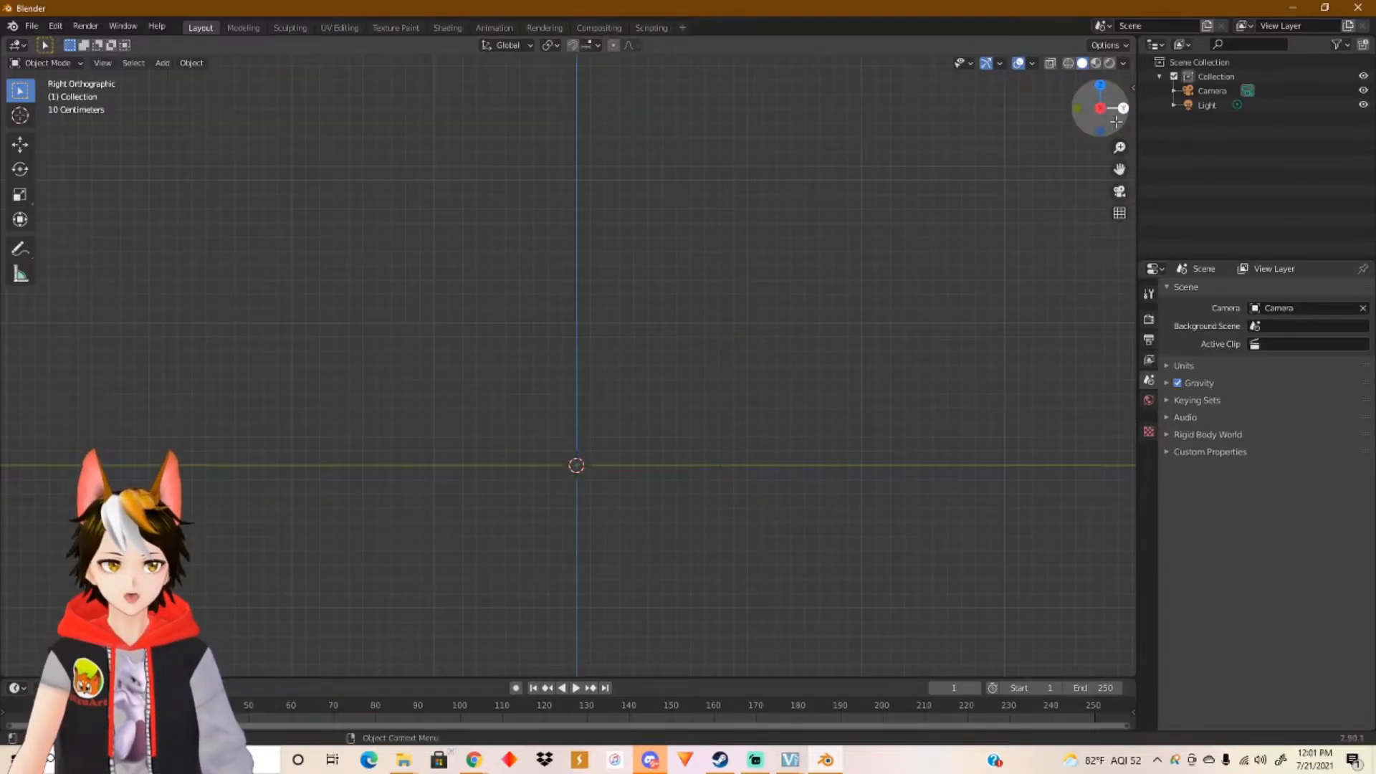
key("shift+a")
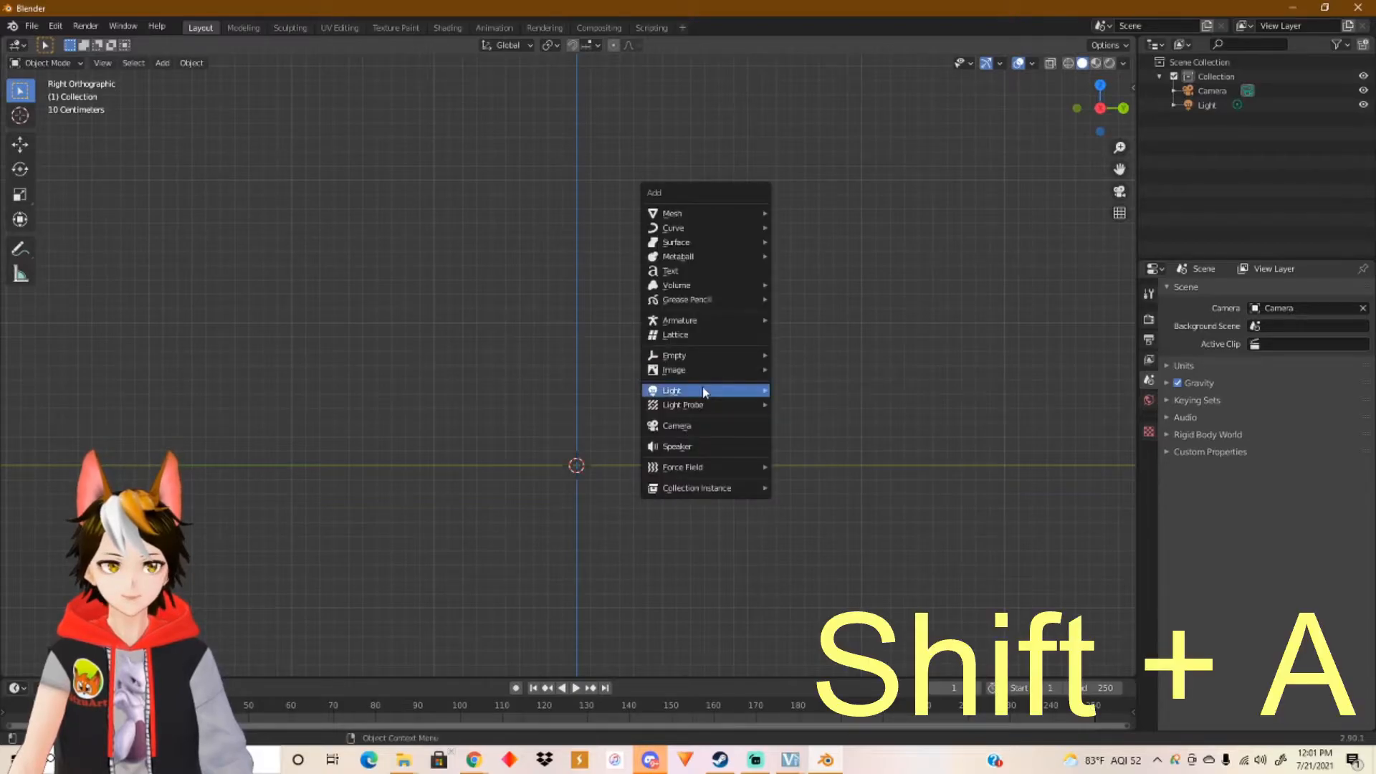
mouse_move(697, 391)
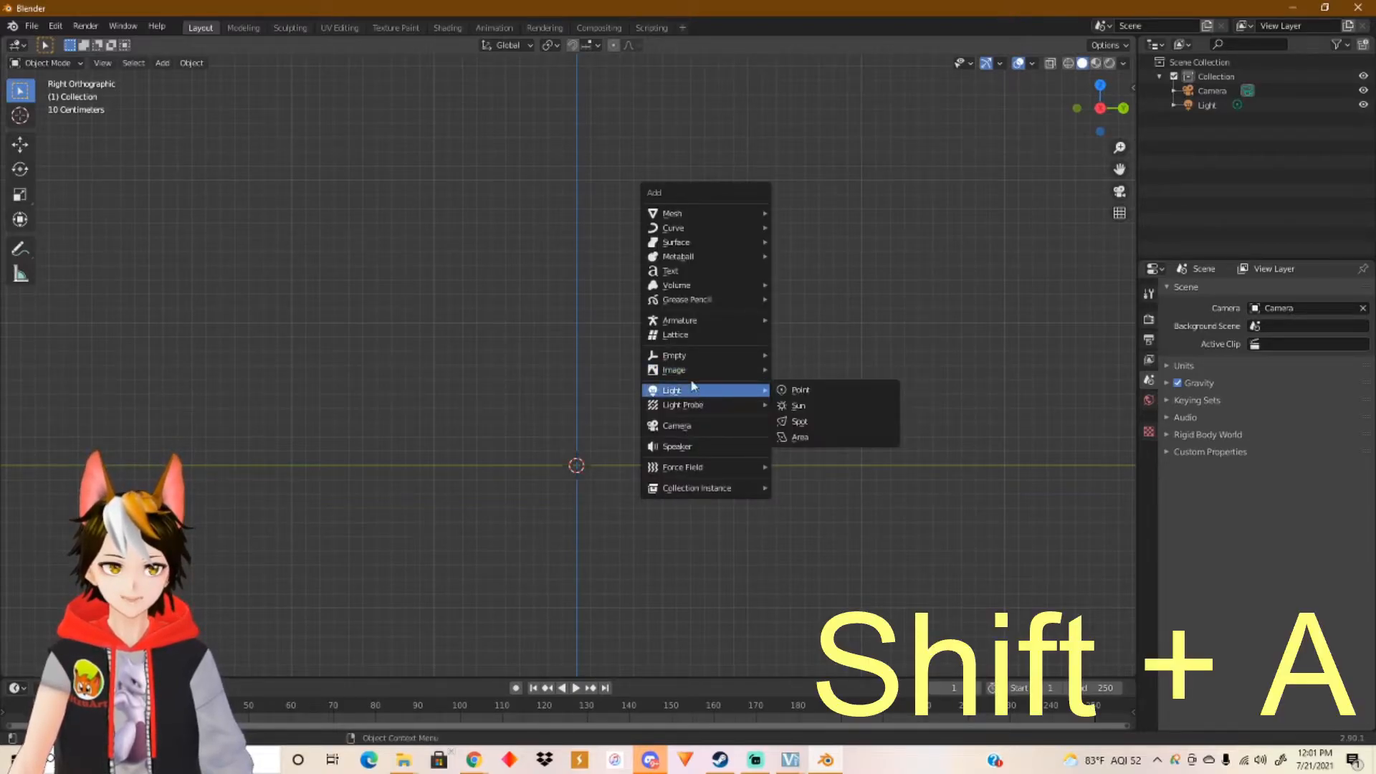
left_click(831, 367)
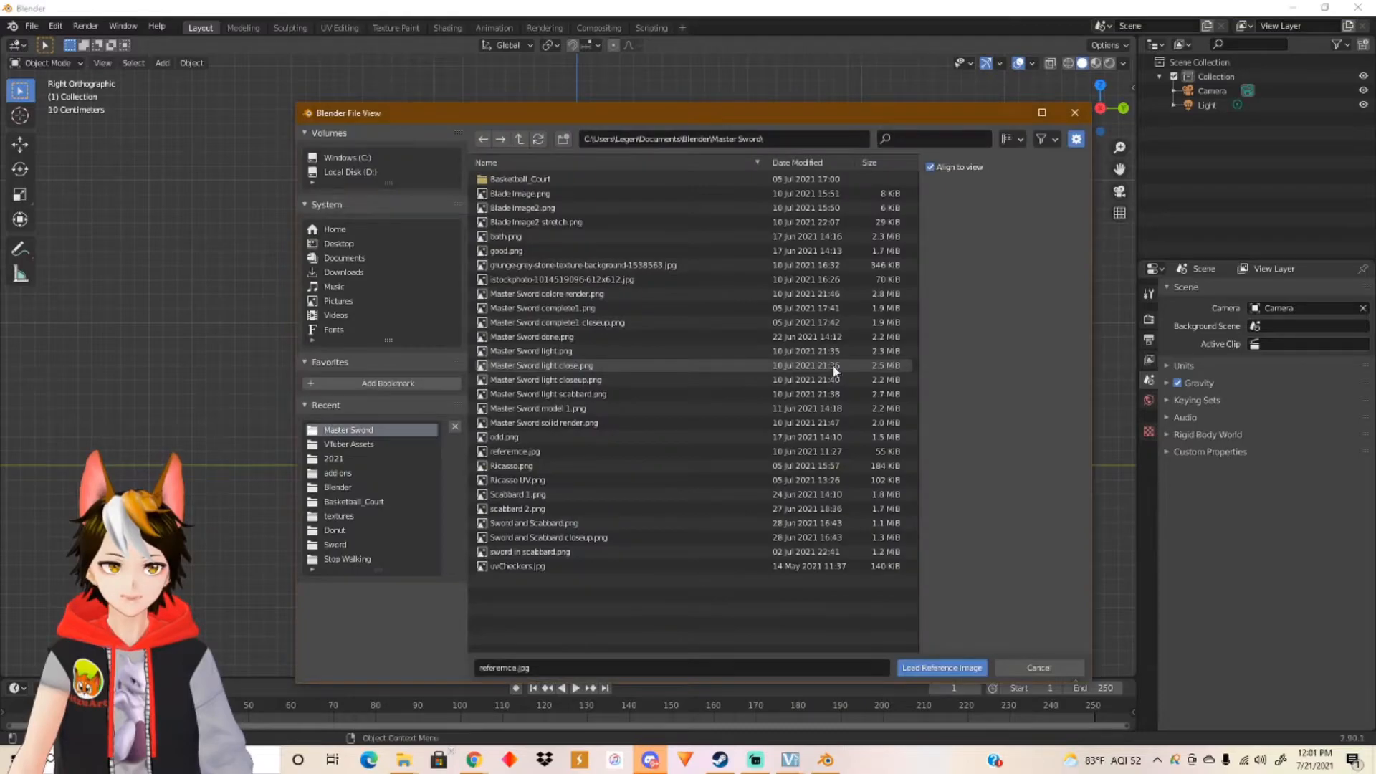
left_click(566, 453)
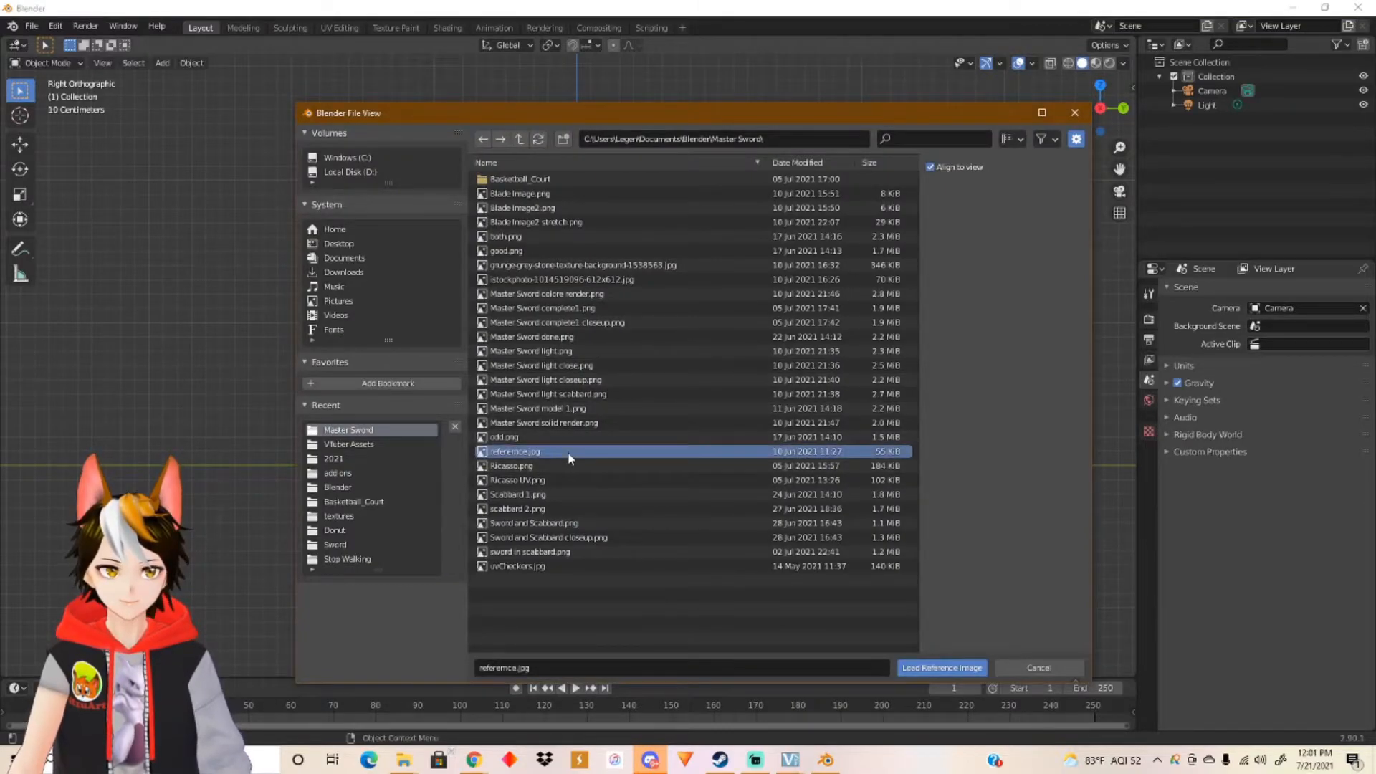
left_click(924, 669)
Step: Move the reference image back along the X axis to about -0.9 m
scroll(654, 413, "up", 1)
middle_click_drag(654, 412, 693, 422, "shift")
scroll(681, 342, "down", 4)
left_click(24, 151)
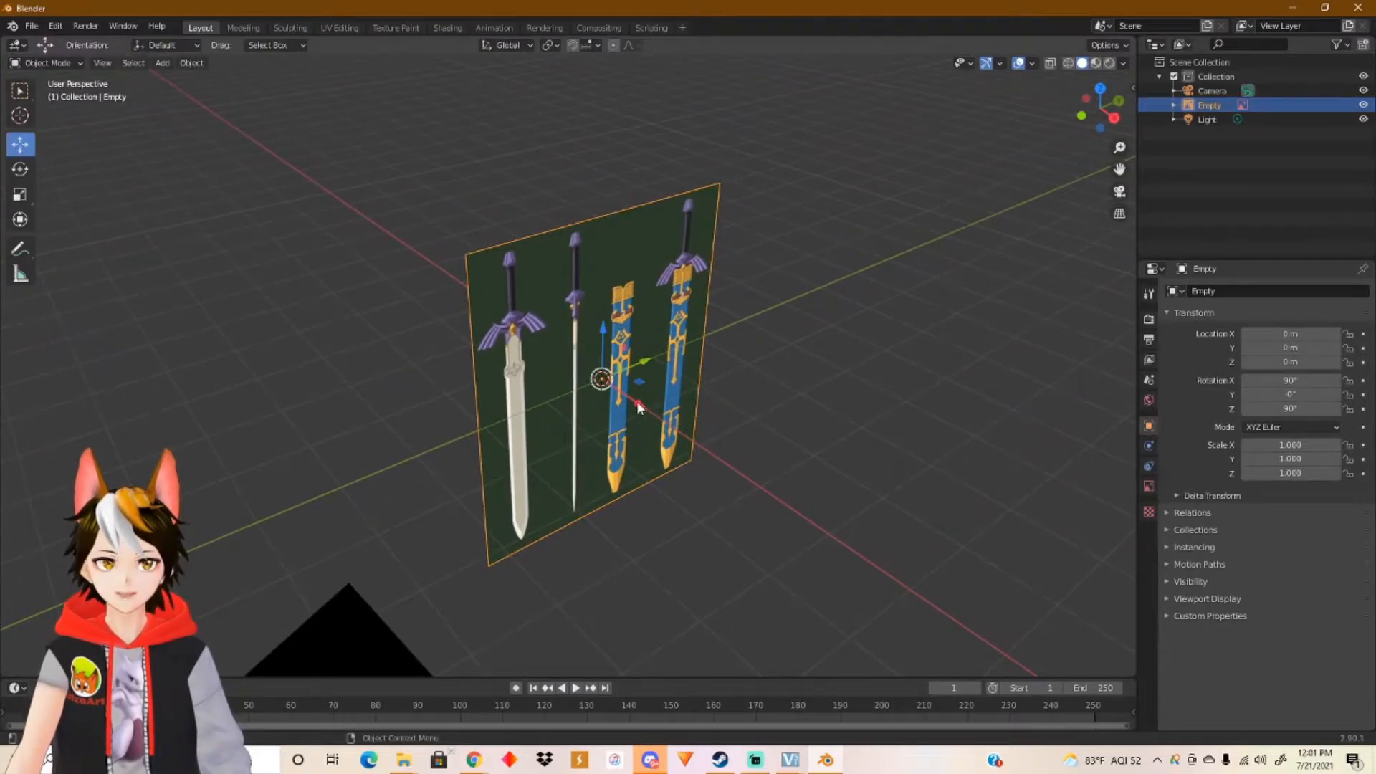
left_click_drag(631, 402, 601, 380)
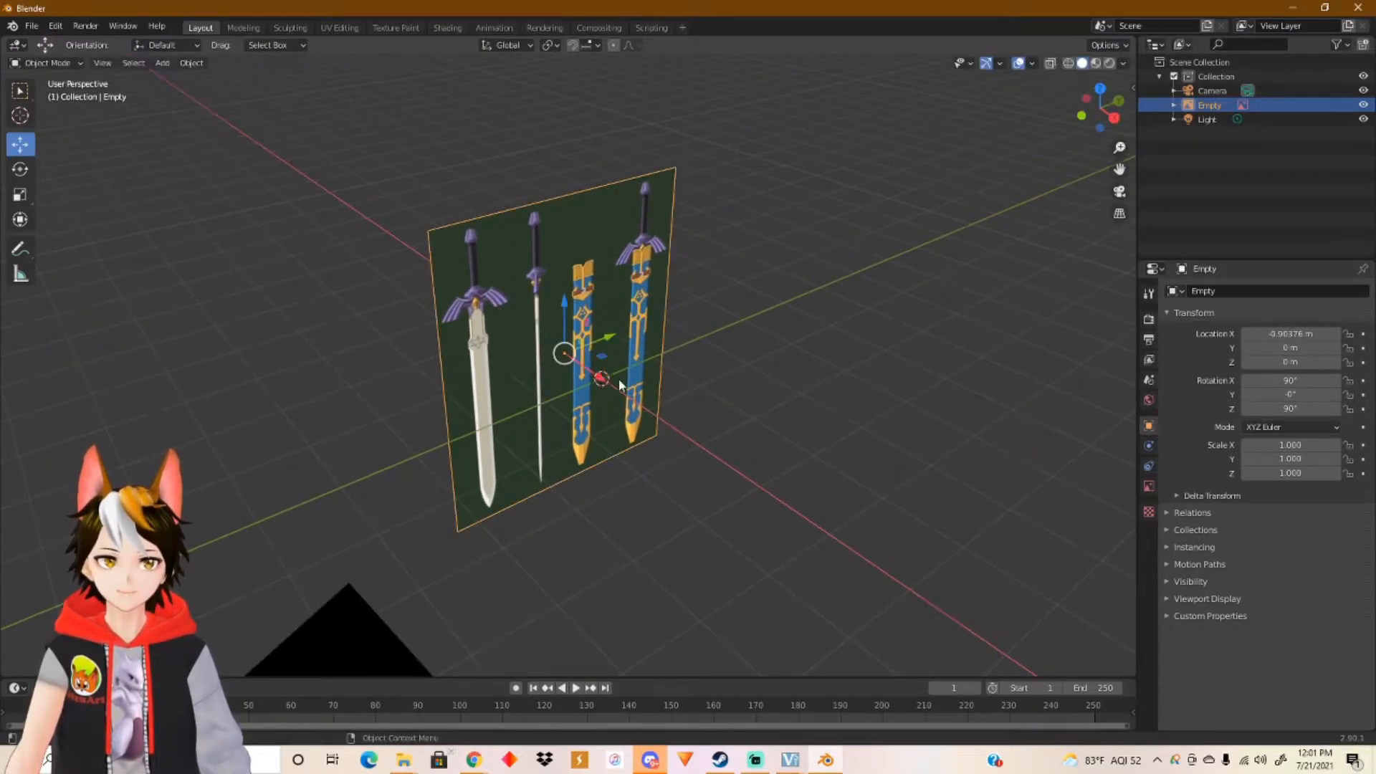
Step: Add a cube mesh at the world origin in front of the reference image
left_click(1114, 117)
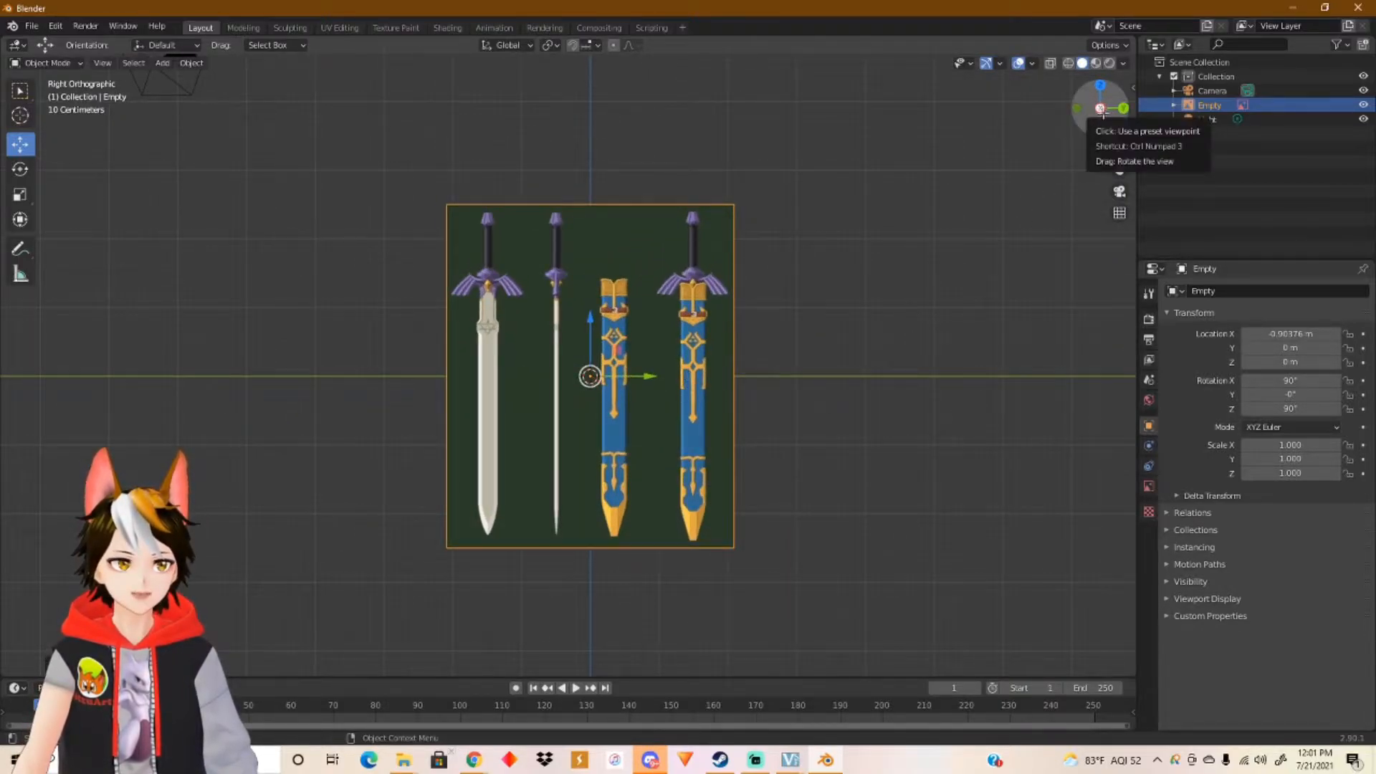
scroll(758, 371, "up", 2)
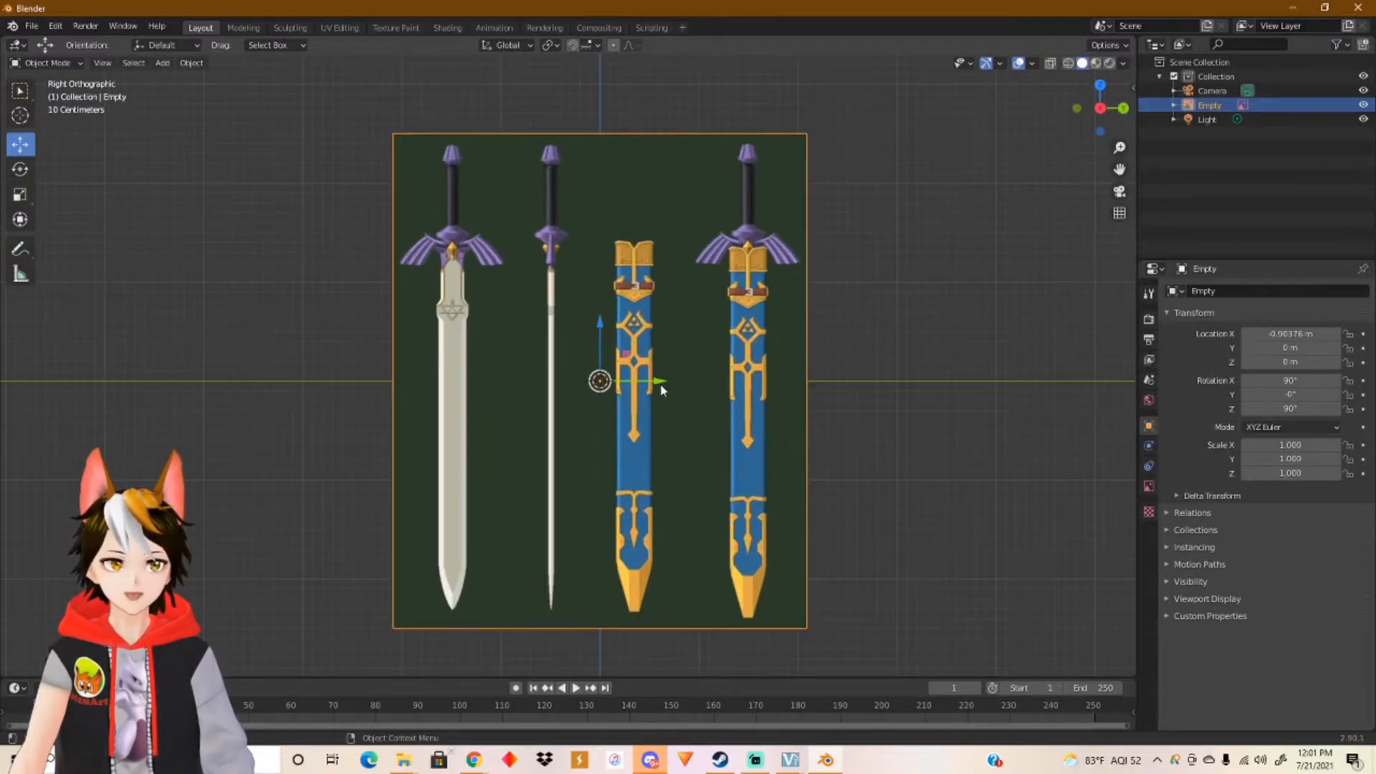
middle_click_drag(549, 347, 582, 381, "shift")
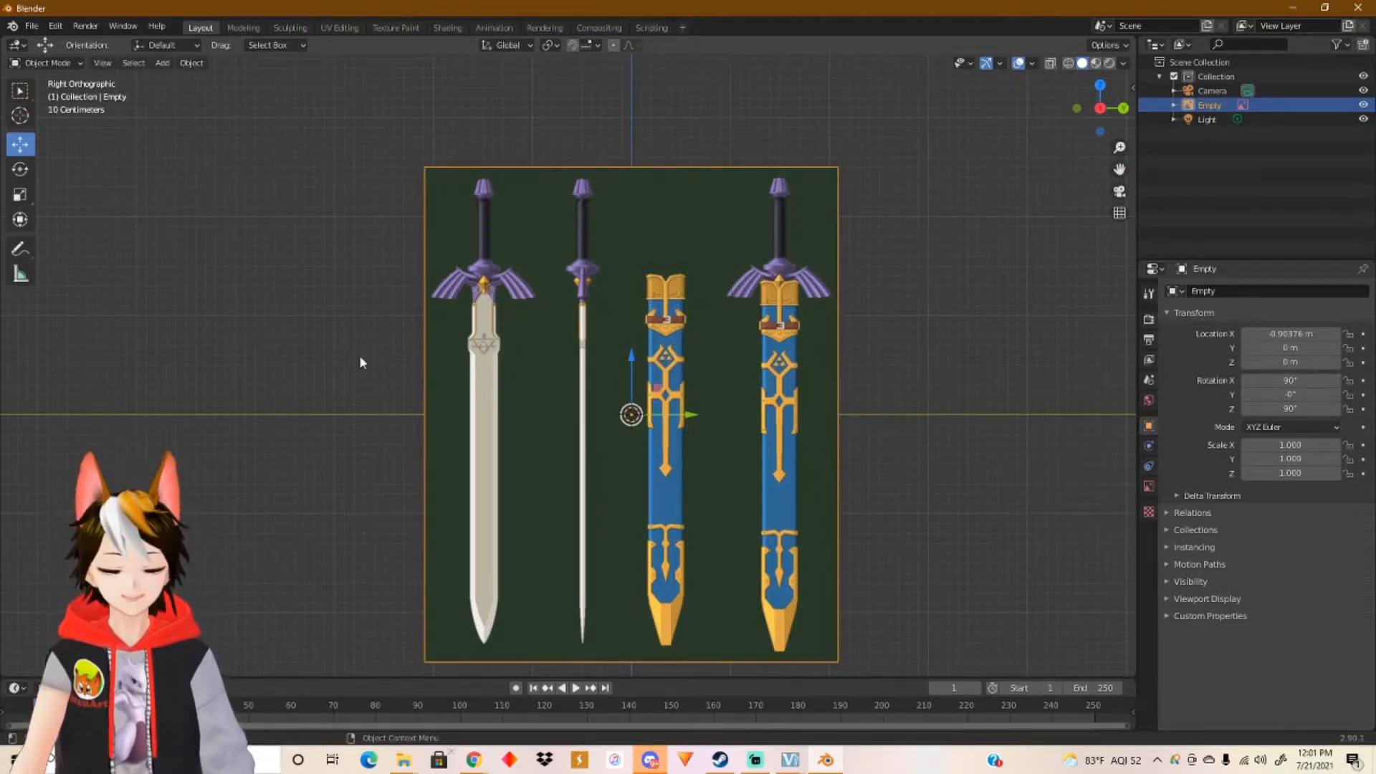
key("shift+a")
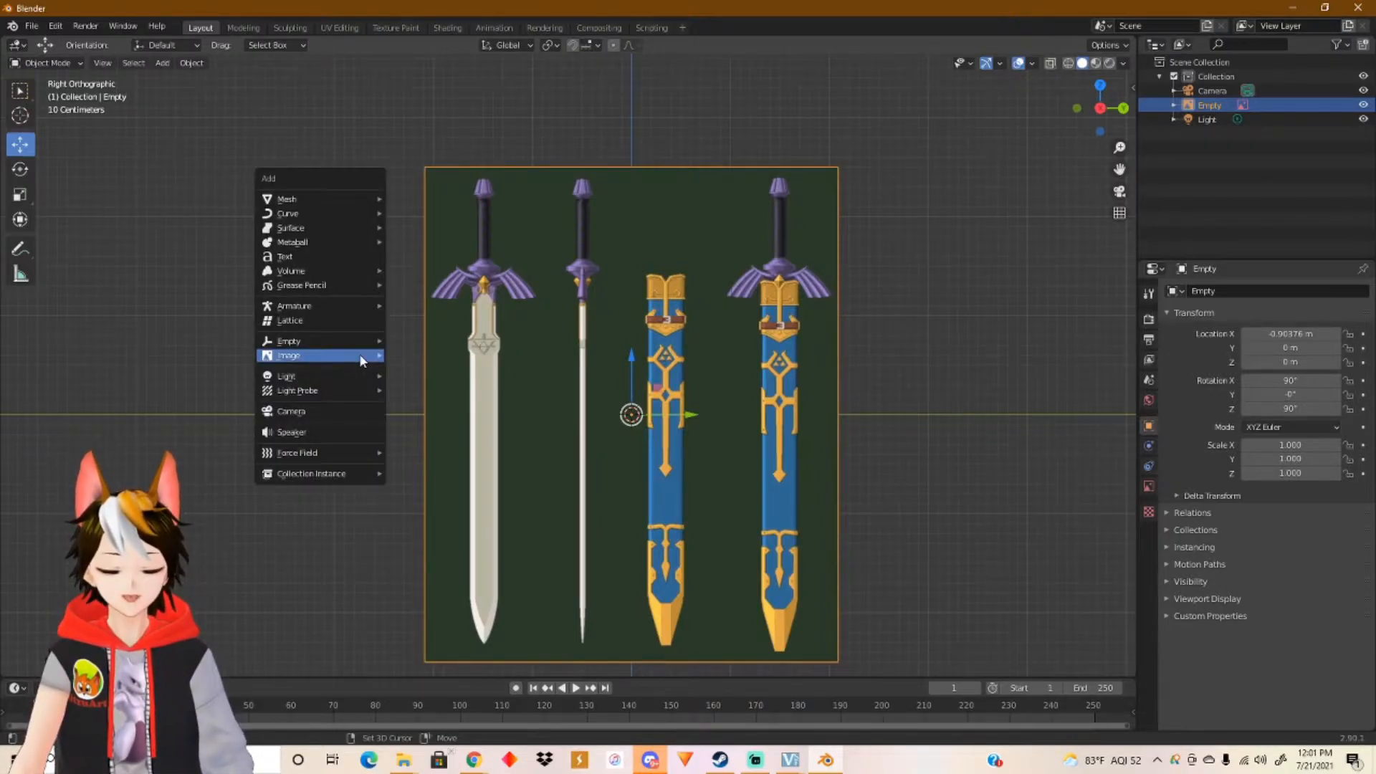
mouse_move(315, 212)
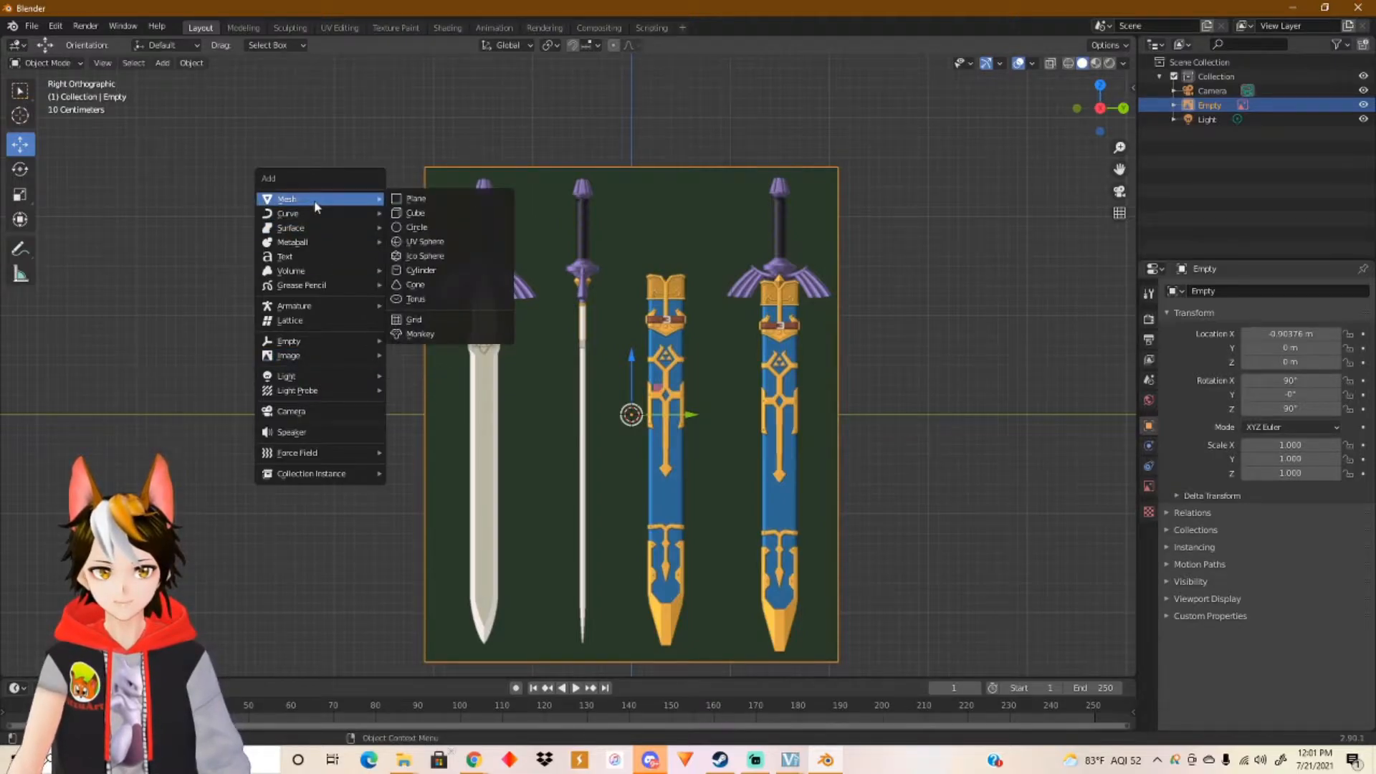
left_click(463, 219)
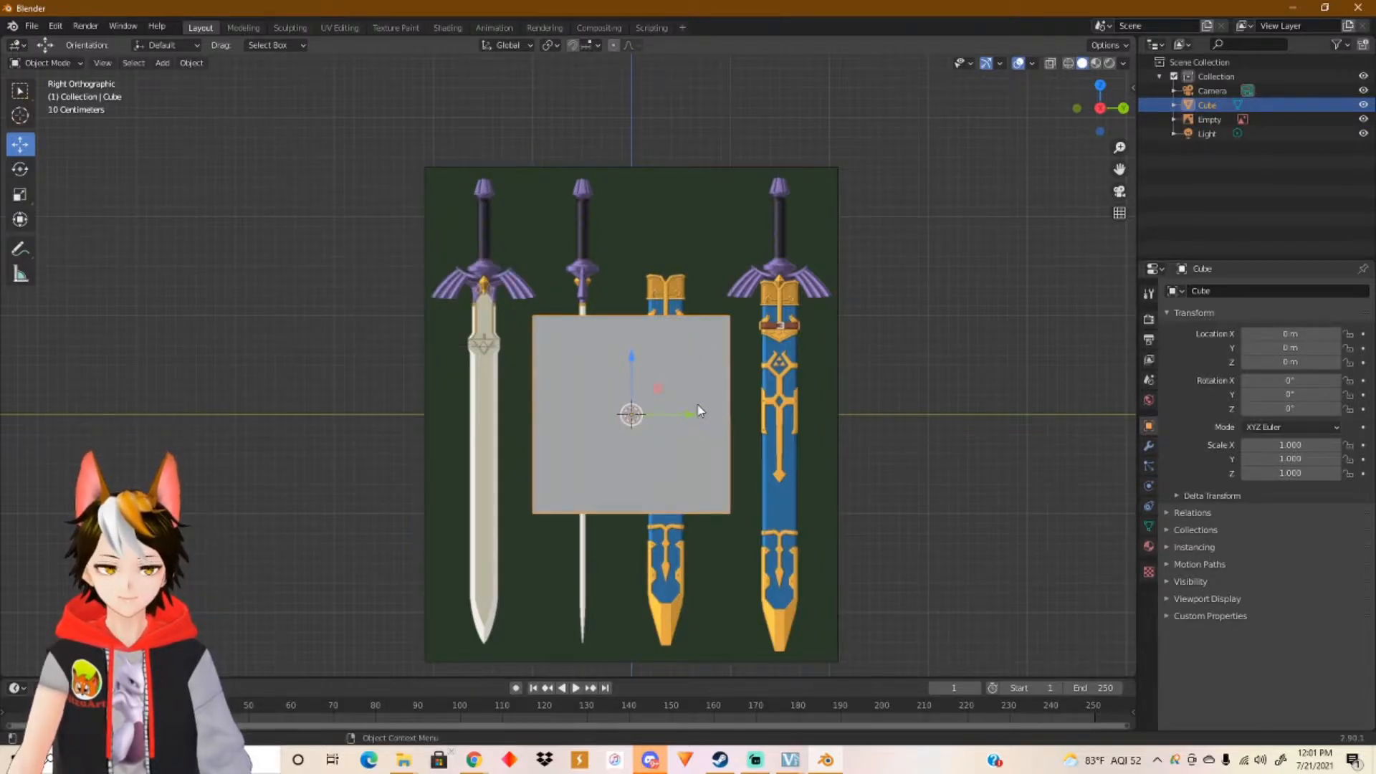
Step: Turn on X-ray display and undo the cube's trial move along the Y axis
left_click_drag(688, 414, 561, 414)
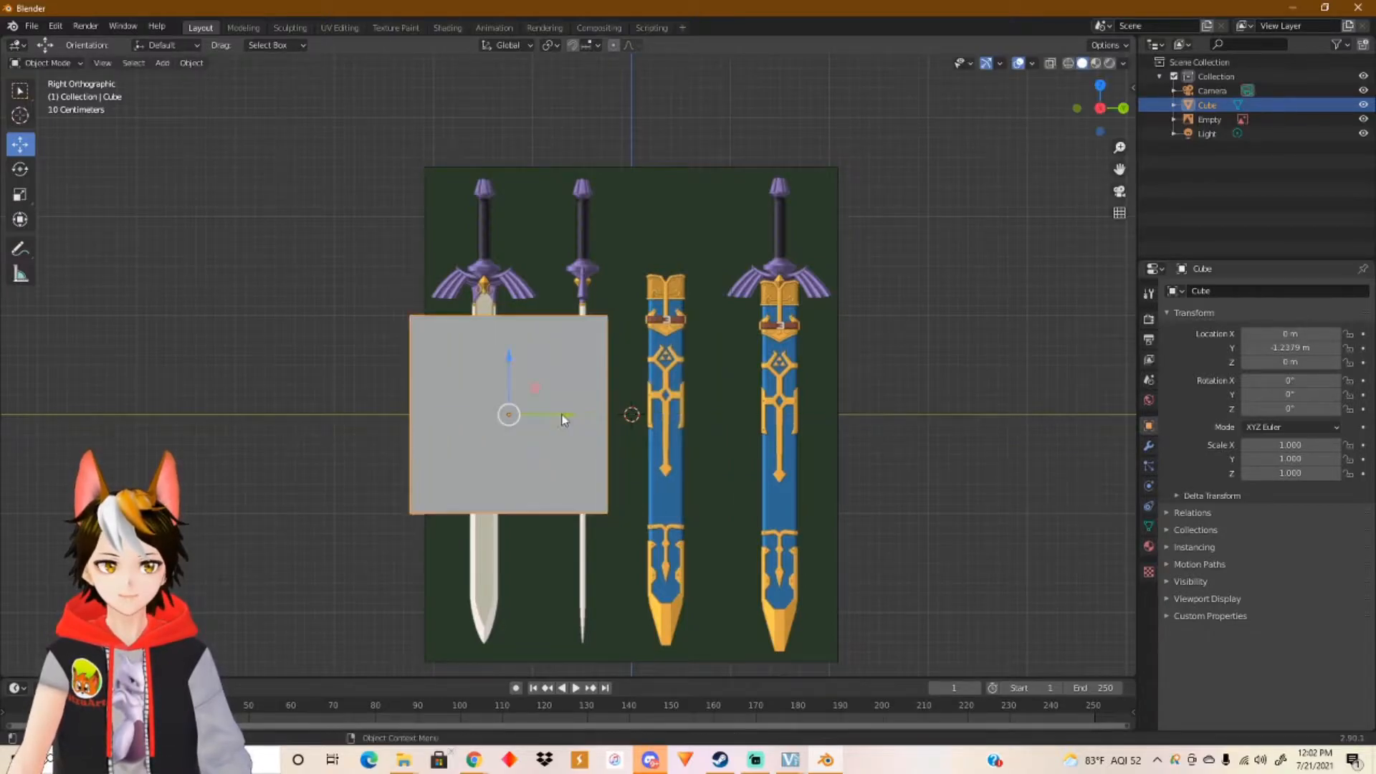
left_click(1050, 66)
key("ctrl+z")
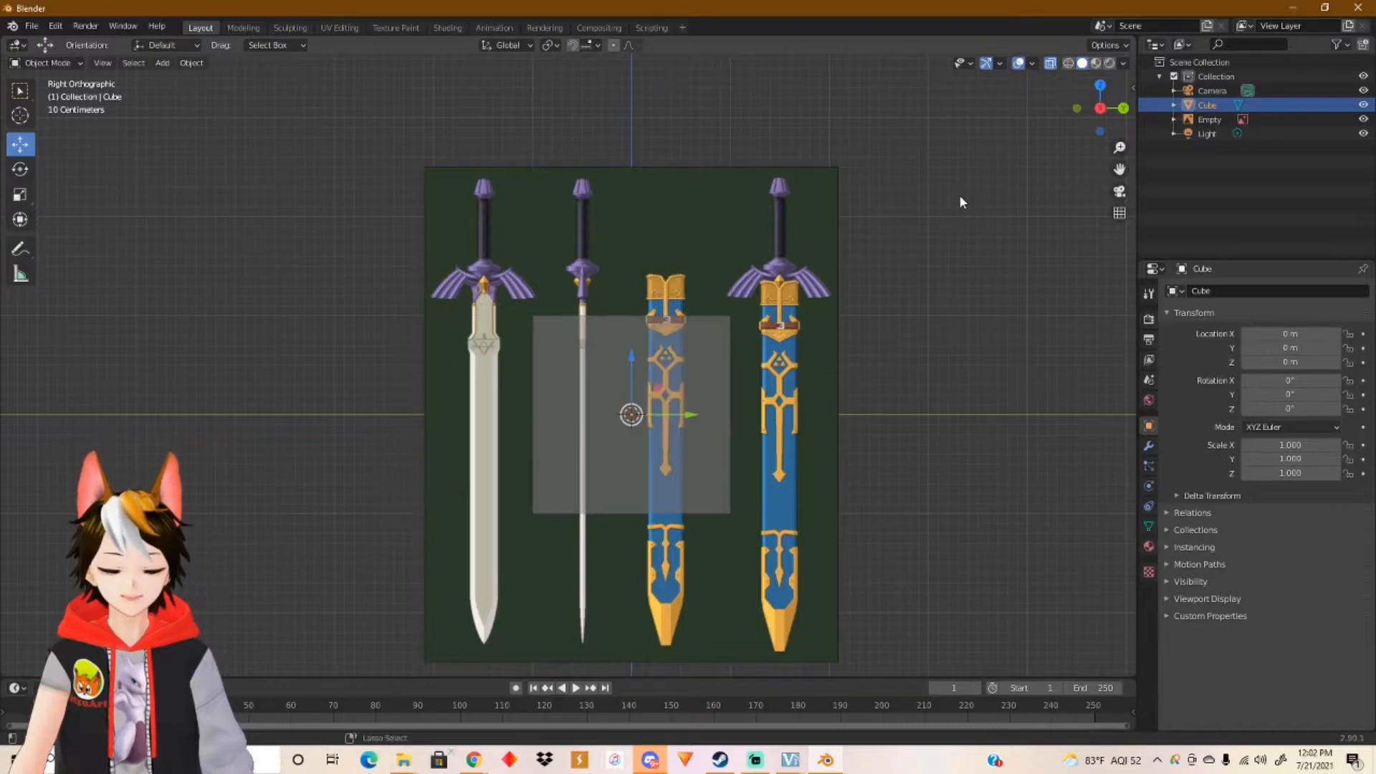
Step: Move the reference image along Y in snapped increments to 1.5 m, centring the front-view sword on the origin
left_click(629, 276)
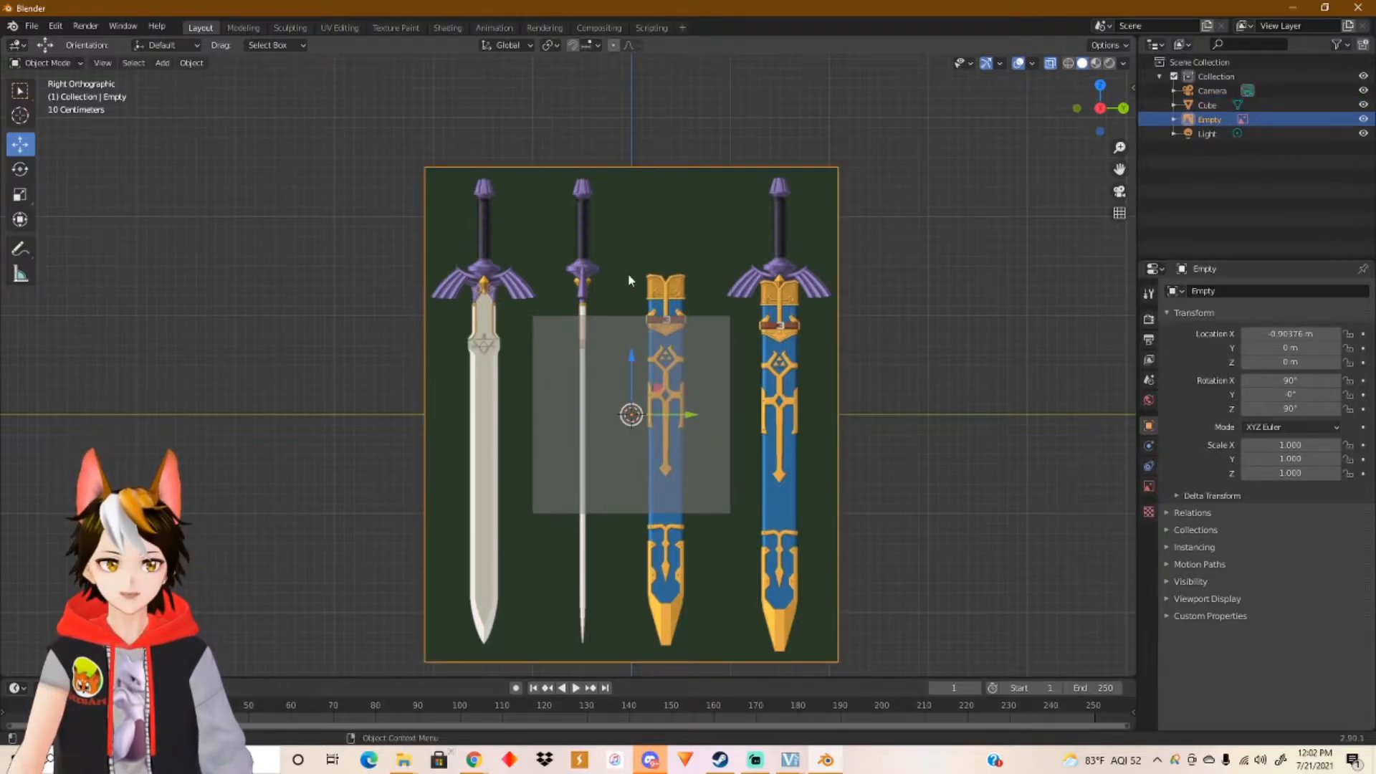
left_click_drag(679, 412, 778, 394)
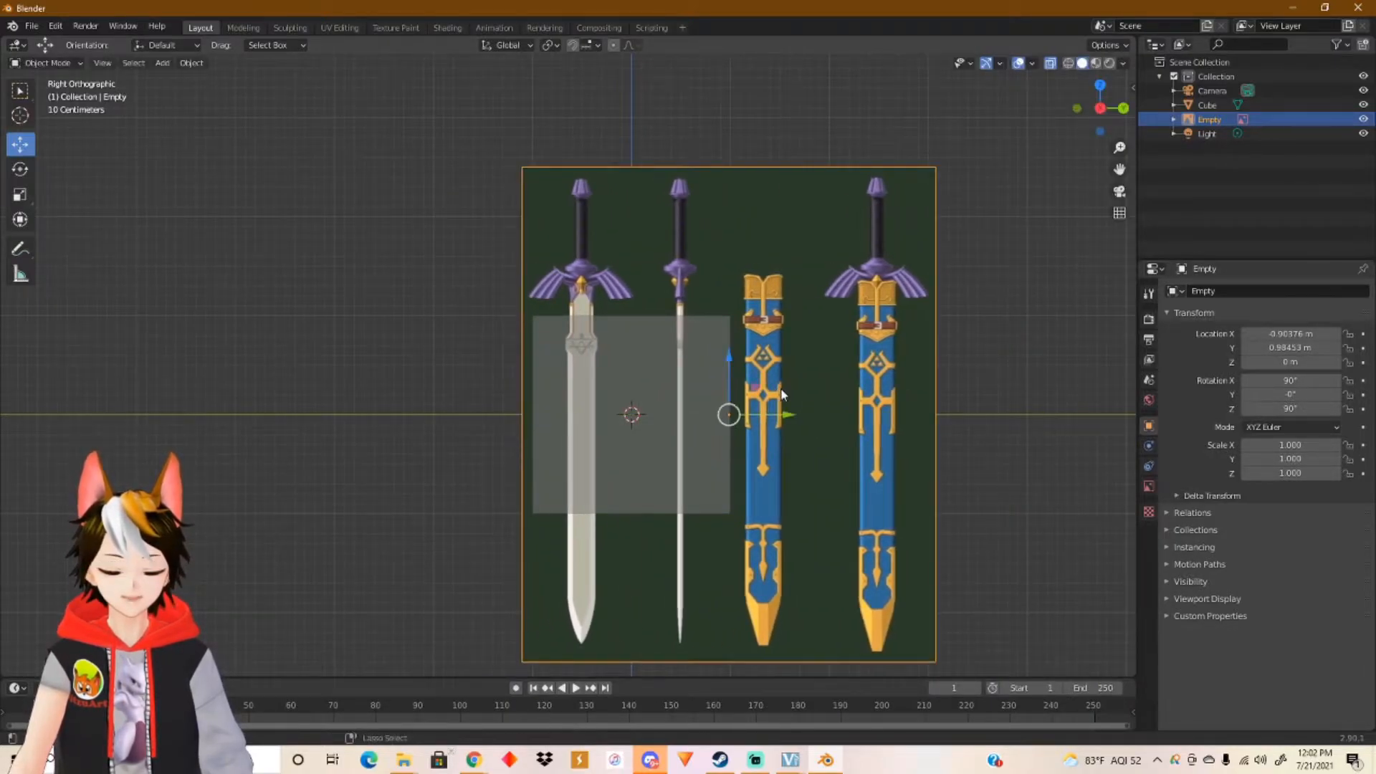
key("ctrl+z")
left_click_drag(691, 415, 825, 410, "ctrl")
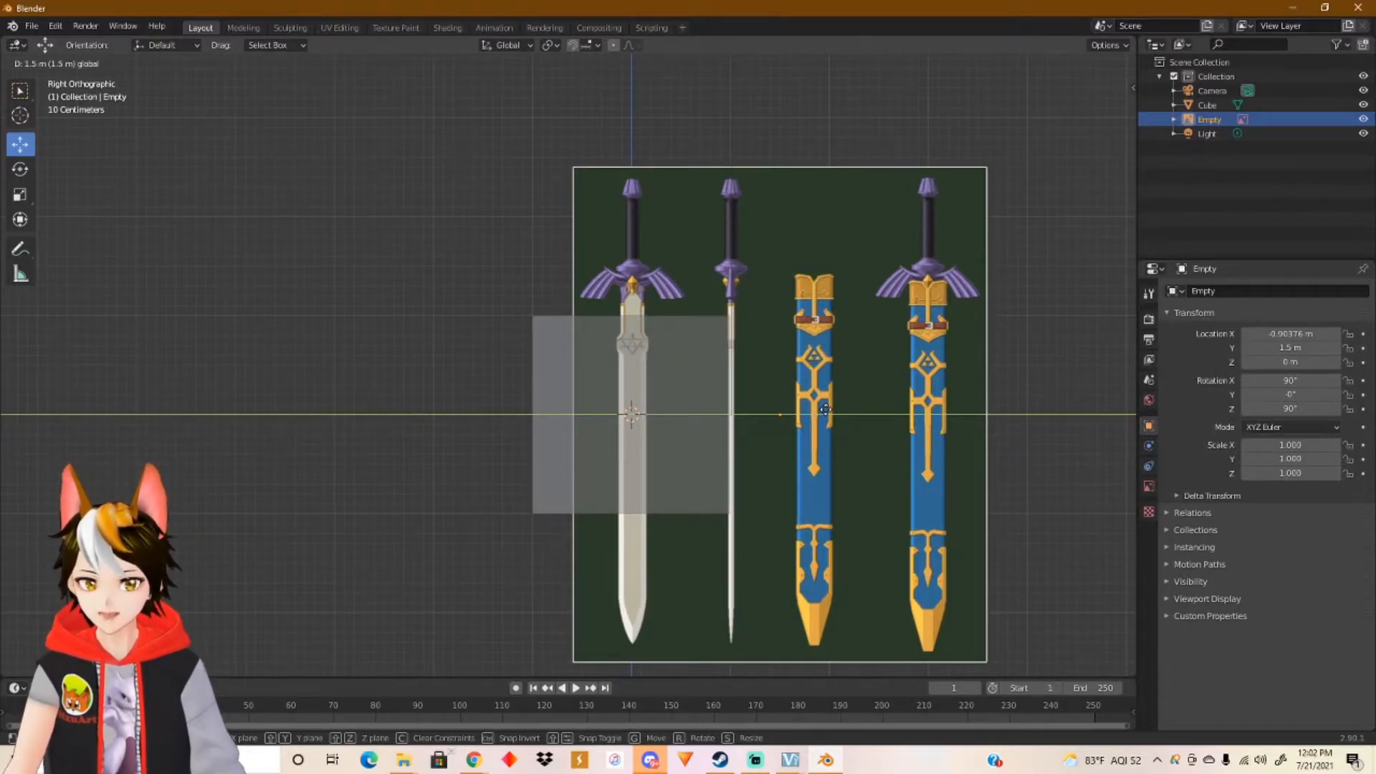
left_click(825, 409)
Step: Scale the cube along the Y axis to about 0.145 to match the width of the front-view blade
left_click(647, 394)
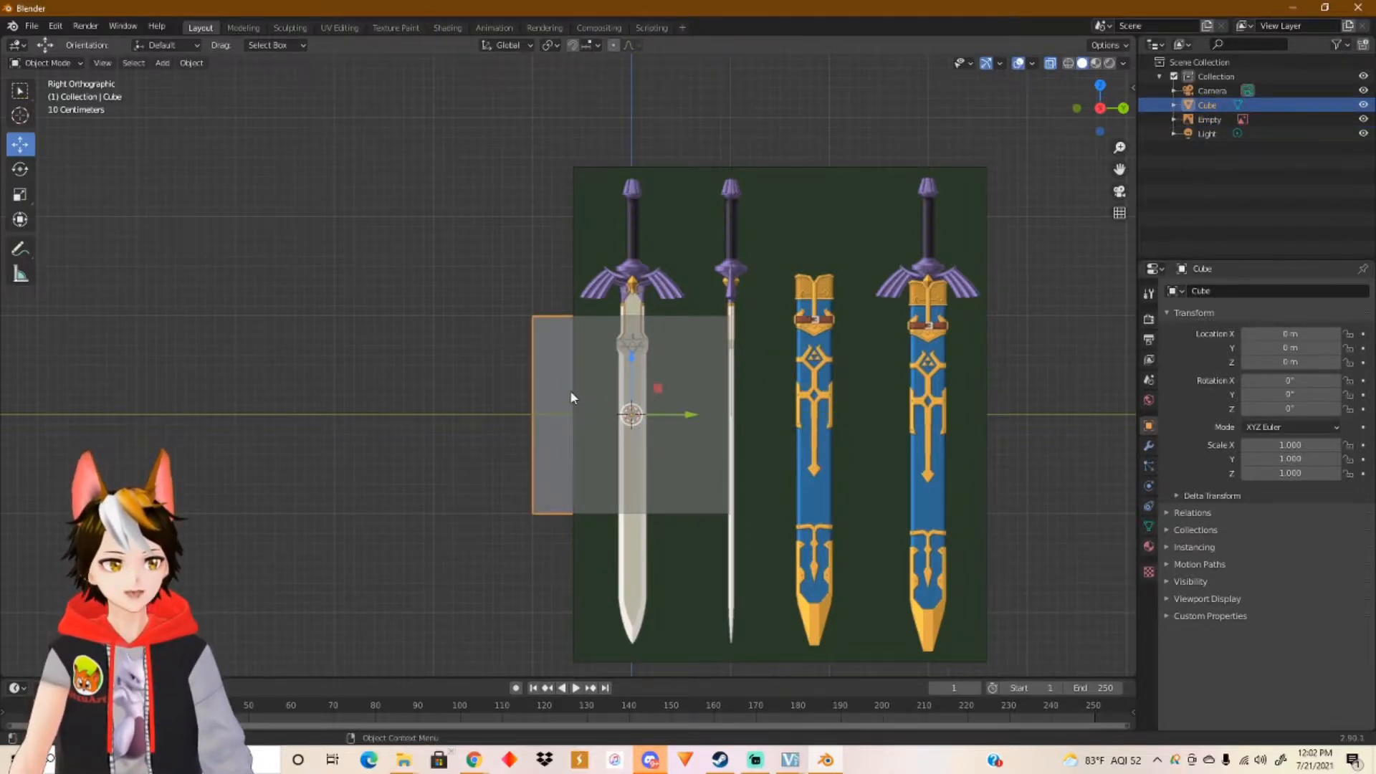
middle_click_drag(578, 392, 734, 485)
middle_click_drag(594, 394, 497, 346)
middle_click_drag(799, 328, 764, 325)
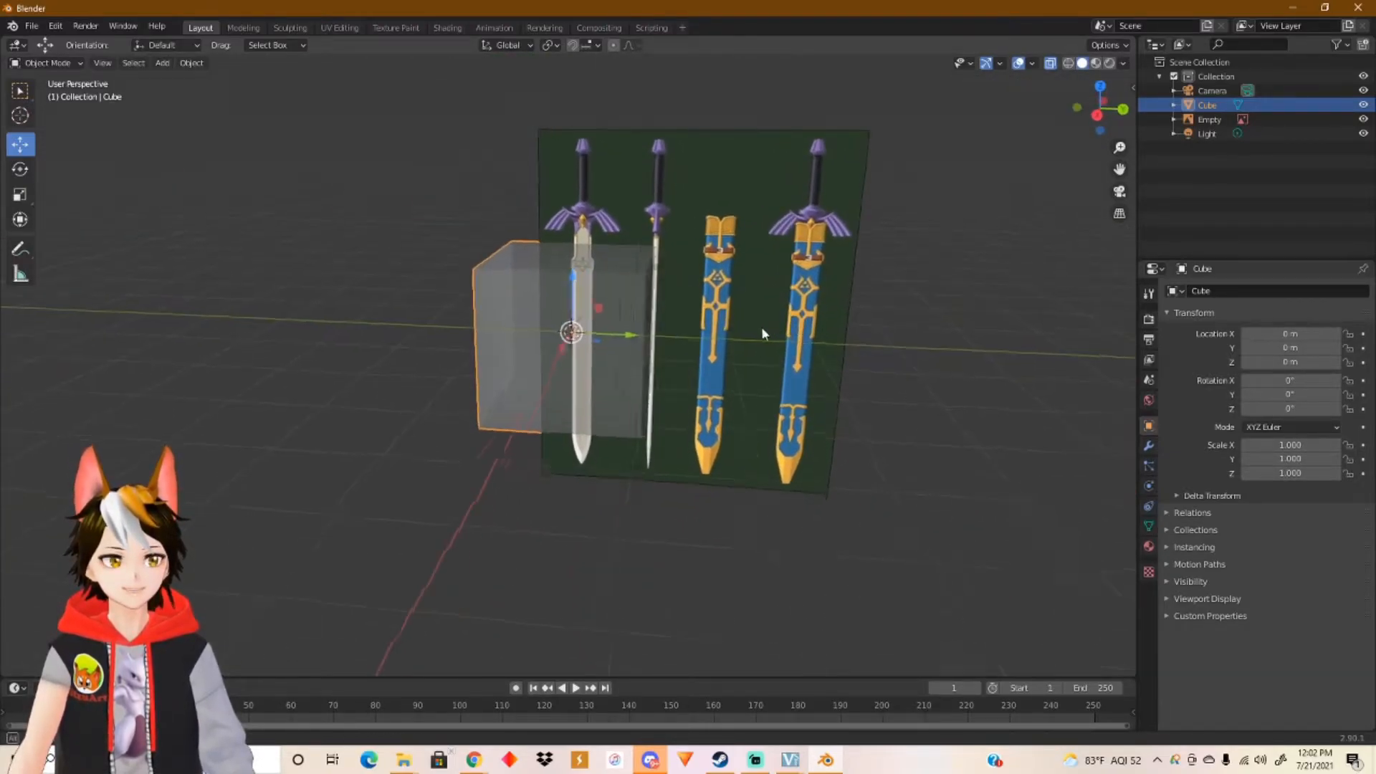
left_click(1095, 114)
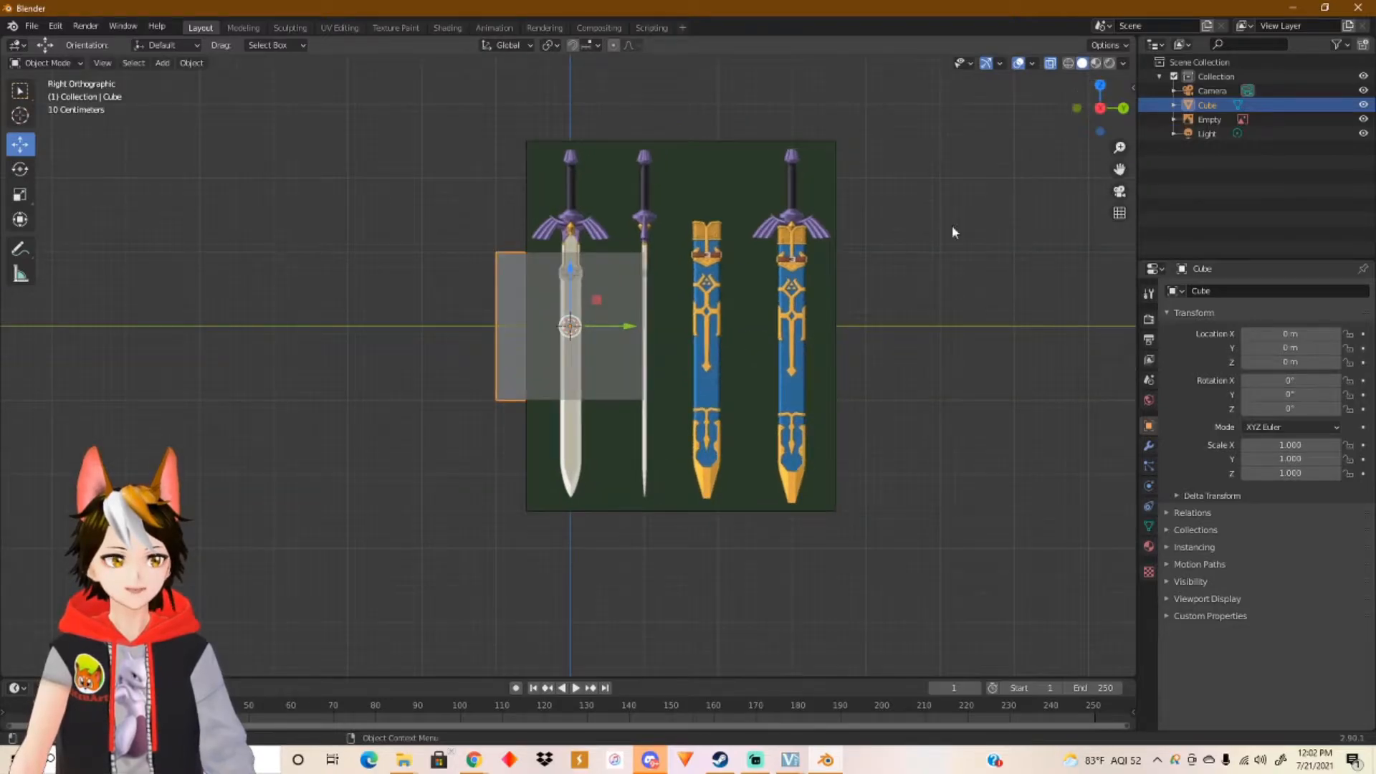
left_click(20, 196)
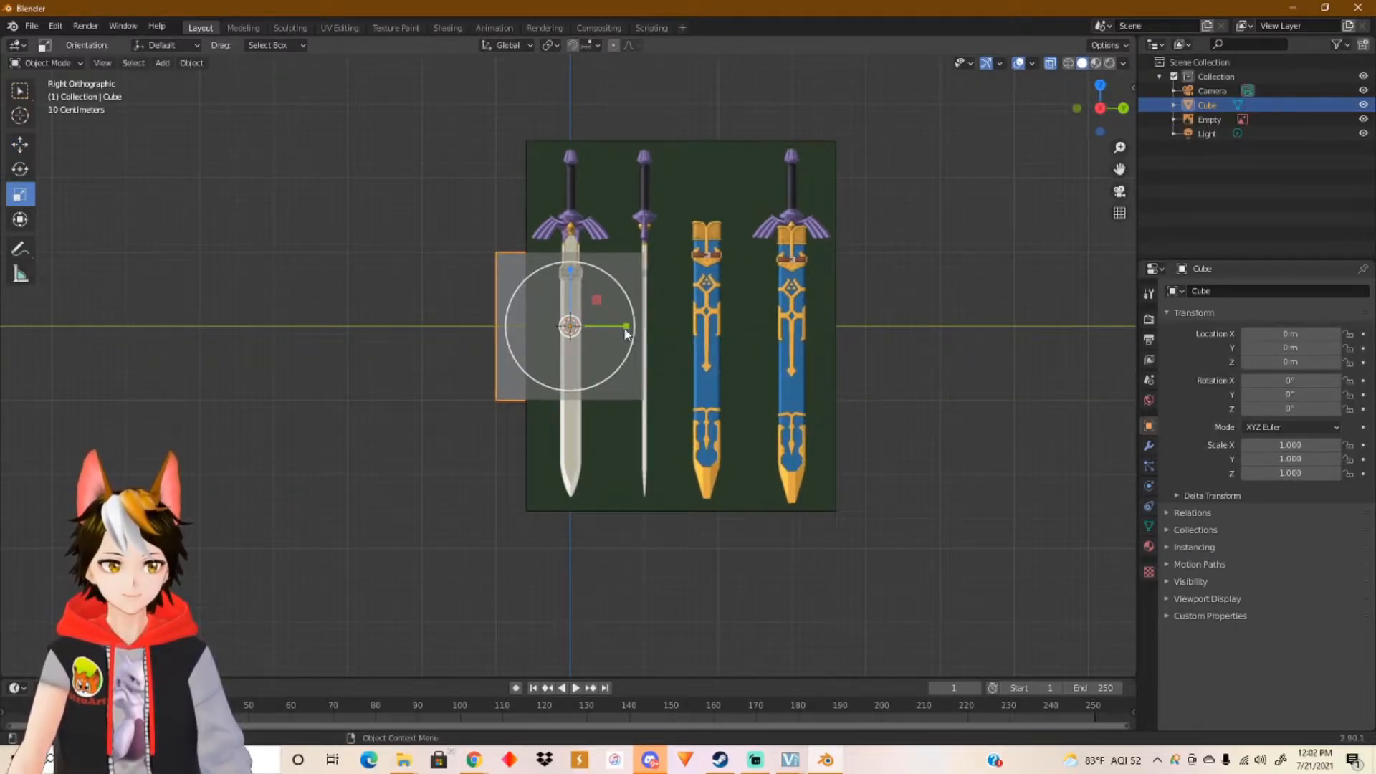
scroll(621, 327, "up", 5)
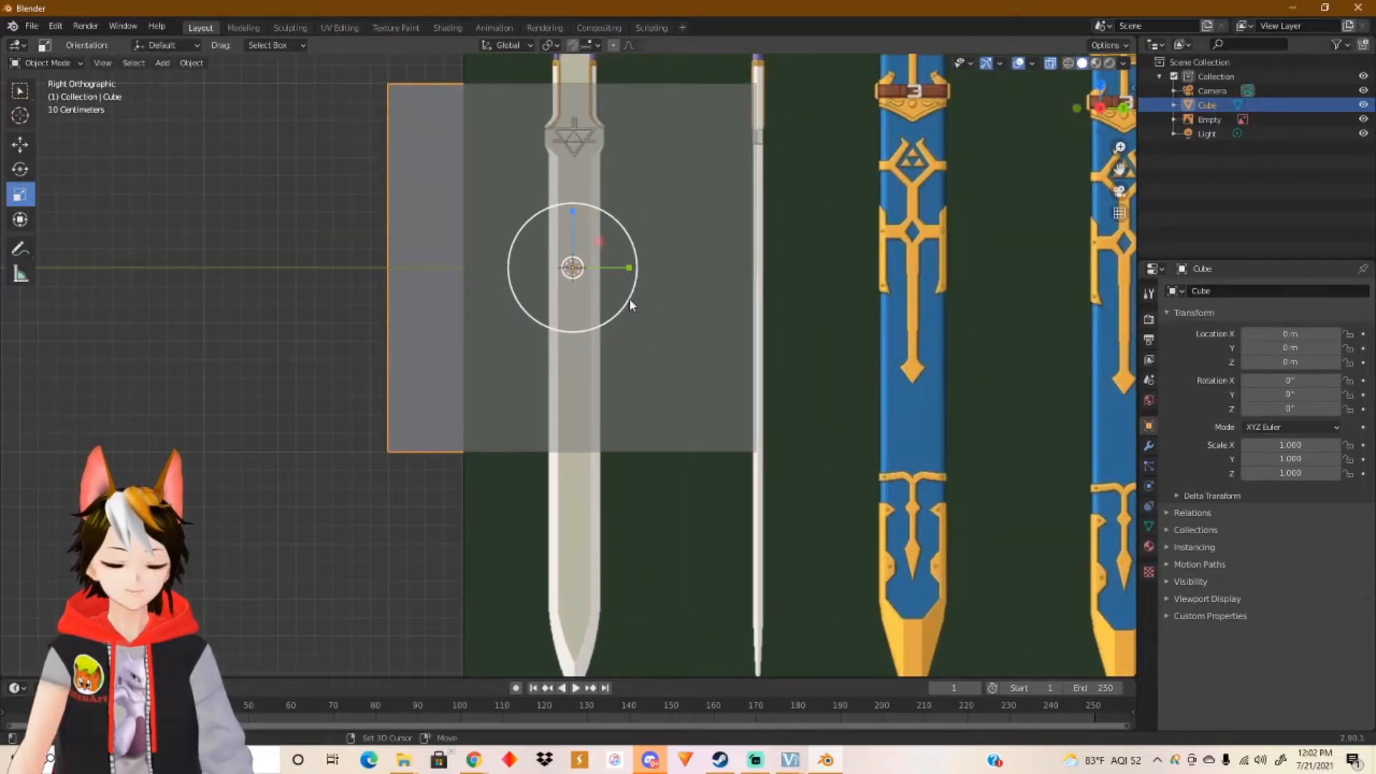
middle_click_drag(629, 300, 575, 478, "shift")
left_click_drag(575, 445, 534, 443)
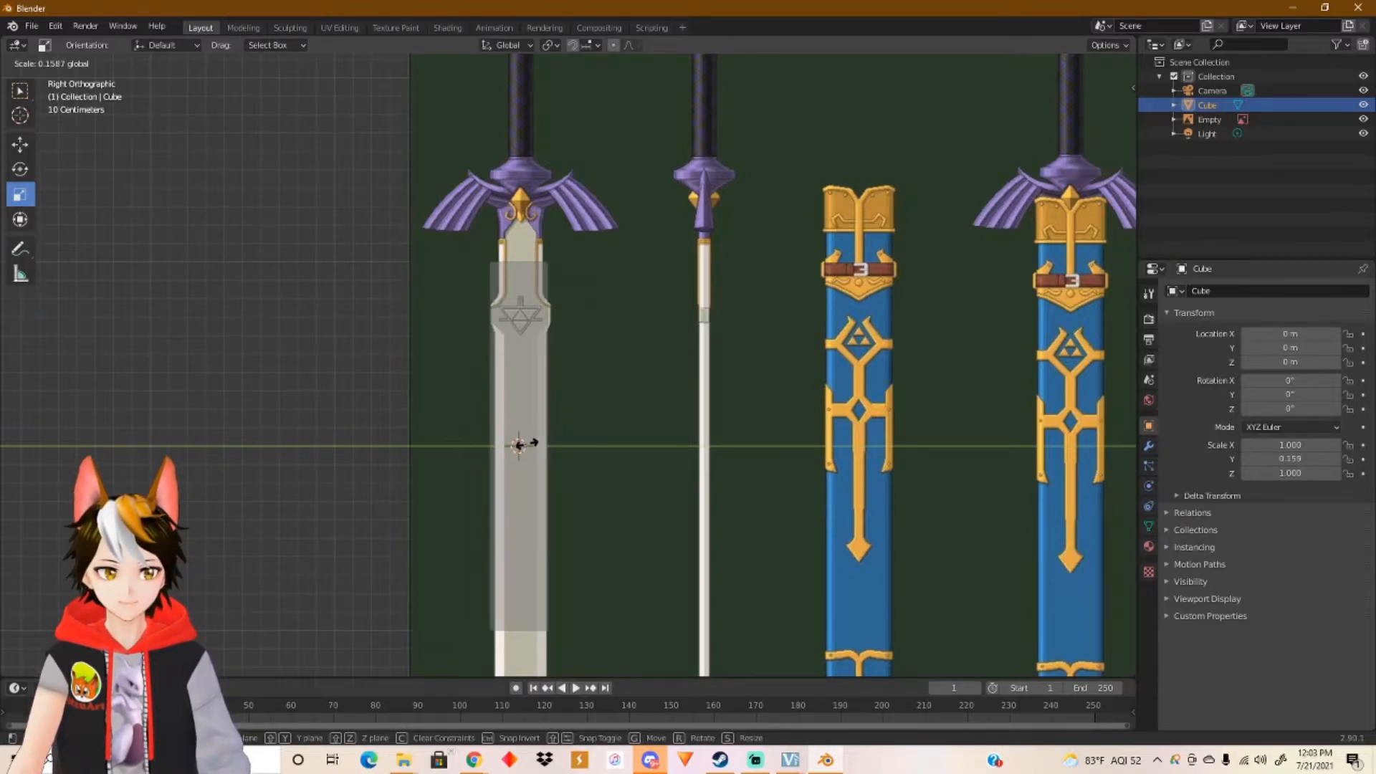
right_click(534, 443)
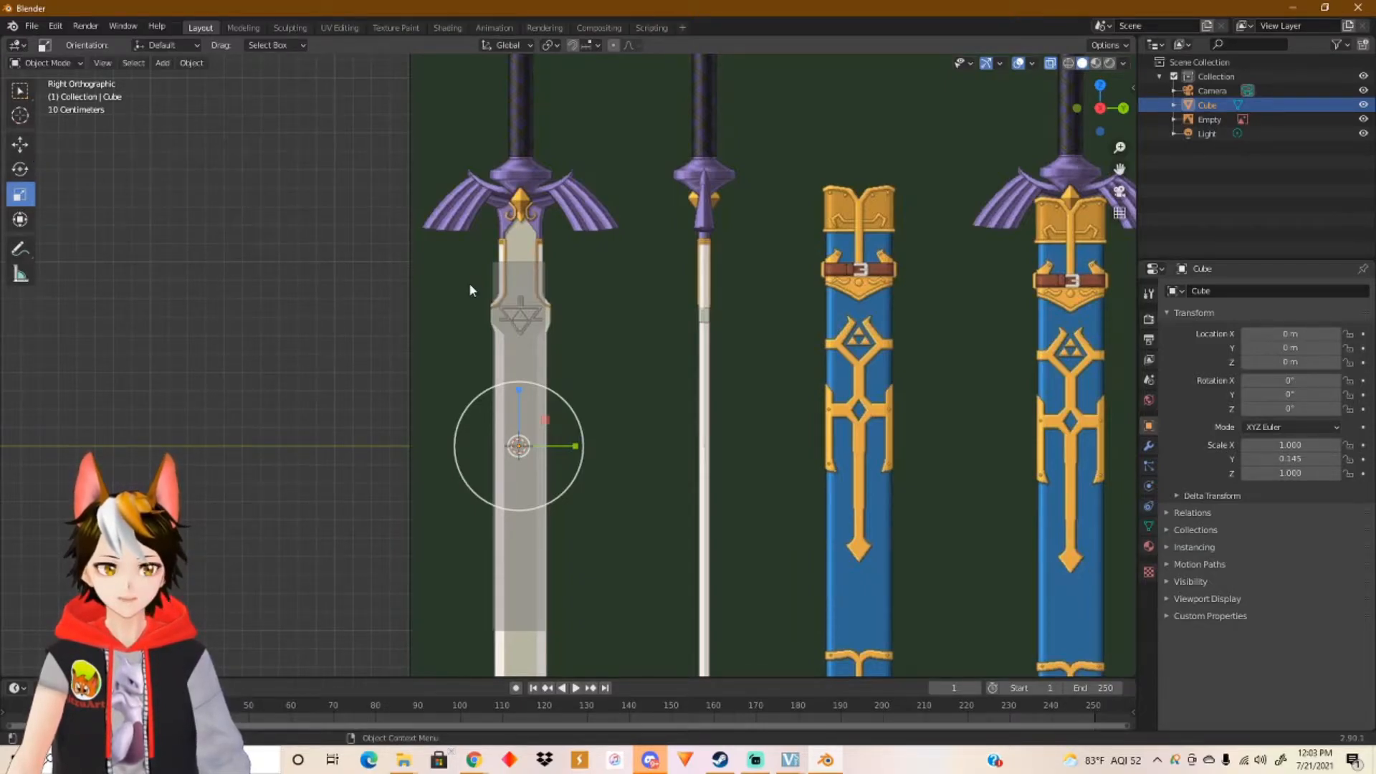
Step: Nudge the reference image along Y to about 1.491 m so the blade lines up with the cube's edges
left_click(21, 147)
scroll(524, 407, "up", 4)
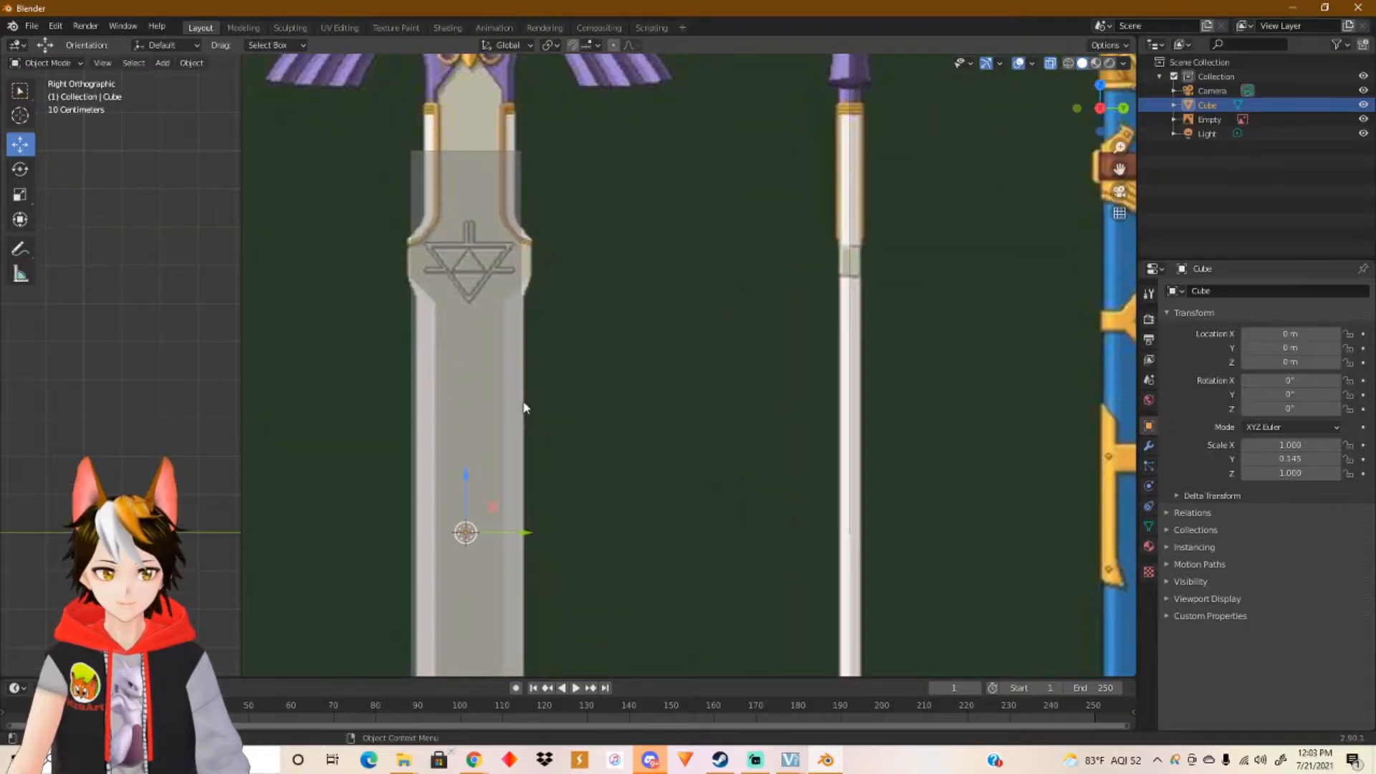
middle_click_drag(525, 403, 539, 309, "shift")
left_click(714, 391)
scroll(714, 396, "down", 1)
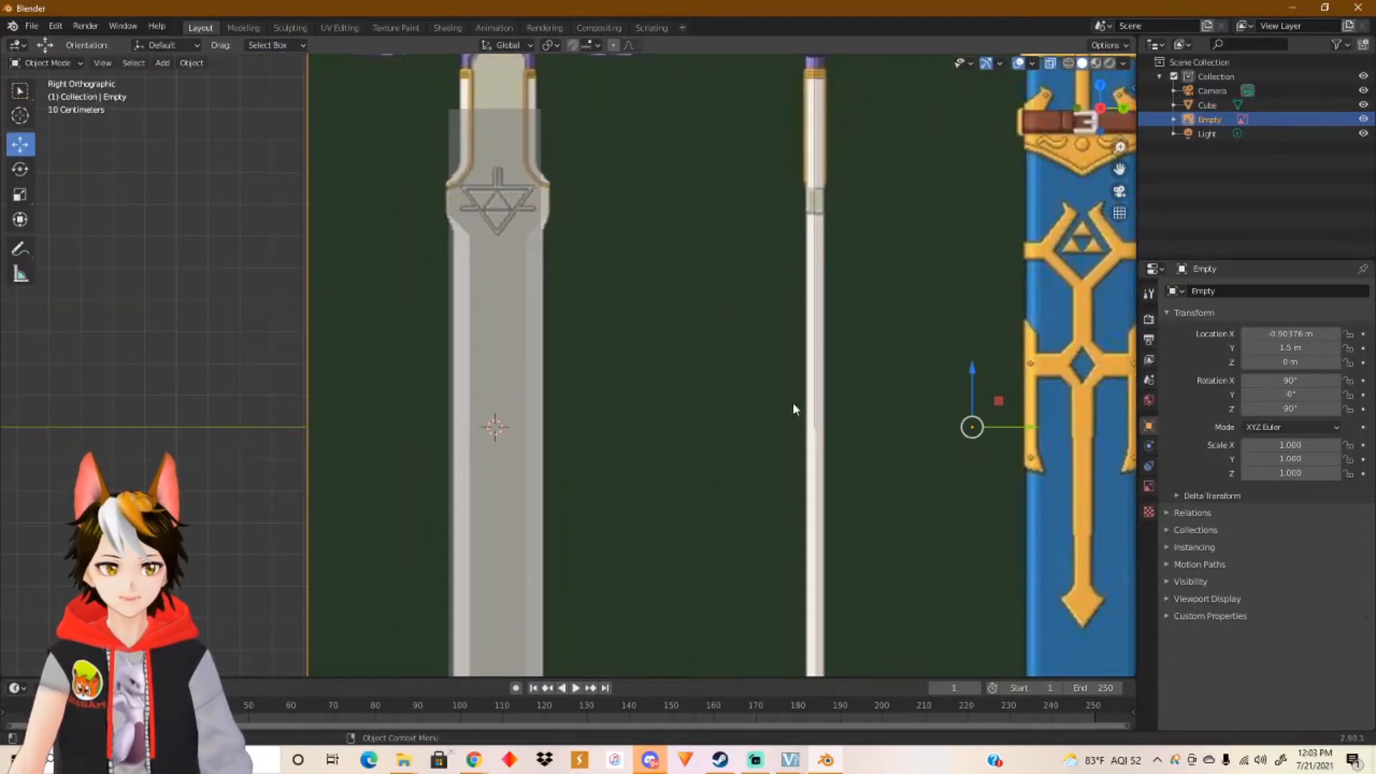
mouse_move(1022, 427)
left_mouse_down()
mouse_move(1000, 427)
mouse_move(1012, 427)
left_mouse_up()
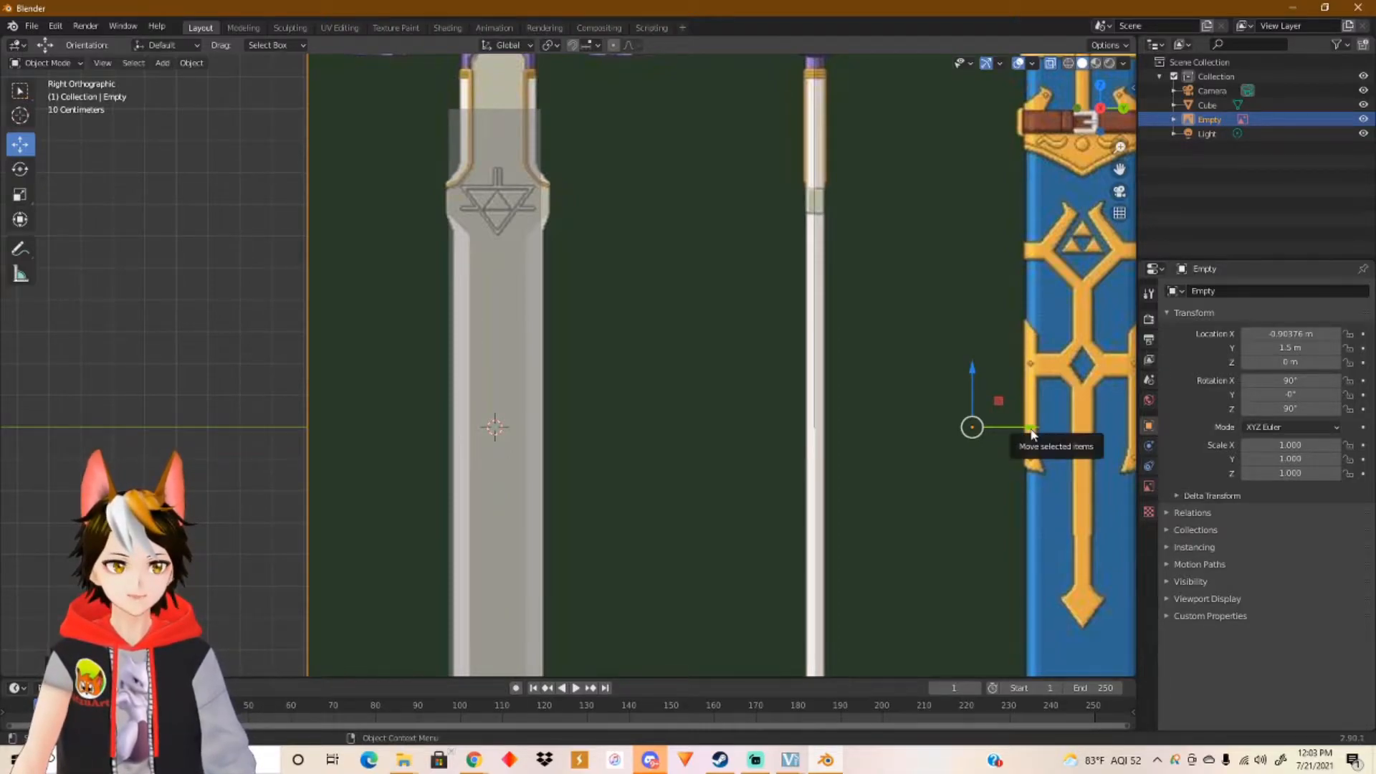
left_click_drag(1033, 433, 1026, 429)
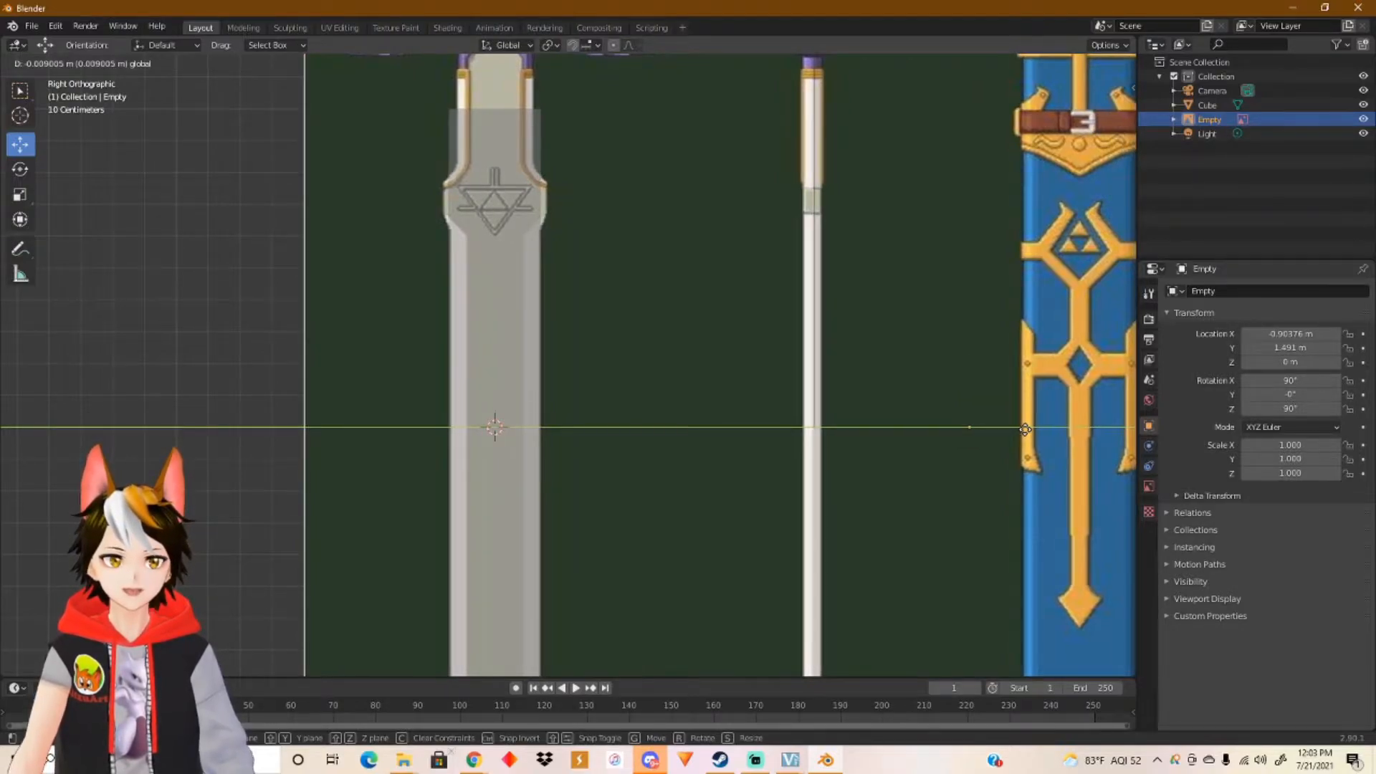
left_click_drag(1026, 428, 1026, 430)
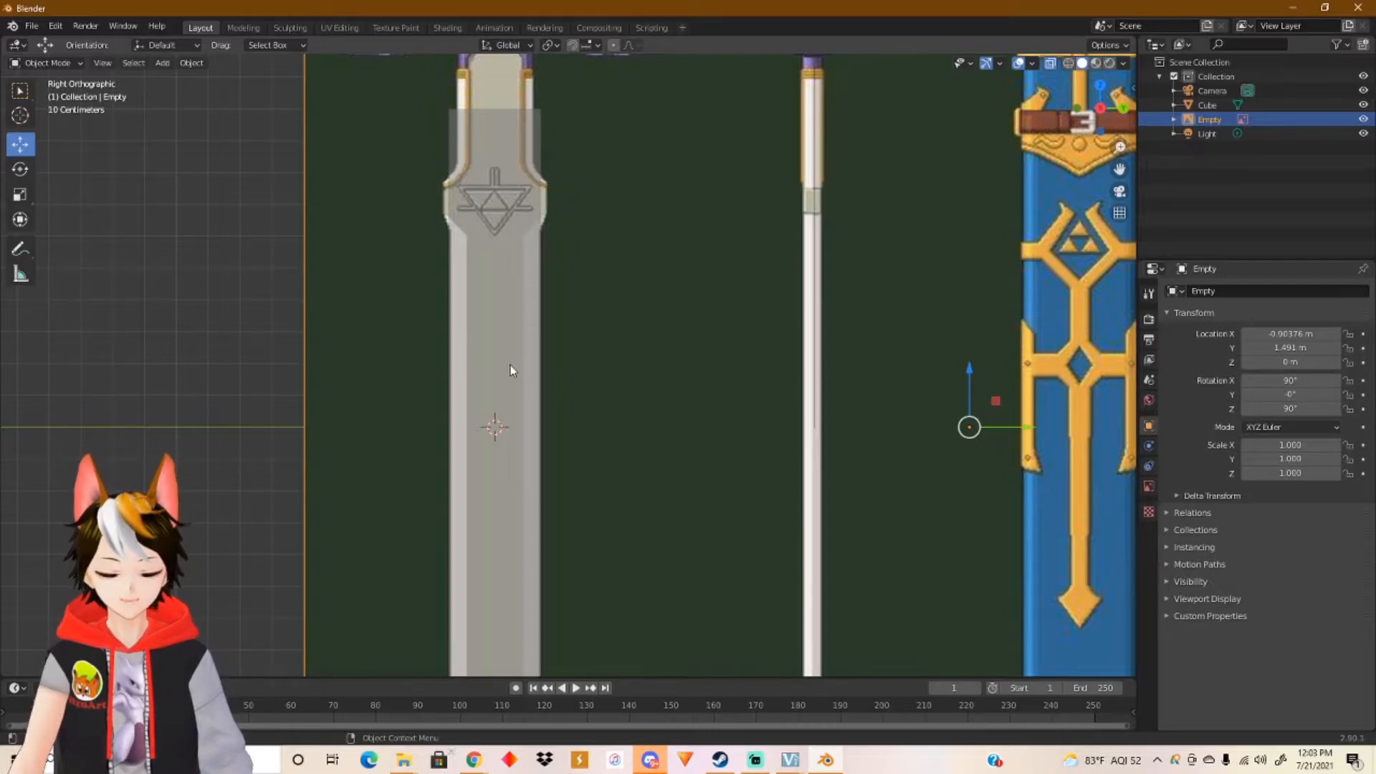
Step: Compare the cube in wireframe, solid, material preview and rendered shading, returning to solid shading with X-ray on
left_click(1051, 64)
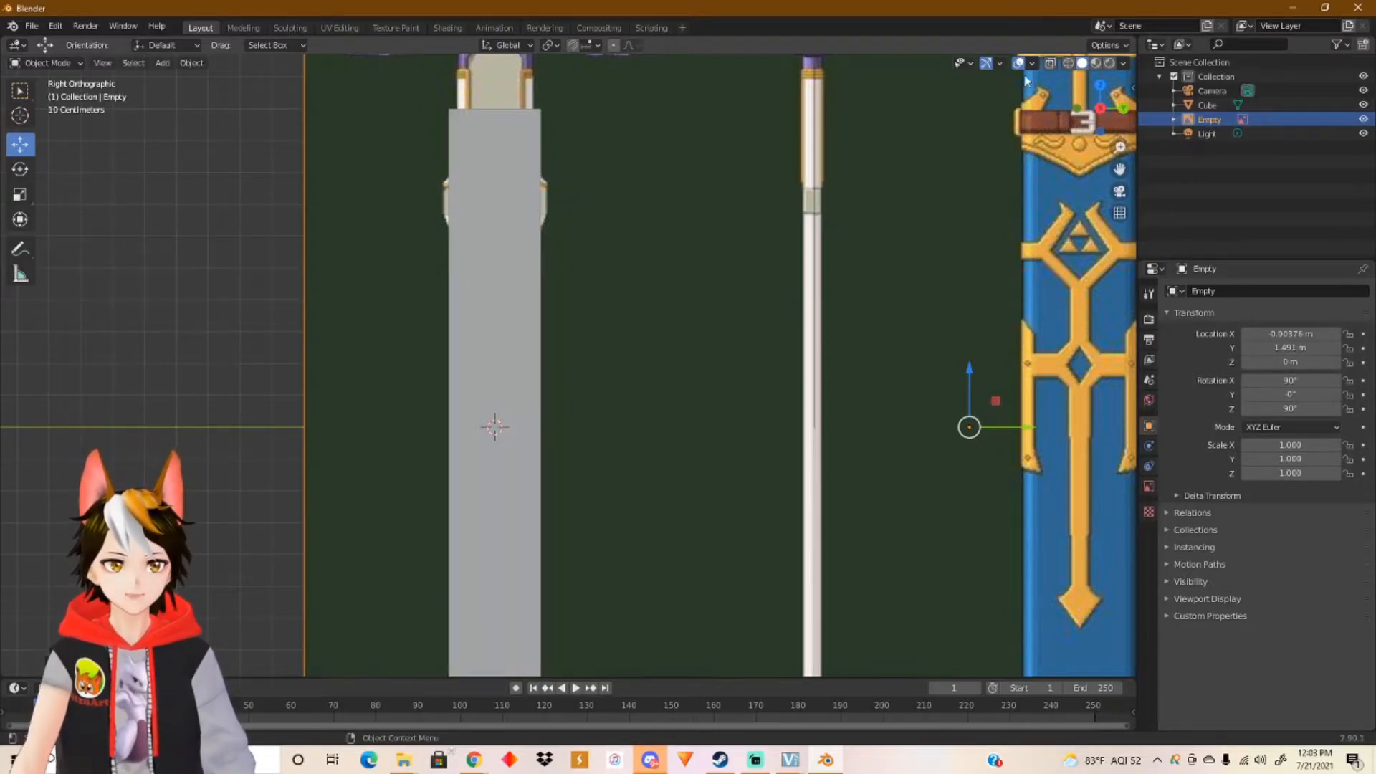
left_click(1072, 66)
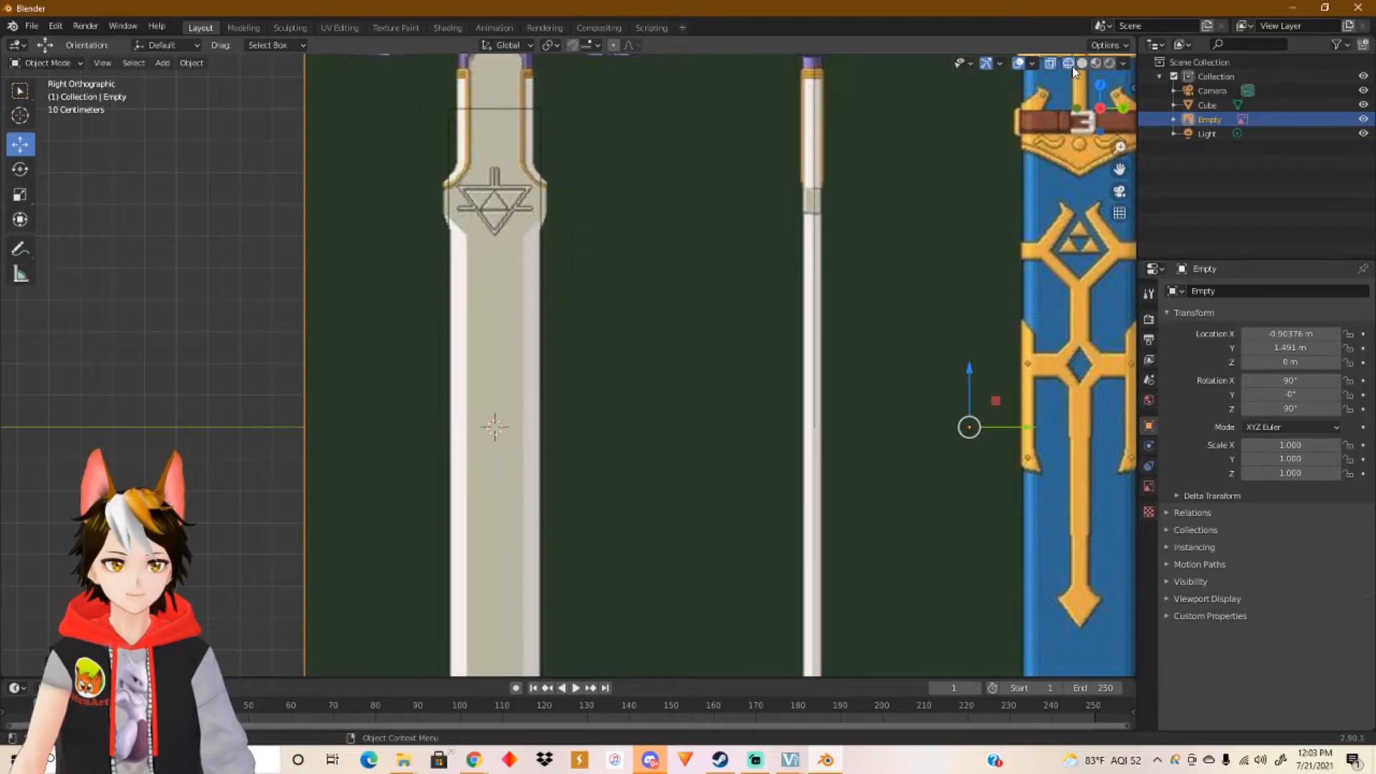
left_click(1081, 63)
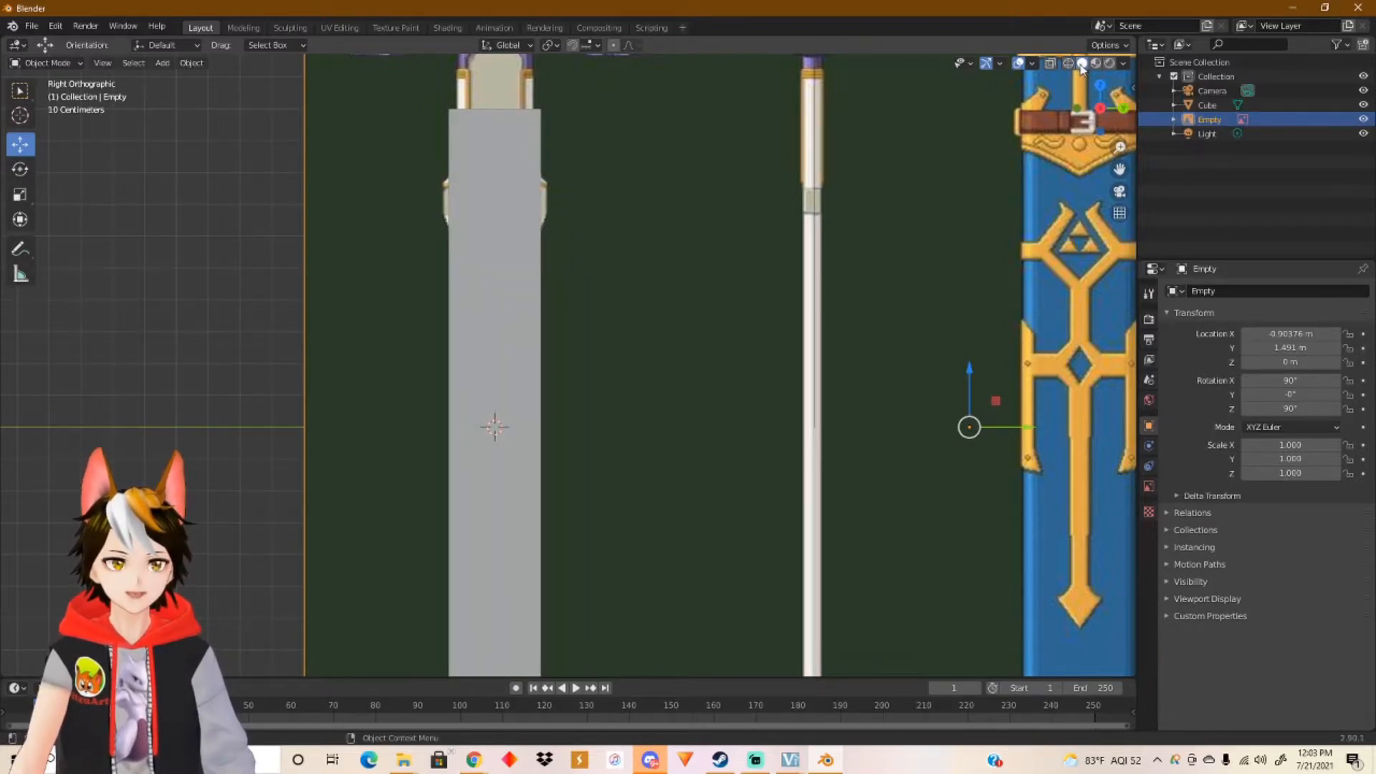
left_click(1094, 64)
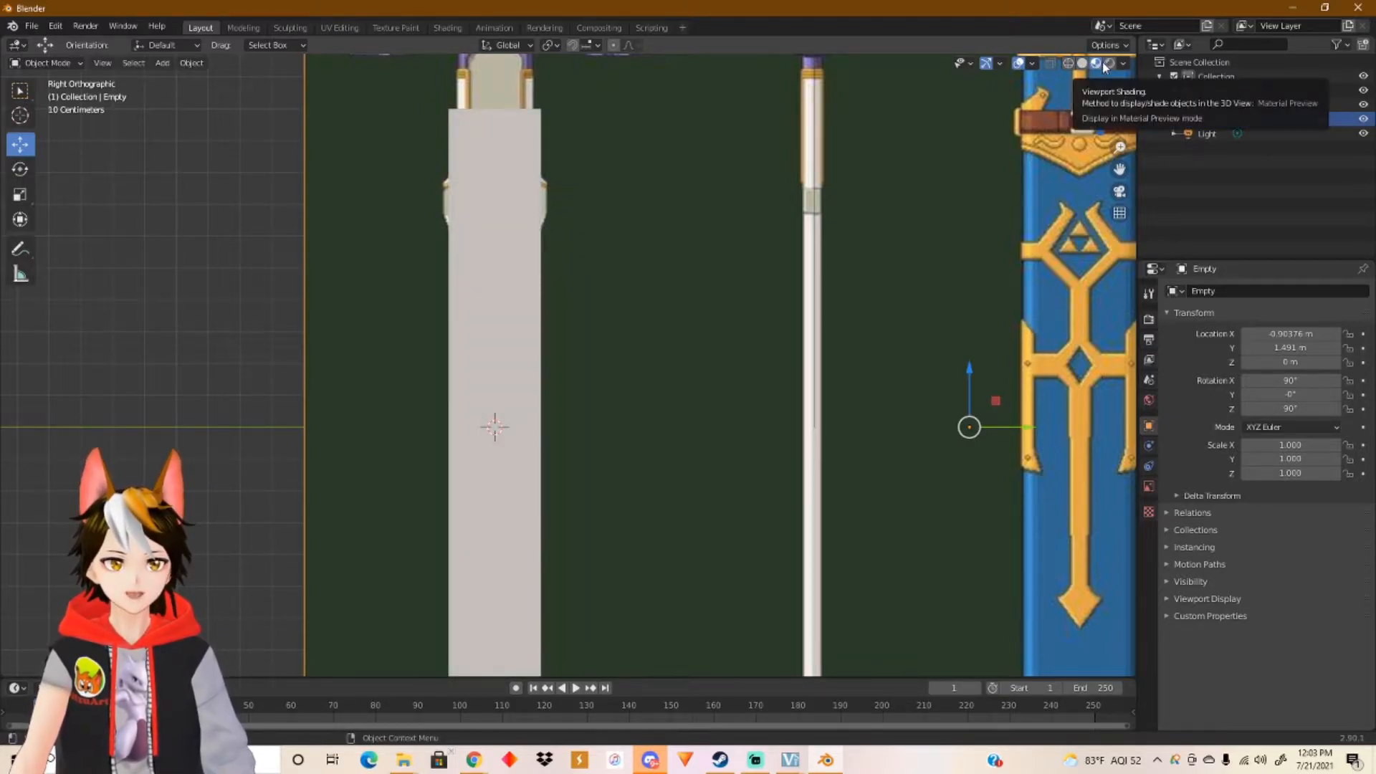
left_click(1108, 62)
left_click(1082, 63)
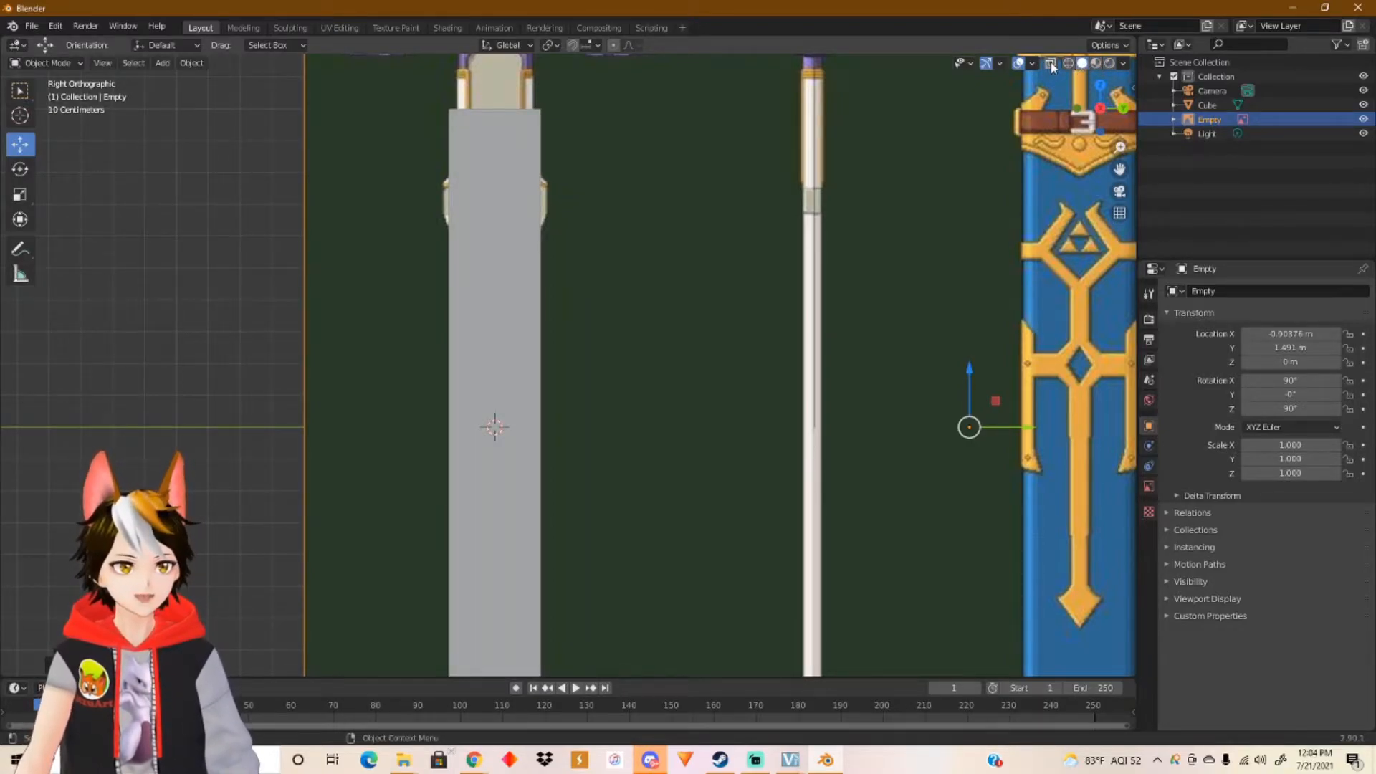
left_click(1051, 63)
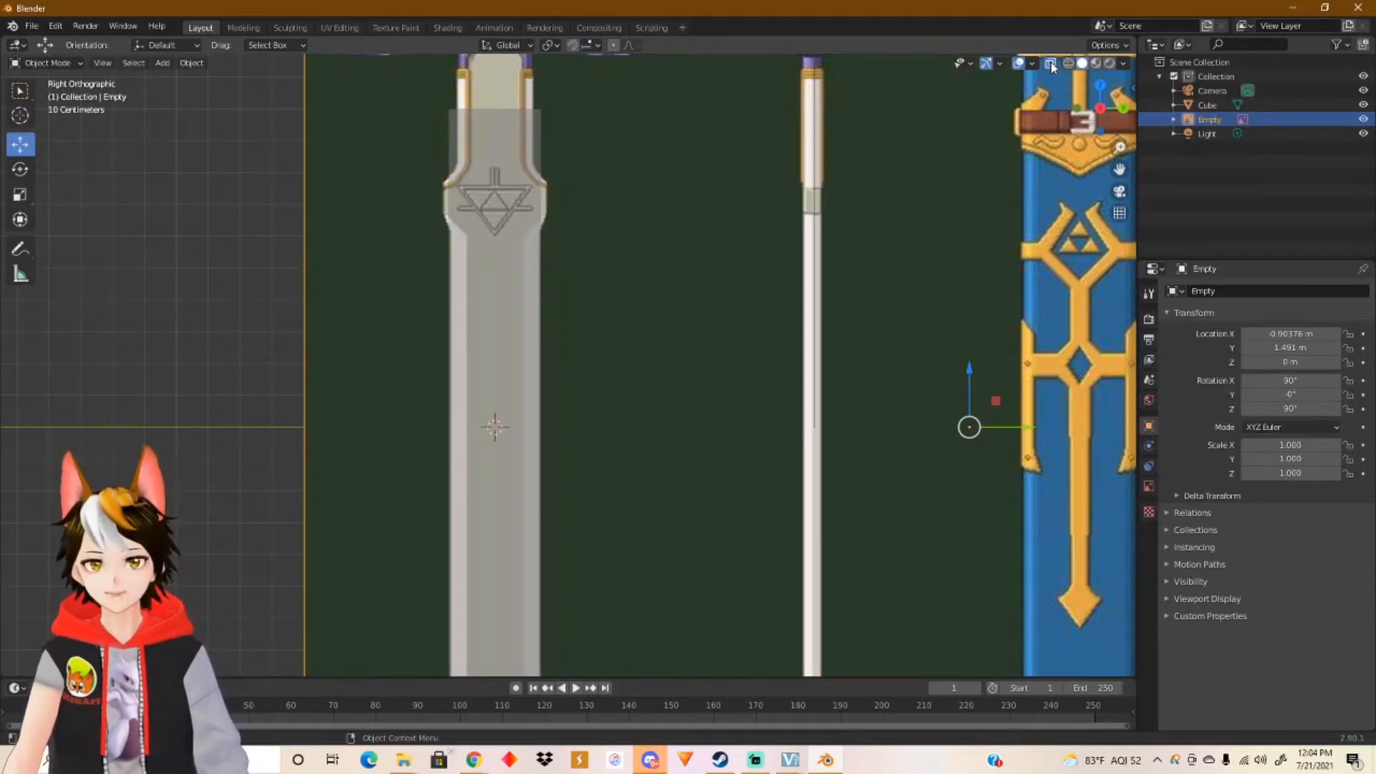
left_click(1051, 63)
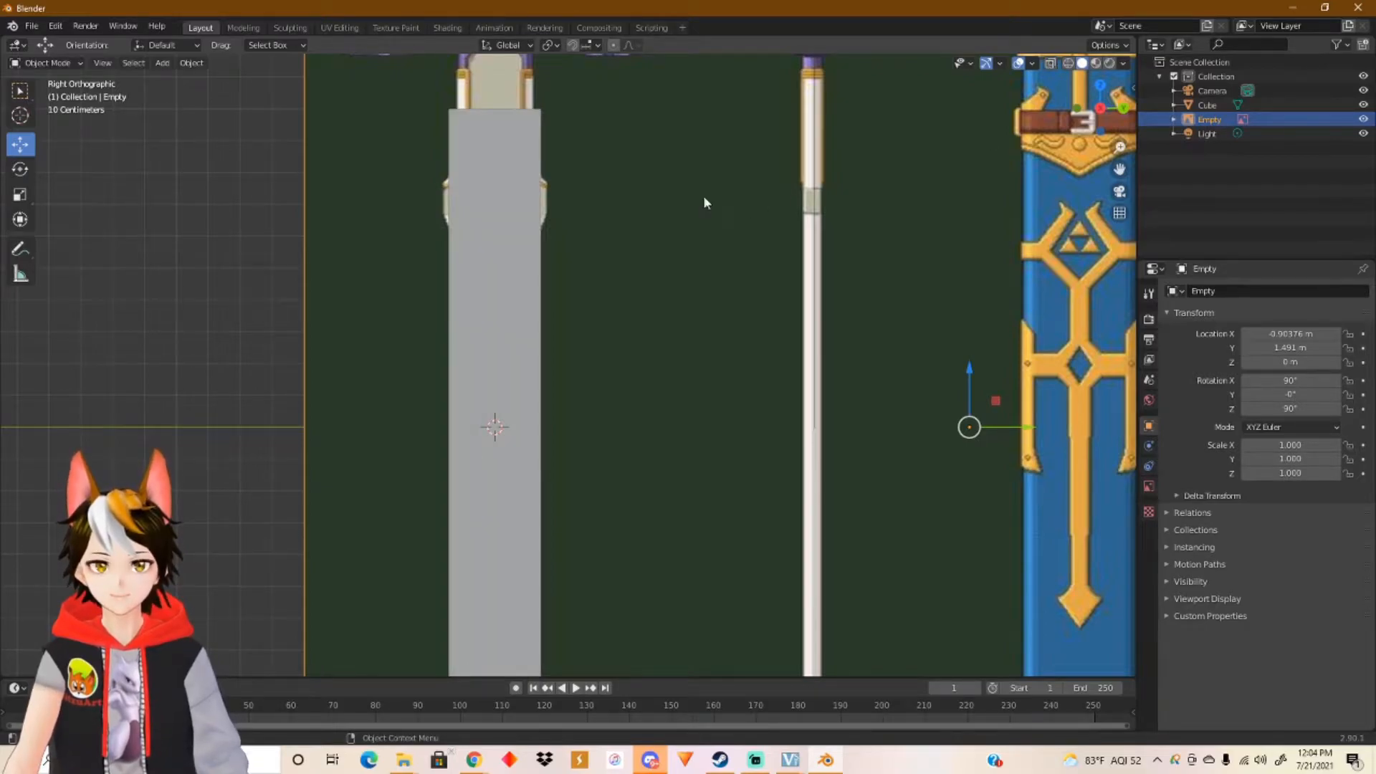
scroll(631, 214, "down", 2)
left_click(1051, 63)
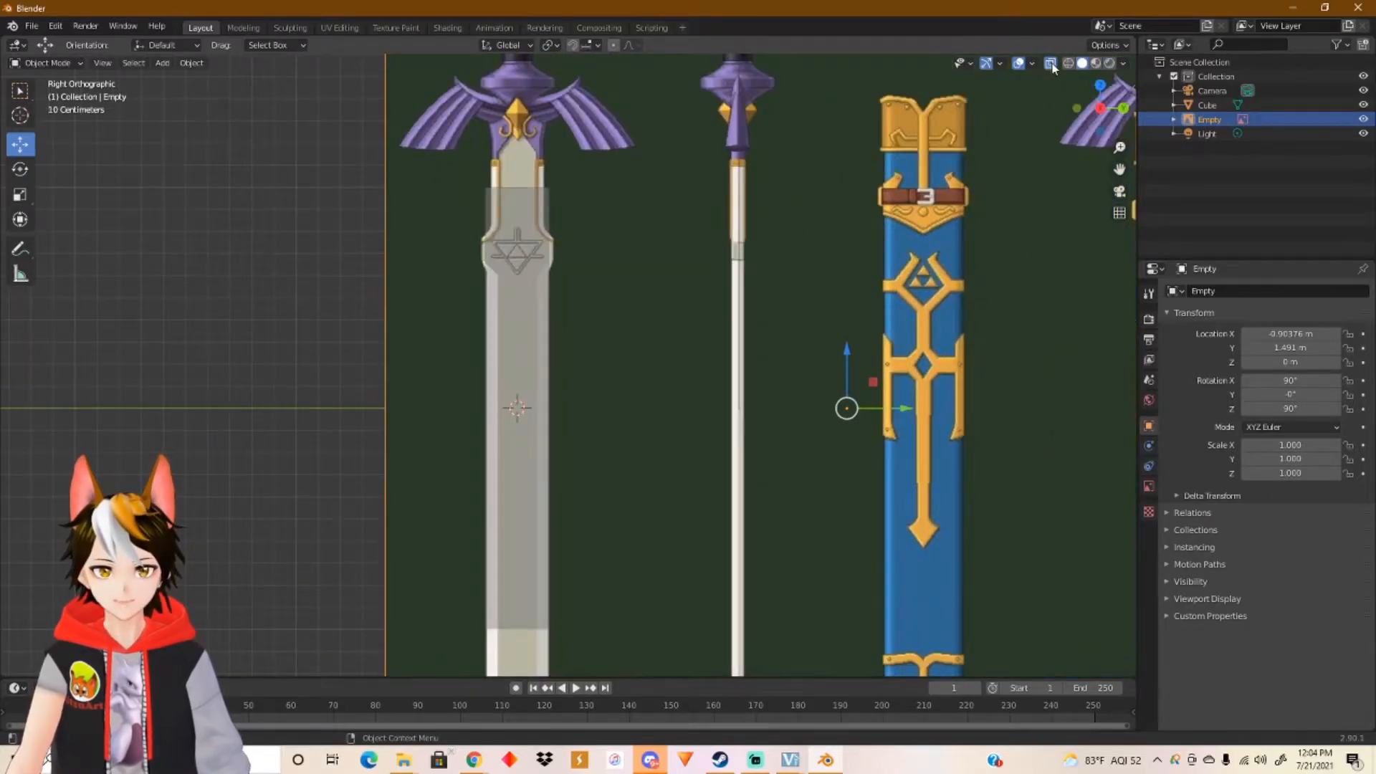
Step: Scale the cube along the Z axis to about 1.323 so its upper end reaches the sword's guard
scroll(523, 275, "down", 1)
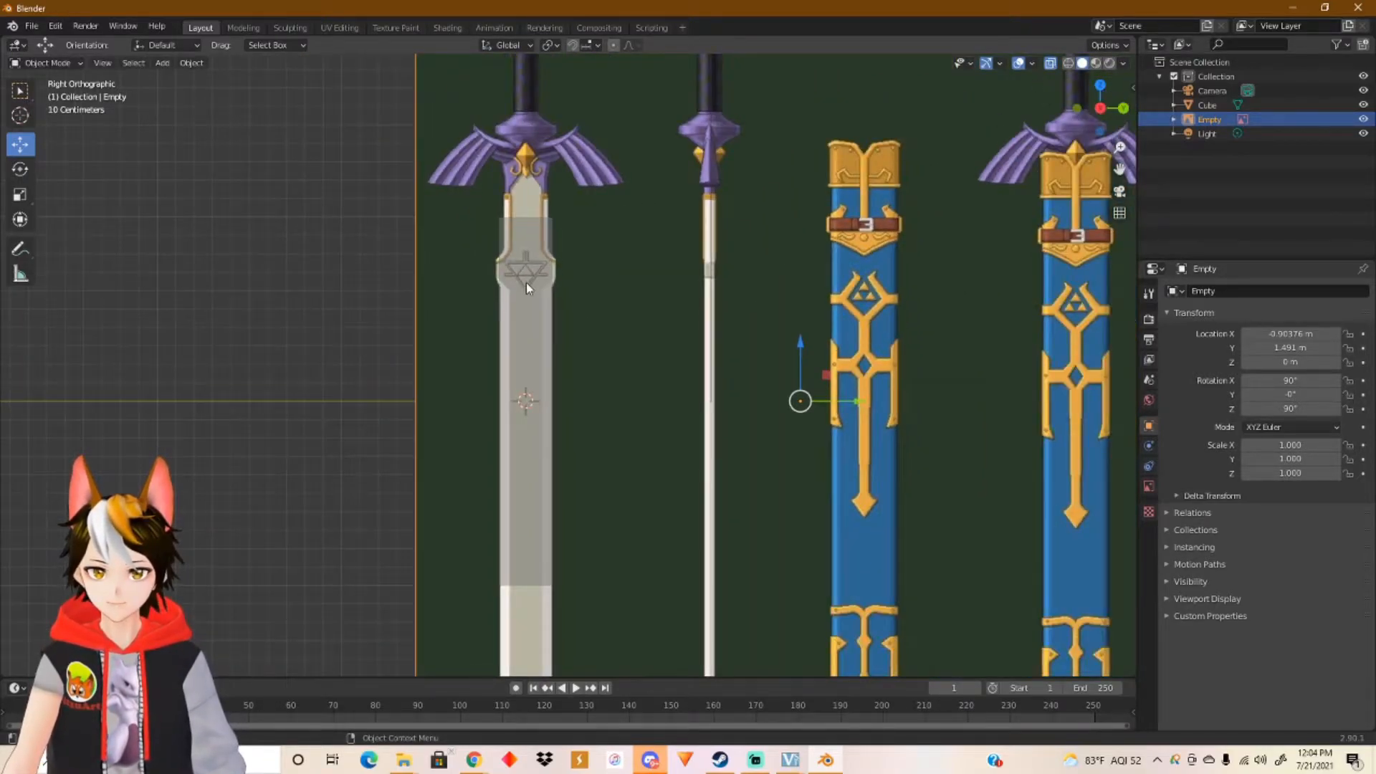
left_click(20, 194)
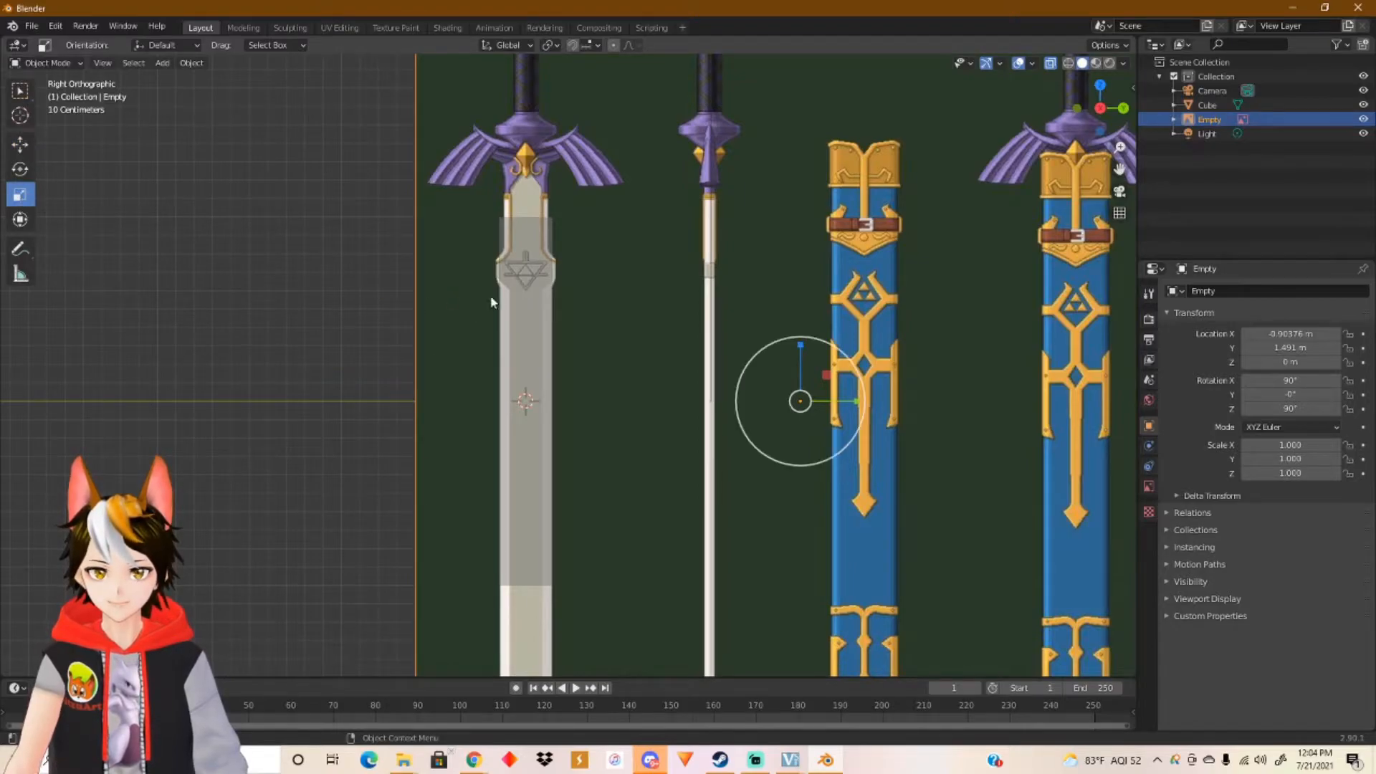
left_click(523, 354)
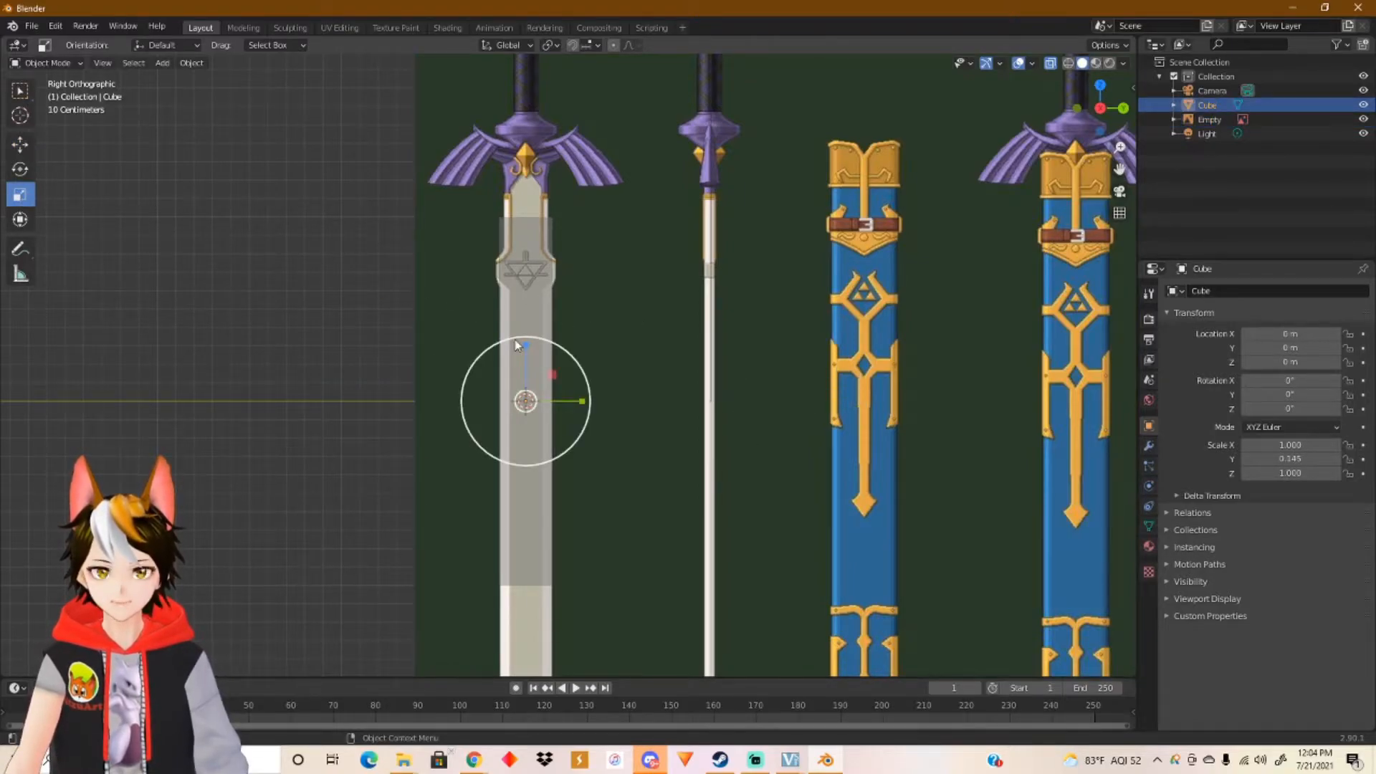
left_click_drag(524, 347, 528, 314)
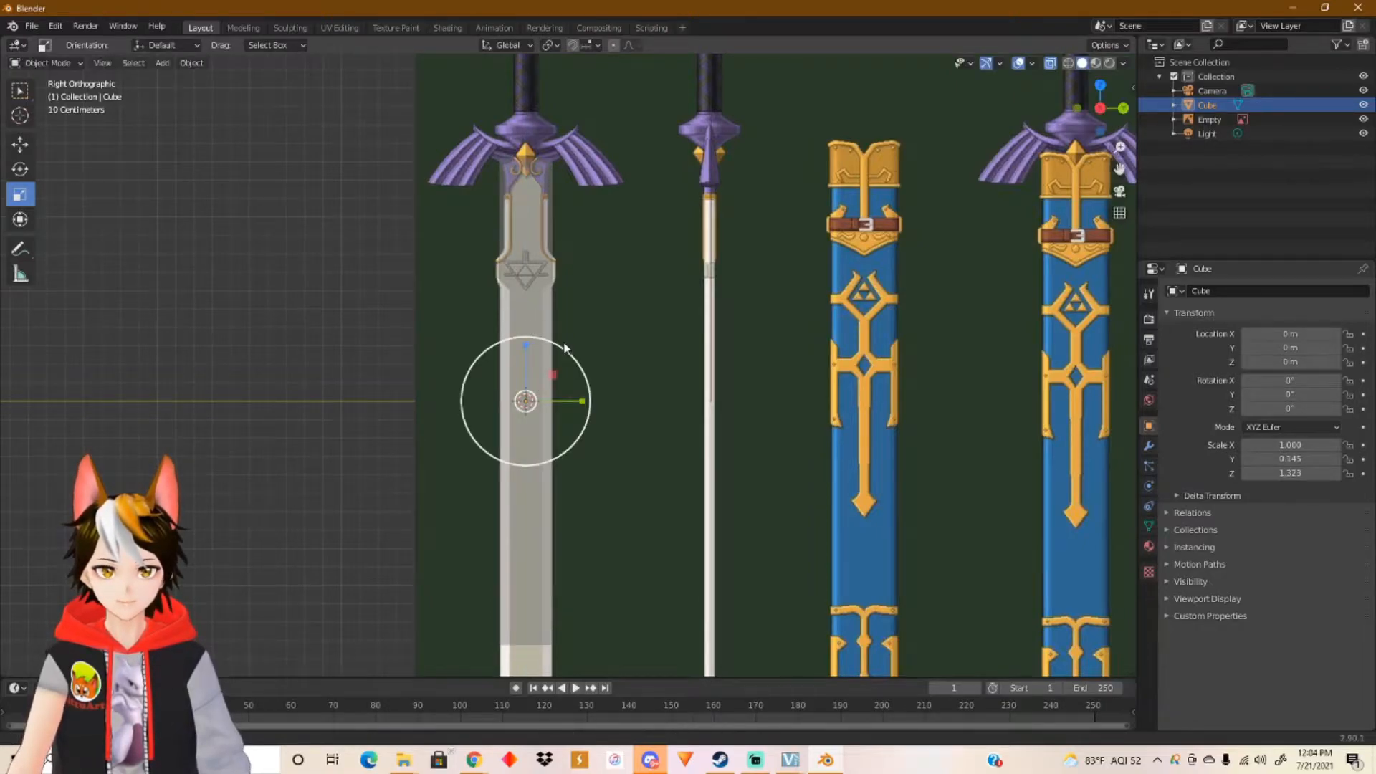
Step: Move the cube down along the Z axis to about -0.515 m so it sits further along the blade
middle_click_drag(562, 347, 561, 273, "shift")
scroll(563, 275, "down", 1)
scroll(566, 290, "down", 1)
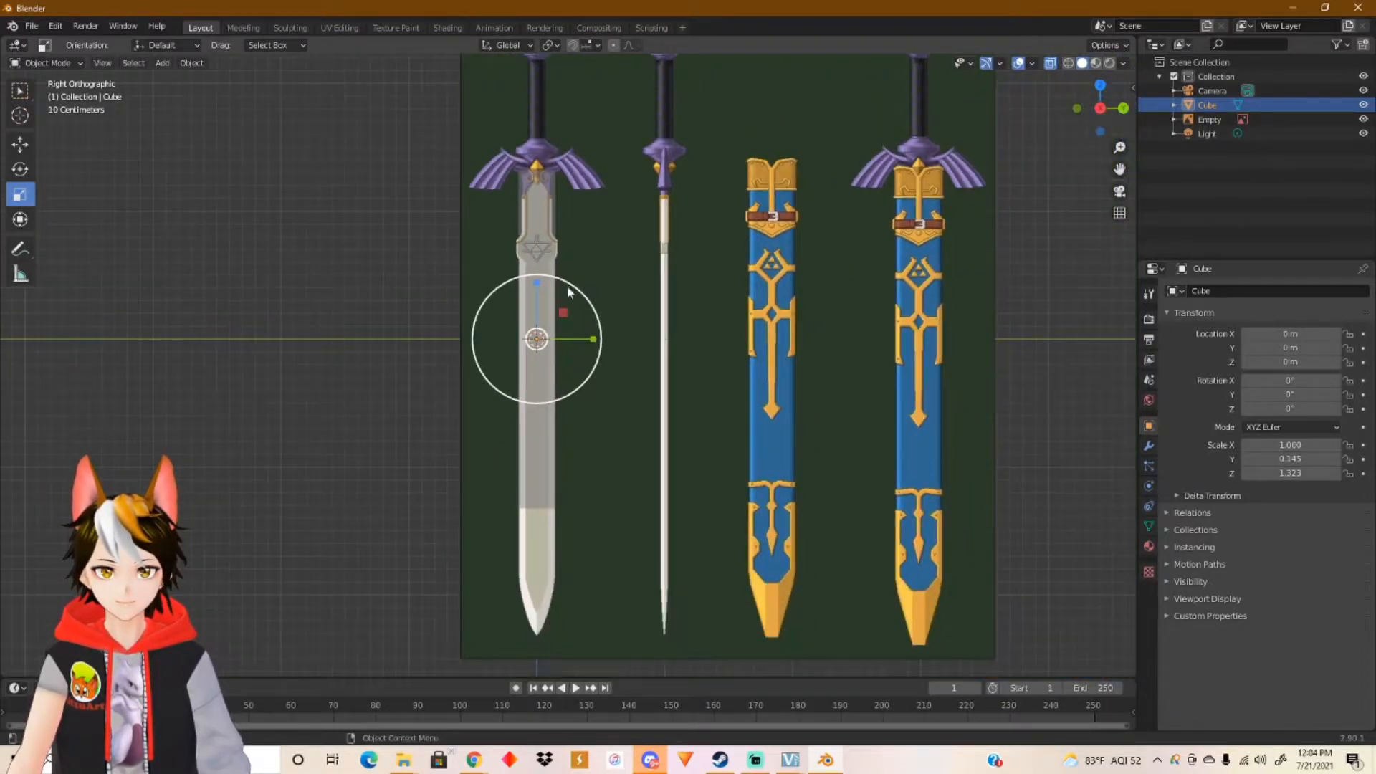
key("shift+space")
key("g")
left_click_drag(537, 283, 542, 332)
Step: Scale the cube along Z to about 1.77 and lower it to about -0.538 m, fitting it from guard to blade tip
left_click(22, 194)
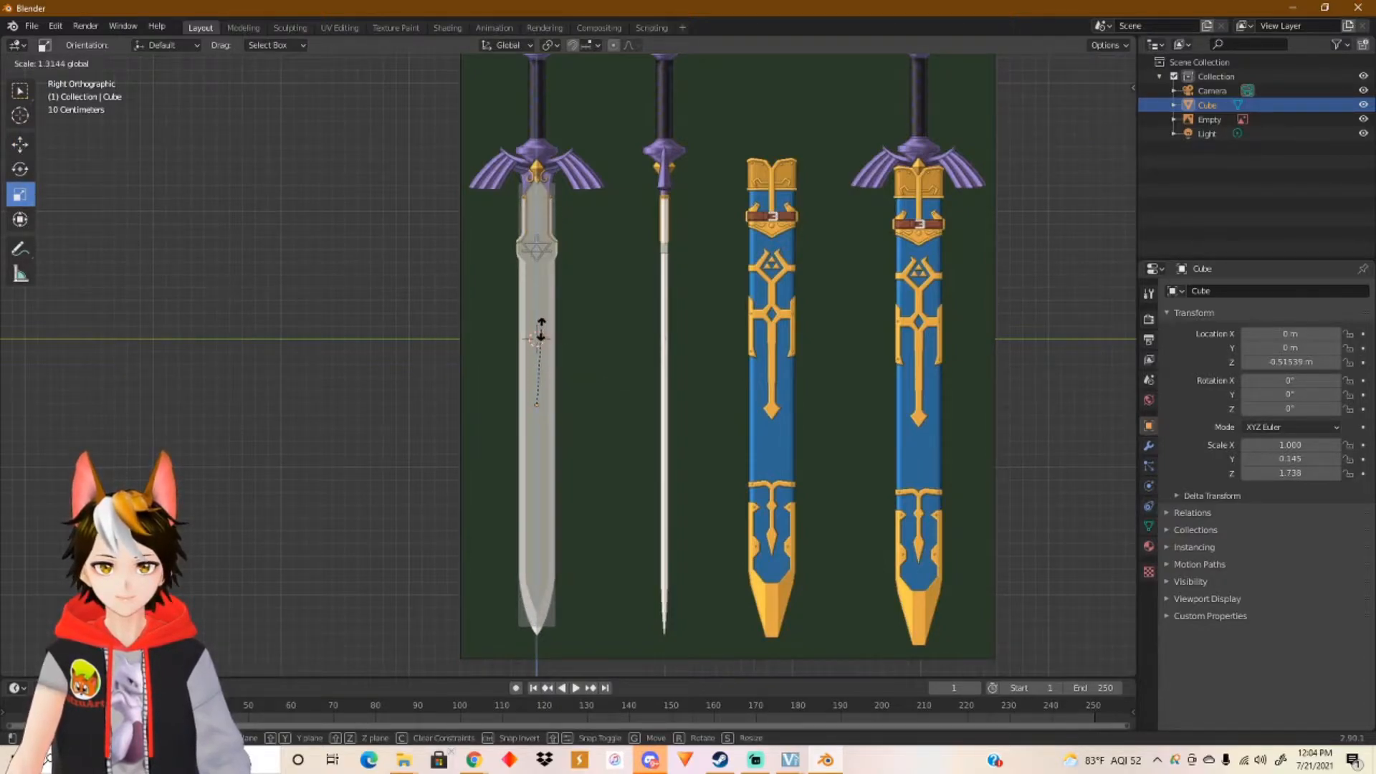
left_click_drag(541, 332, 541, 334)
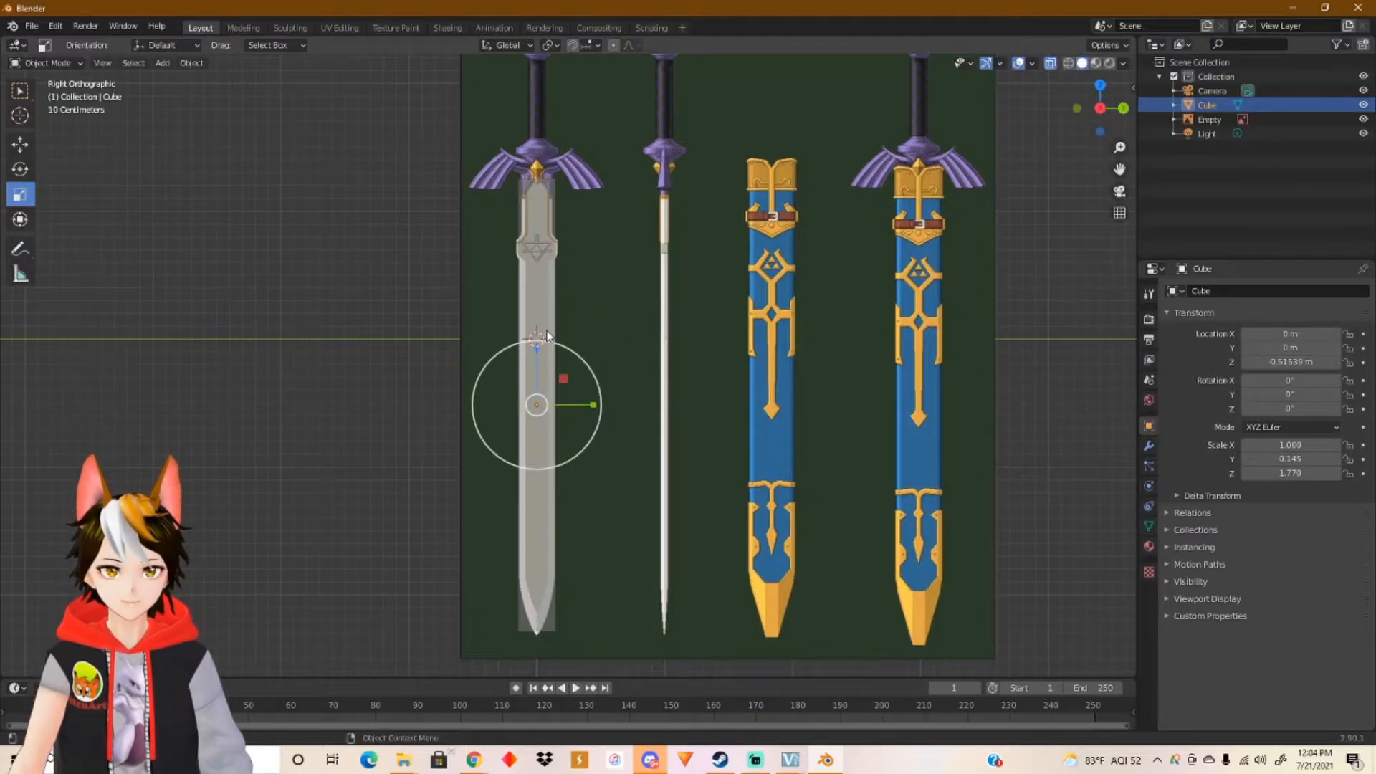
left_click(19, 144)
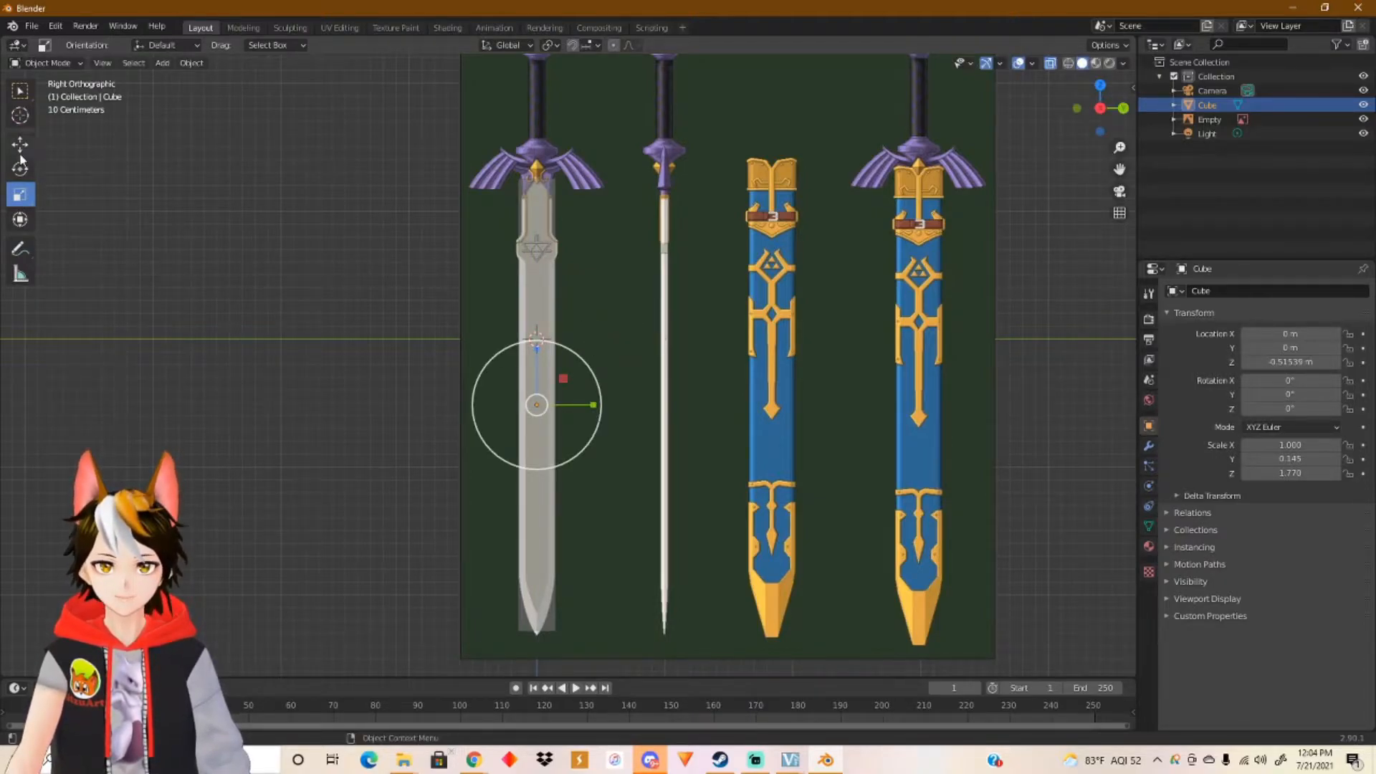
left_click_drag(539, 346, 537, 348)
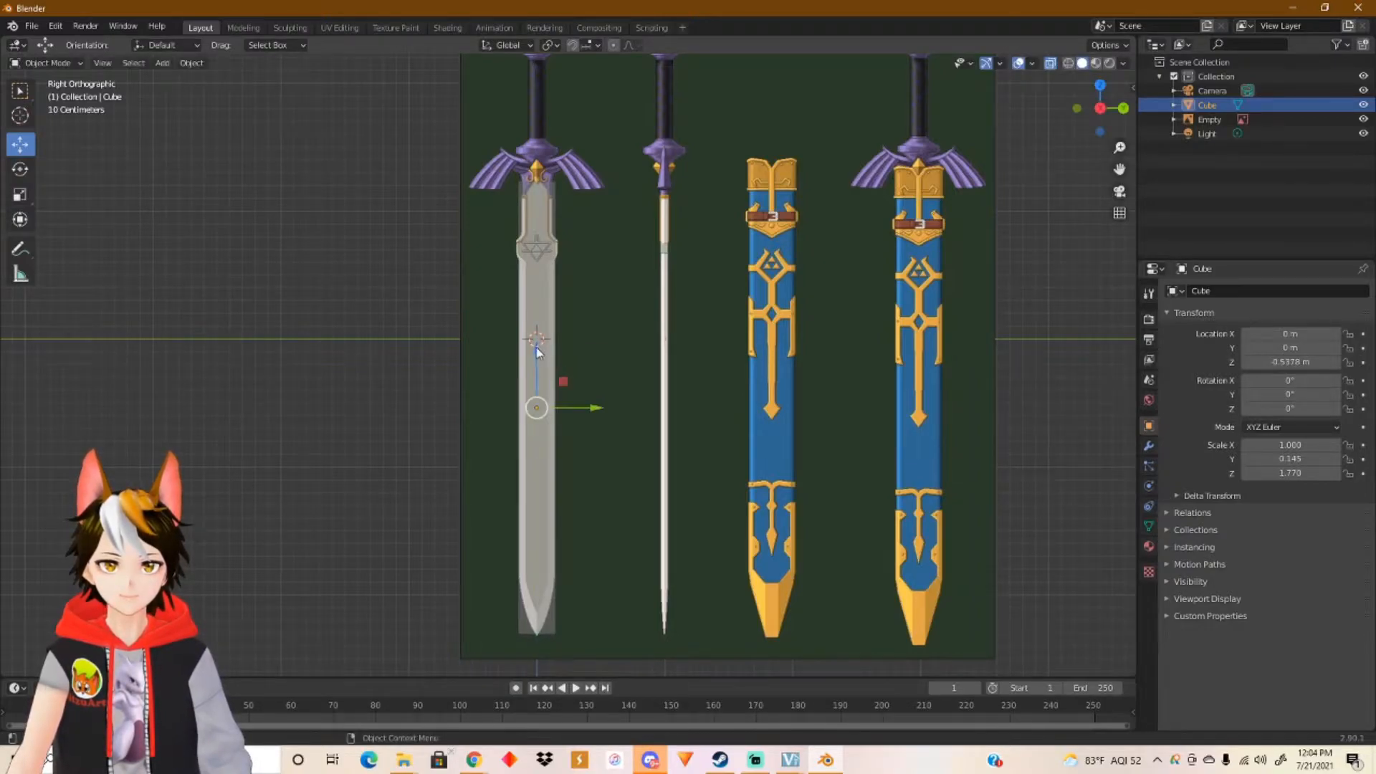
Step: Add reference.jpg as a second reference image aligned to the back orthographic view
middle_click_drag(509, 252, 545, 308)
left_click(20, 195)
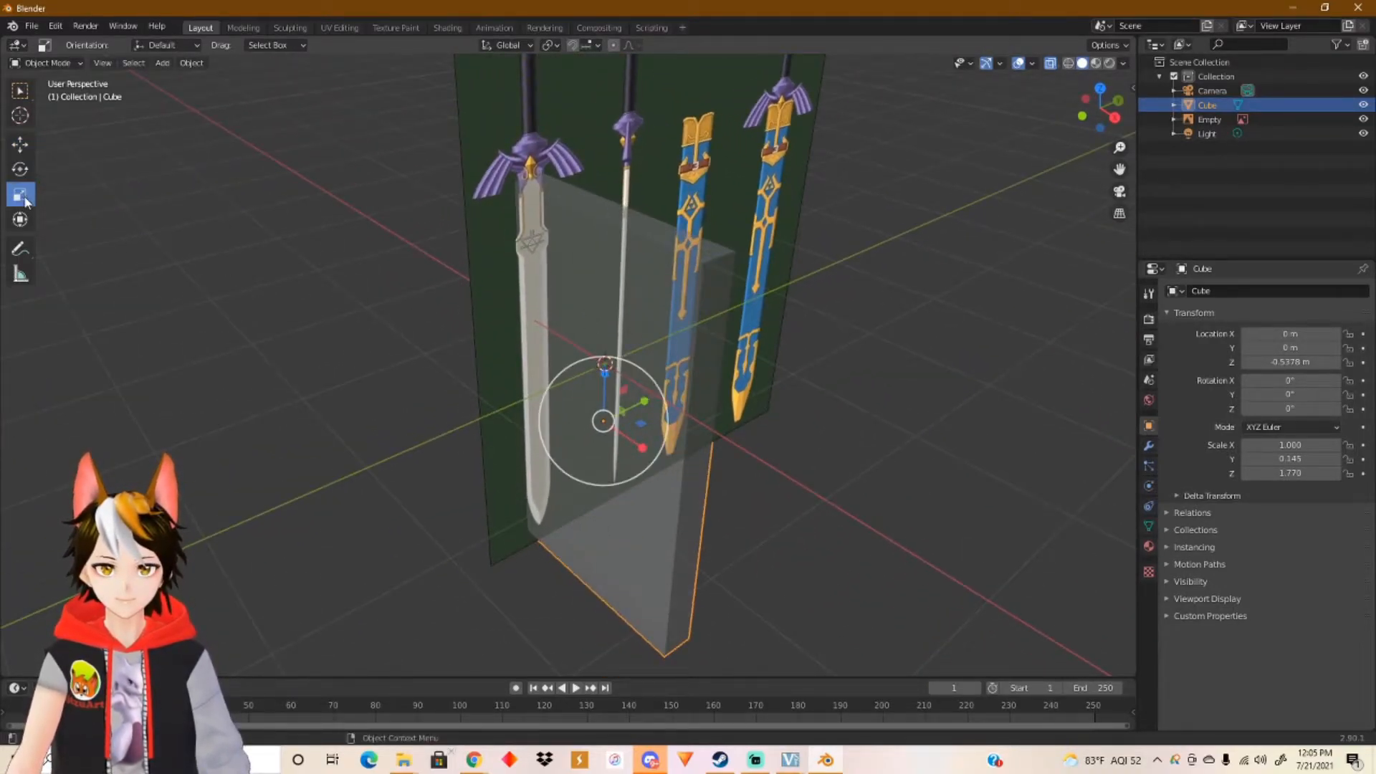
middle_click_drag(704, 271, 621, 234)
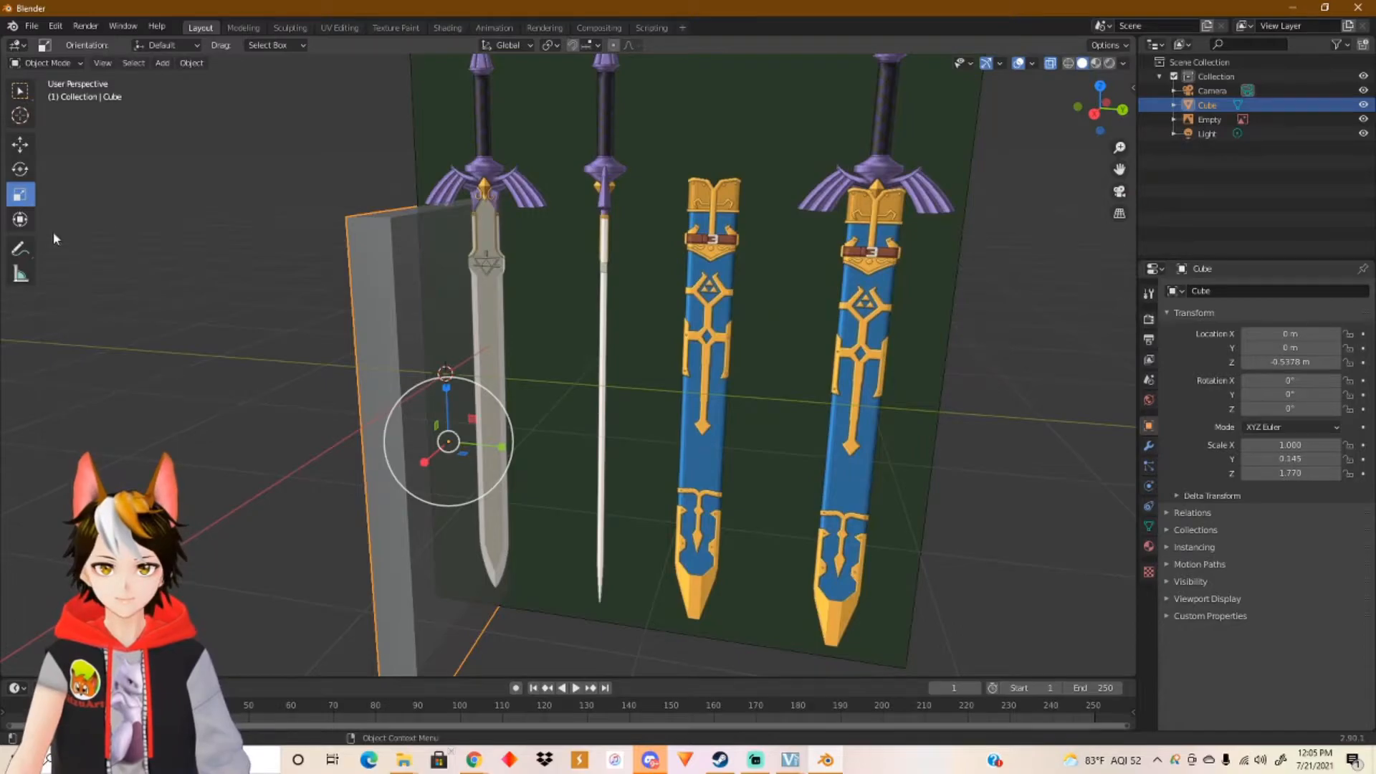
middle_click_drag(517, 276, 535, 278)
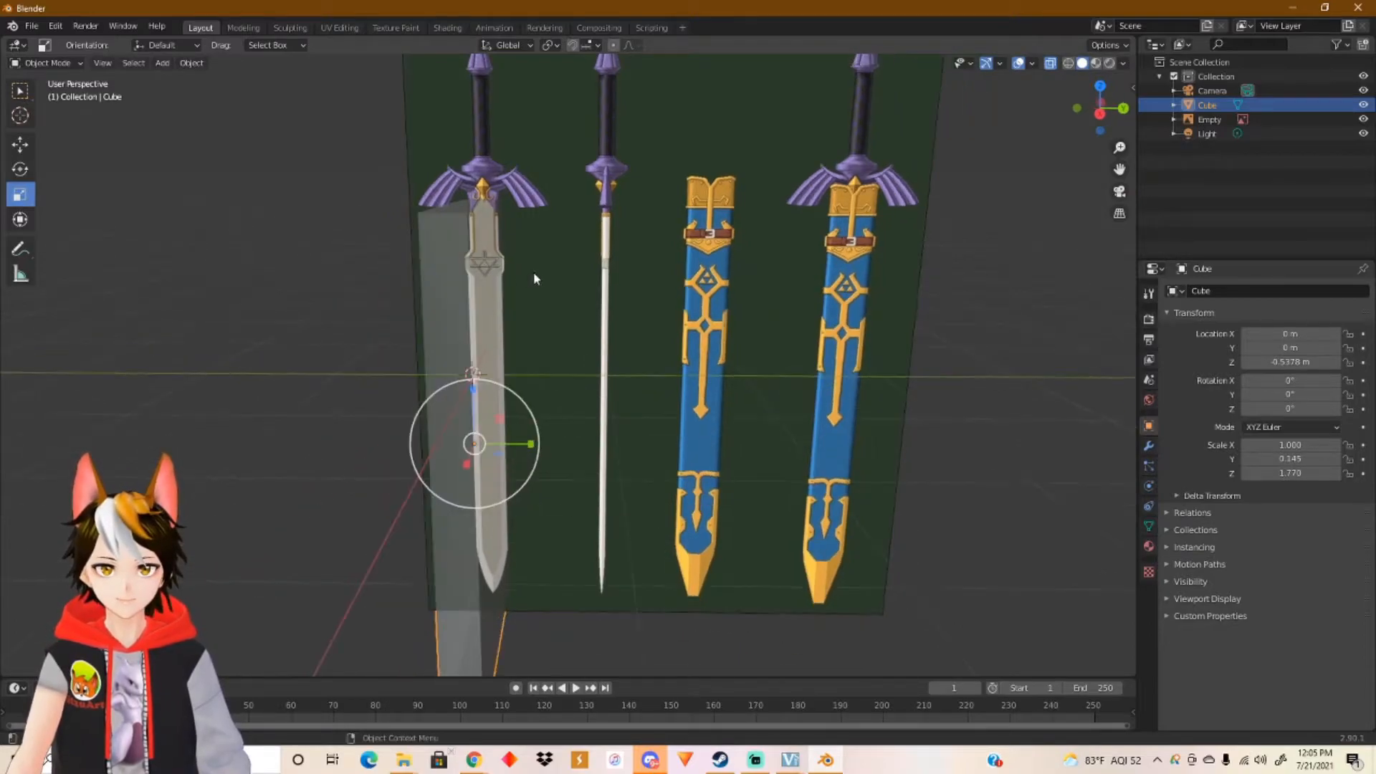
left_click(1123, 108)
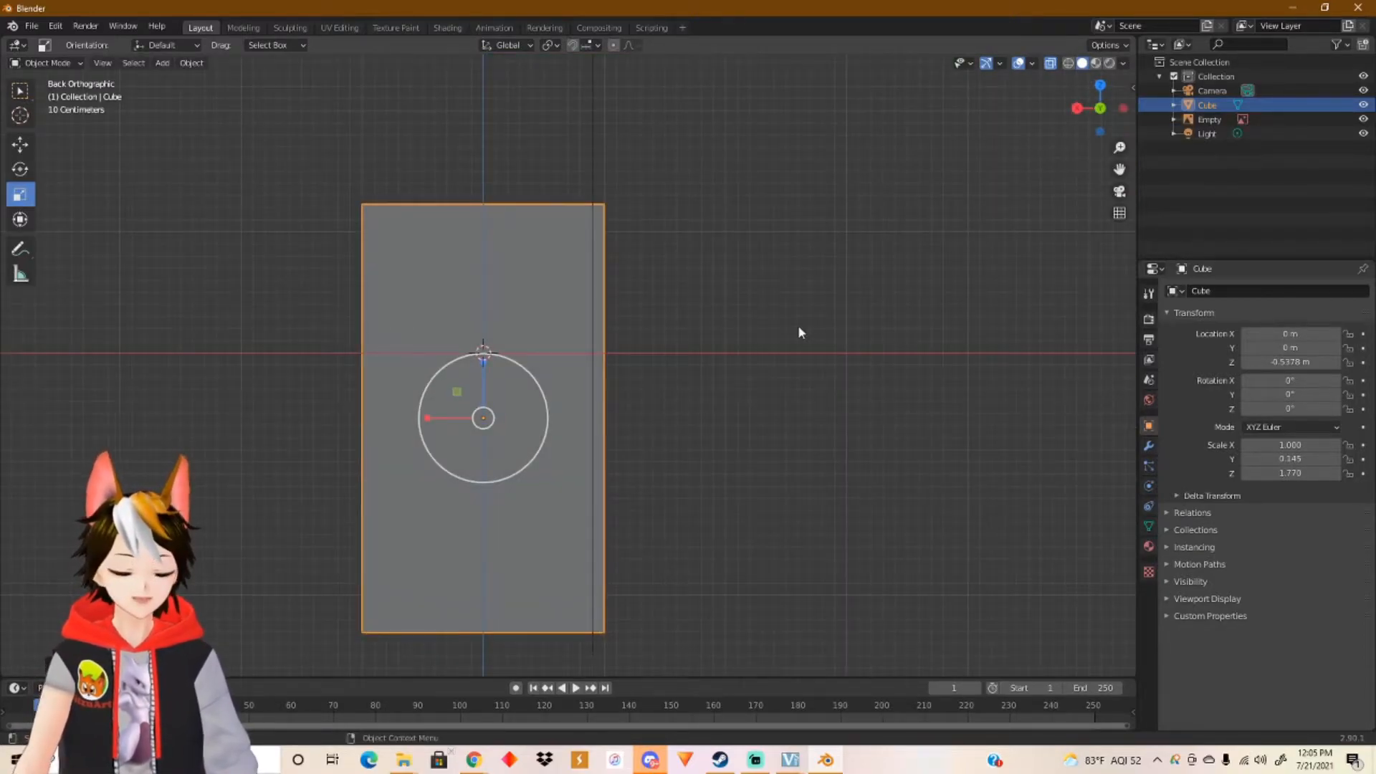
key("shift+a")
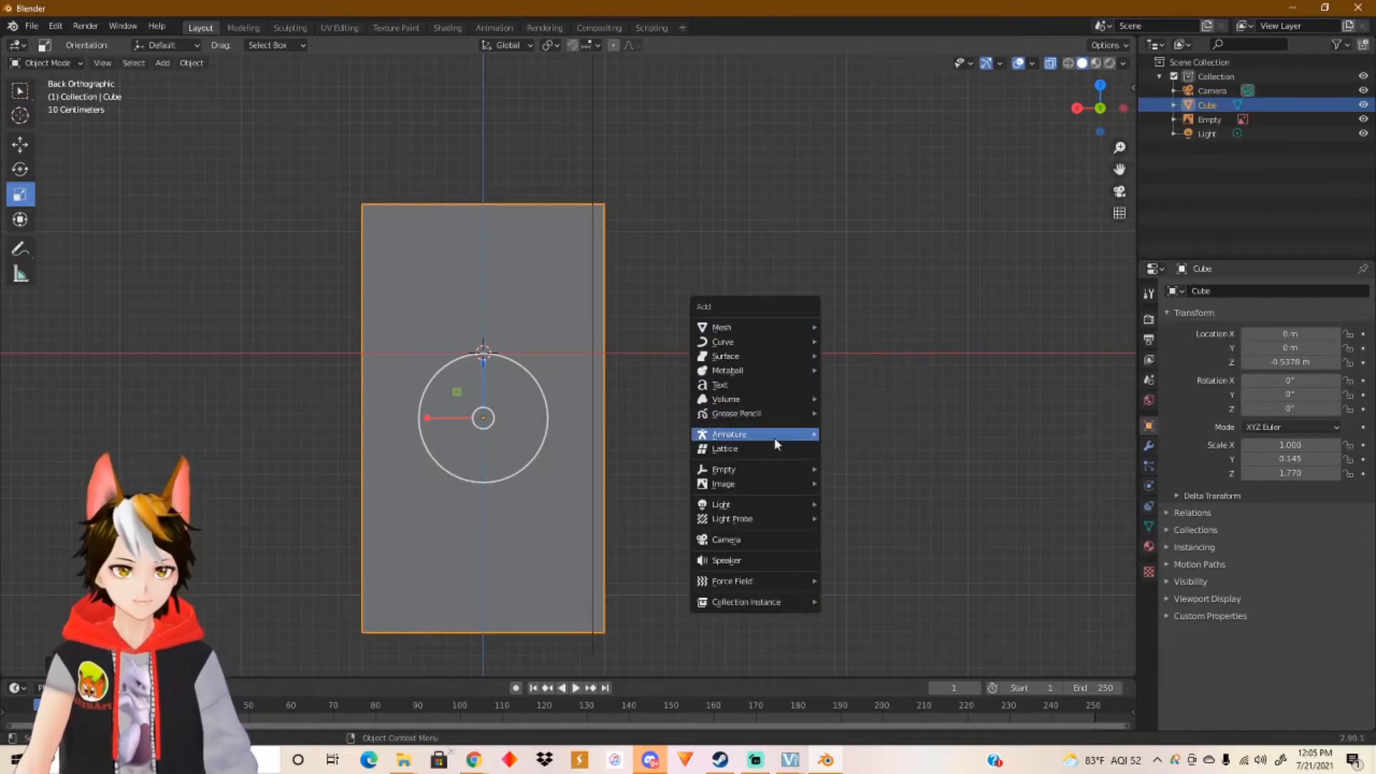
mouse_move(747, 488)
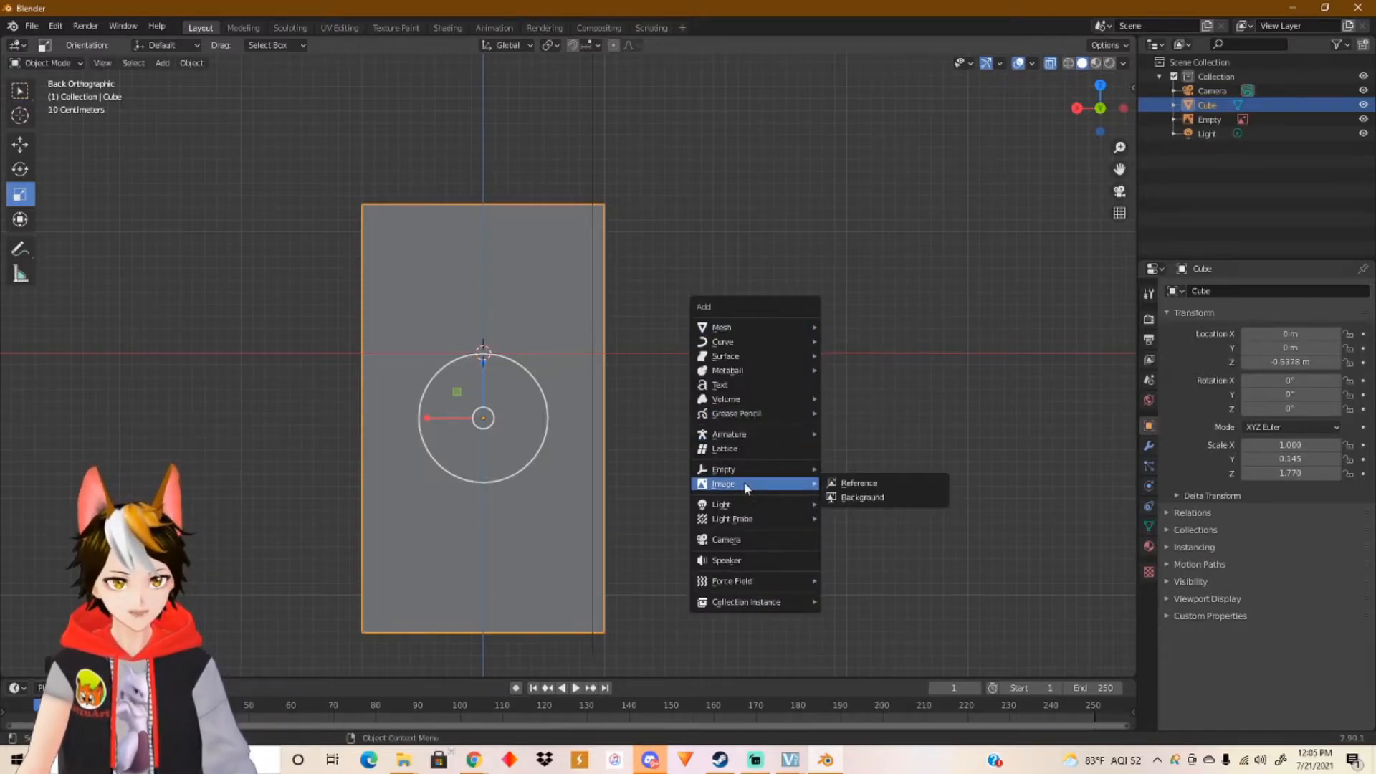
left_click(884, 488)
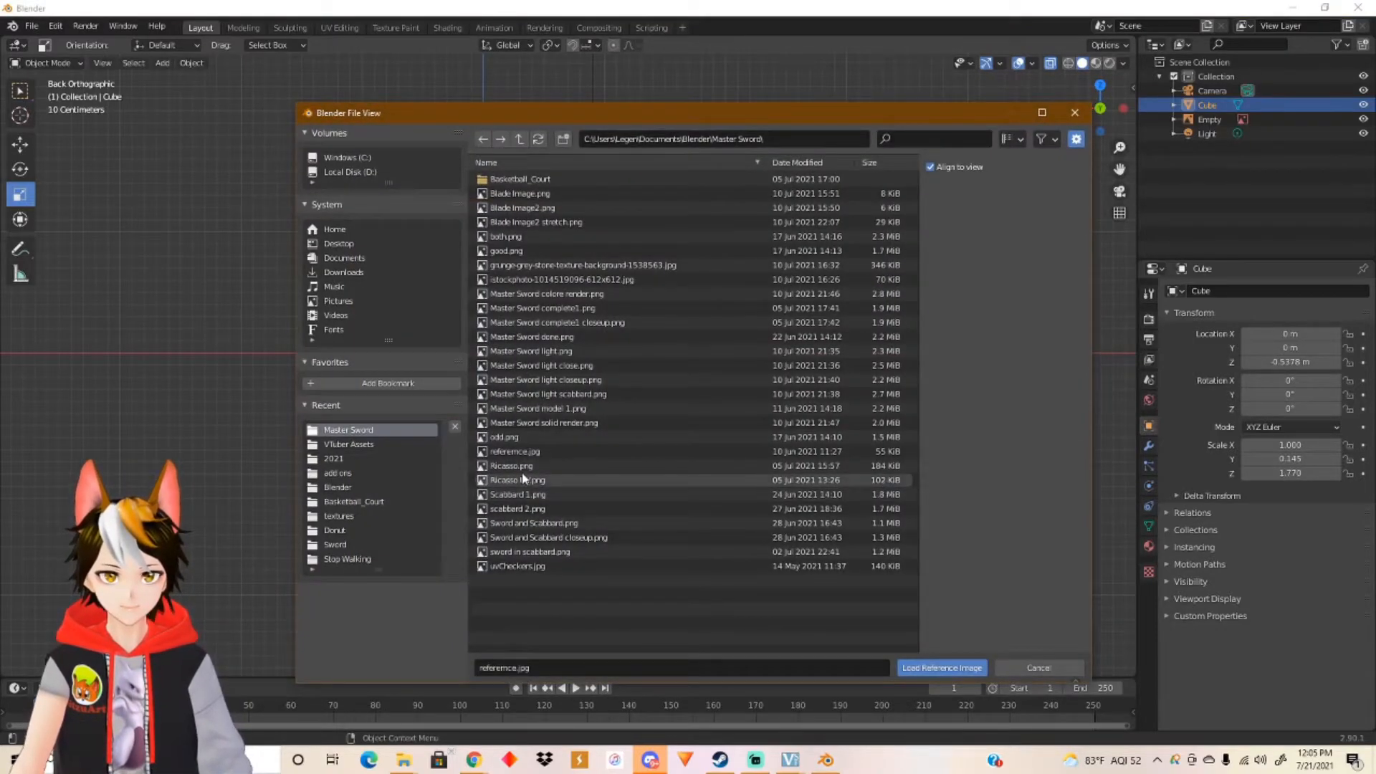
left_click(525, 451)
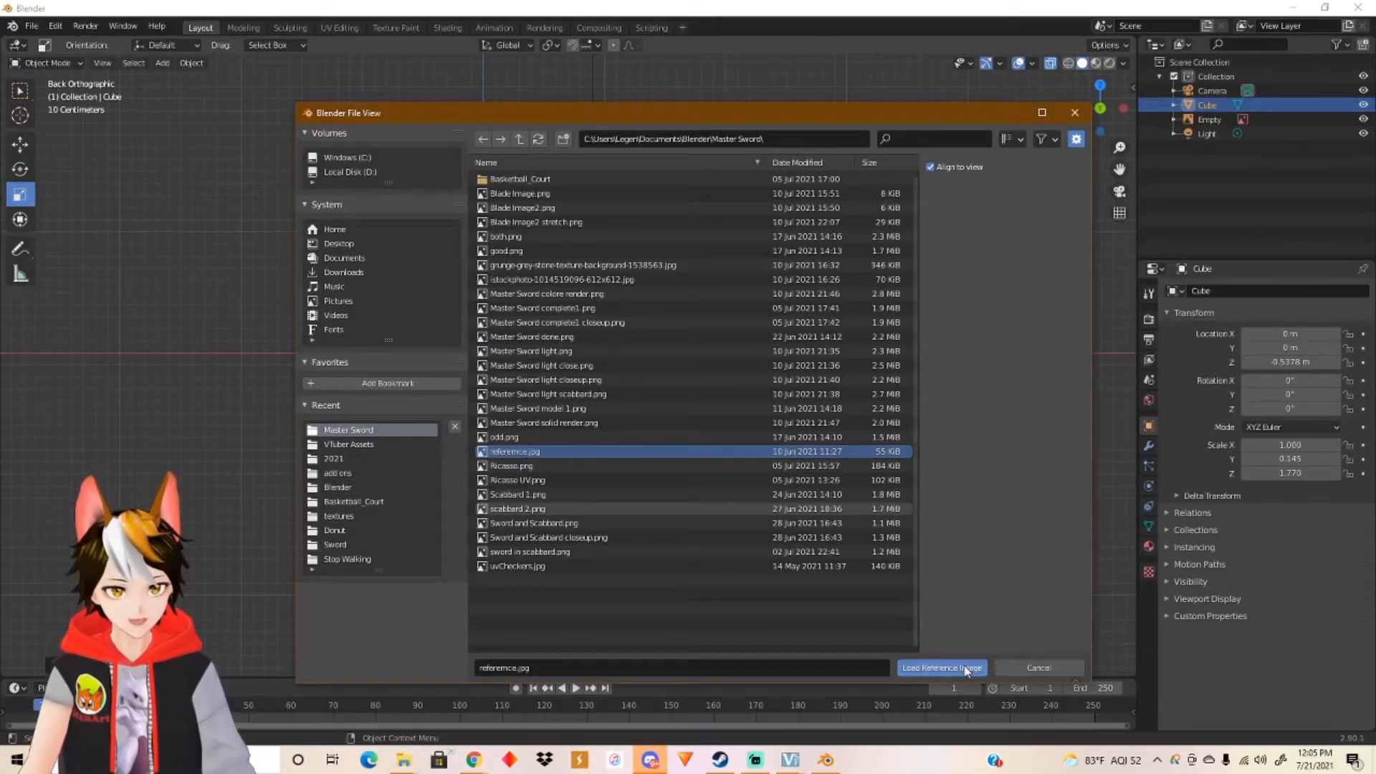
left_click(943, 668)
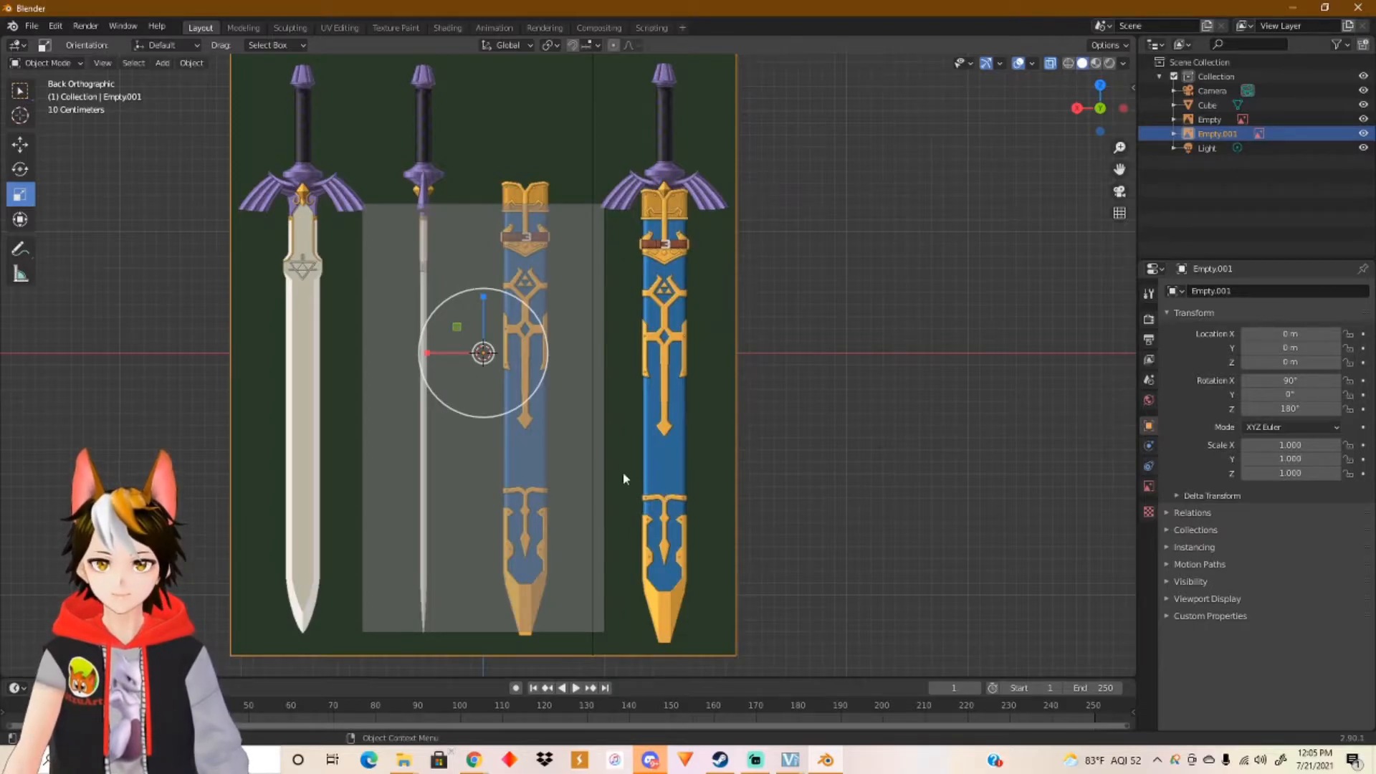
Step: Move the second reference image along the Y axis to -0.7 m so it stands clear of the cube
left_click(19, 144)
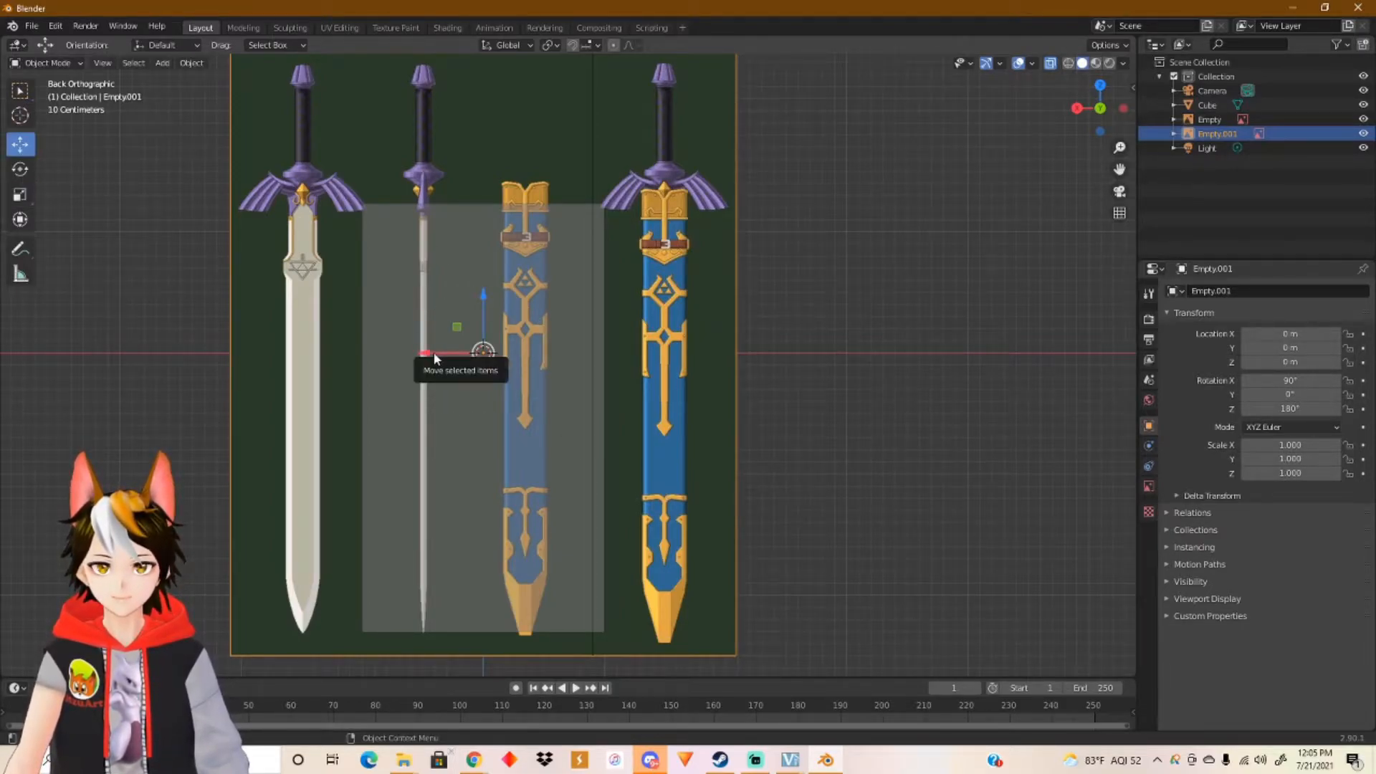
middle_click_drag(433, 351, 621, 400)
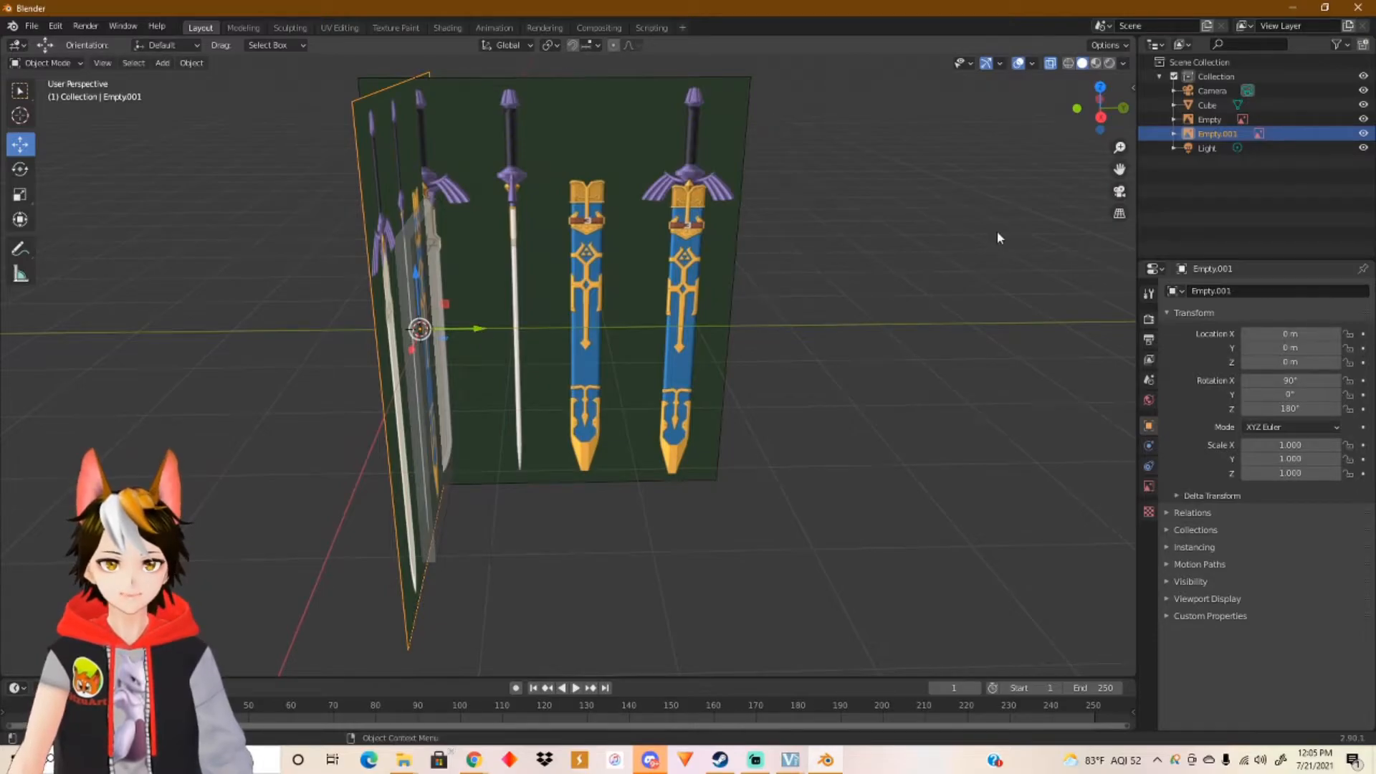
left_click(1101, 117)
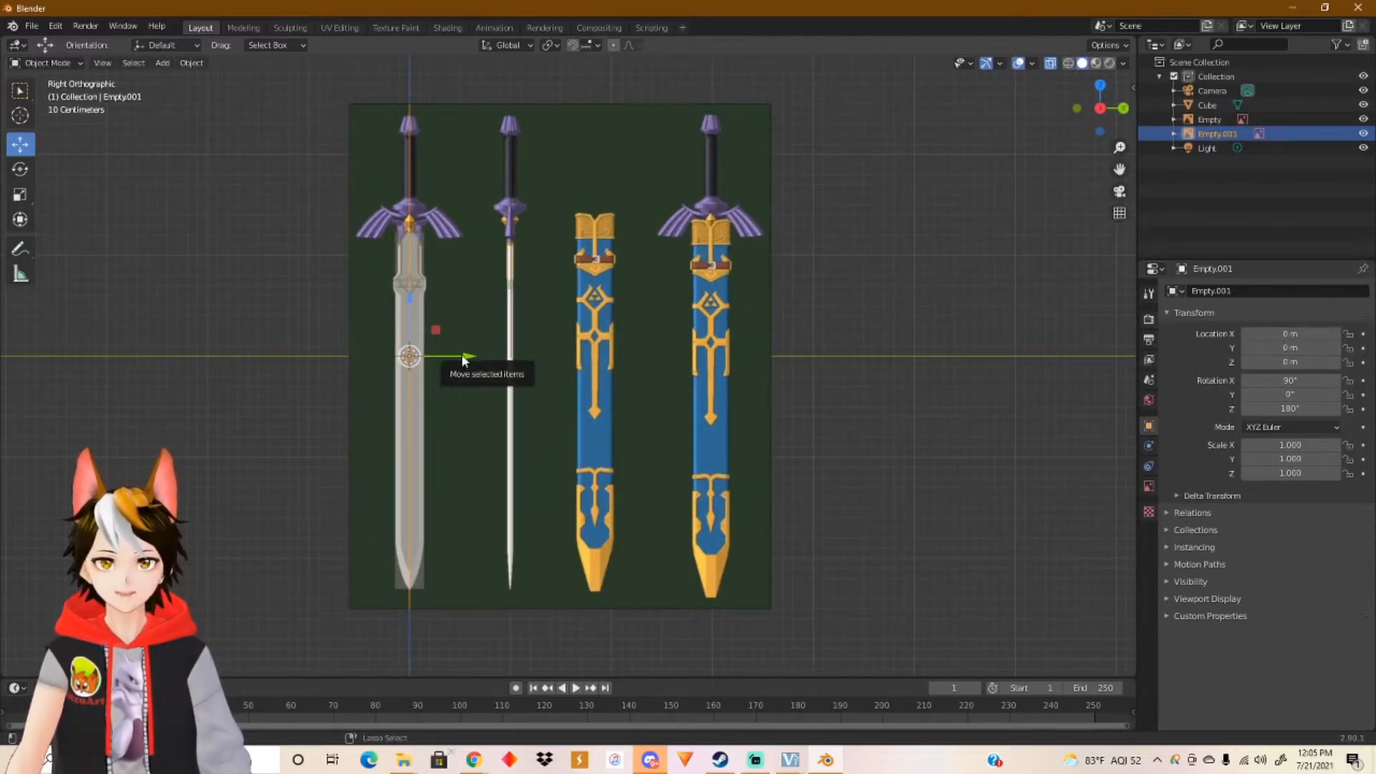
left_click_drag(463, 360, 384, 365)
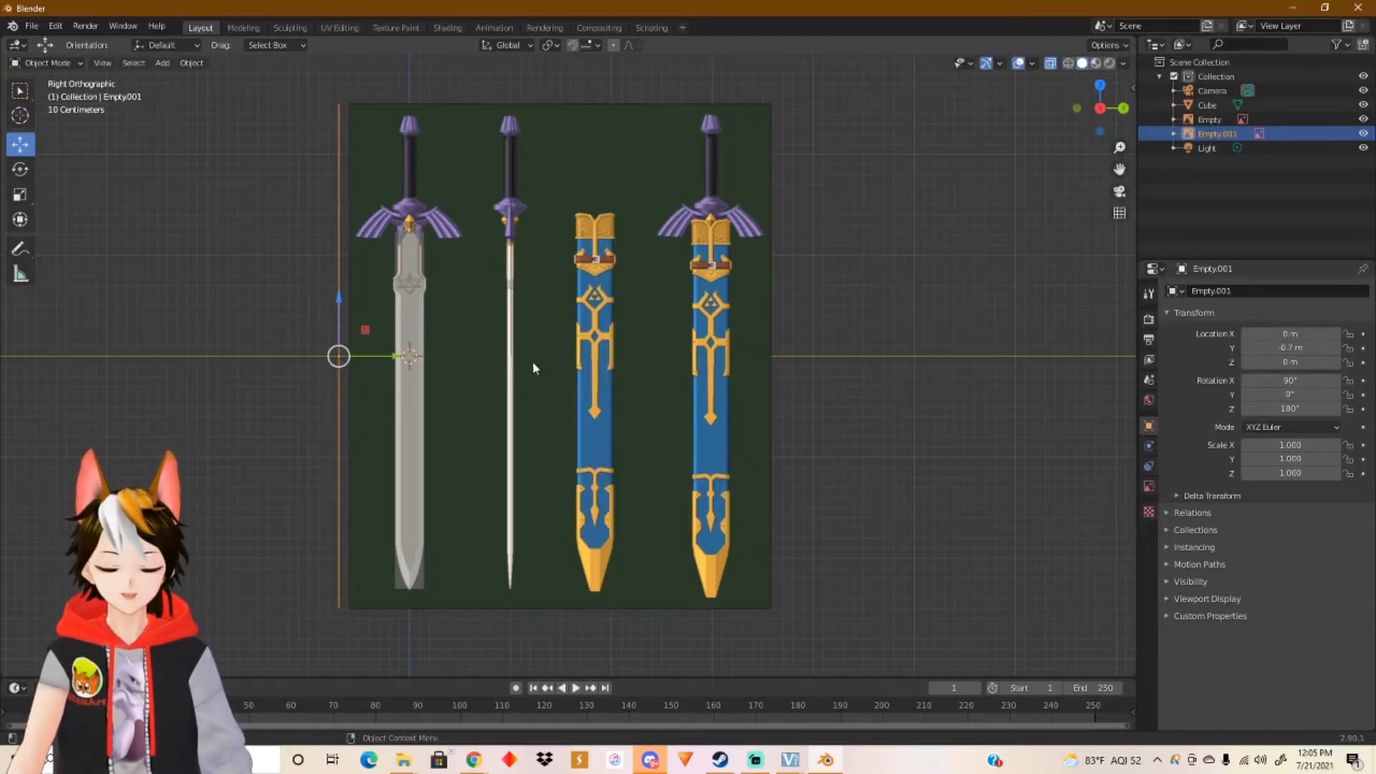
Step: Check the second reference image's placement relative to the cube, ending in the back orthographic view
middle_click_drag(536, 365, 419, 413)
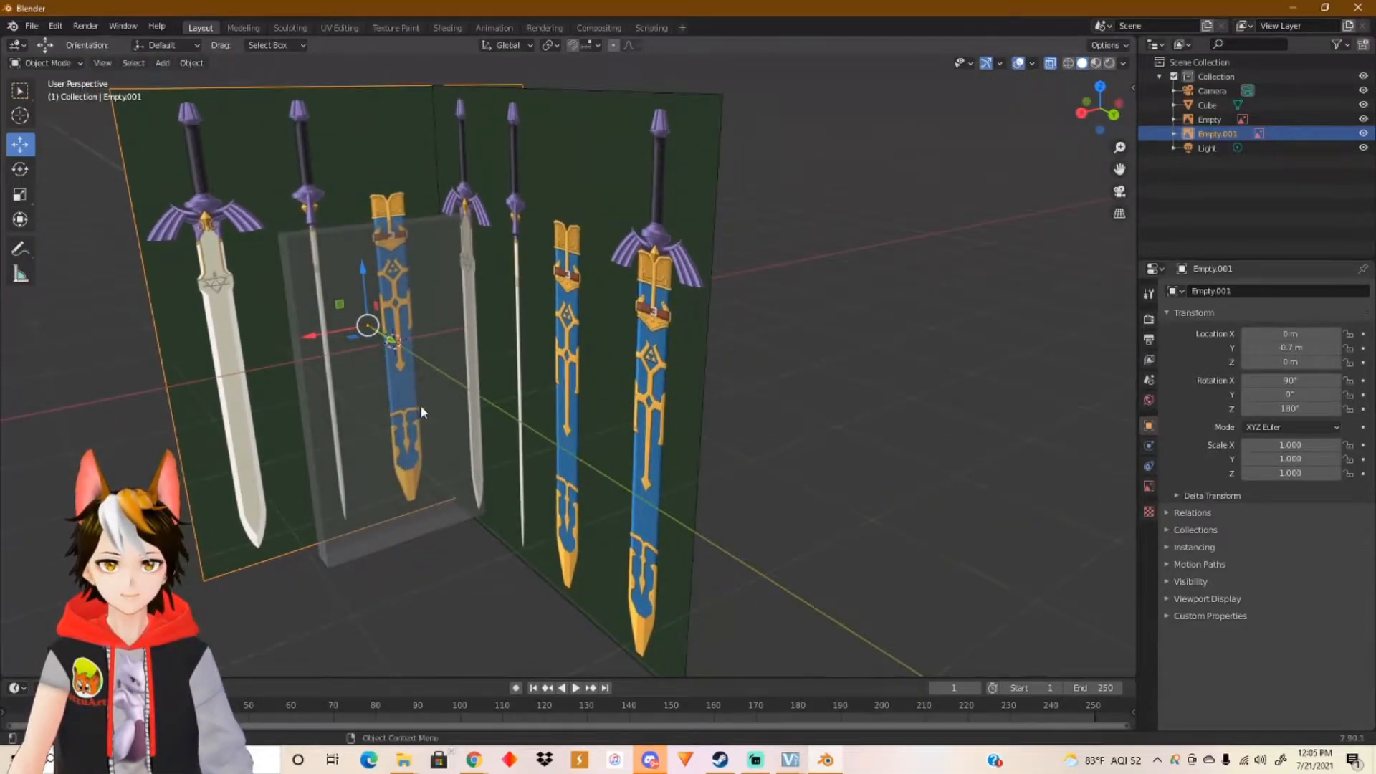
left_click(1114, 115)
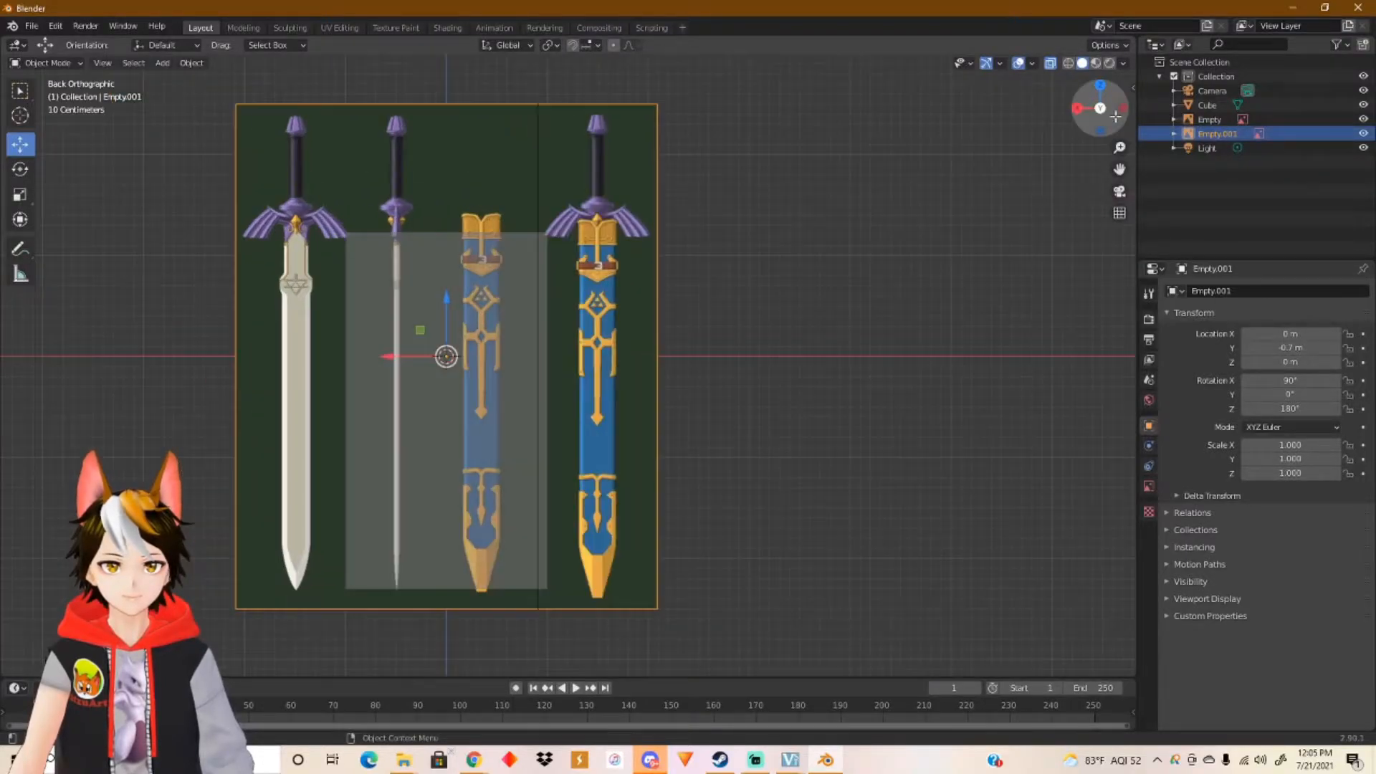
scroll(398, 339, "up", 1)
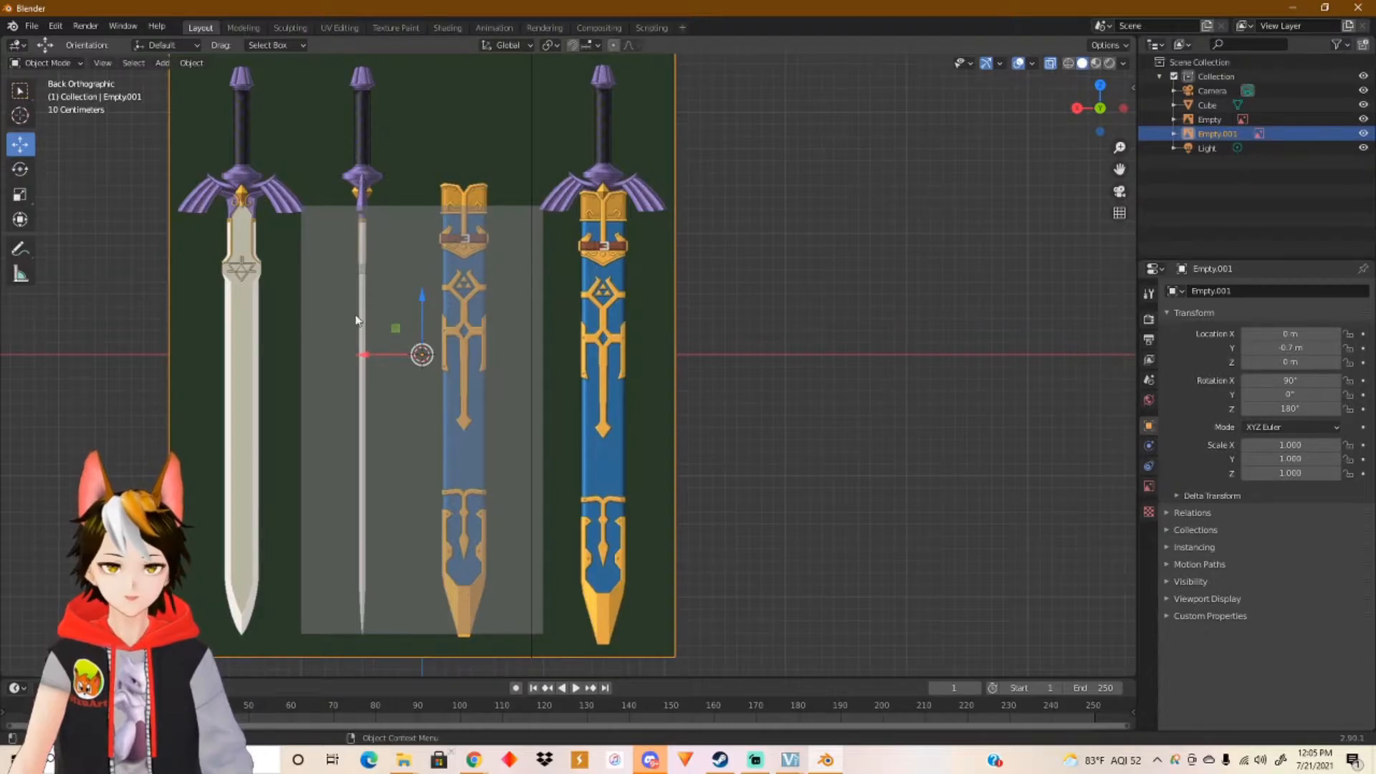
middle_click_drag(360, 320, 621, 381, "shift")
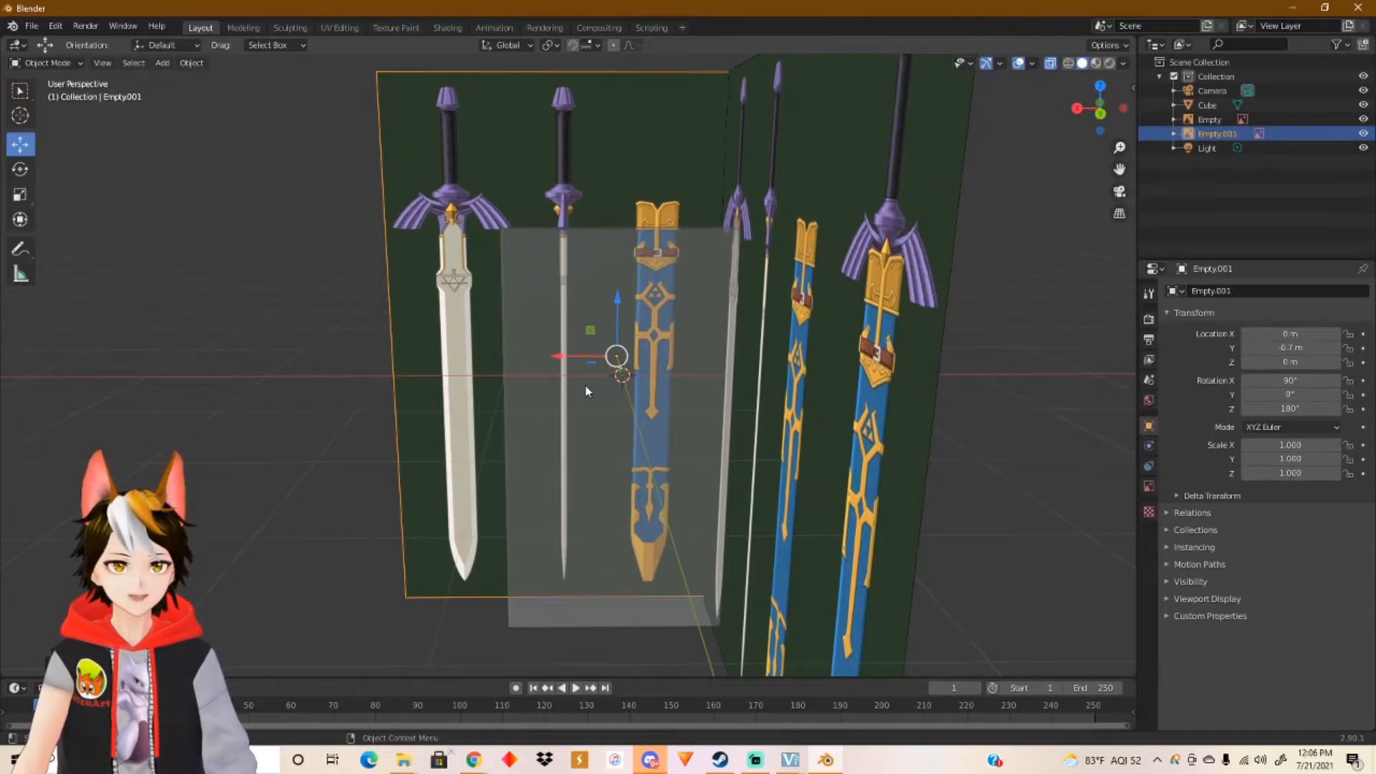
middle_click_drag(582, 384, 592, 317, "shift")
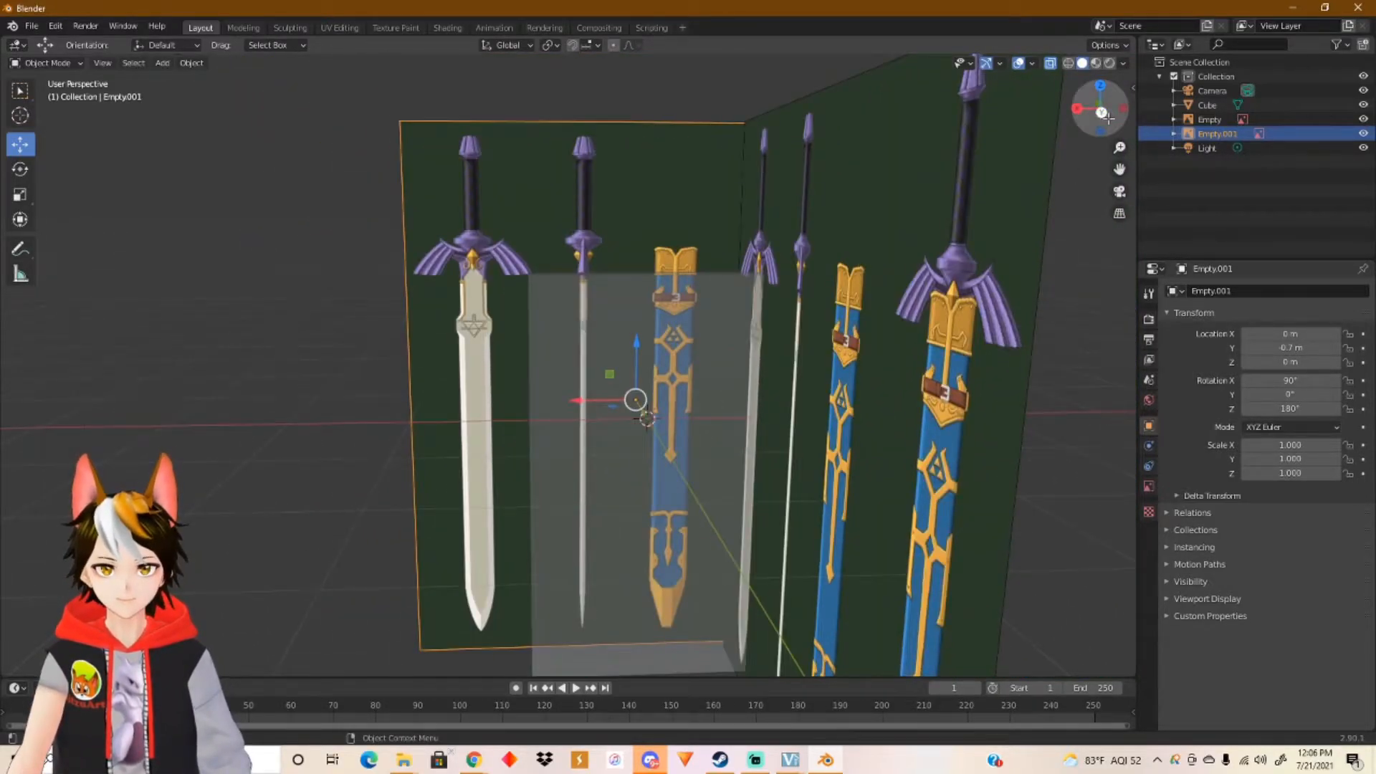
left_click(1102, 114)
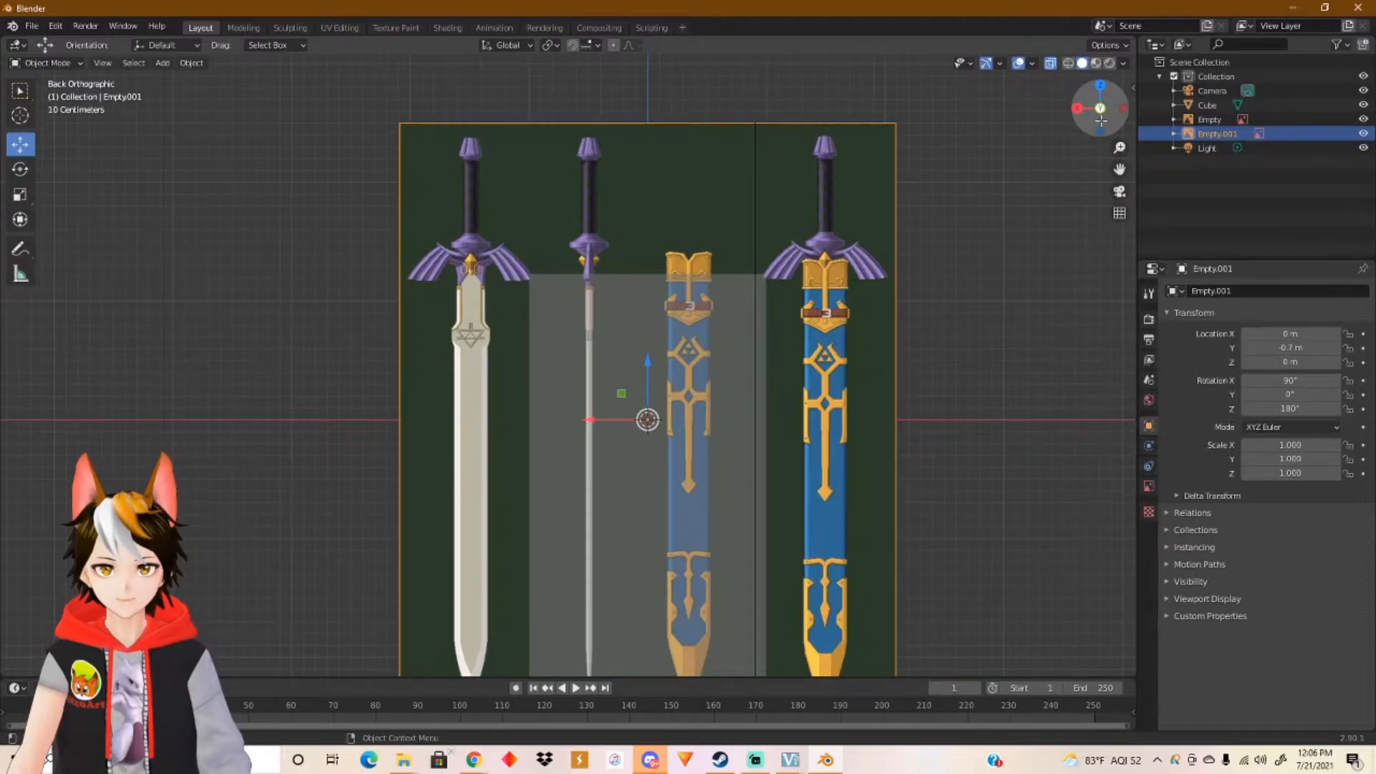
middle_click_drag(713, 429, 678, 337, "shift")
left_click(21, 195)
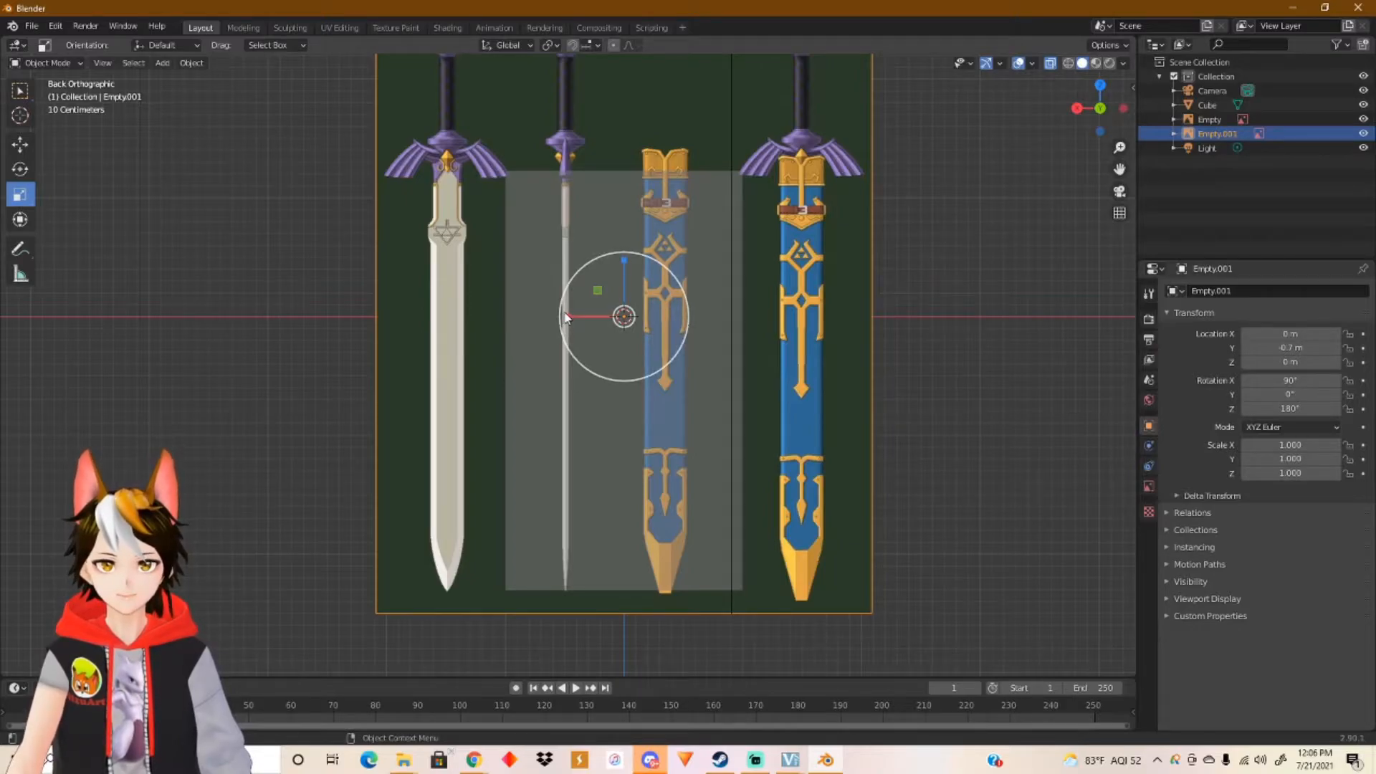
left_click_drag(566, 319, 578, 312)
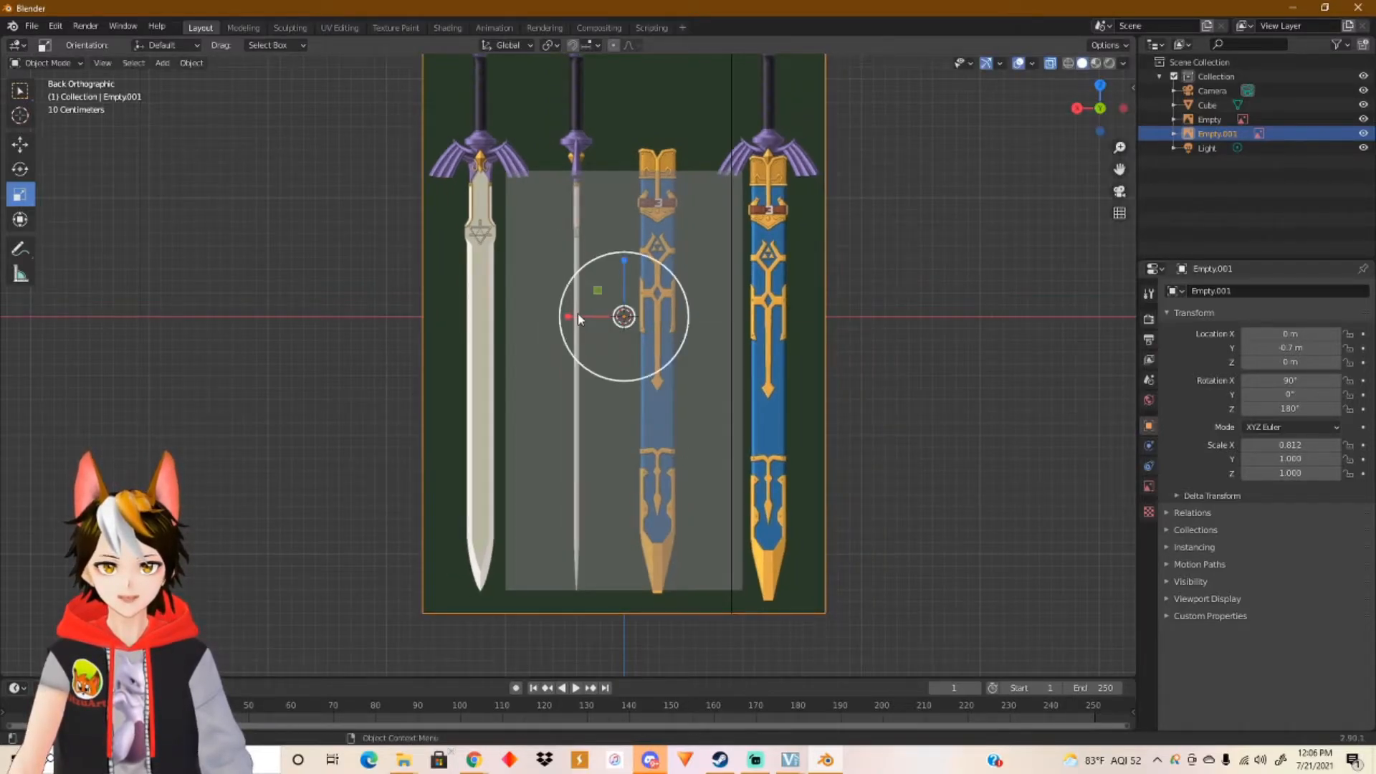
key("ctrl+z")
Step: Scale the cube along X to about 0.075 and move it along X to about 0.489 m onto the side-view blade
left_click(556, 437)
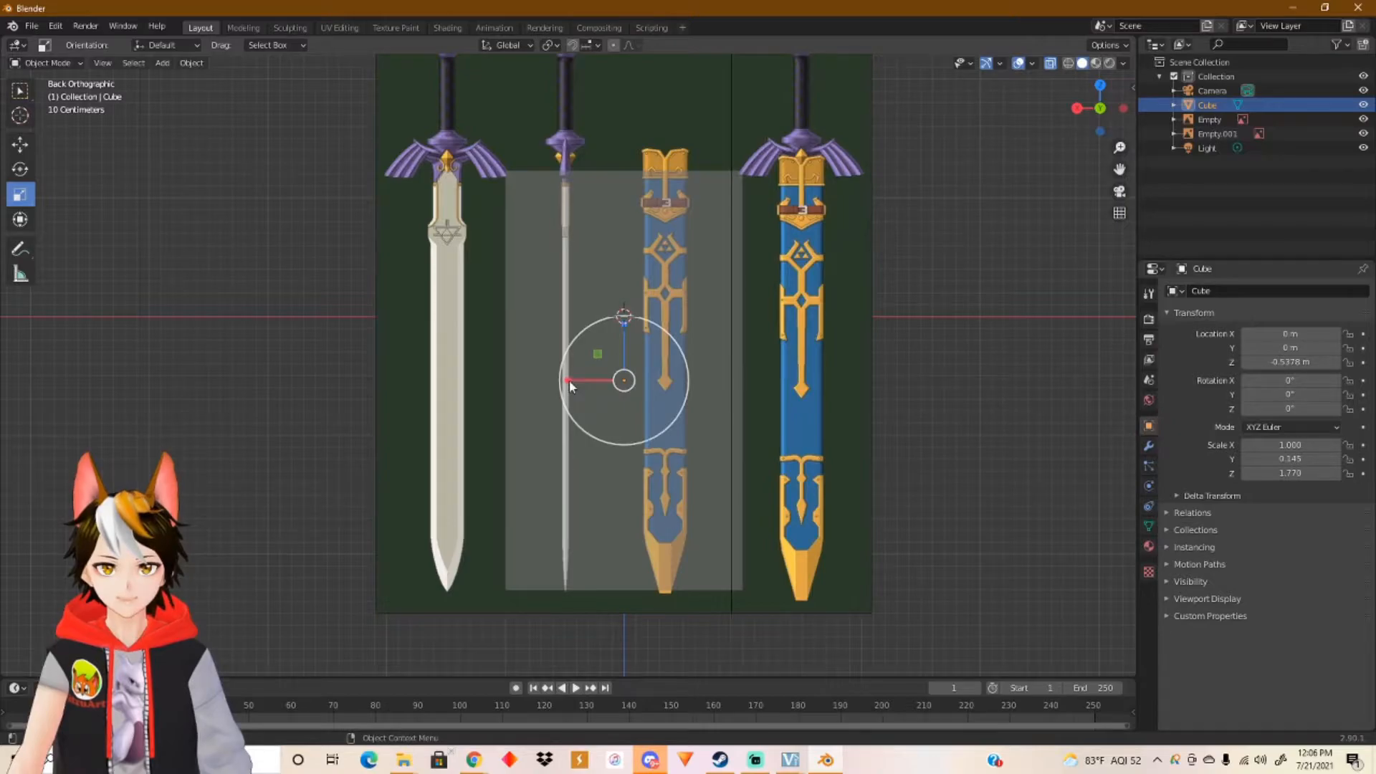
left_click_drag(570, 380, 508, 380)
left_click(20, 144)
Step: Shift the cube along X to about 0.503 m and thin it along X to a scale of about 0.036
scroll(563, 391, "up", 2)
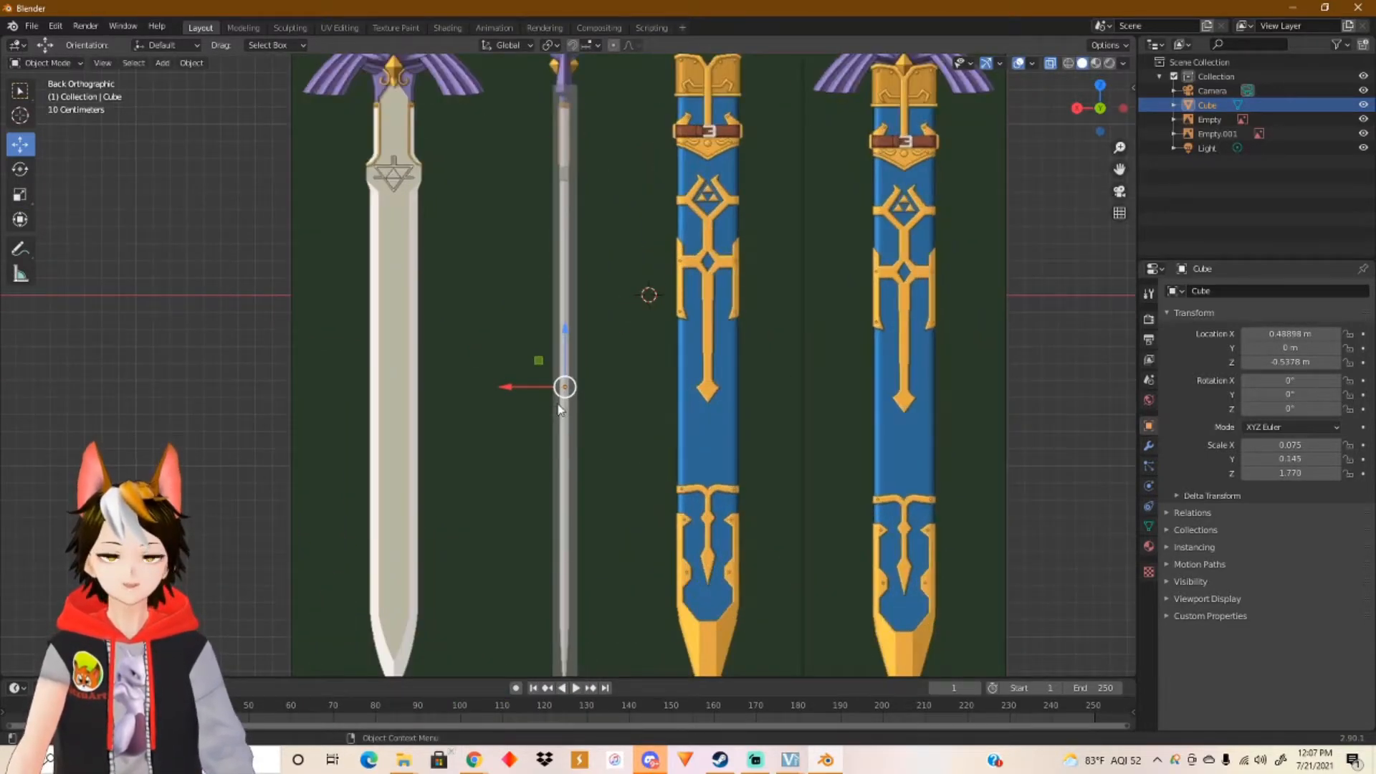
scroll(563, 405, "up", 1)
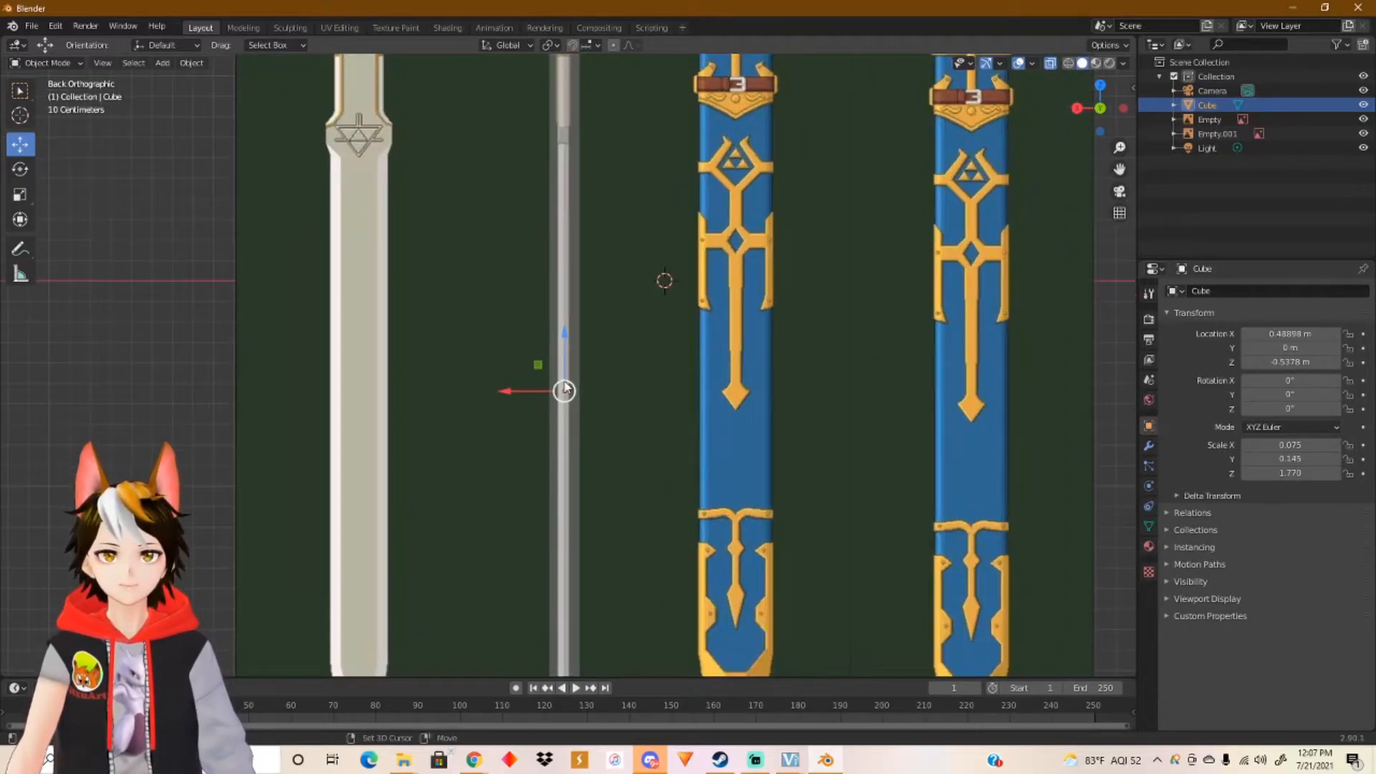
scroll(565, 416, "up", 1)
scroll(565, 423, "up", 1)
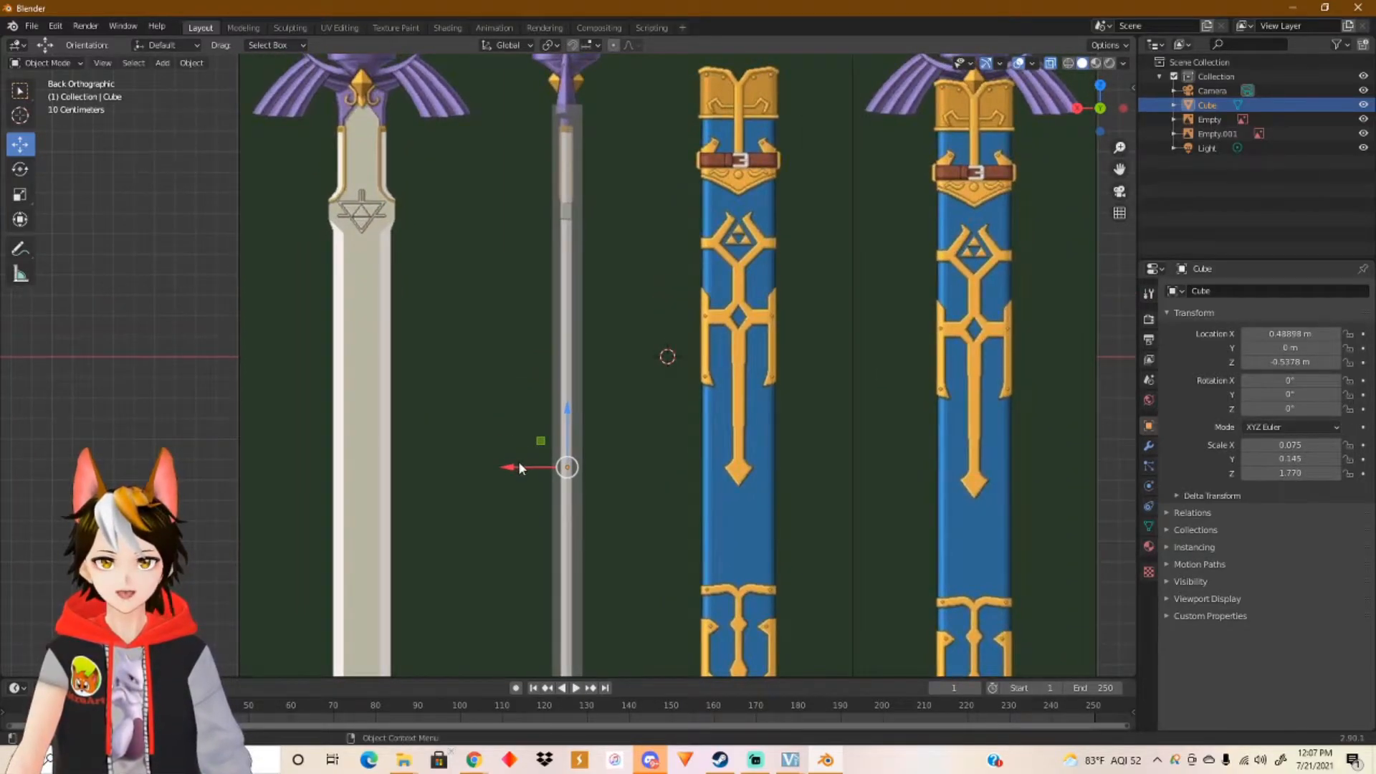
left_click_drag(517, 470, 537, 468)
left_click(20, 194)
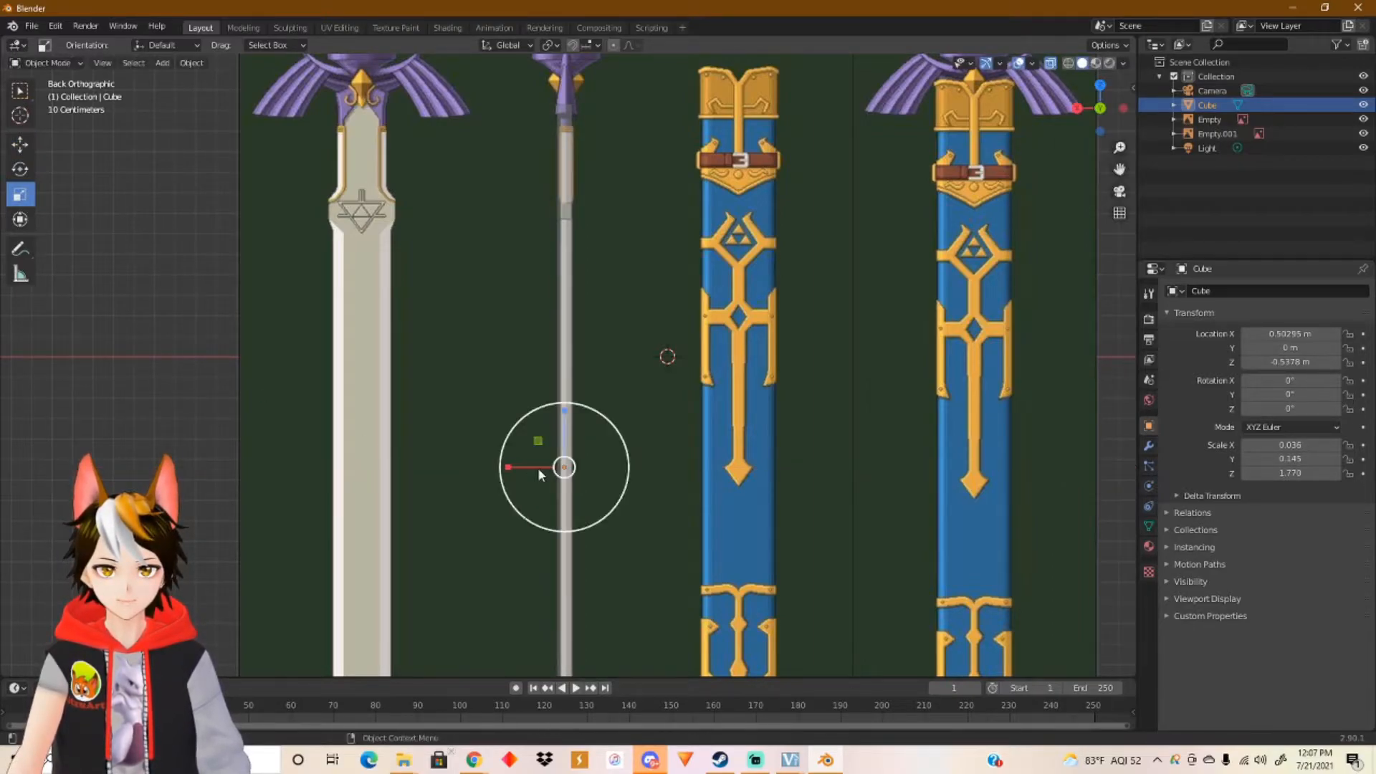
Step: Adjust the cube's position along X to about 0.493 m so it is centred on the side-view blade
left_click(20, 146)
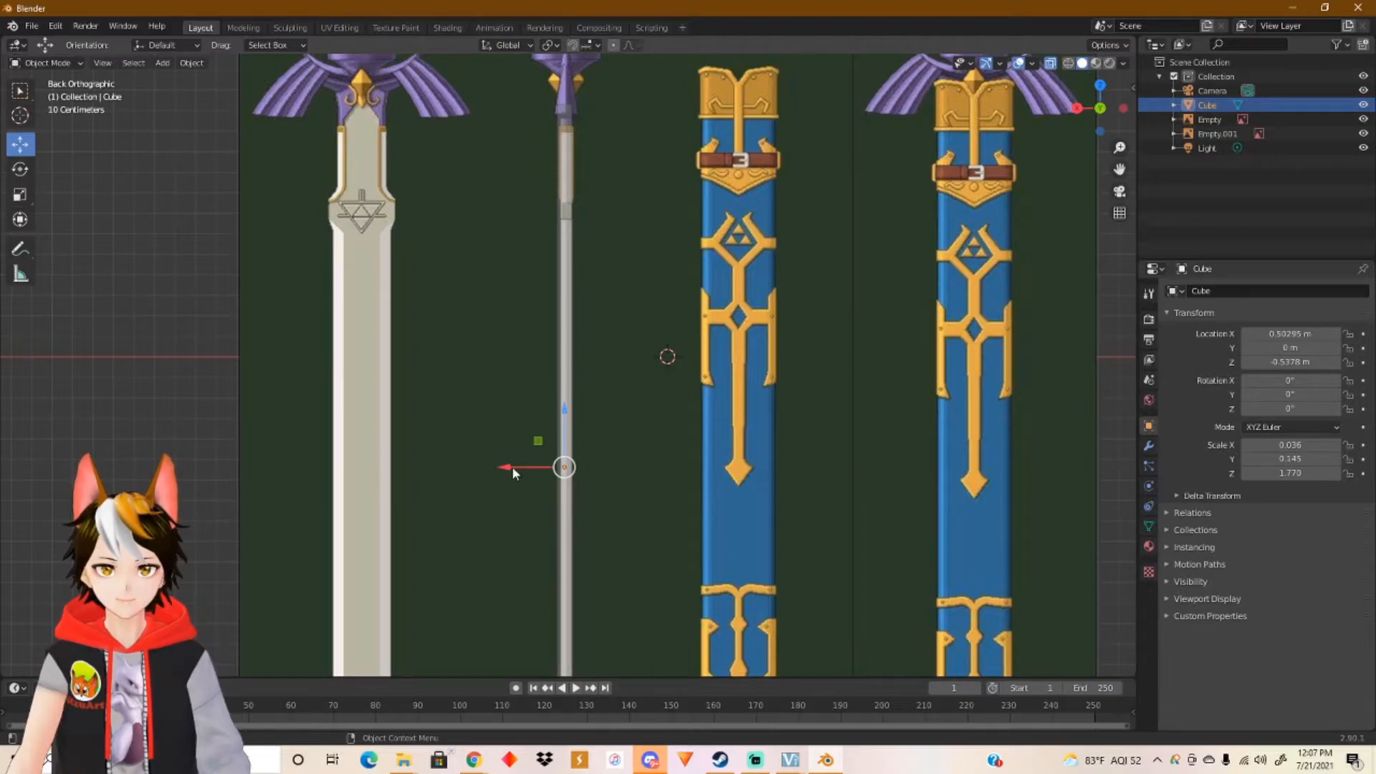
left_click_drag(514, 467, 517, 466)
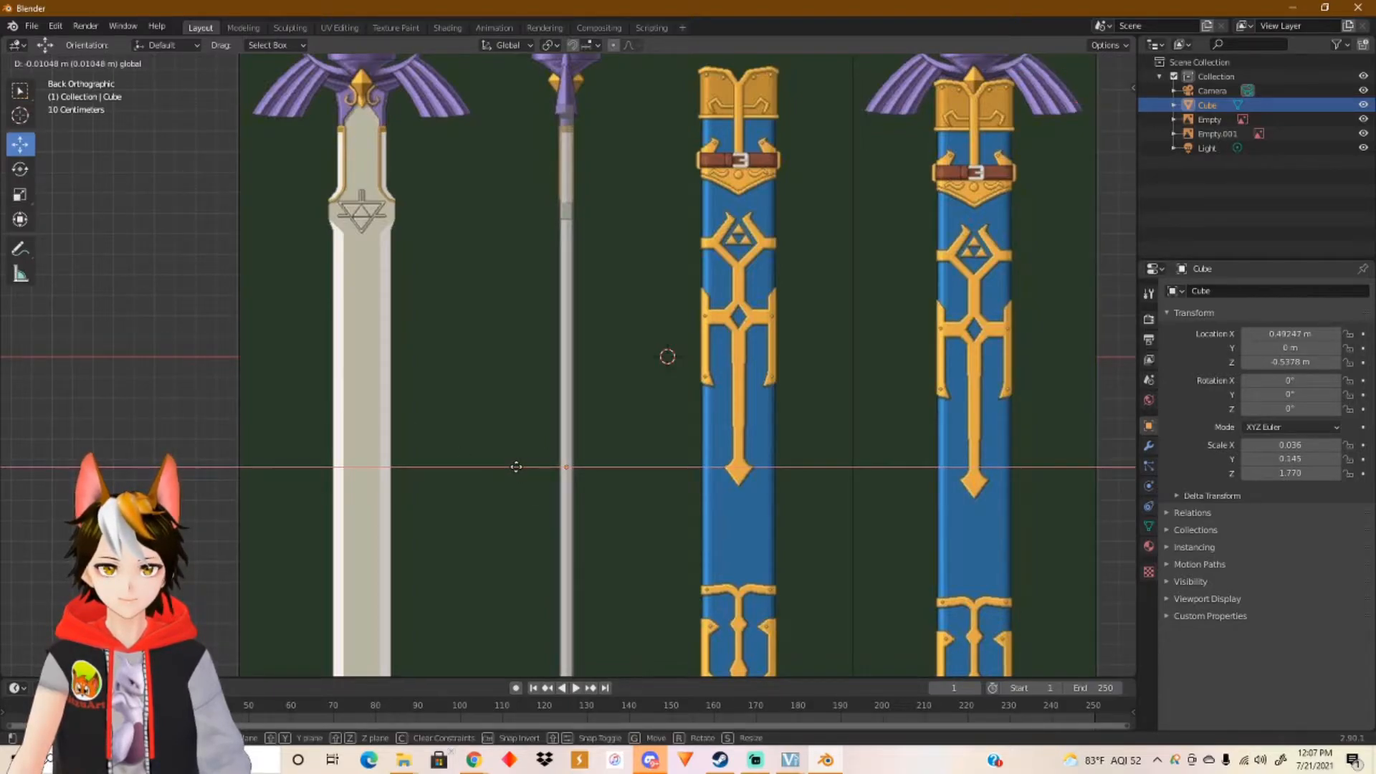
key("Escape")
scroll(569, 492, "up", 8)
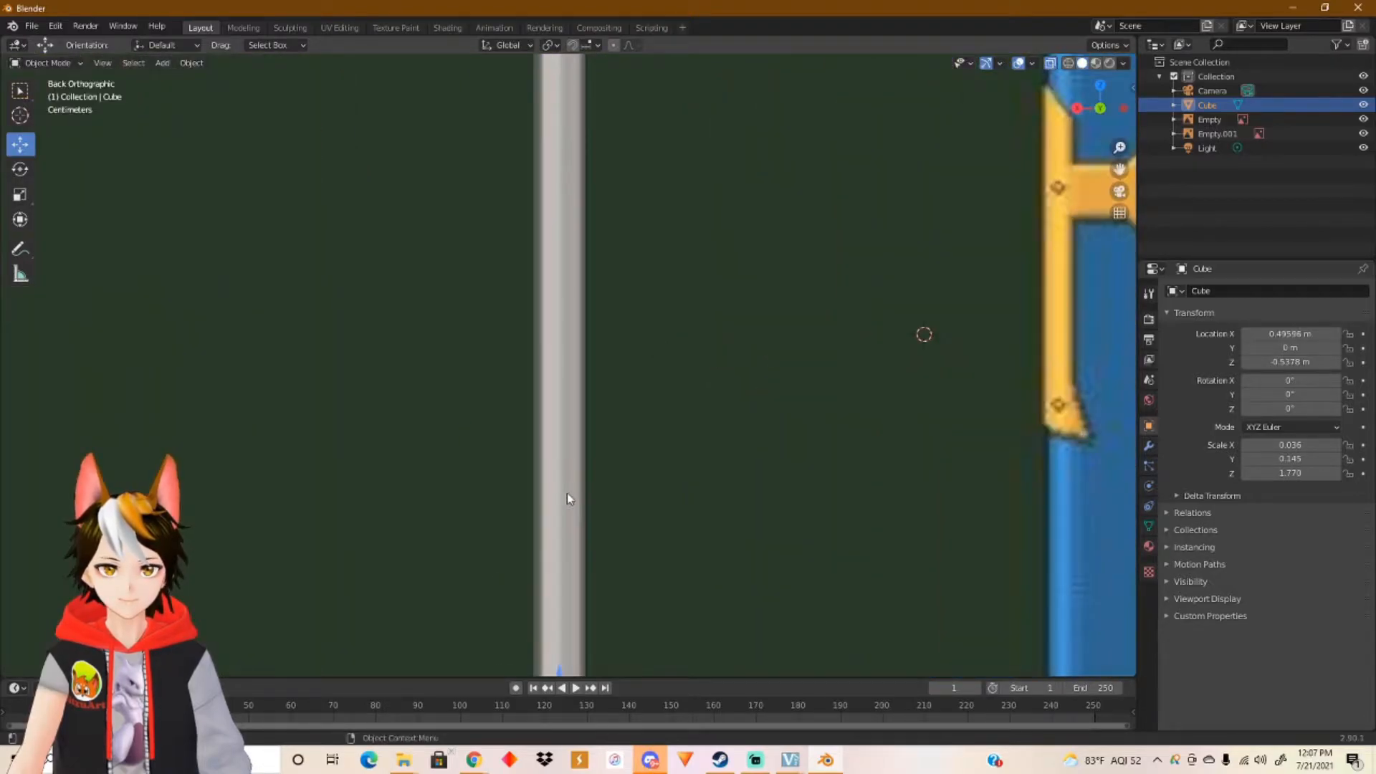
scroll(584, 514, "up", 2)
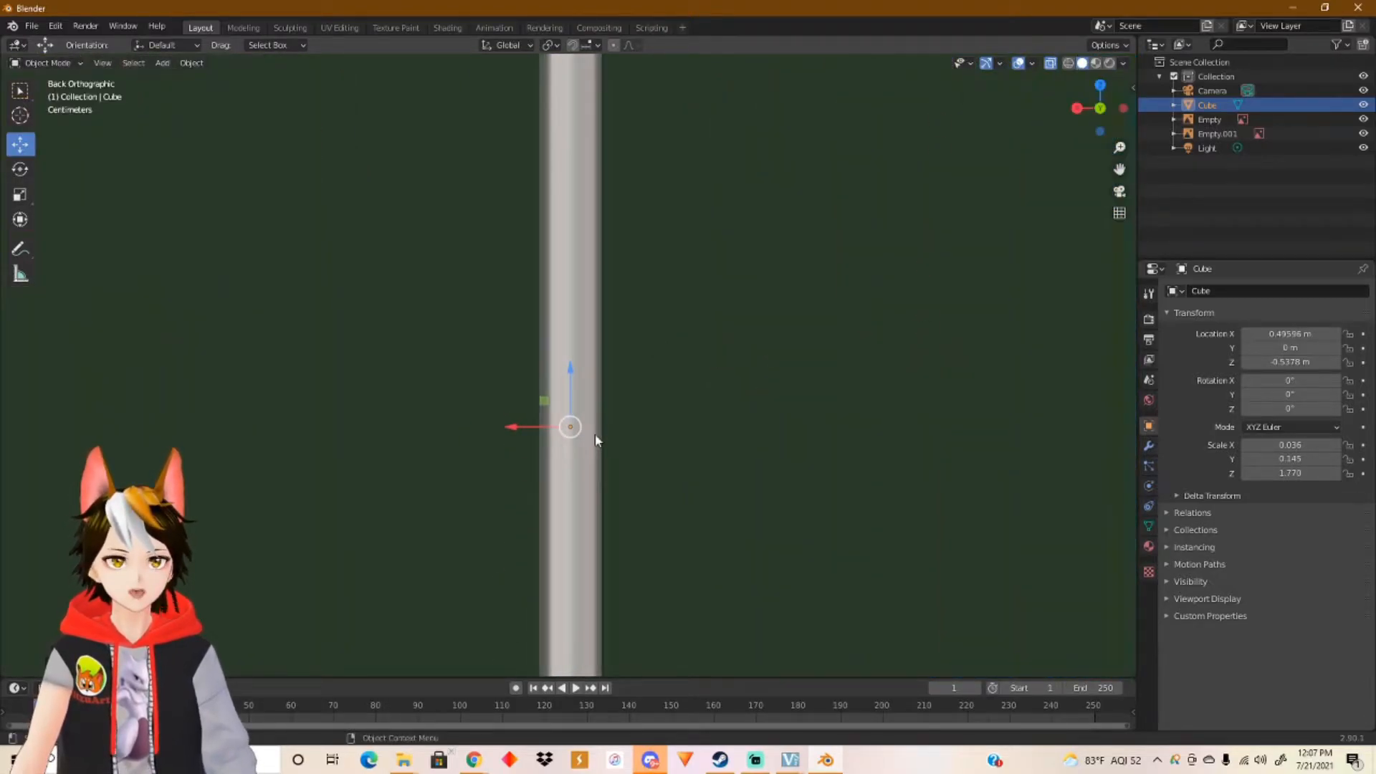
left_click_drag(519, 426, 524, 427)
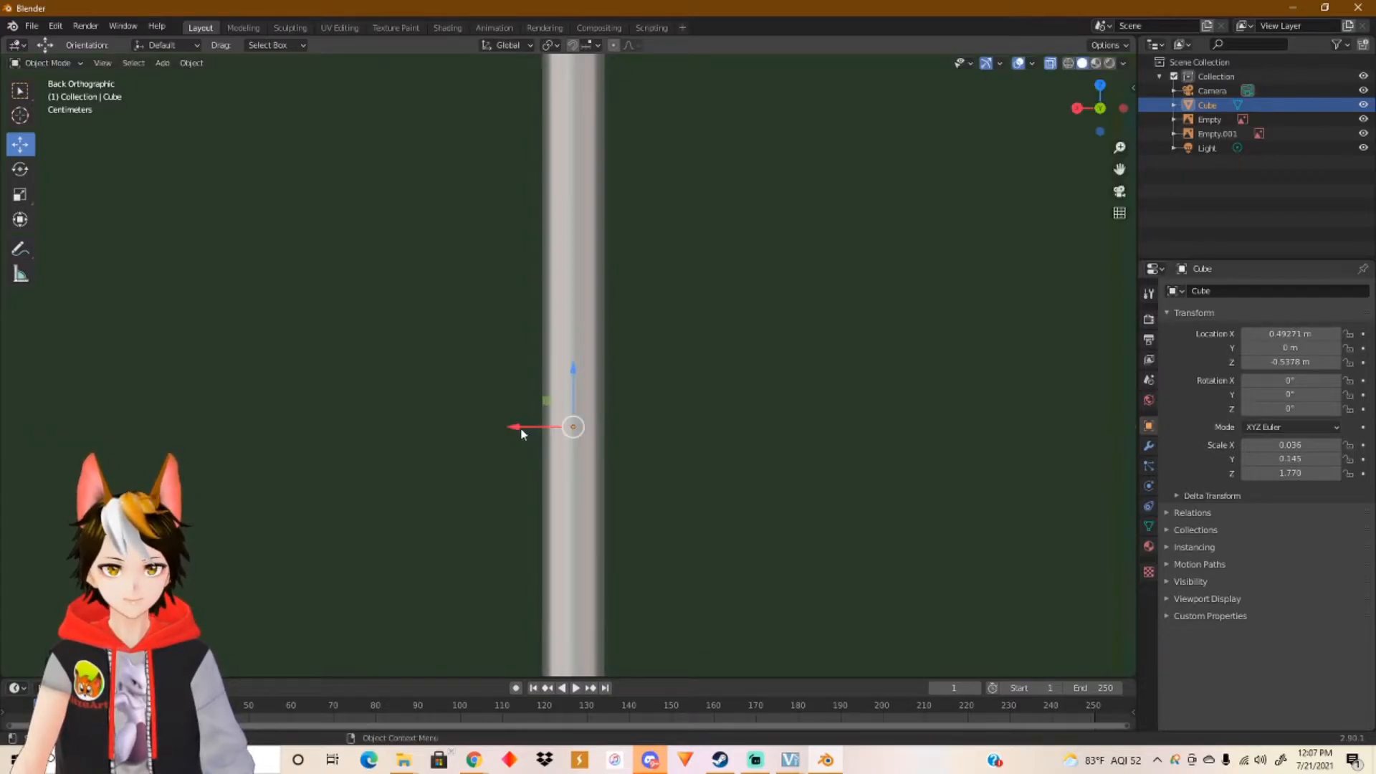
Step: Scale the cube along X to about 0.031 to match the side-view blade's thickness
left_click(19, 194)
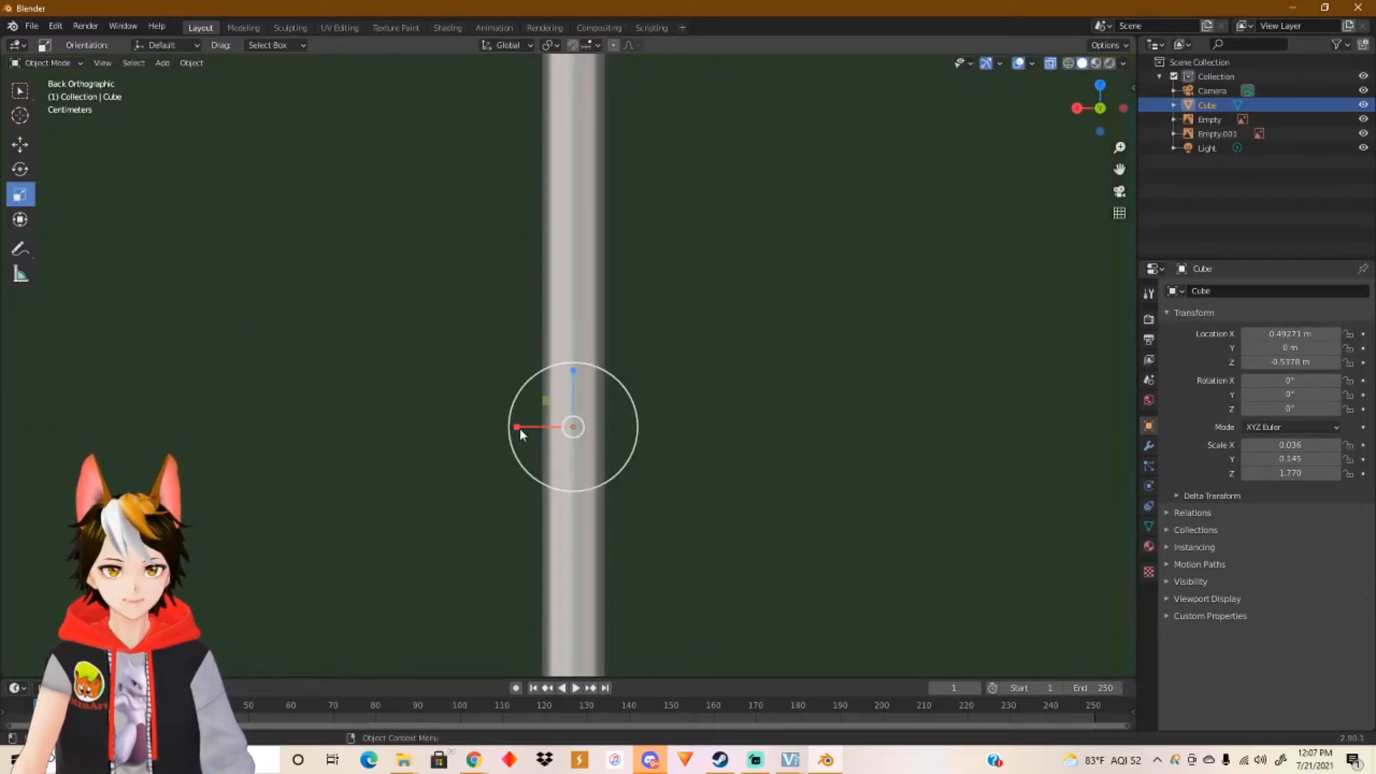
left_click_drag(519, 428, 529, 429)
scroll(682, 448, "down", 5)
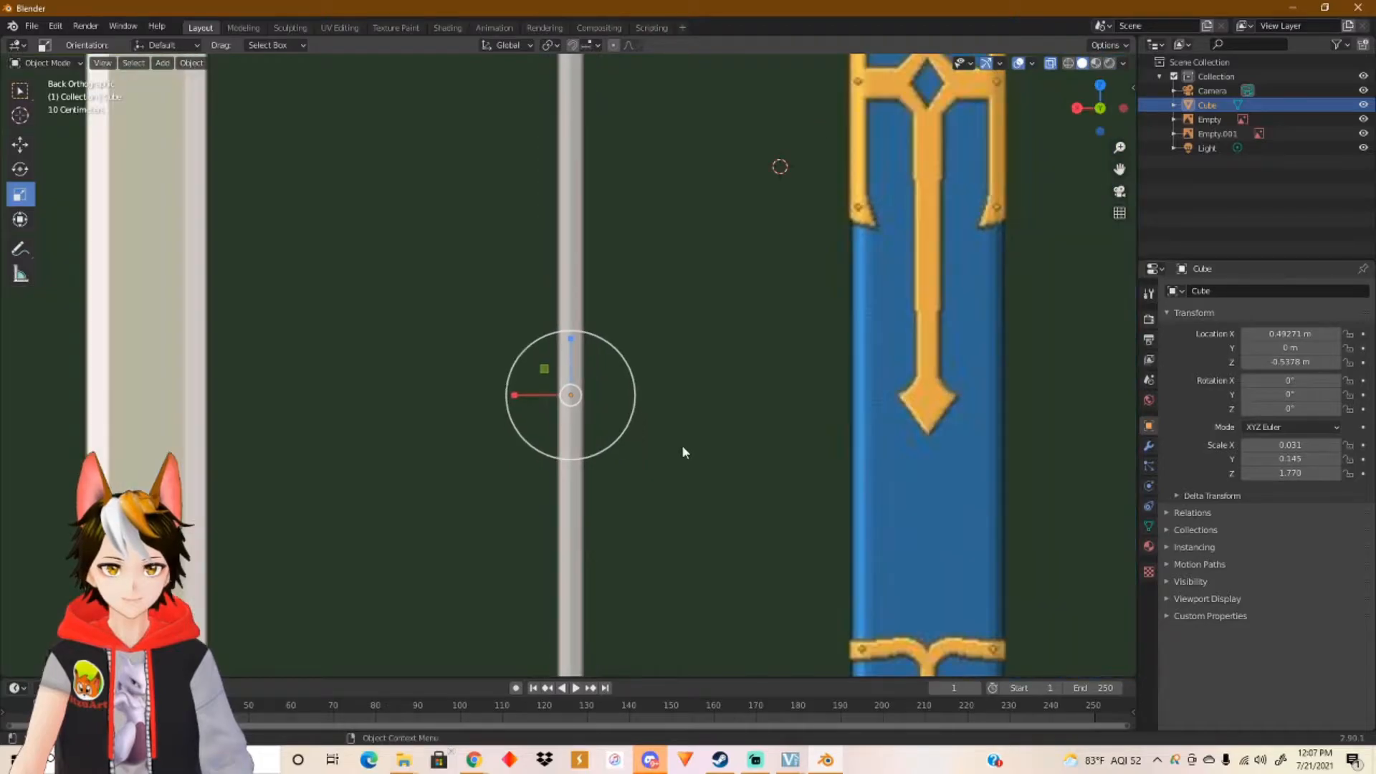
scroll(681, 452, "down", 2)
scroll(663, 421, "down", 3)
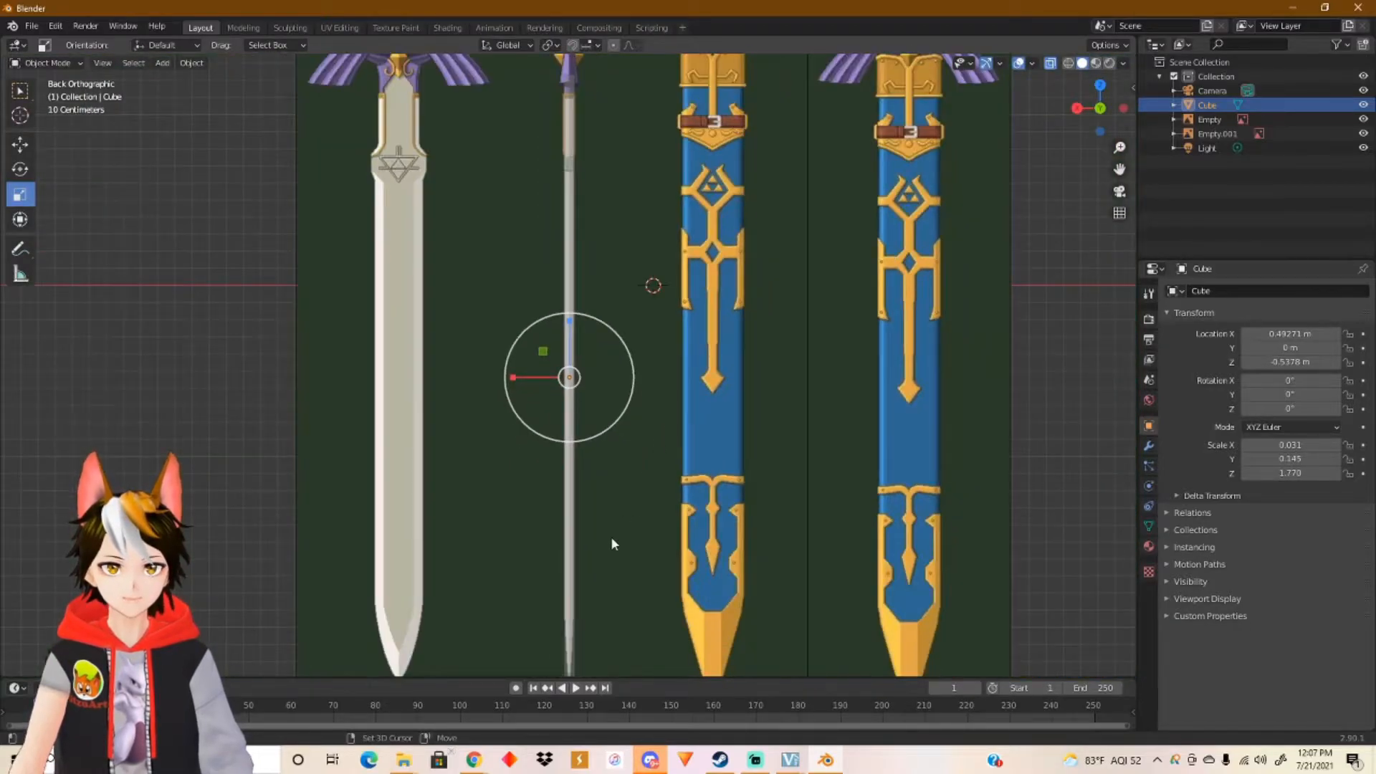
Step: Move the second reference image along the Y axis to about -1.94 m, farther away from the cube
middle_click_drag(610, 380, 588, 584, "shift")
scroll(592, 497, "up", 4)
scroll(592, 497, "down", 3)
middle_click_drag(606, 288, 614, 512, "shift")
middle_click_drag(571, 396, 654, 423)
left_click(559, 421)
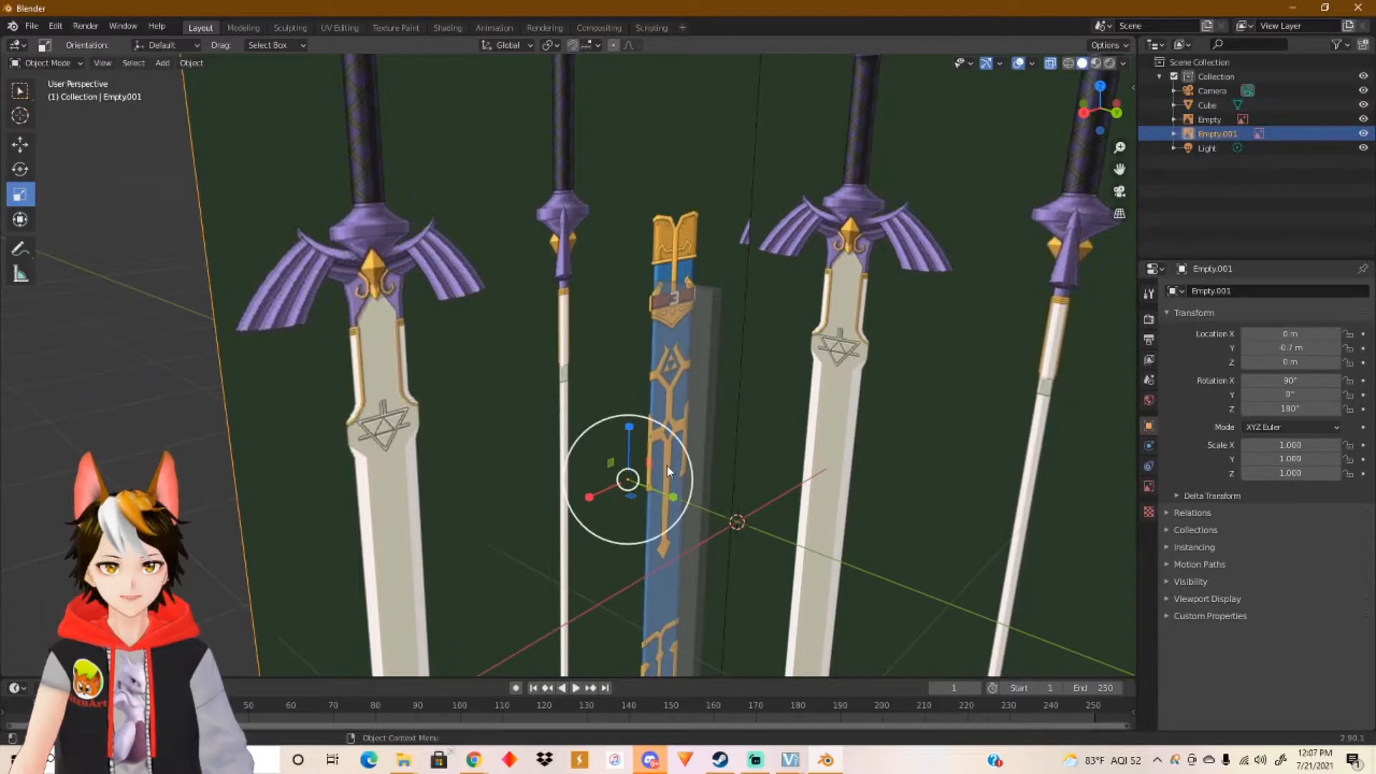
left_click(20, 144)
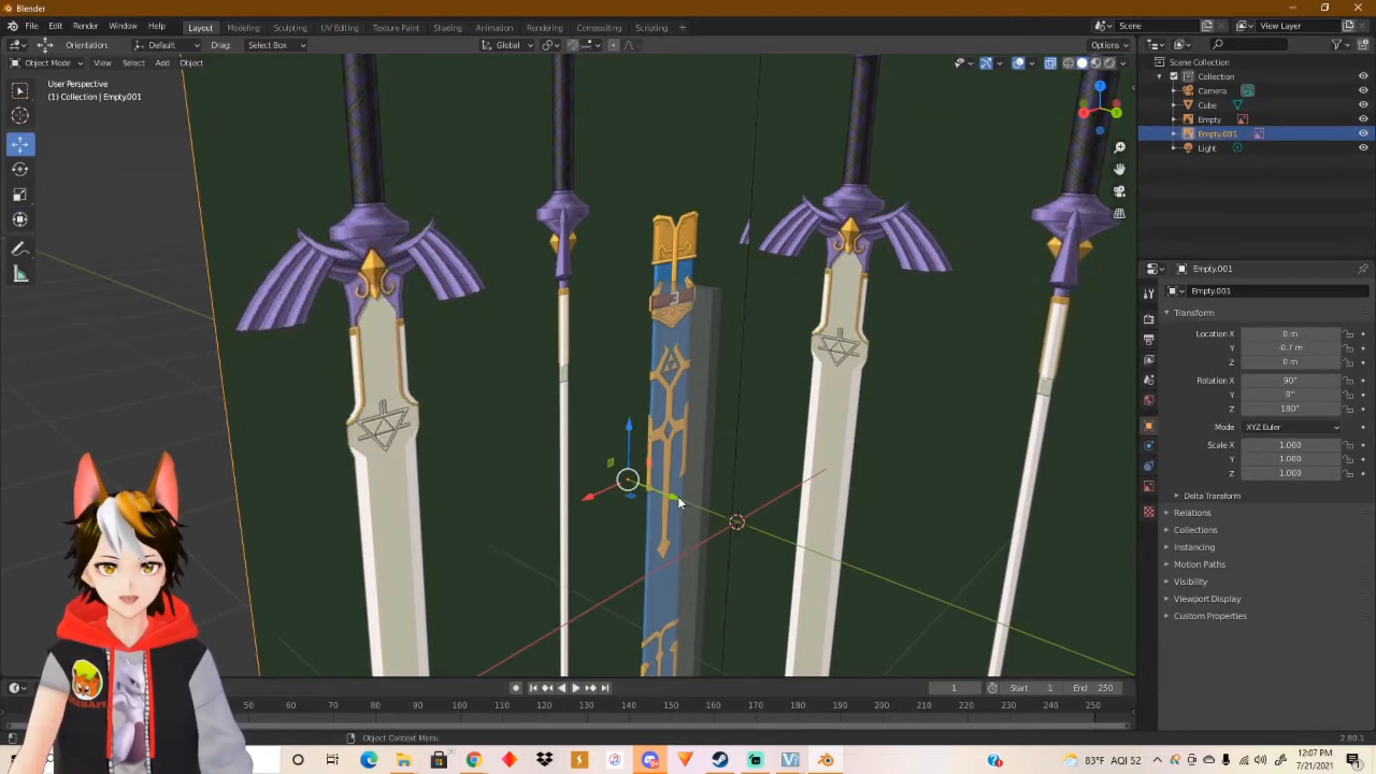
left_click_drag(674, 501, 527, 448)
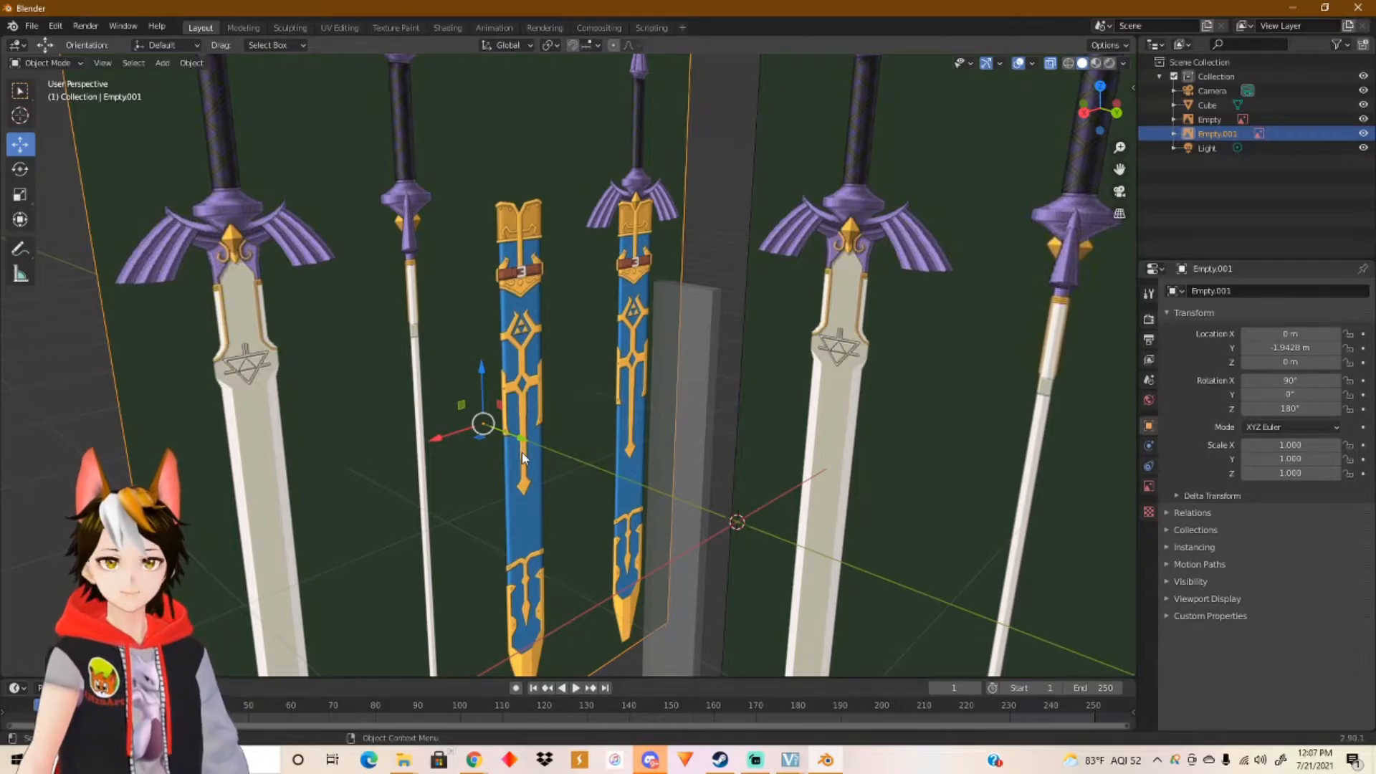
Step: Add a new cube mesh for the guard, working in the right orthographic view
middle_click_drag(562, 454, 762, 408)
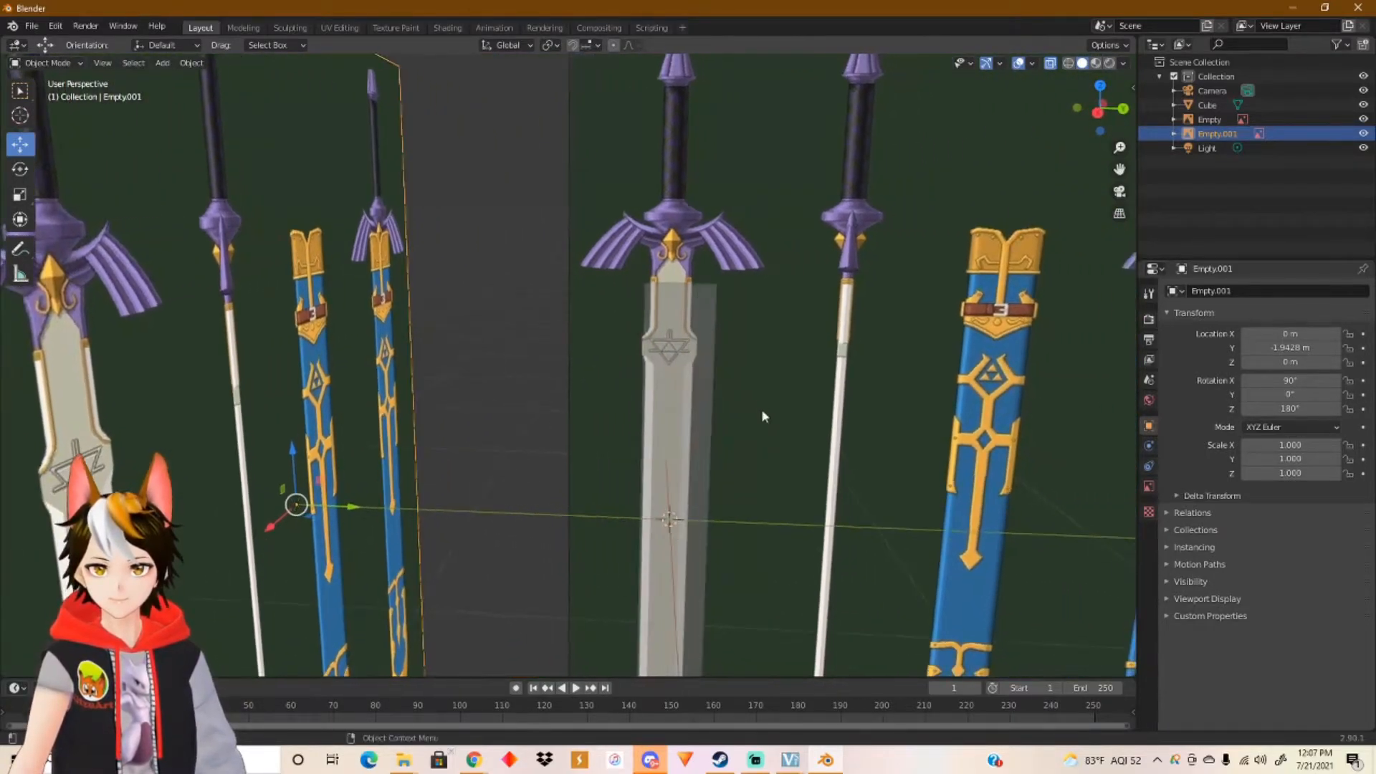
left_click(1098, 113)
middle_click_drag(738, 313, 630, 478, "shift")
scroll(676, 398, "up", 3)
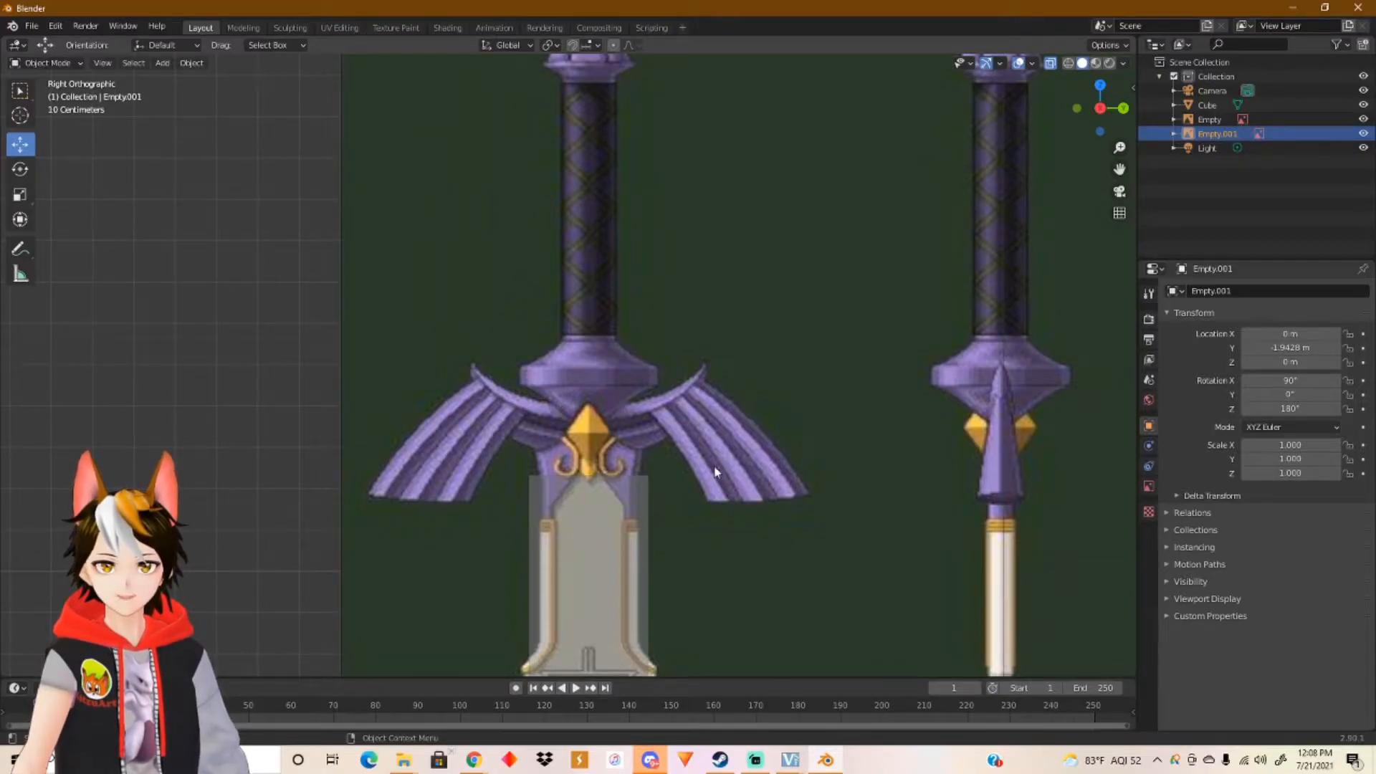
middle_click_drag(591, 476, 552, 384, "shift")
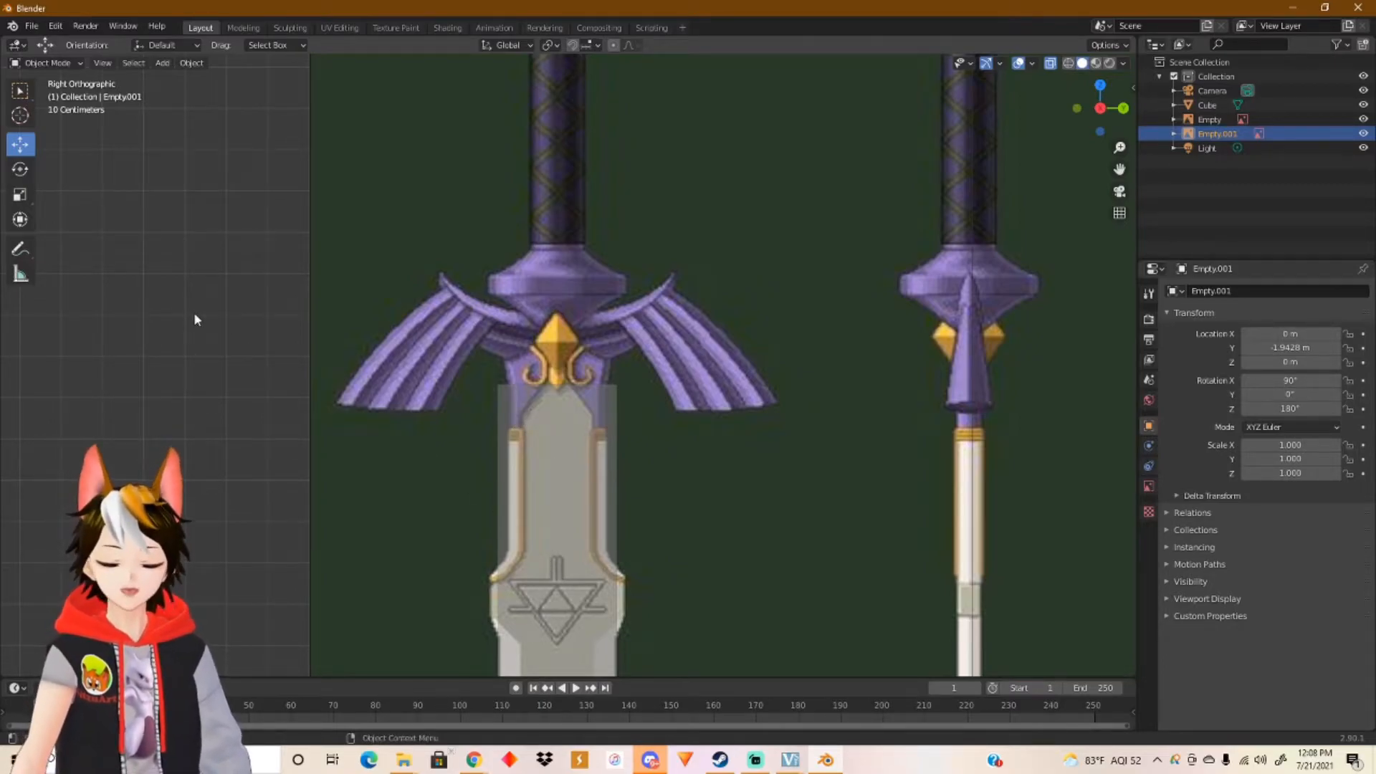
key("shift+a")
mouse_move(510, 365)
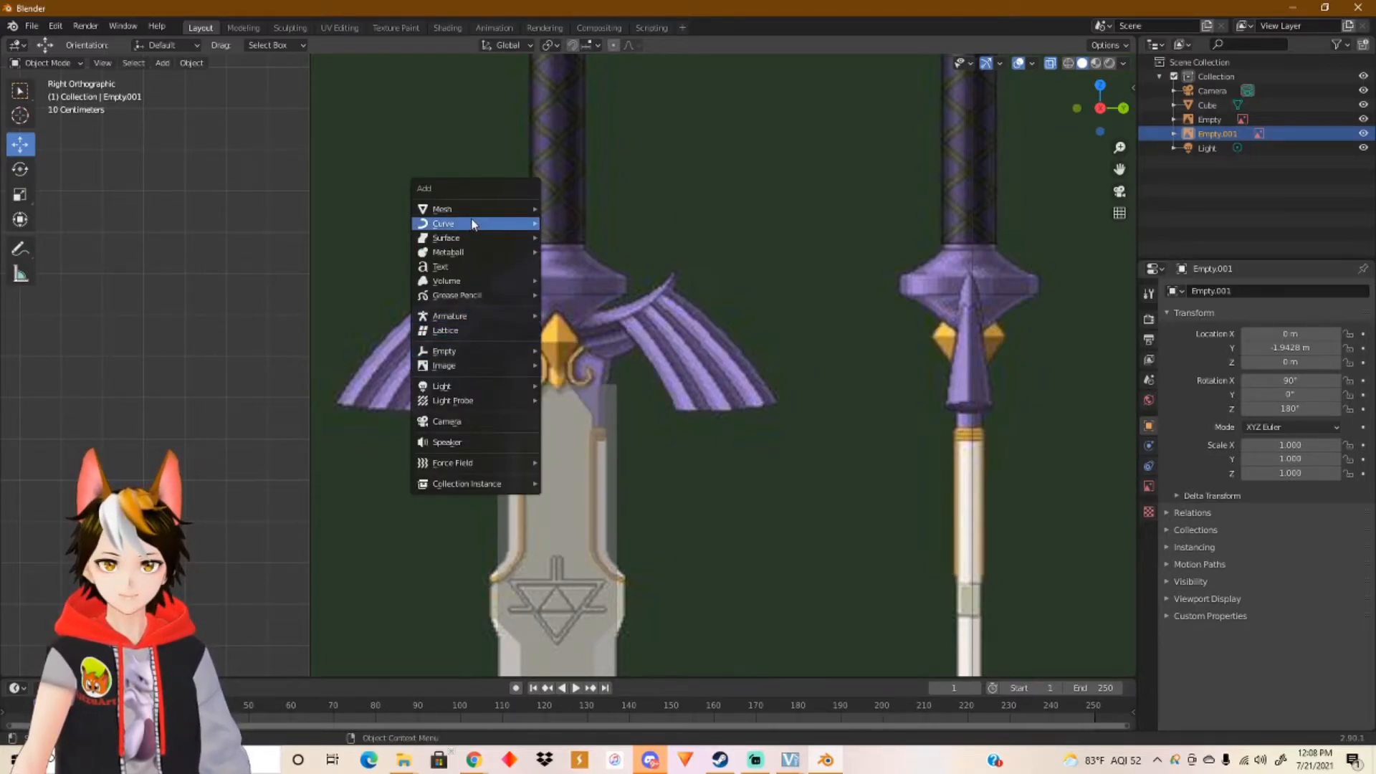
mouse_move(474, 213)
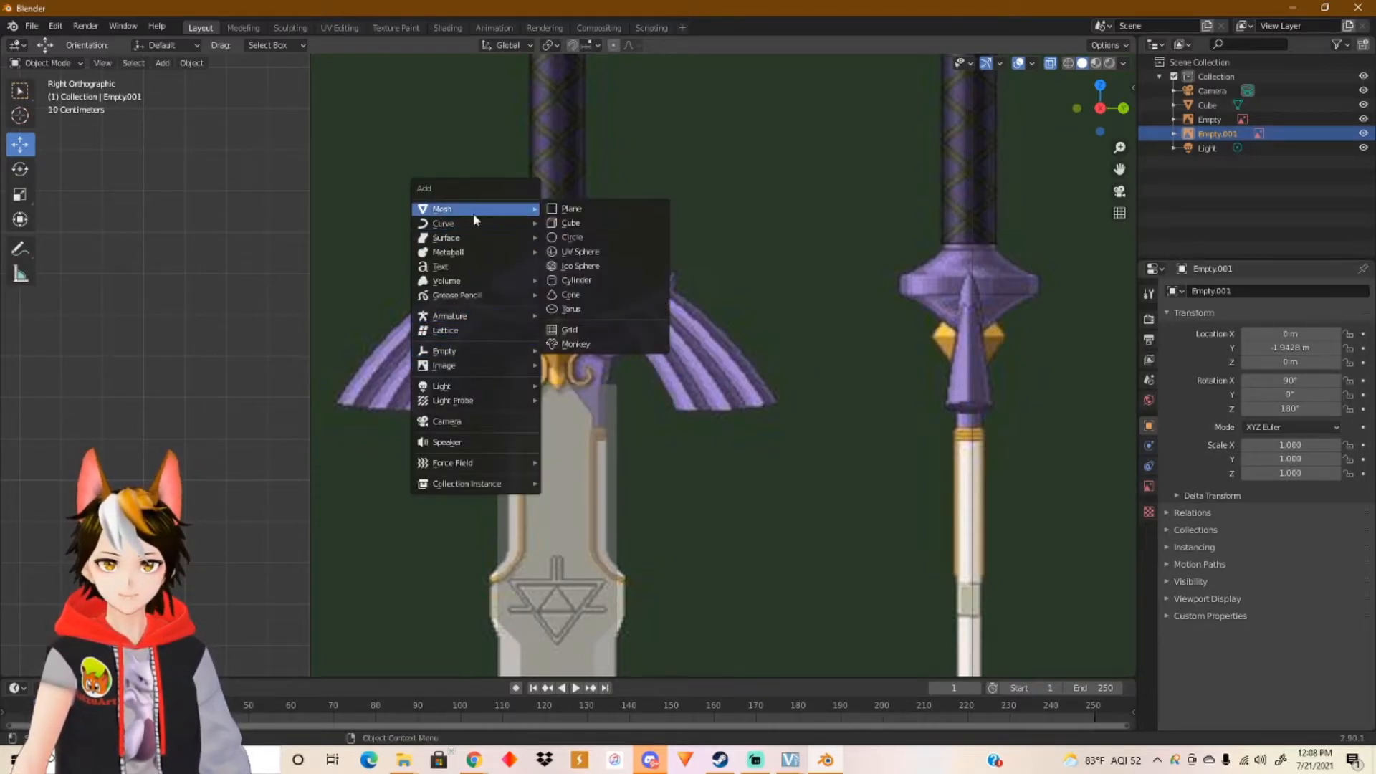
left_click(585, 224)
Step: Raise the new cube along Z to about 1.59 m and scale it uniformly to about 0.145
scroll(268, 244, "down", 4)
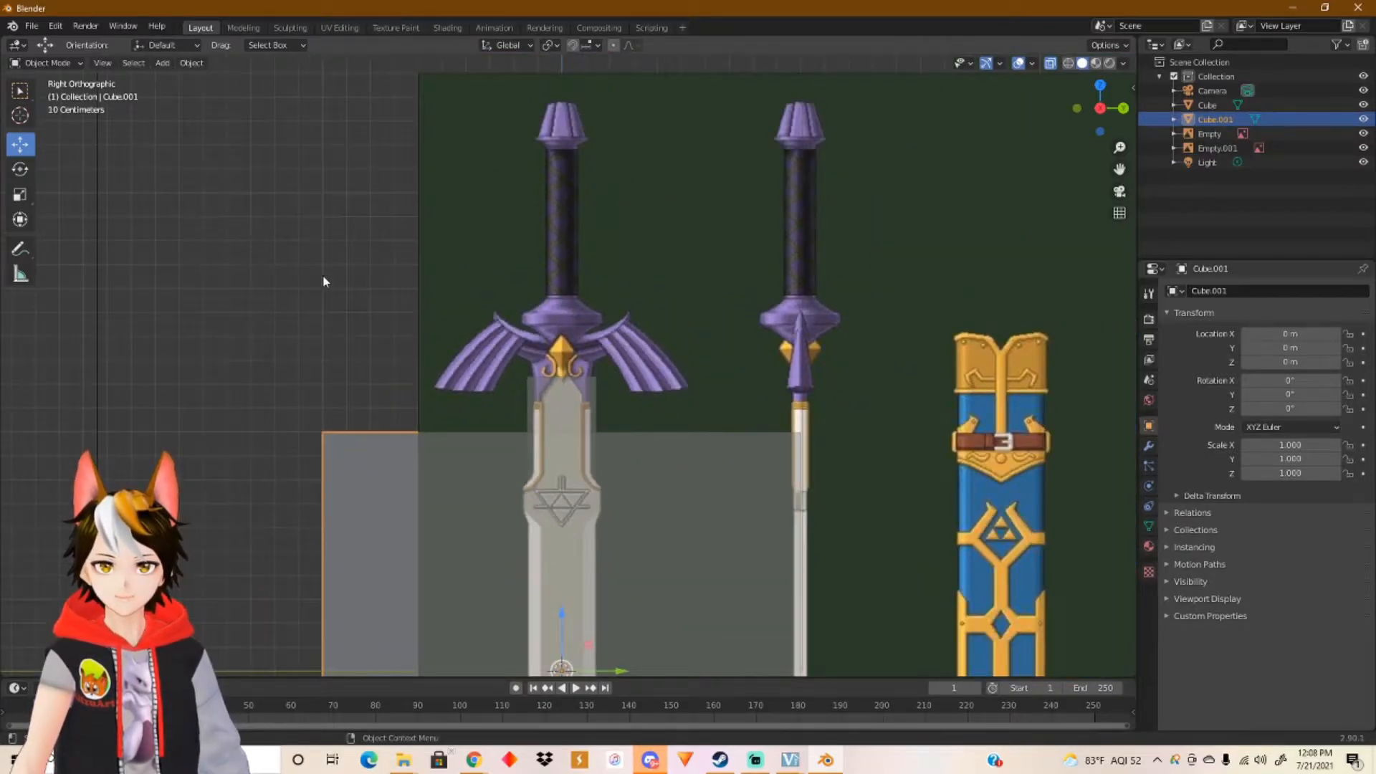
left_click_drag(565, 487, 569, 264)
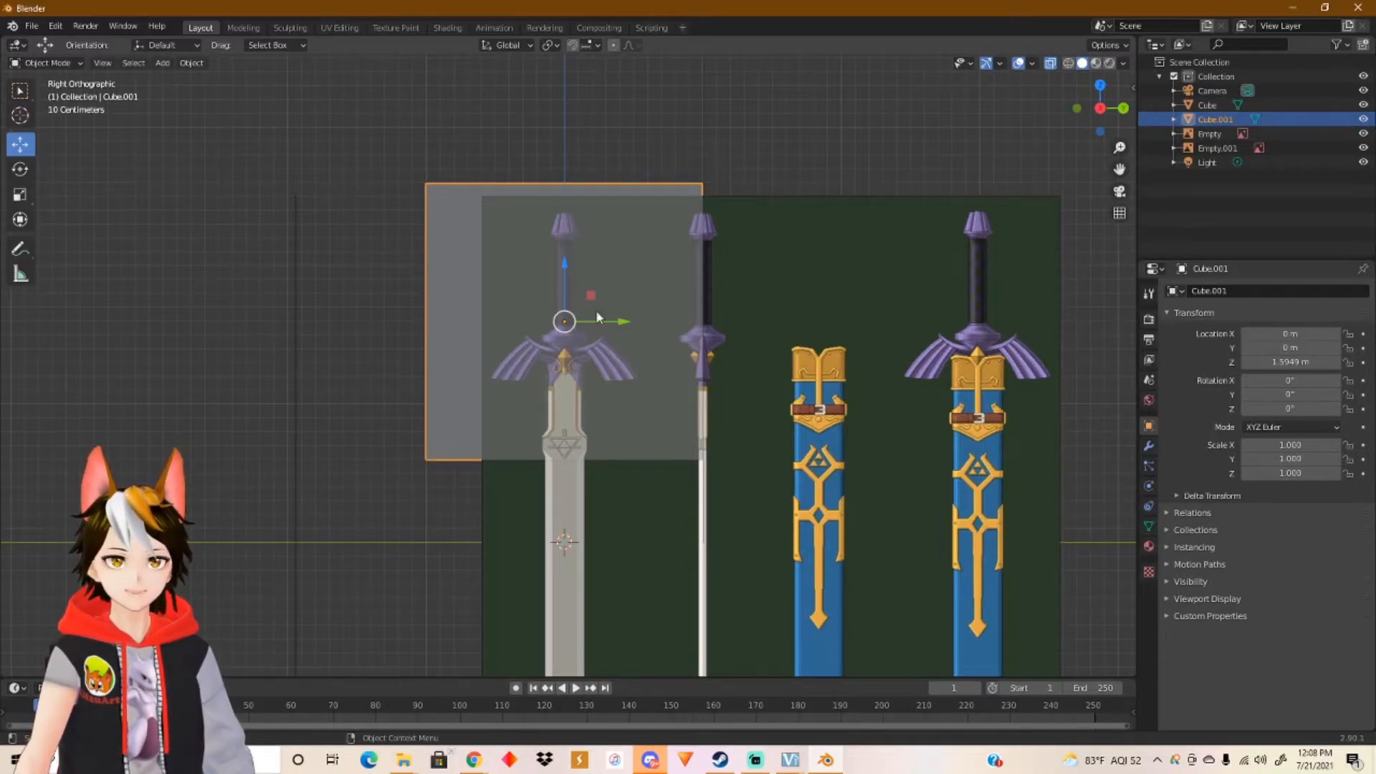
key("s")
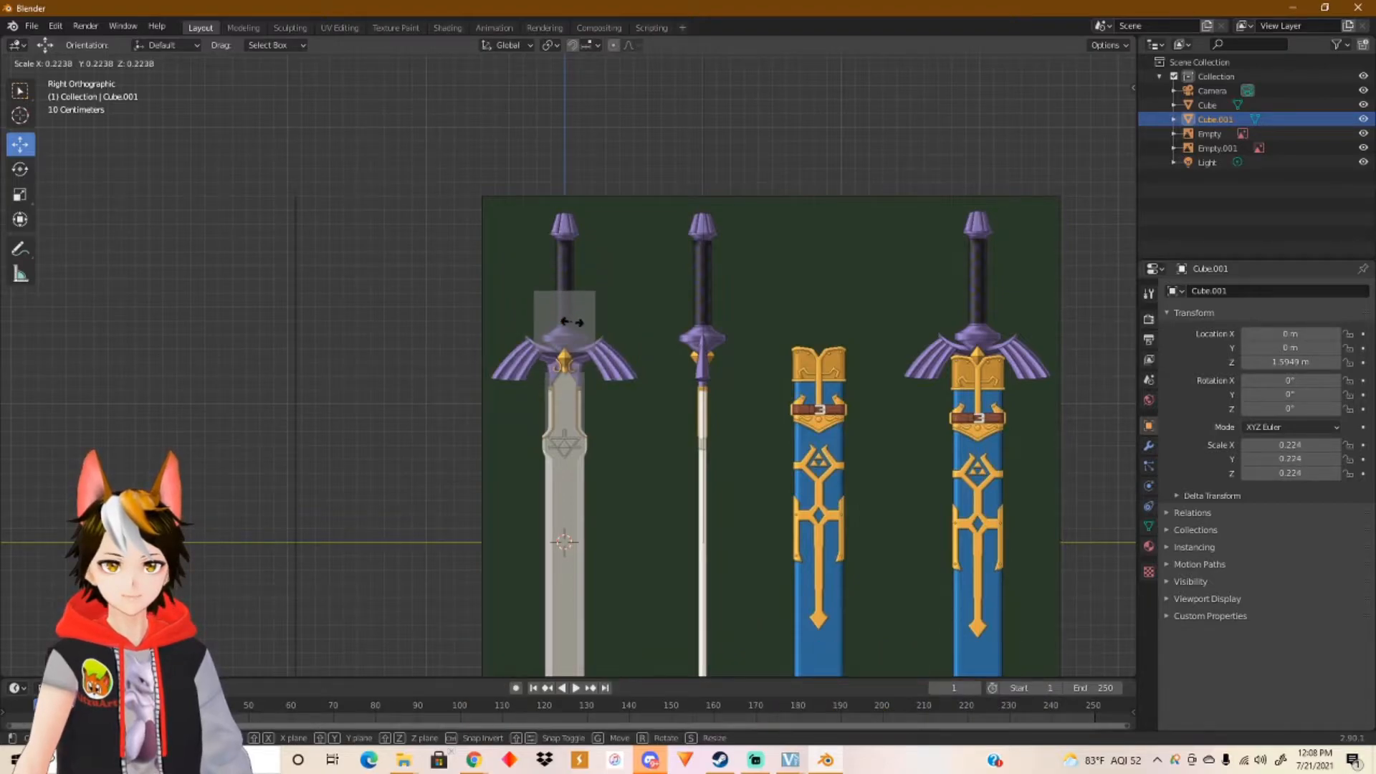
left_click(573, 329)
Step: Lower the small cube along Z to about 1.27 m so it covers the guard's centre around the gold ornament
scroll(570, 337, "up", 6)
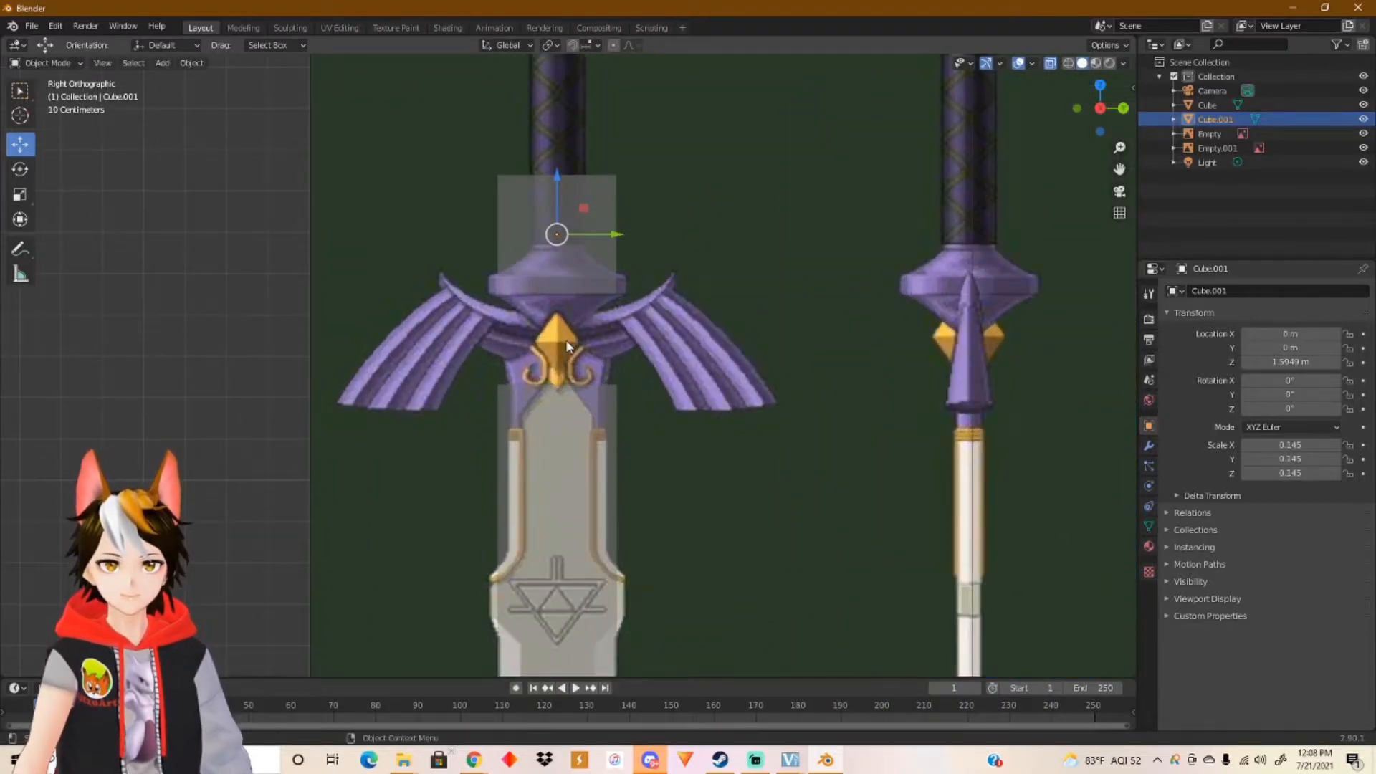
scroll(567, 346, "up", 2)
middle_click_drag(569, 327, 569, 353, "shift")
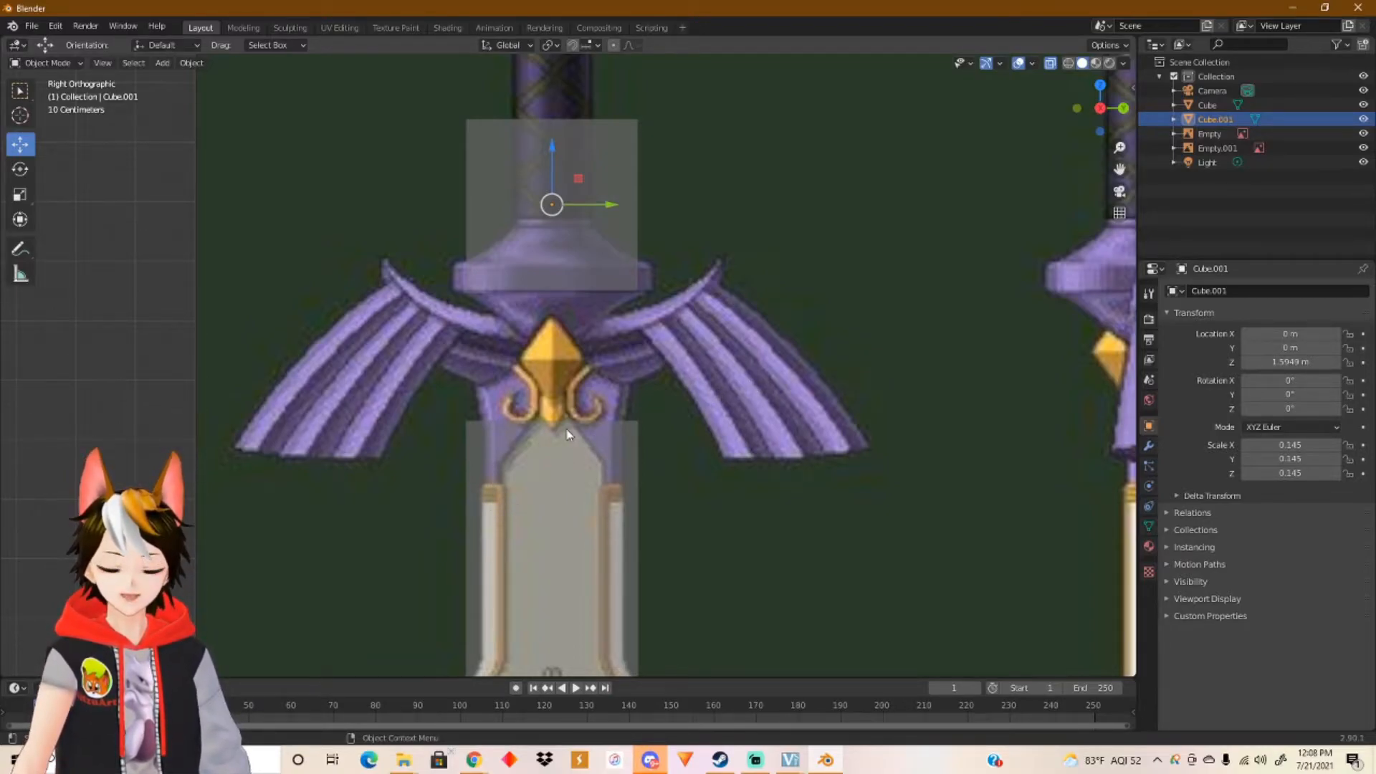
left_click_drag(549, 156, 550, 352)
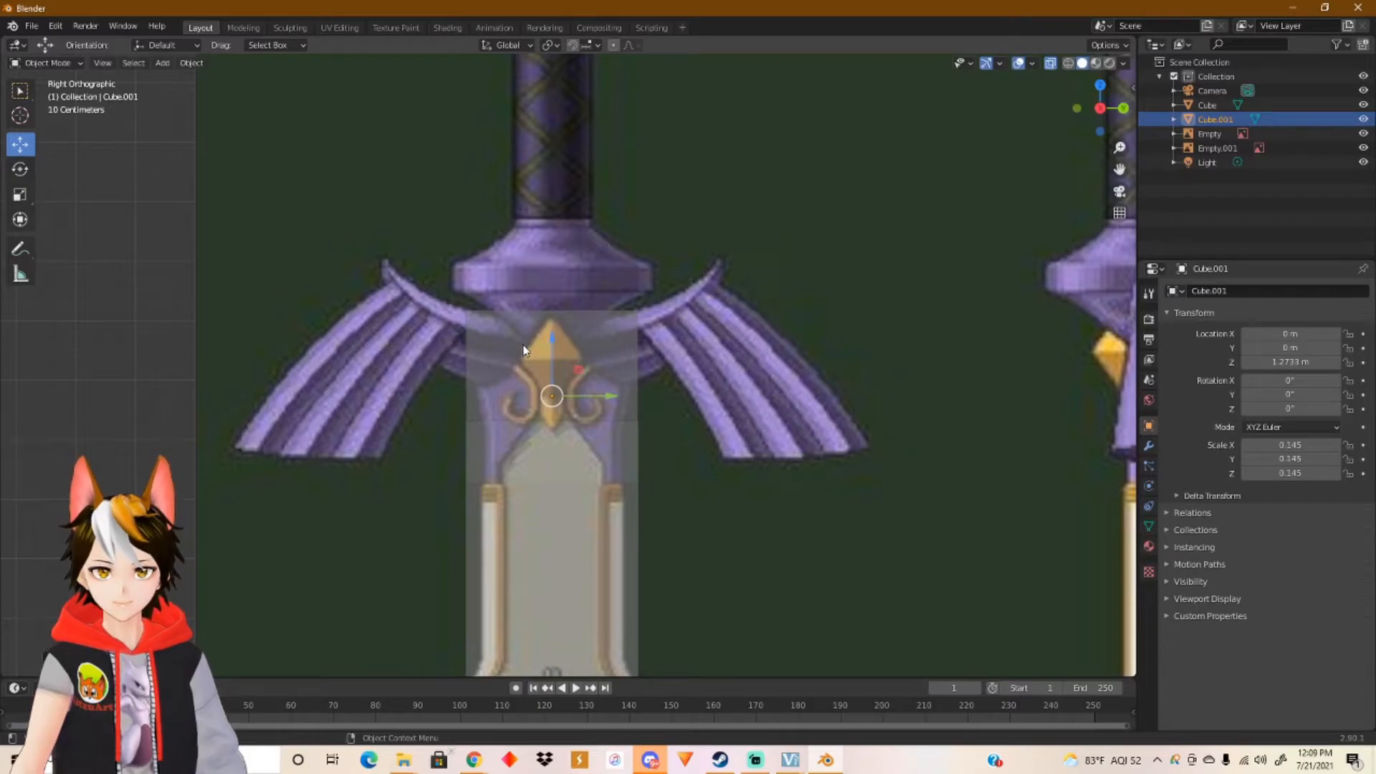
Step: Scale the guard's centre cube uniformly to about 0.118 and lower it along Z to about 1.24 m
key("s")
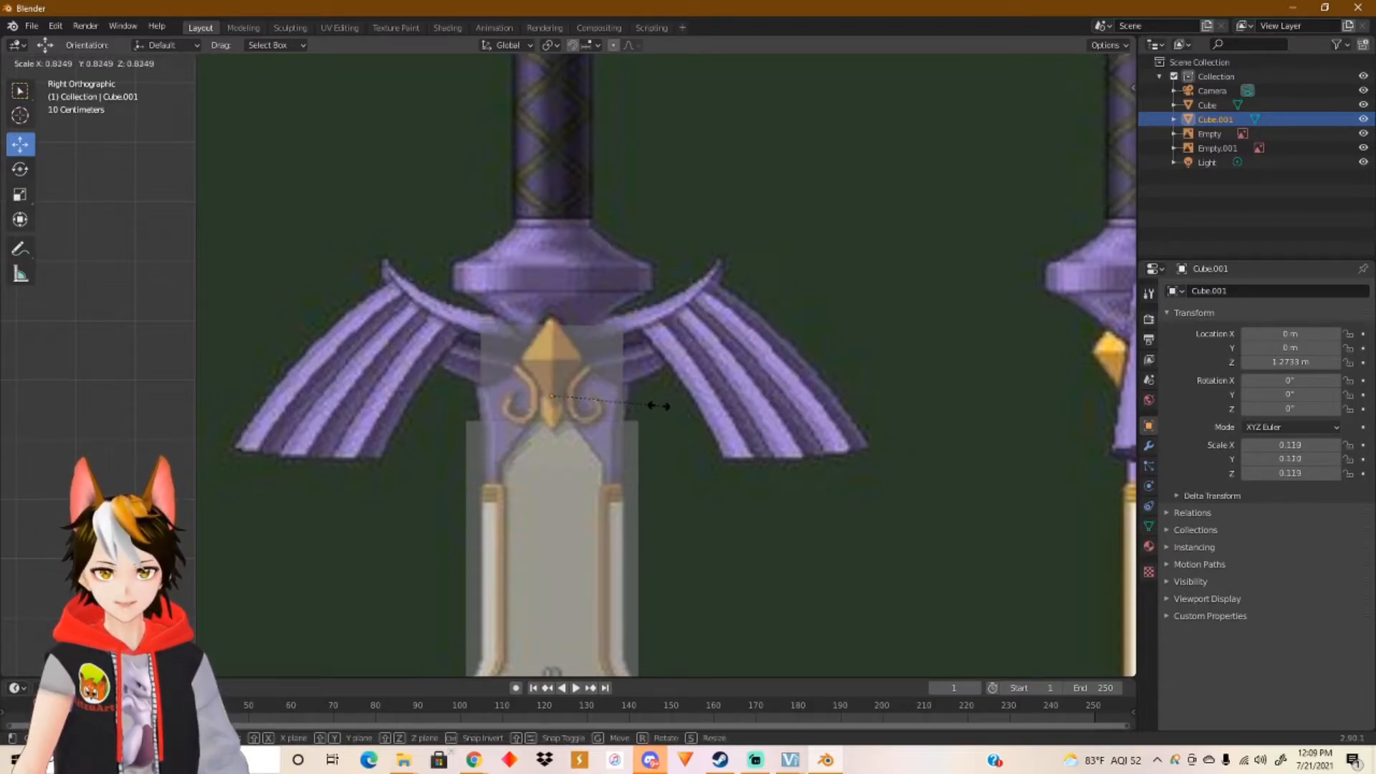
left_click(659, 412)
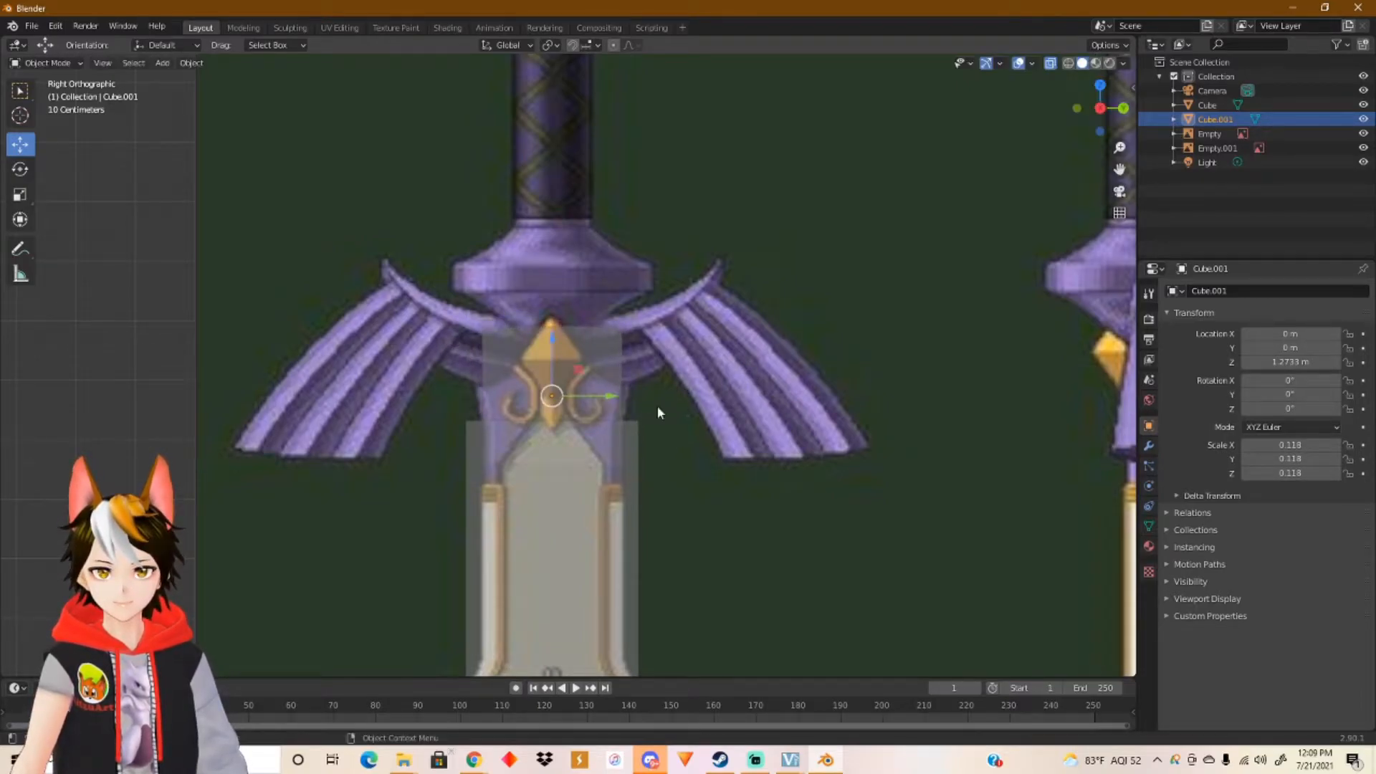
left_click_drag(552, 347, 552, 367)
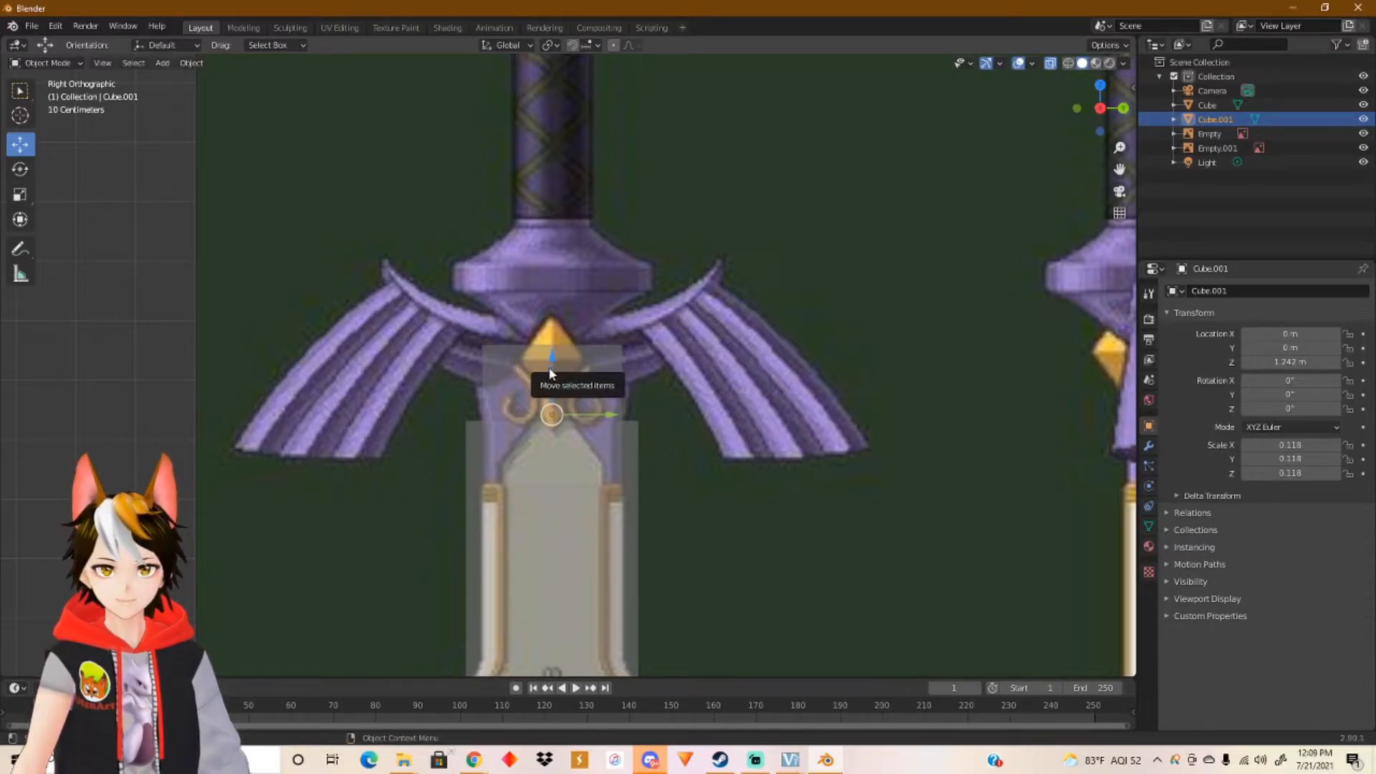
Step: Flatten the guard's centre cube along Z to a scale of about 0.087 and lower it to about 1.21 m
left_click(21, 195)
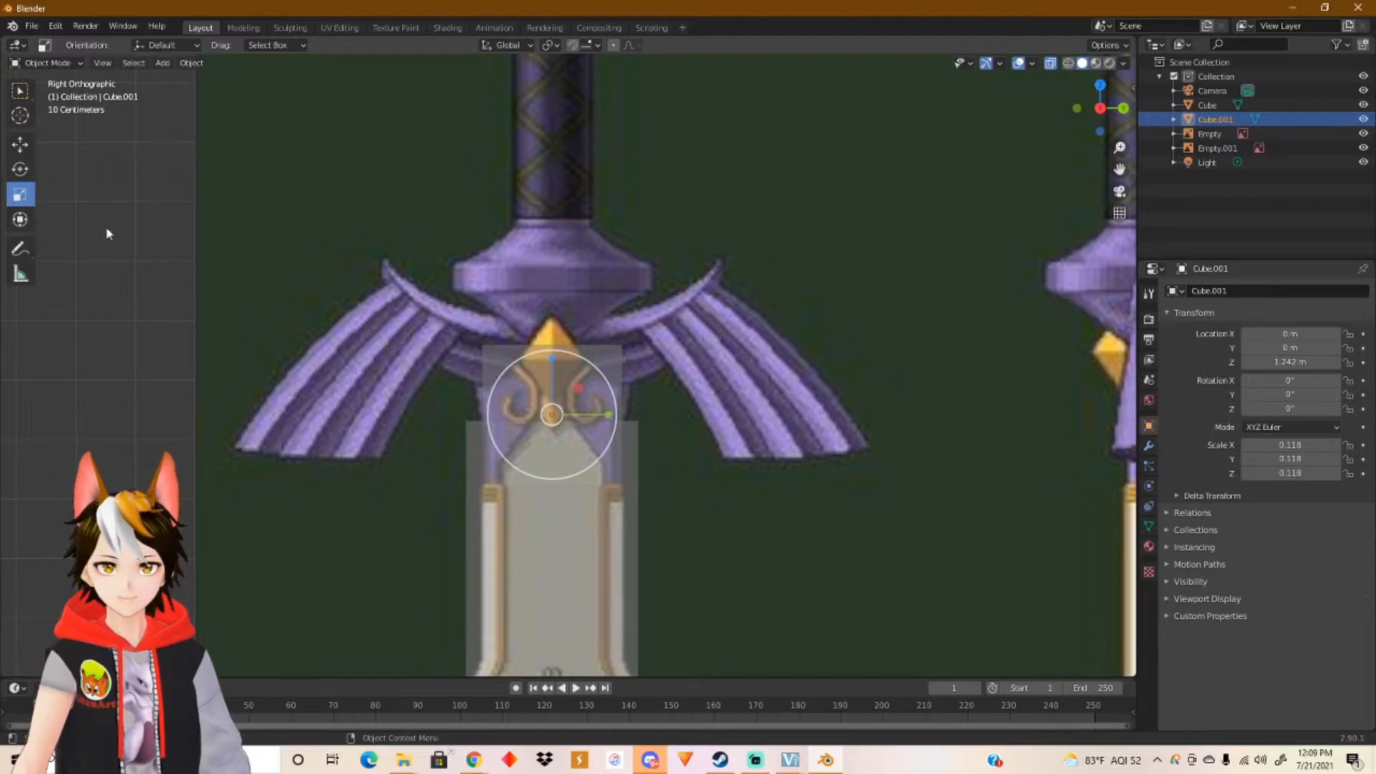
left_click_drag(552, 363, 549, 384)
left_click(20, 145)
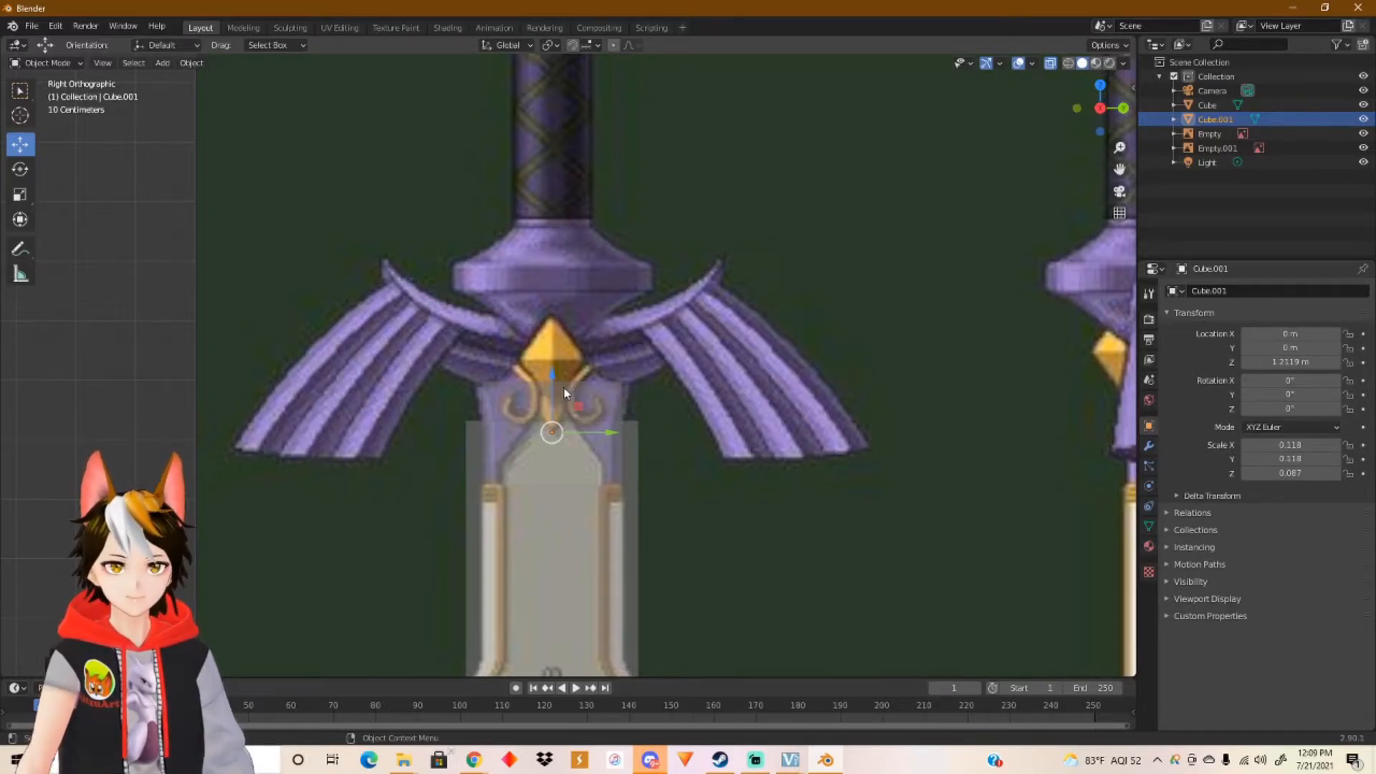
Step: Add another cube mesh for the guard's wing and raise it along Z to about 1.36 m
middle_click_drag(529, 376, 587, 387, "shift")
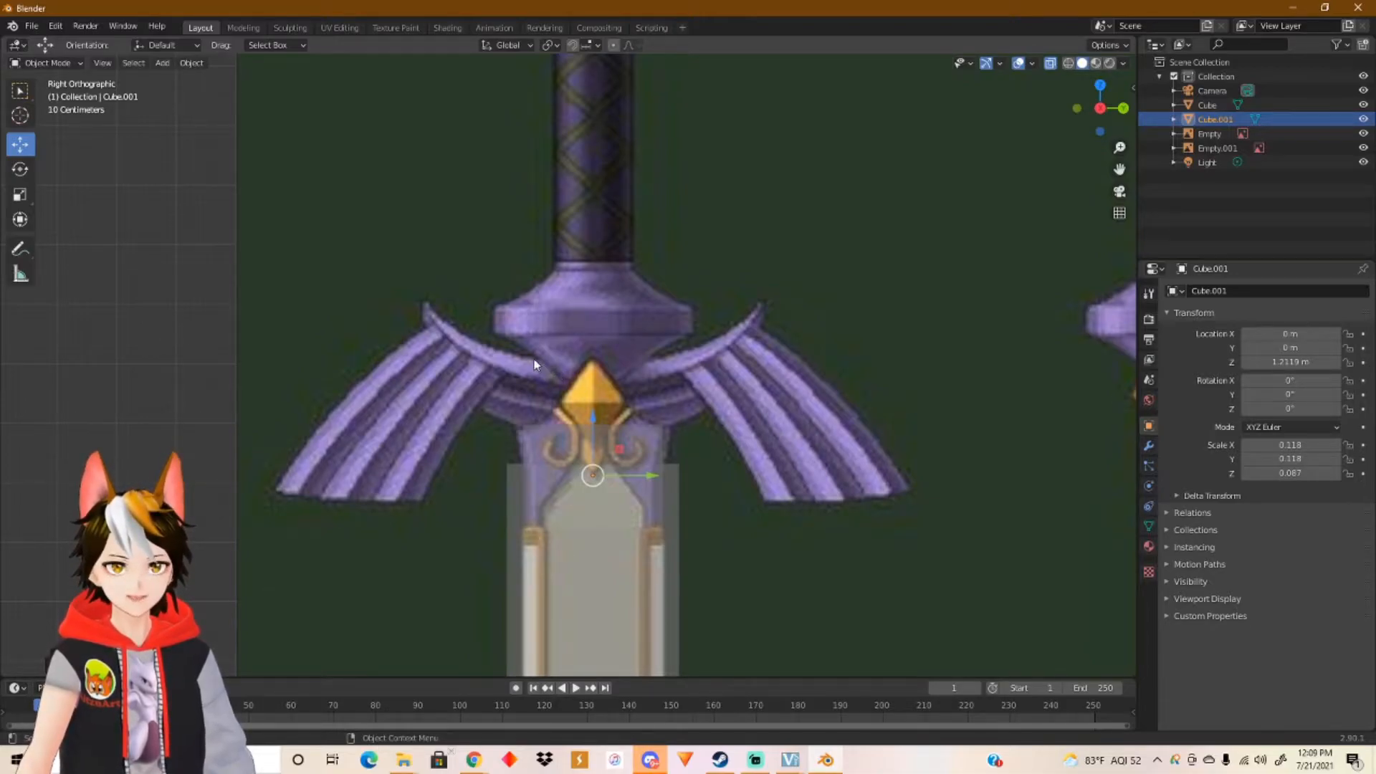
key("shift+a")
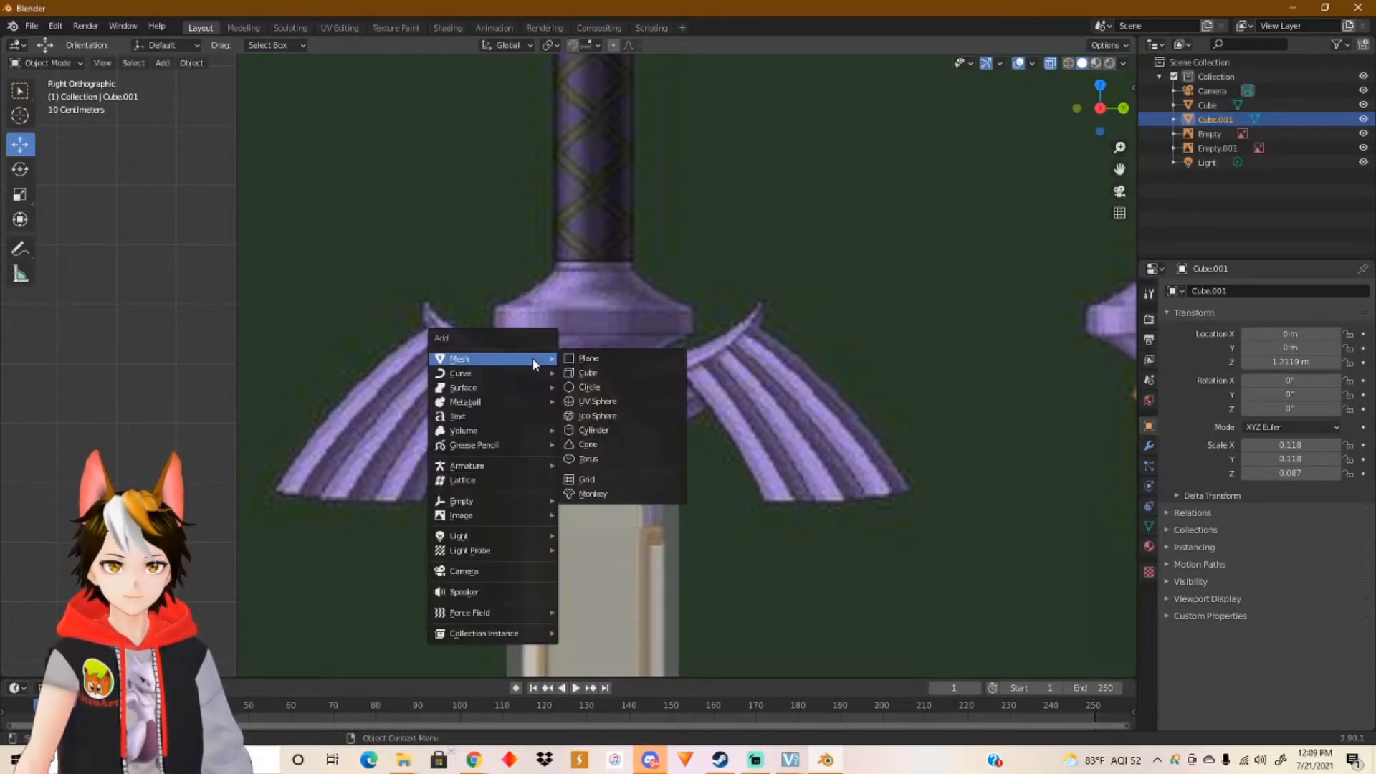
left_click(598, 373)
scroll(608, 413, "down", 4)
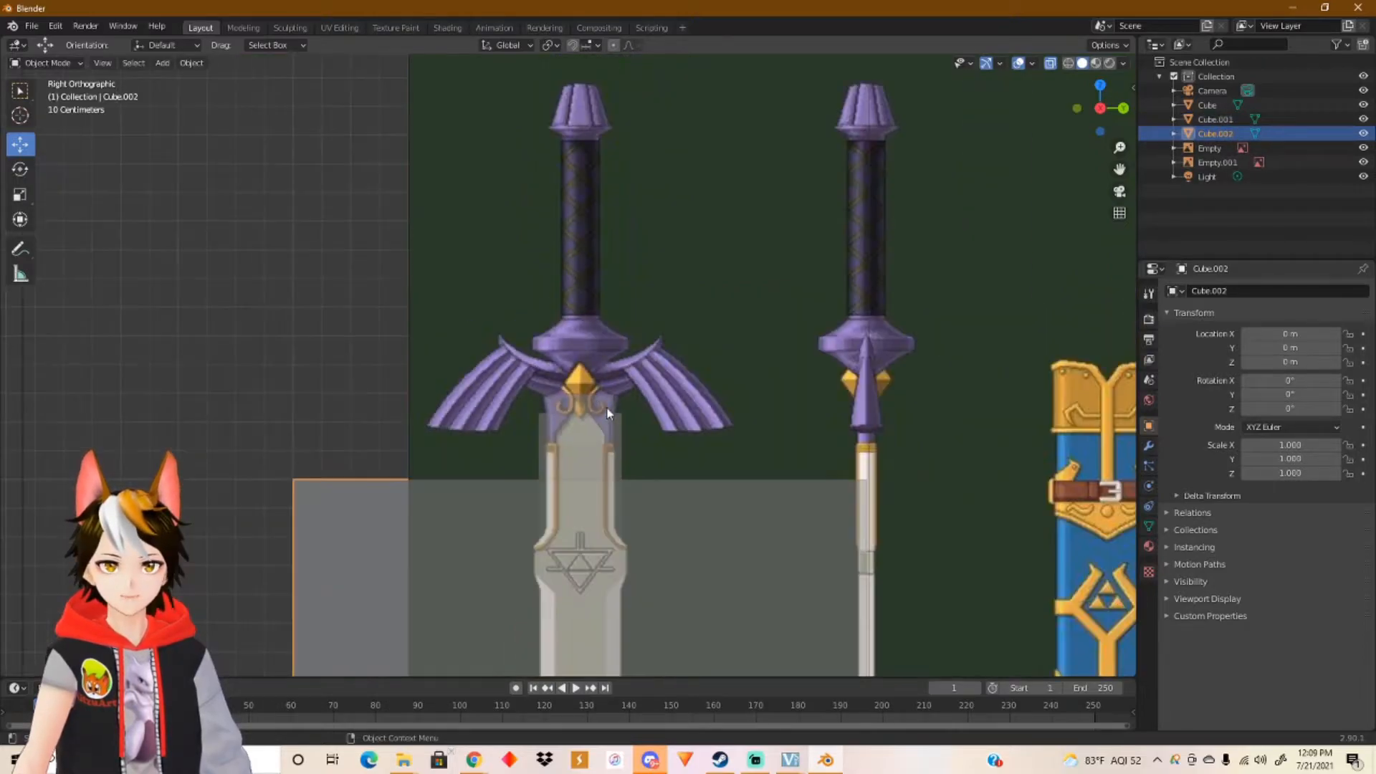
scroll(608, 413, "down", 3)
left_click_drag(575, 506, 570, 316)
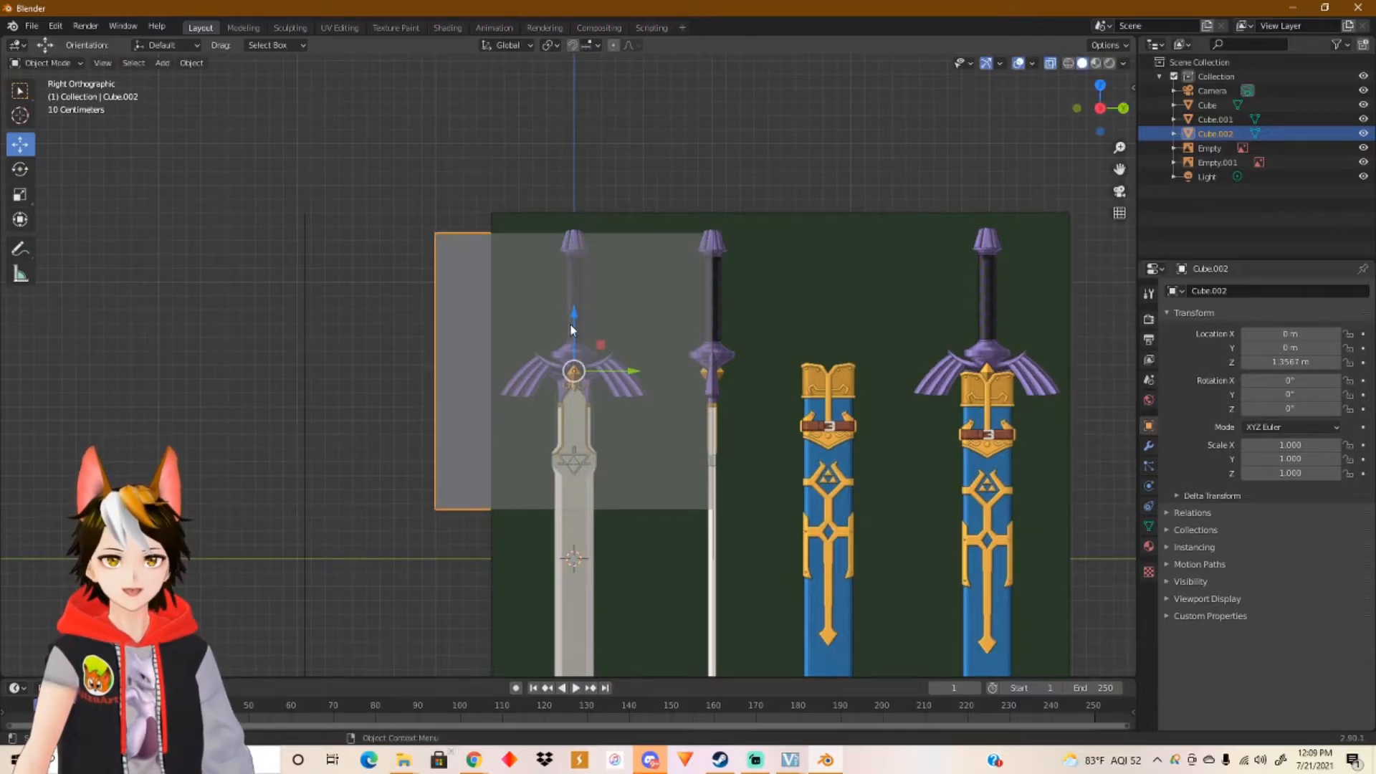
Step: Scale the new cube uniformly to about -0.126 and place it over the left wing at about Y -0.40 m, Z 1.30 m
scroll(583, 373, "up", 2)
key("s")
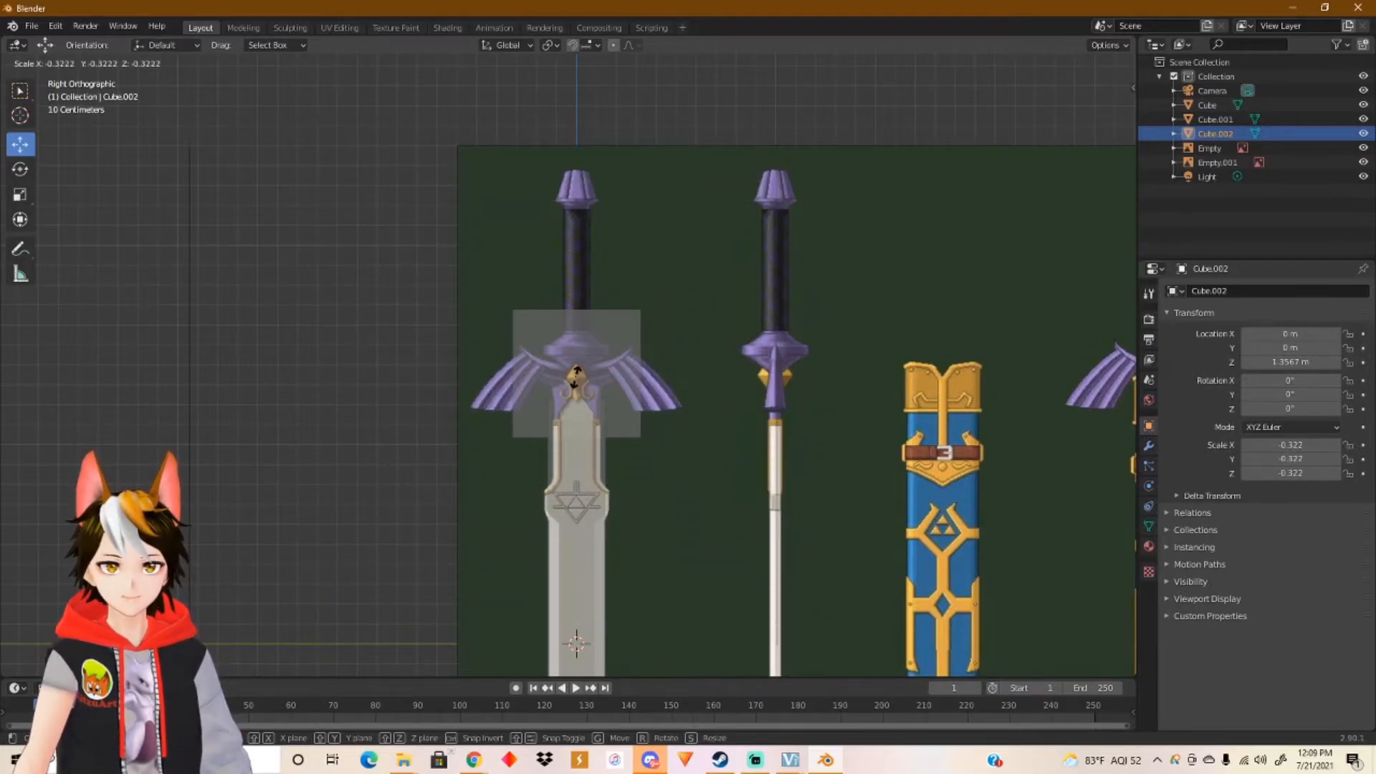
left_click(578, 378)
scroll(584, 387, "up", 5)
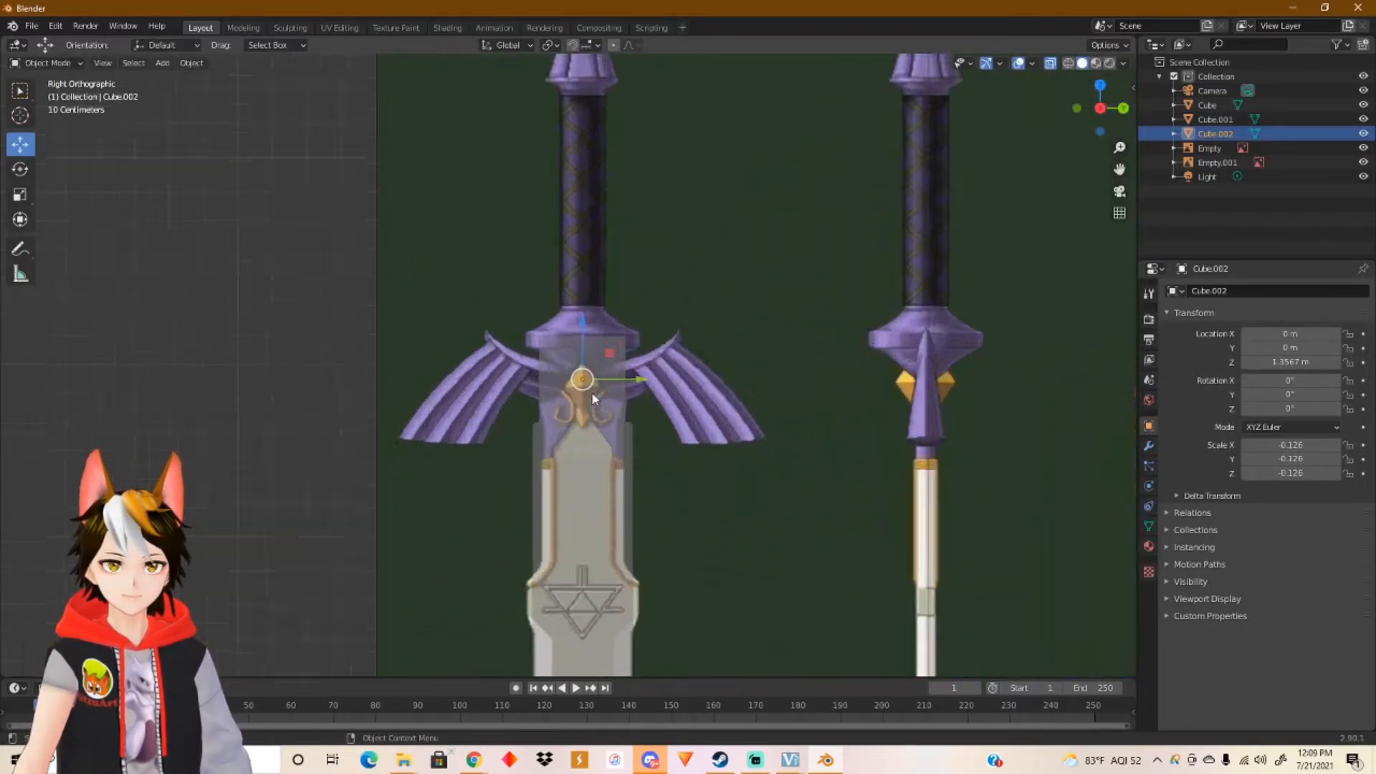
left_click_drag(636, 407, 398, 395)
left_click_drag(350, 354, 352, 396)
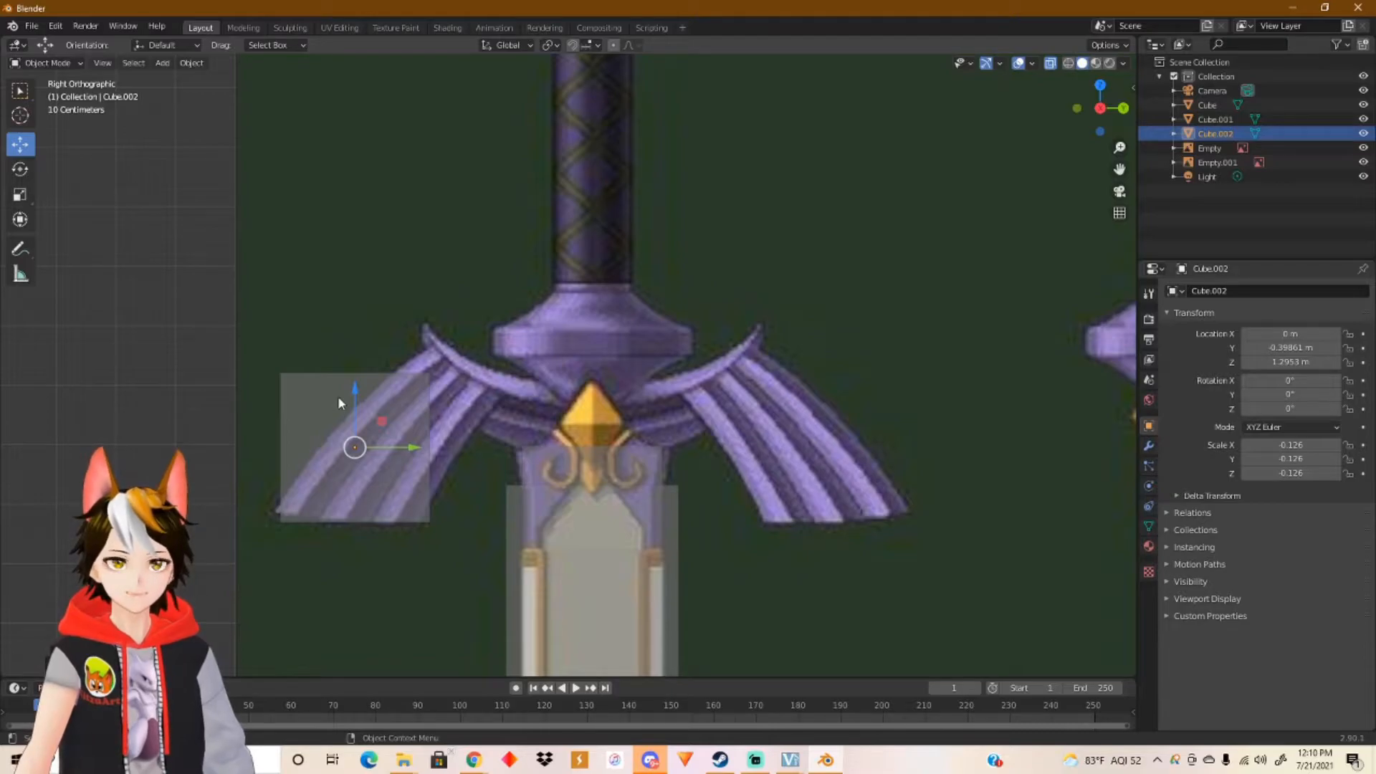
Step: Enter Edit Mode on the wing cube and select all of its top vertices
key("Tab")
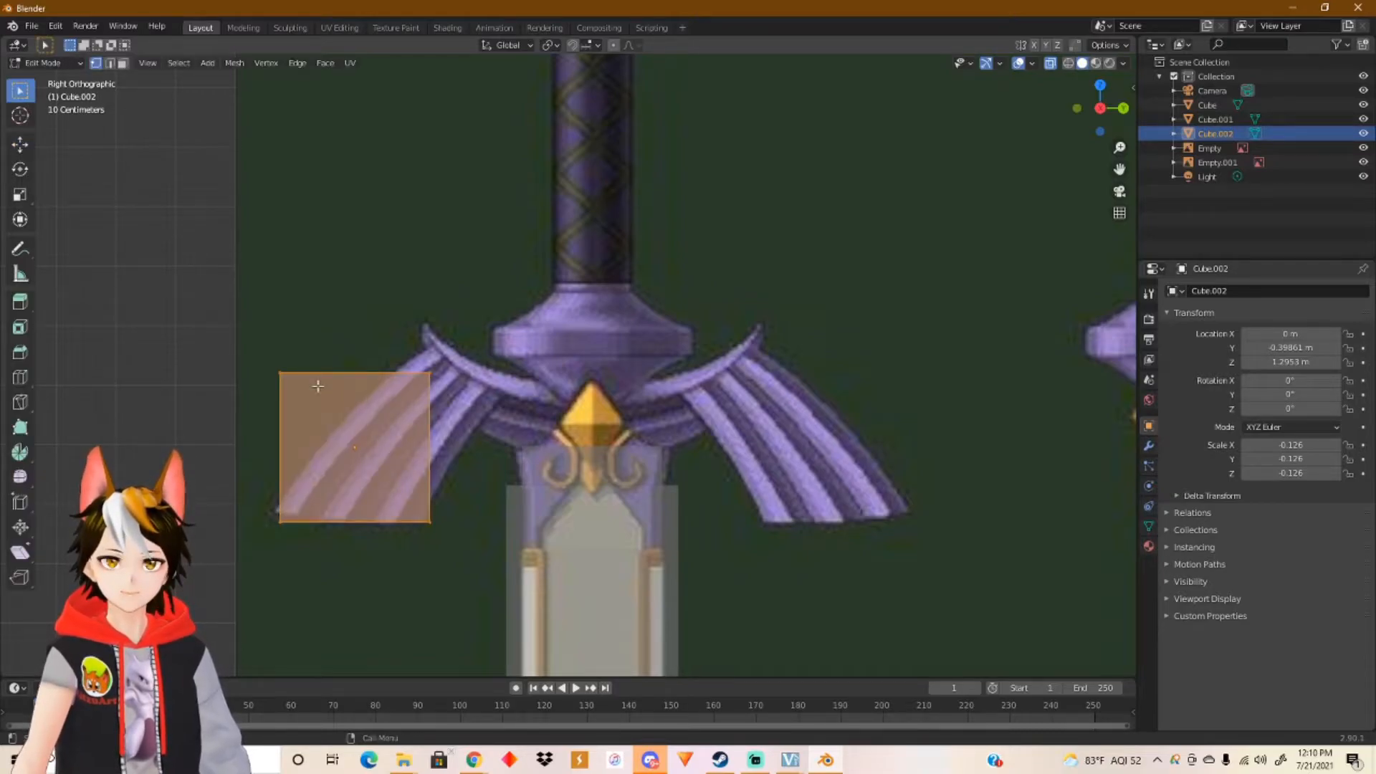
key("Tab")
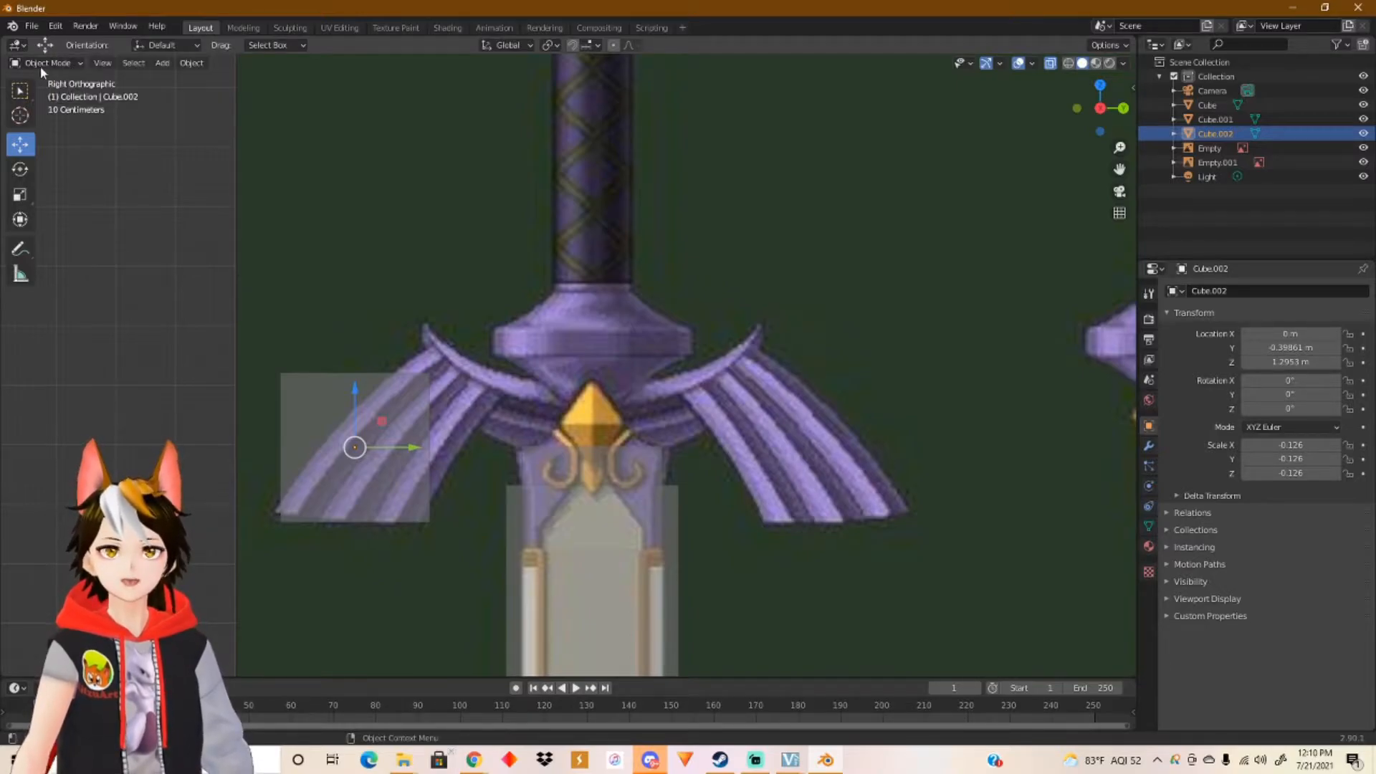
left_click(74, 62)
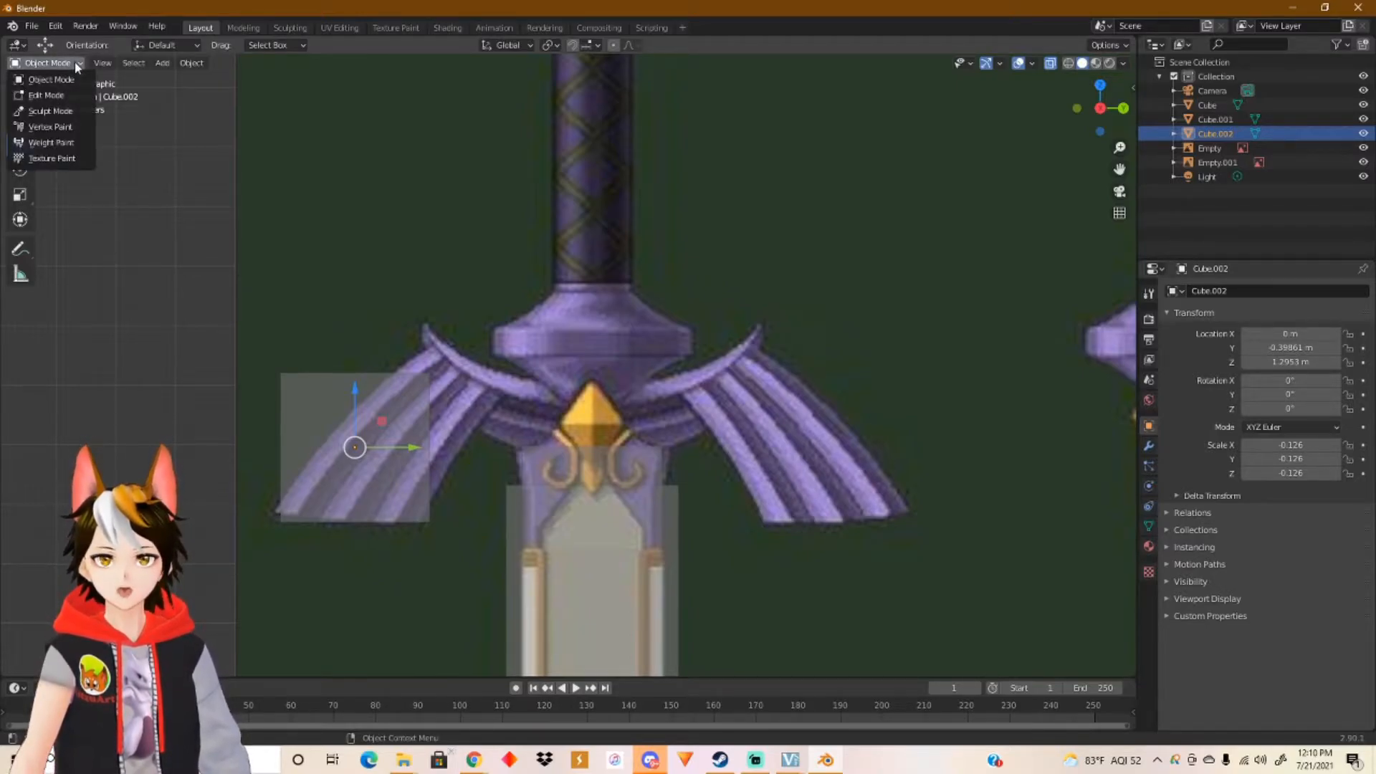
left_click(46, 95)
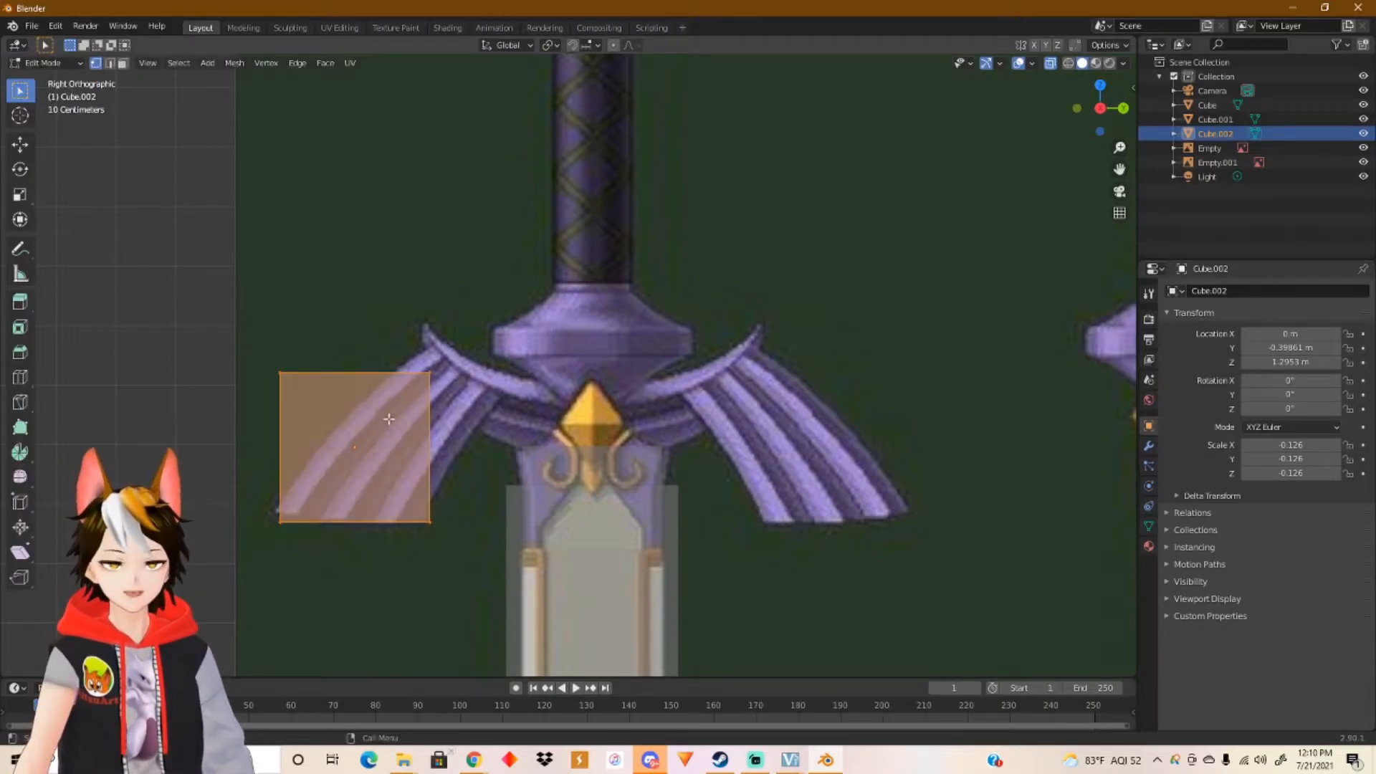
left_click_drag(245, 348, 494, 395)
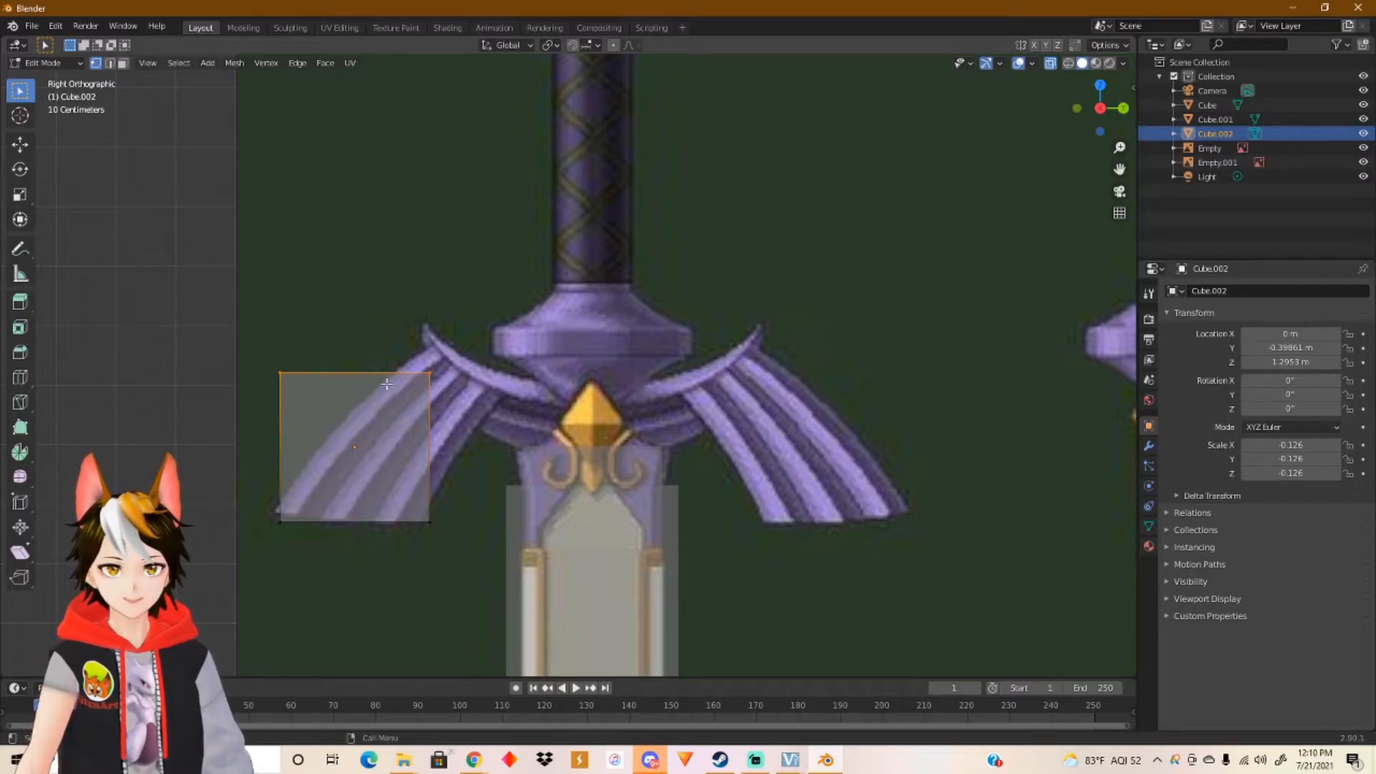
left_click(110, 63)
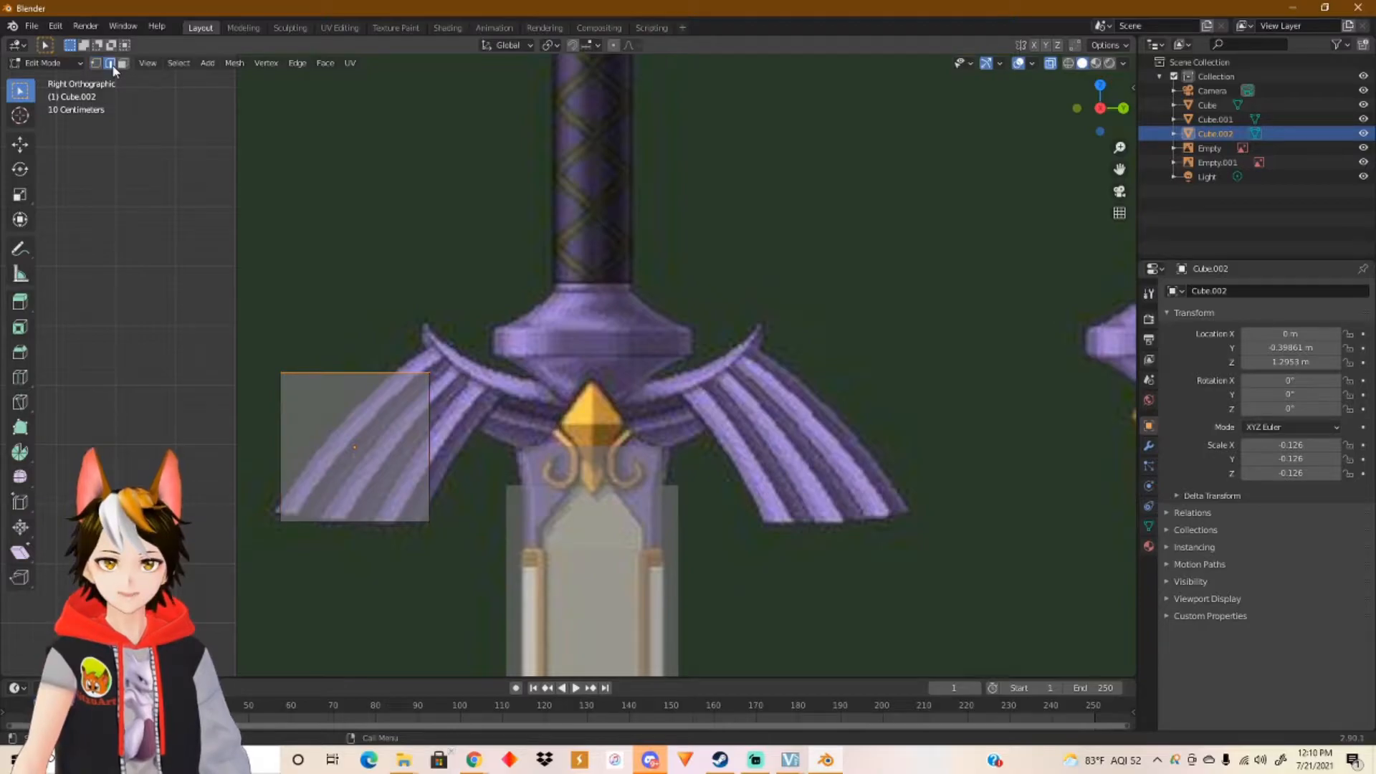
left_click(124, 63)
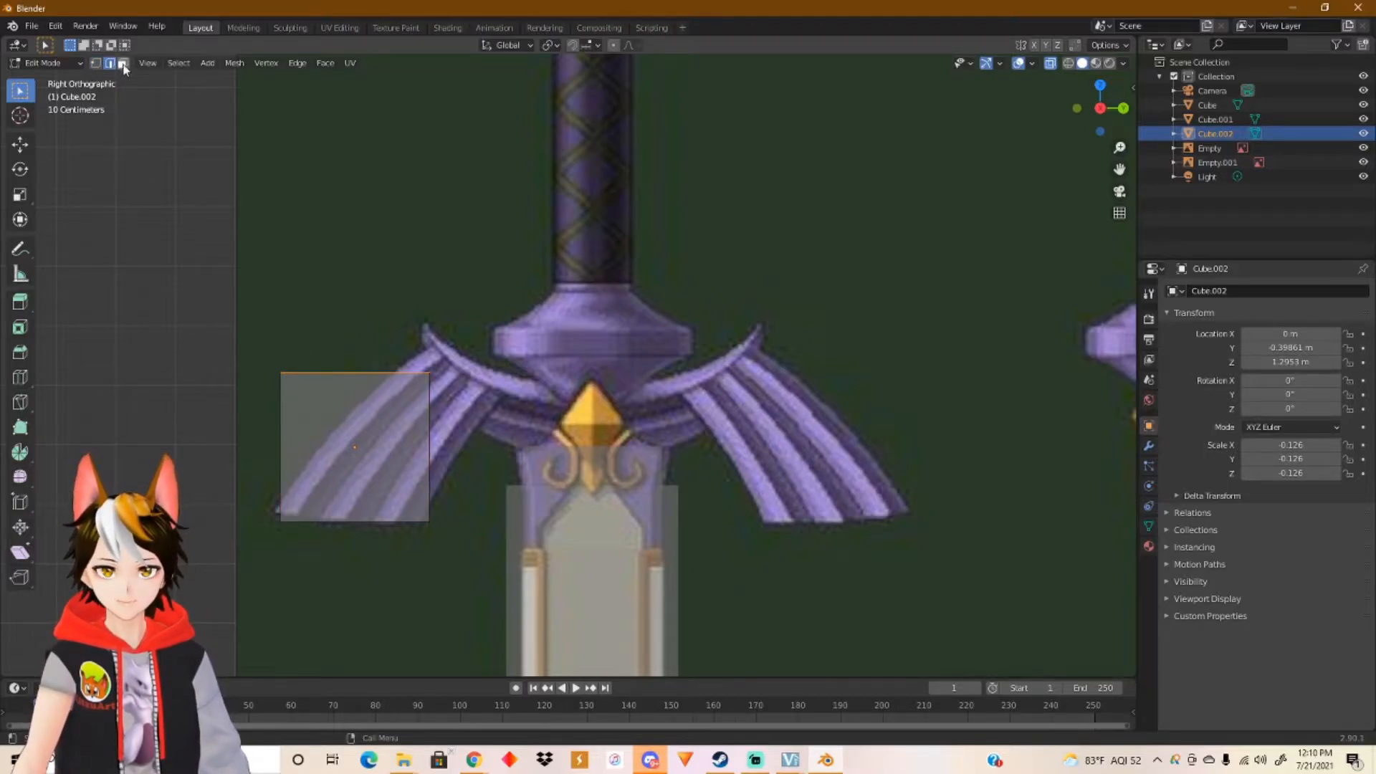
left_click(362, 446)
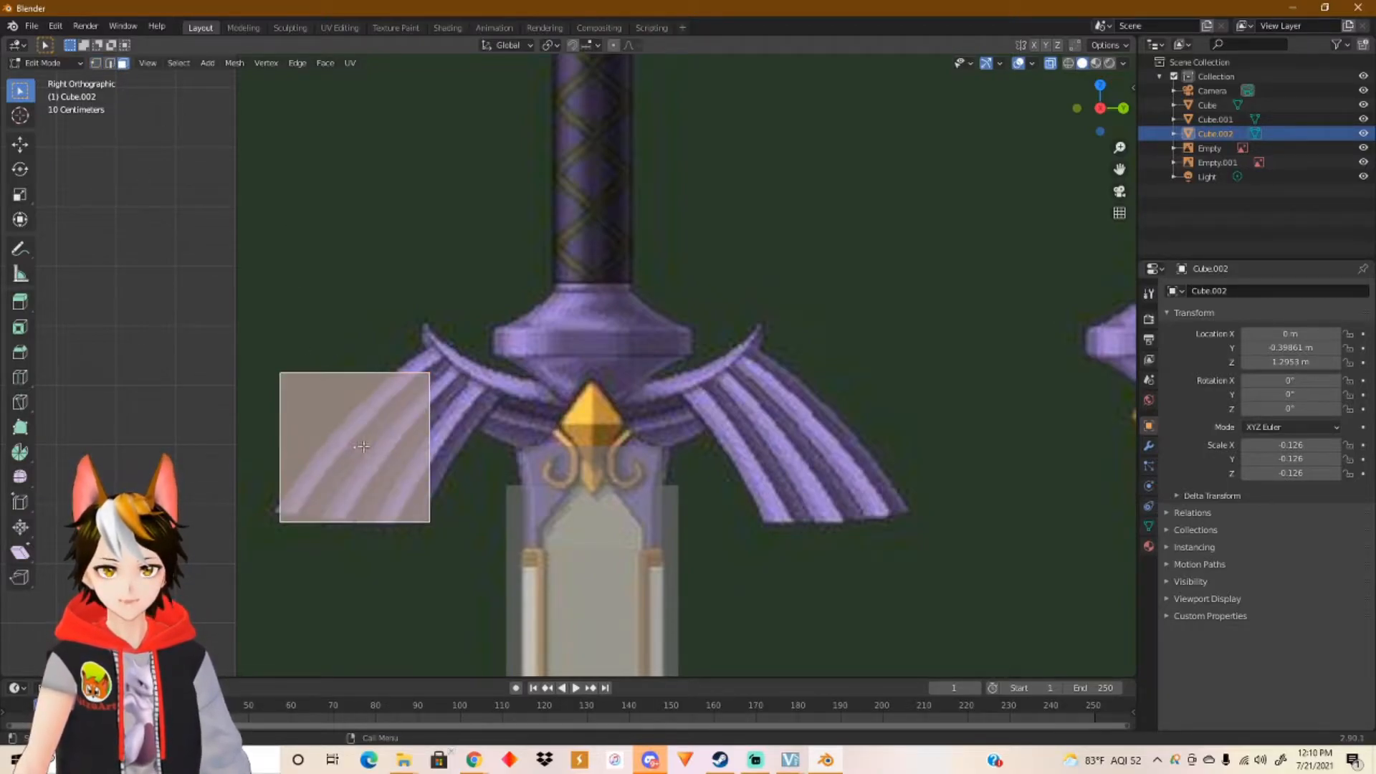
key("ctrl+z")
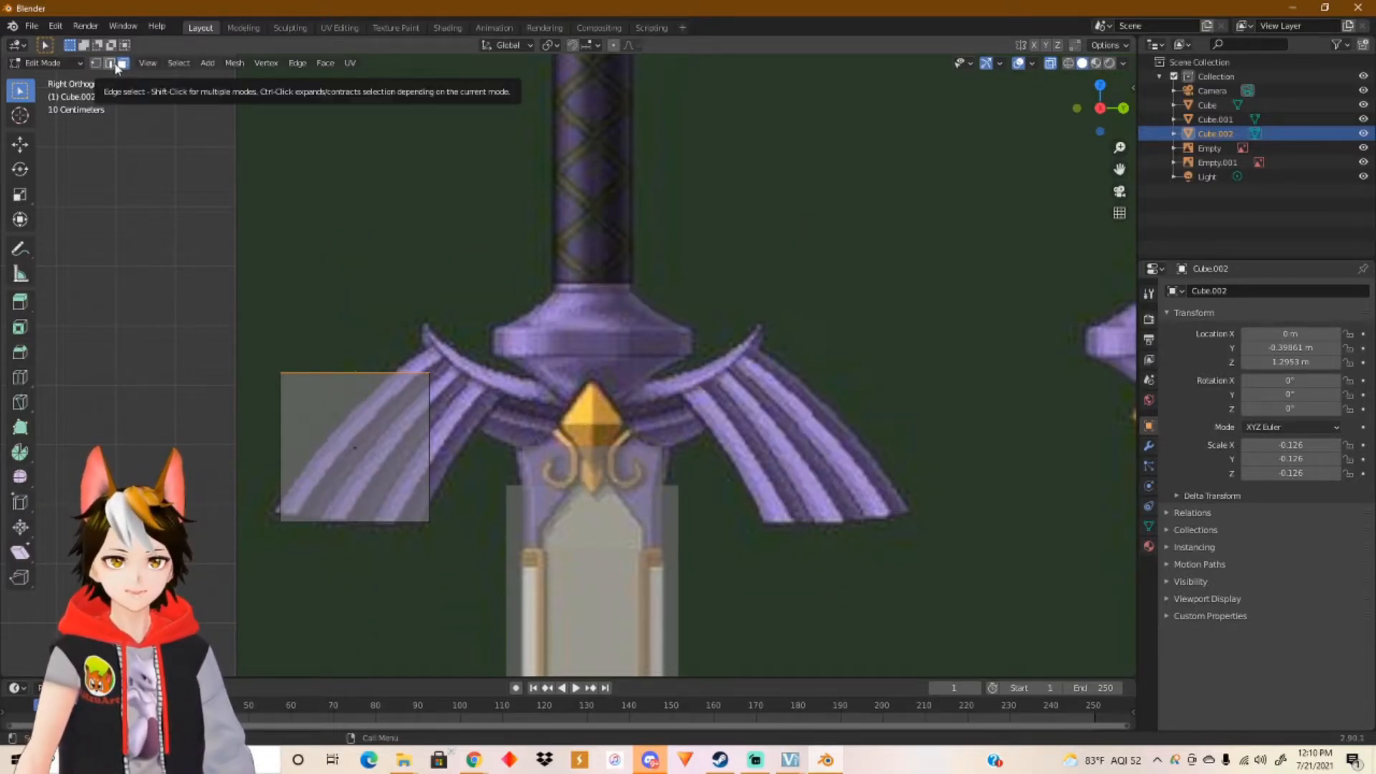
left_click(96, 62)
left_click_drag(242, 334, 501, 413)
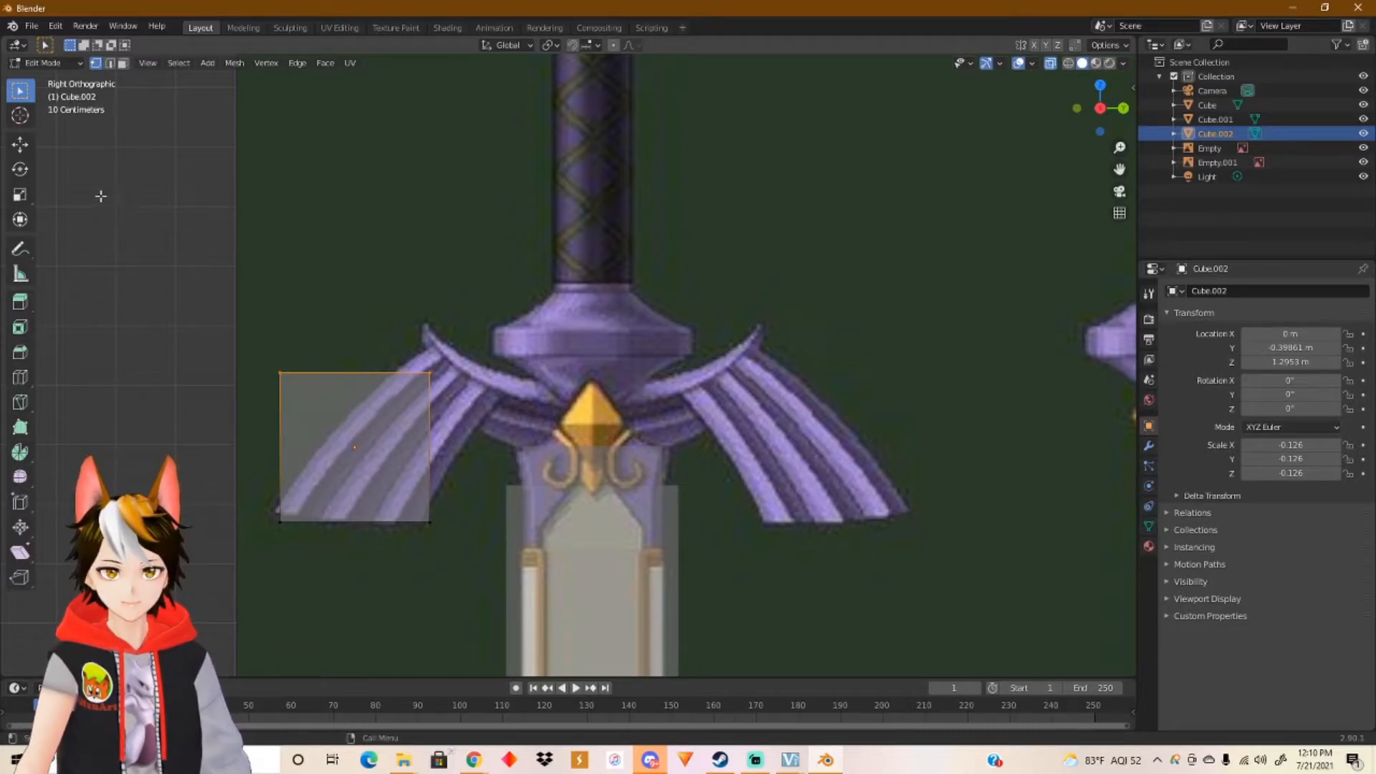
left_click(1051, 65)
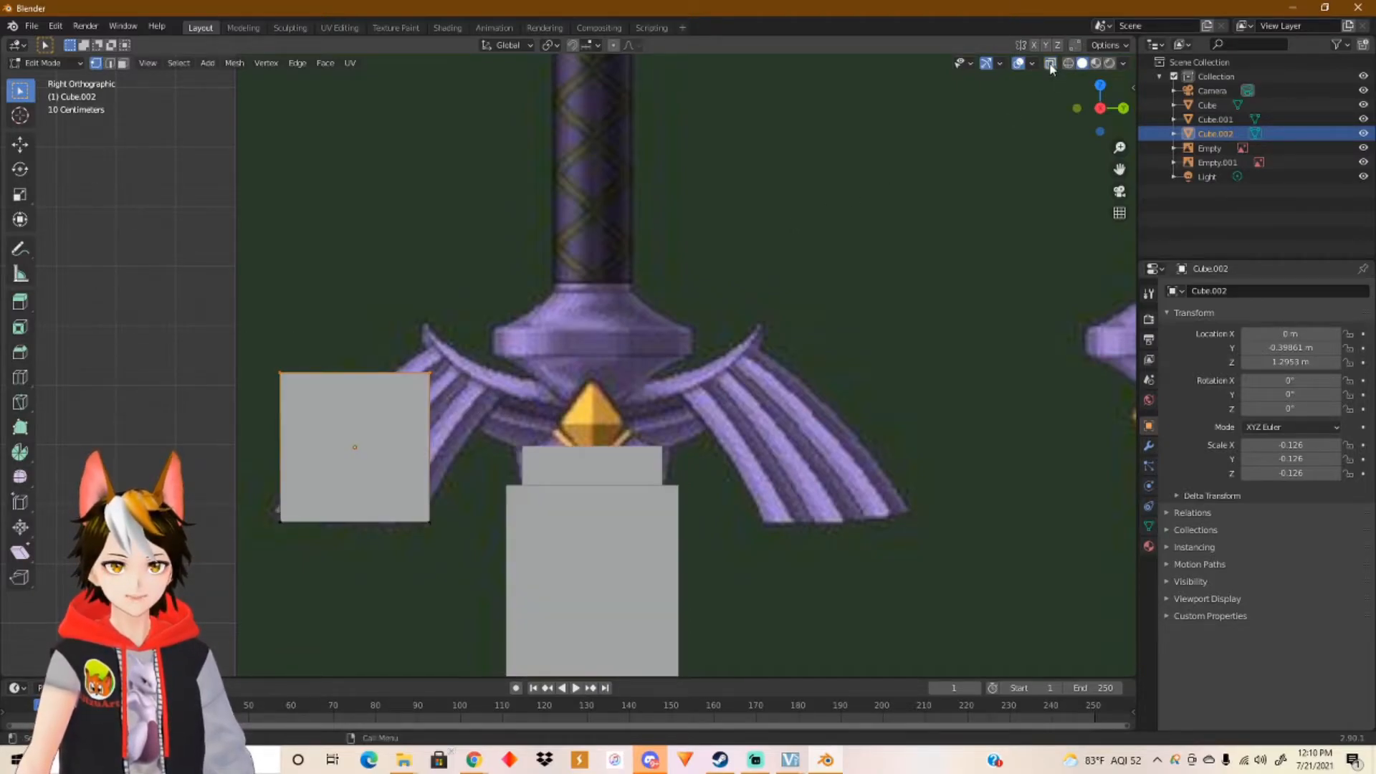
left_click(1051, 65)
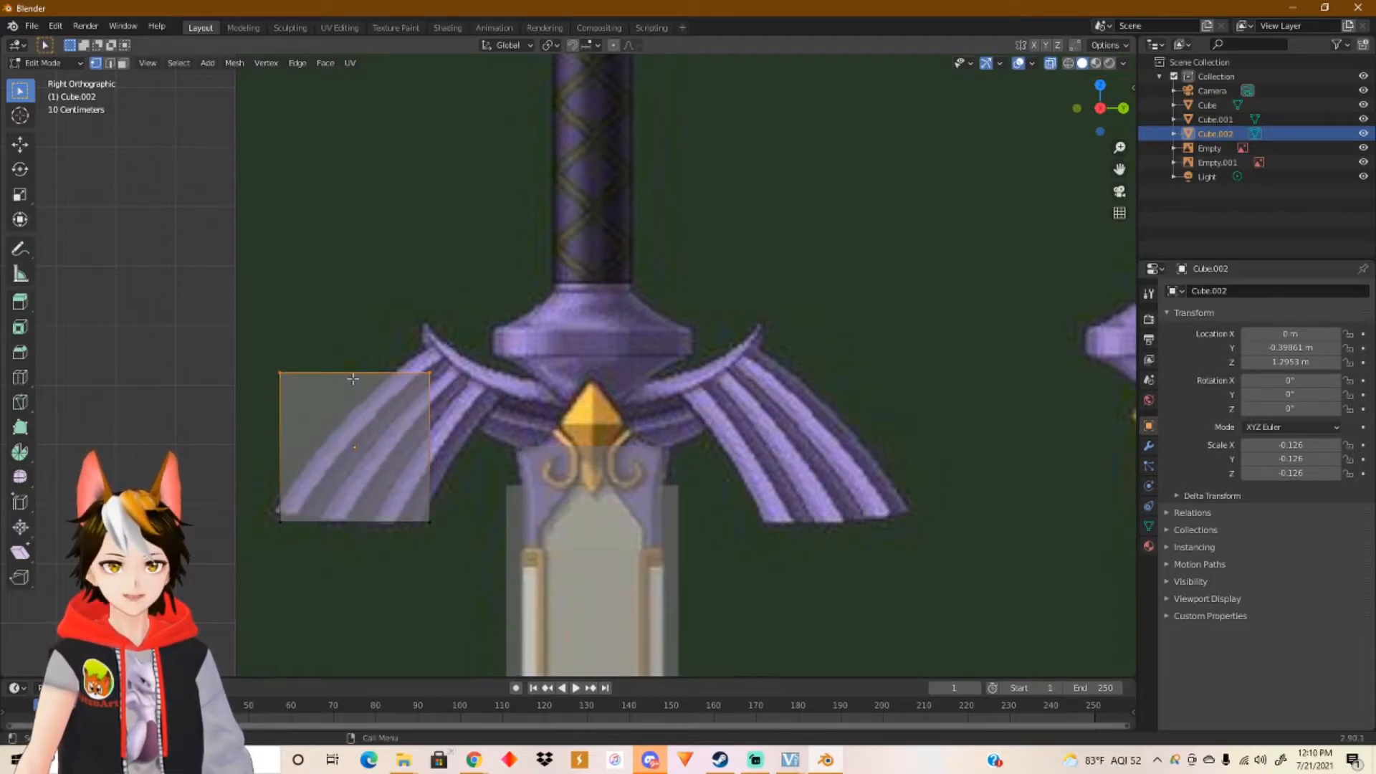
Step: Shift the wing cube's top vertices along Y toward the hilt and fit its outer top and bottom corners to the reference wing's outline
left_click(26, 146)
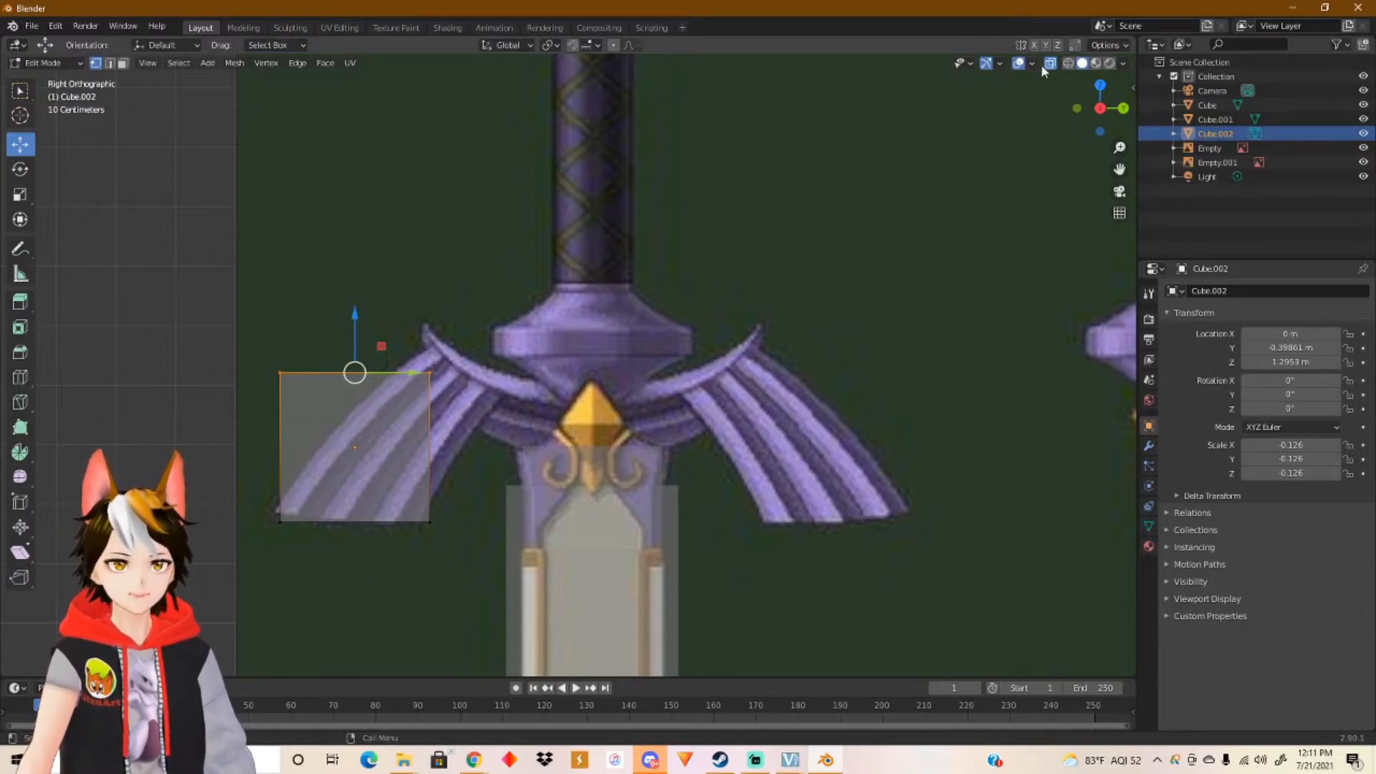
left_click_drag(415, 372, 490, 384)
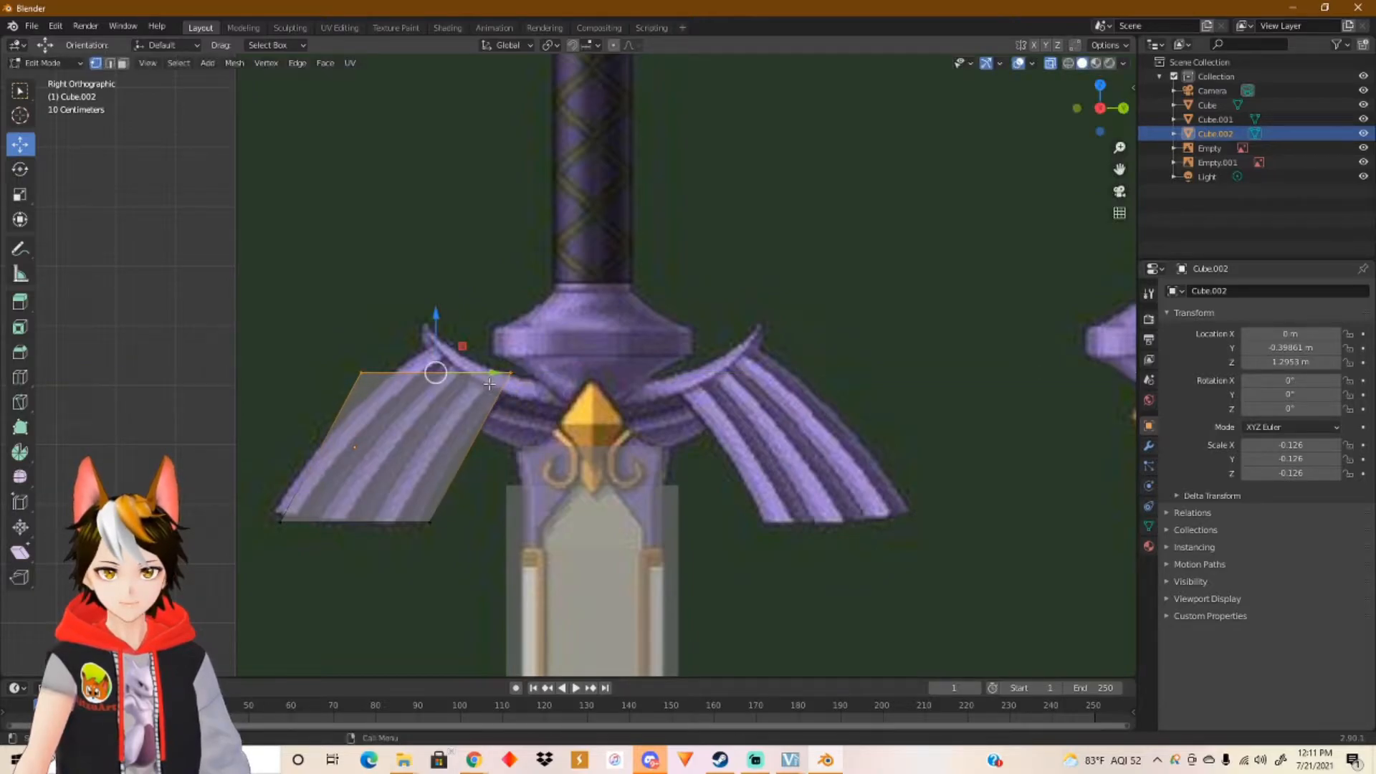
left_click_drag(367, 382, 381, 395)
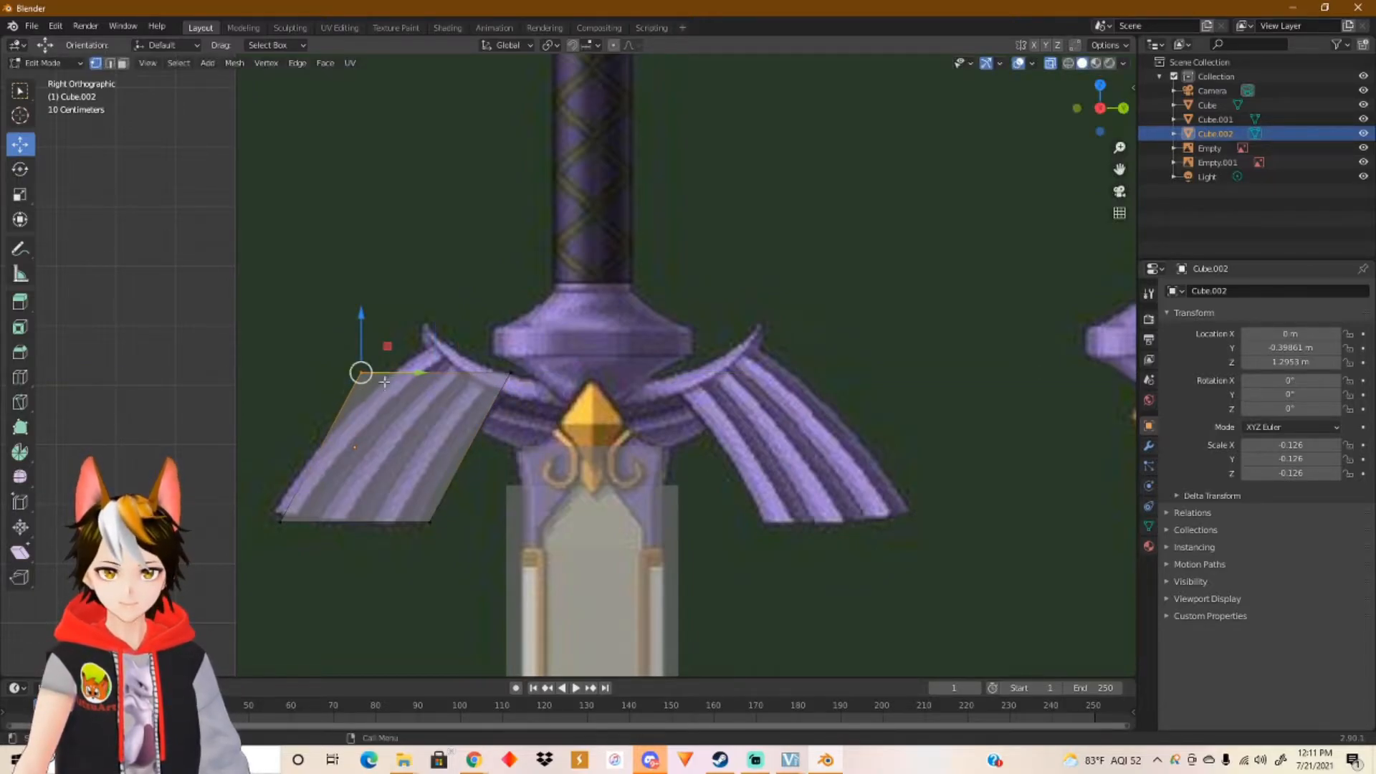
left_click_drag(389, 348, 463, 320)
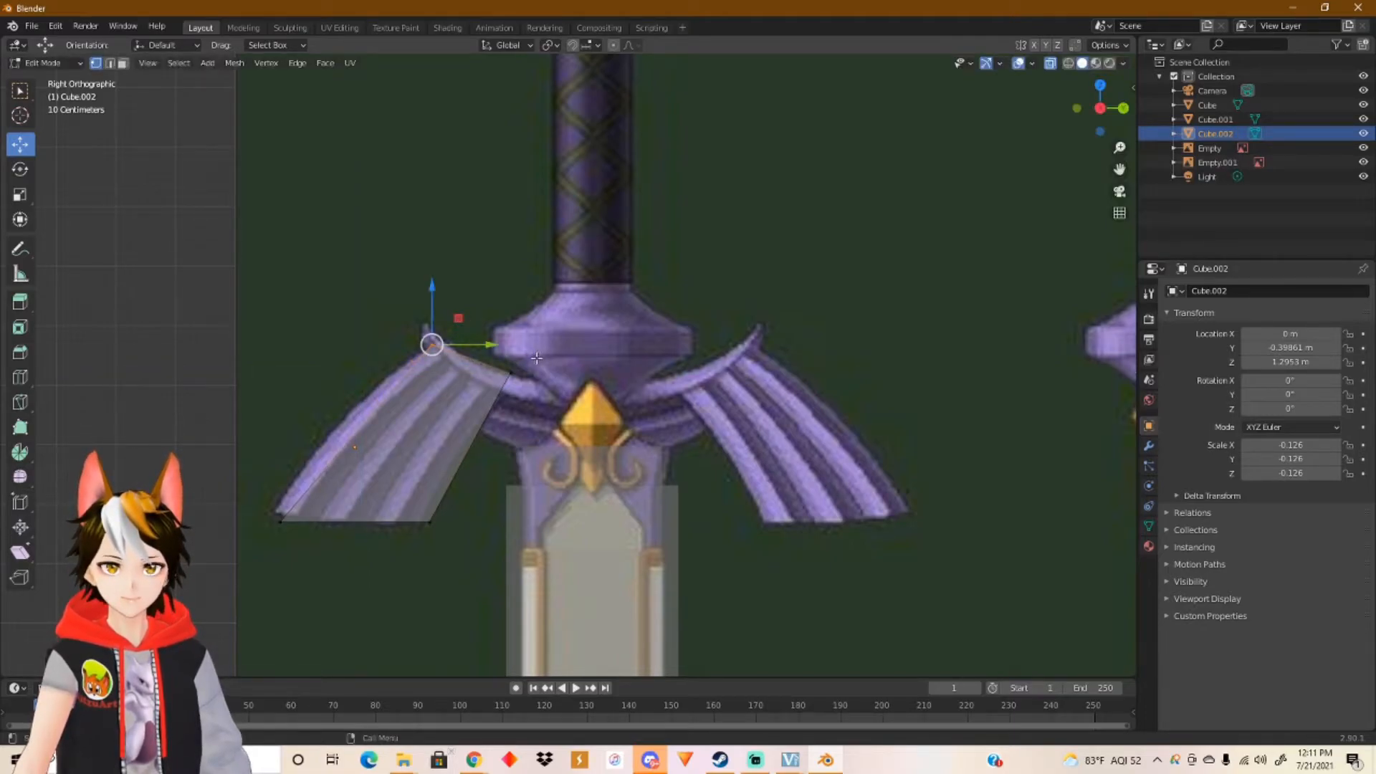
left_click_drag(458, 318, 452, 297)
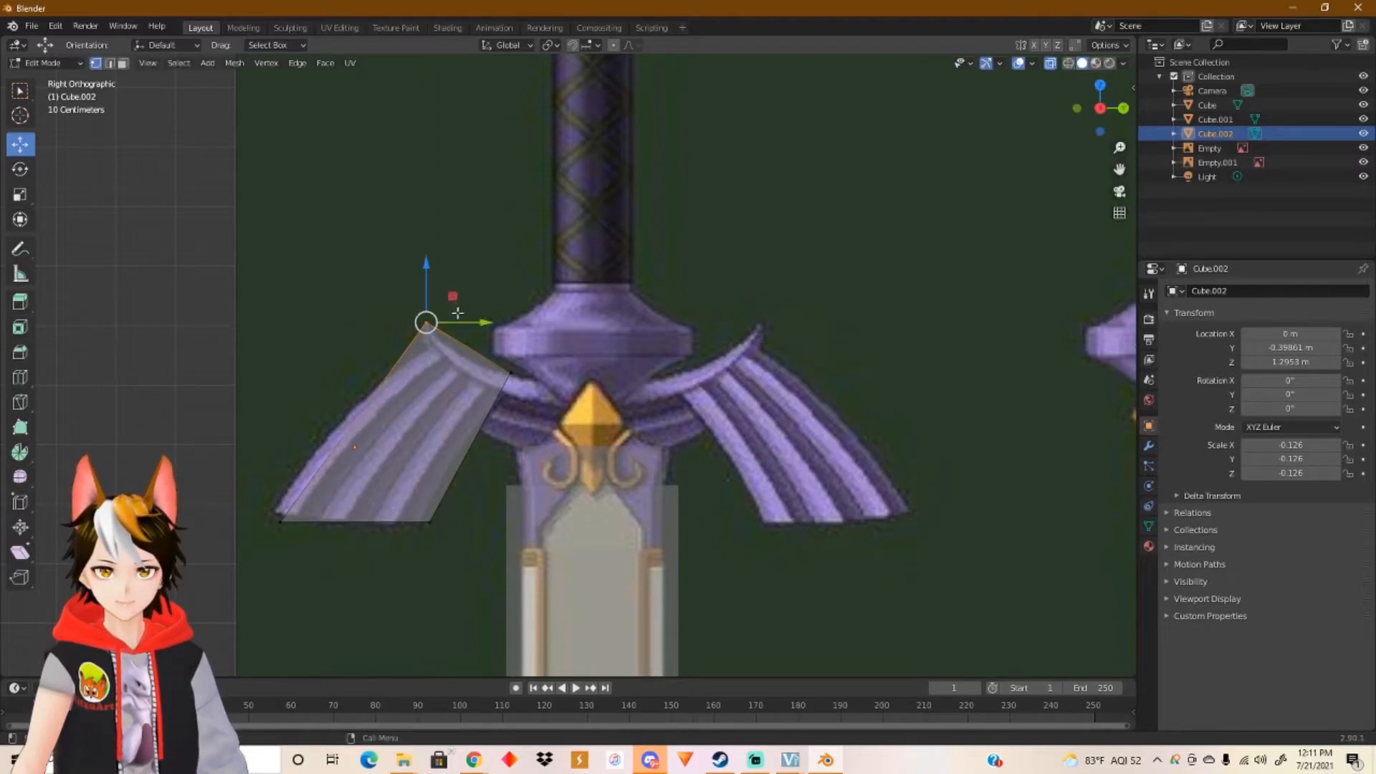
left_click_drag(249, 488, 314, 543)
left_click_drag(307, 495, 298, 488)
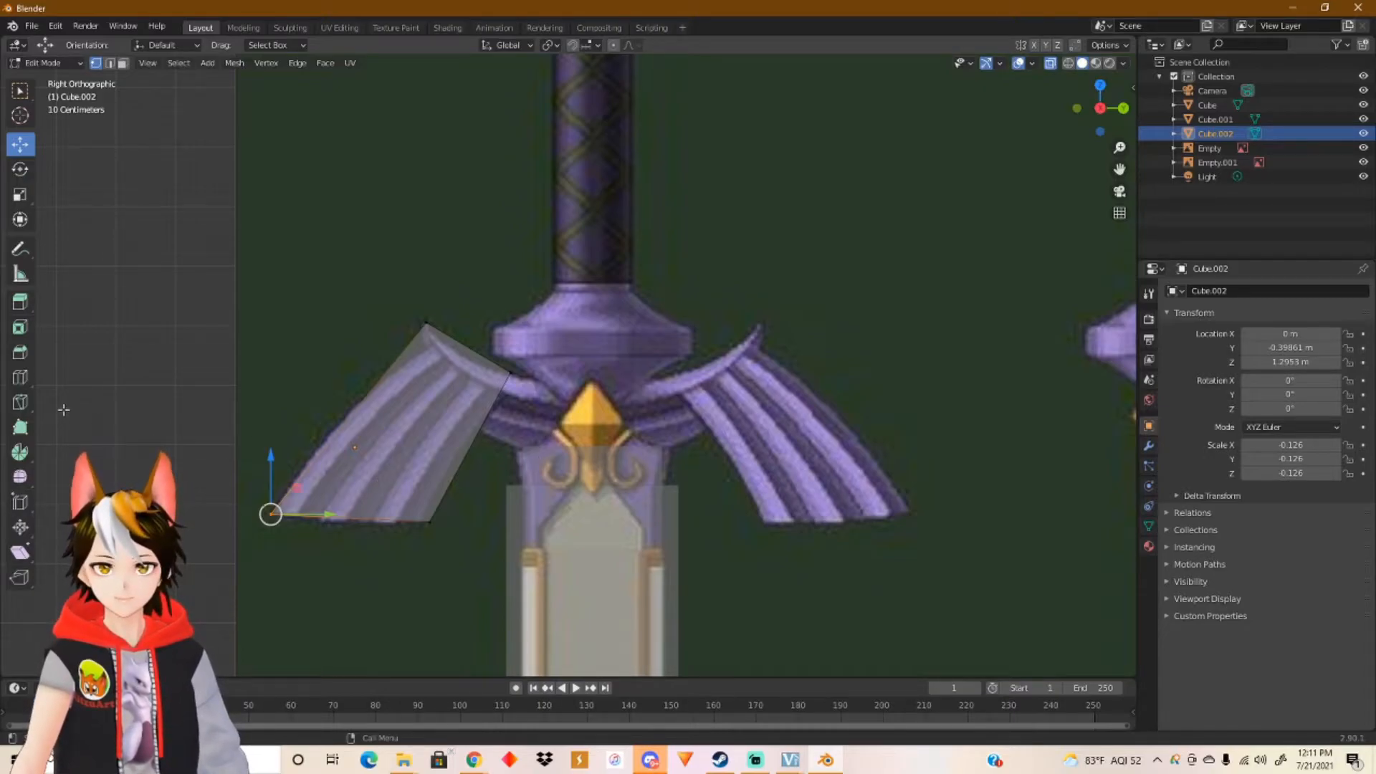
Step: Add a single loop cut across the wing's length and slide it above the middle toward the upper edge
left_click(20, 379)
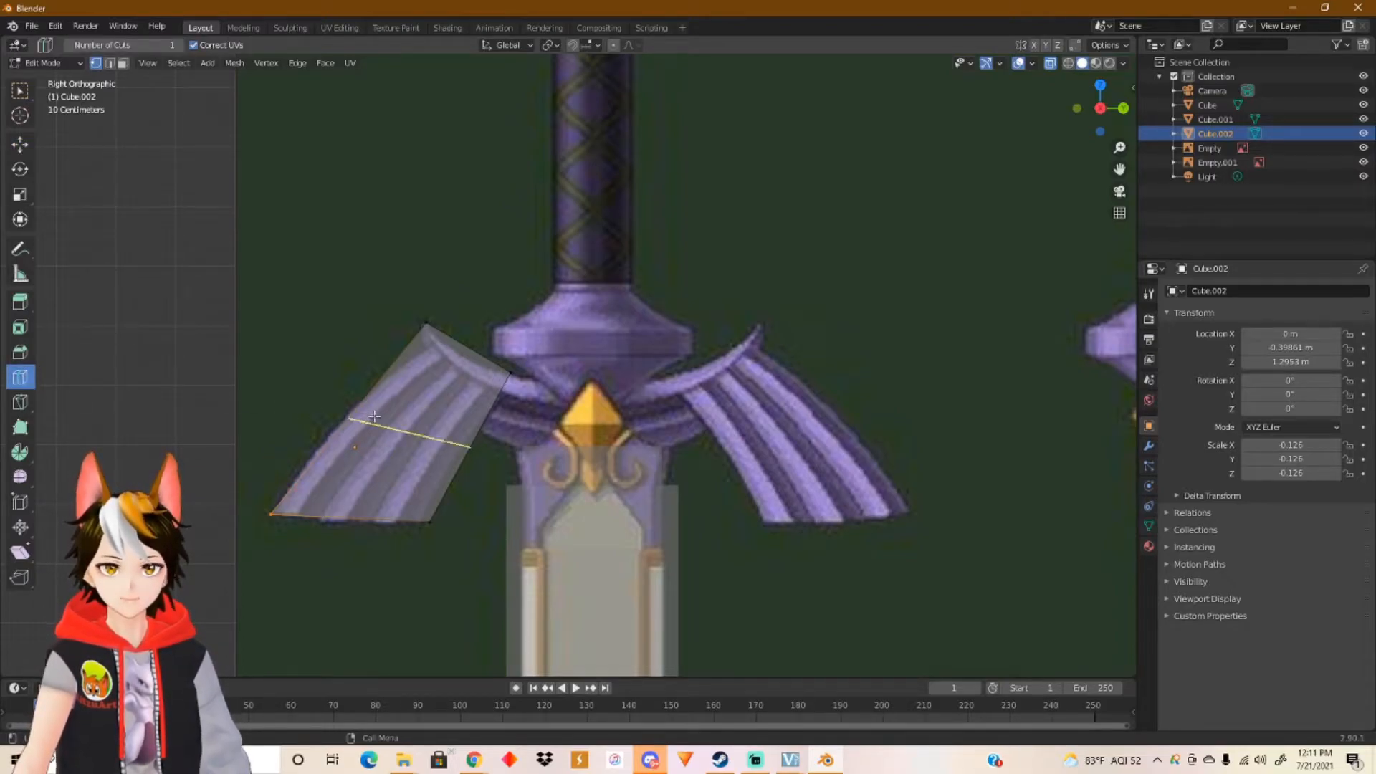
left_click(443, 428)
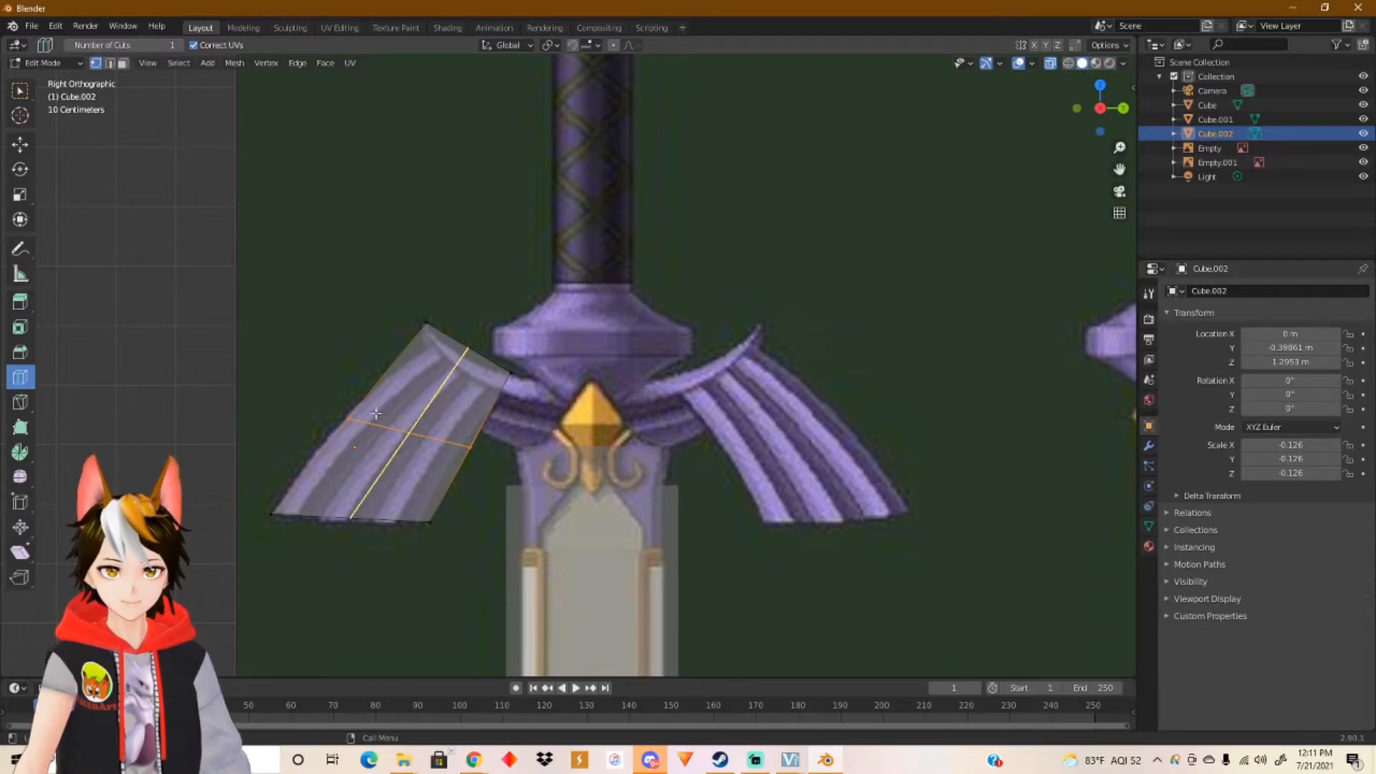
key("ctrl+z")
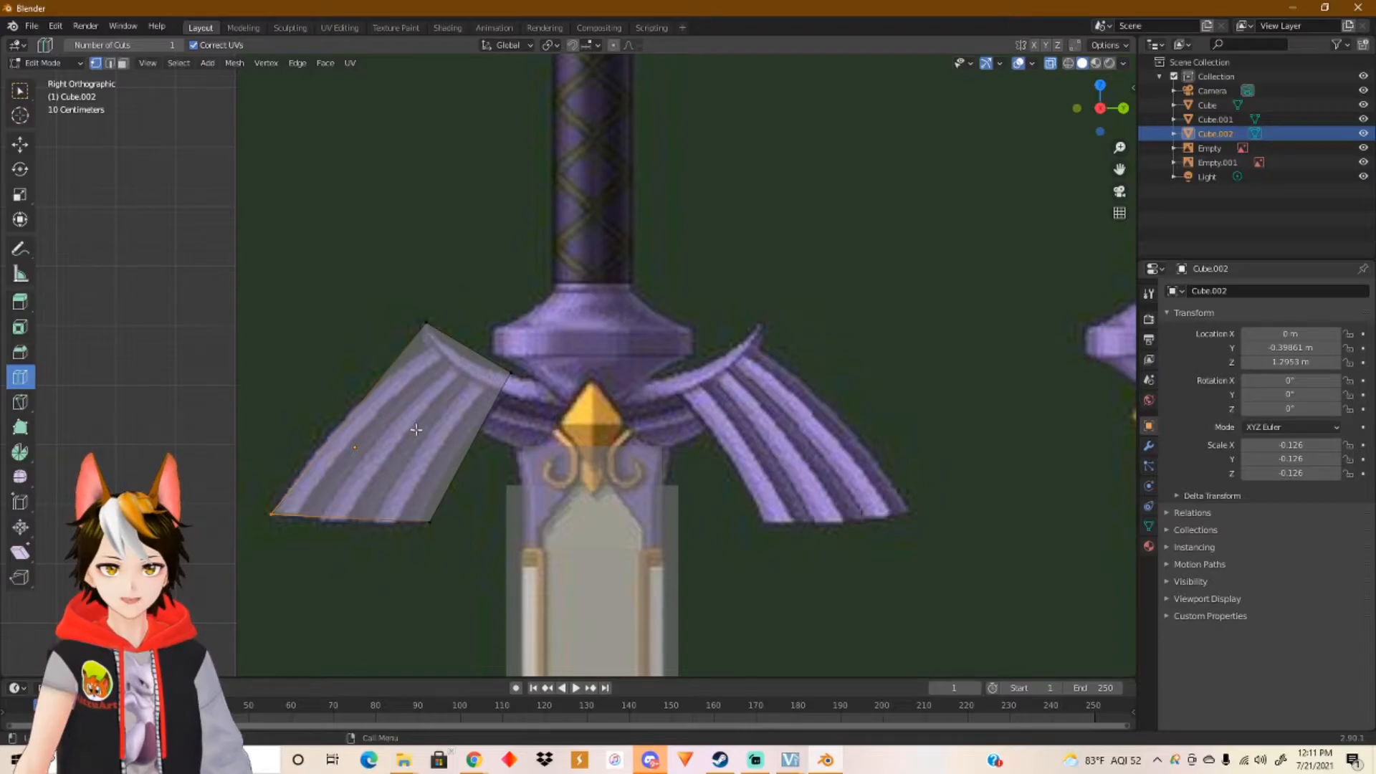
left_click_drag(403, 403, 411, 392)
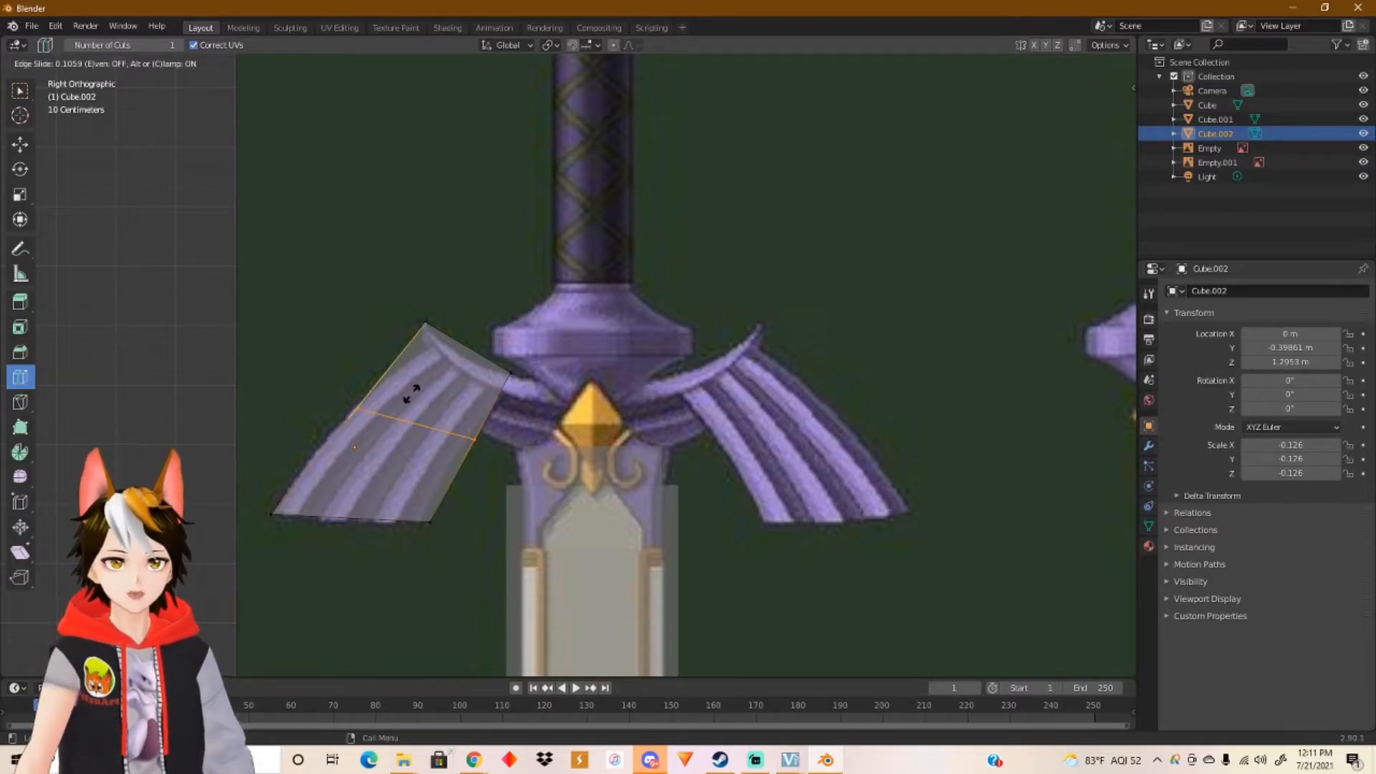
mouse_move(412, 394)
left_mouse_down()
mouse_move(441, 396)
mouse_move(412, 421)
mouse_move(438, 395)
left_mouse_up()
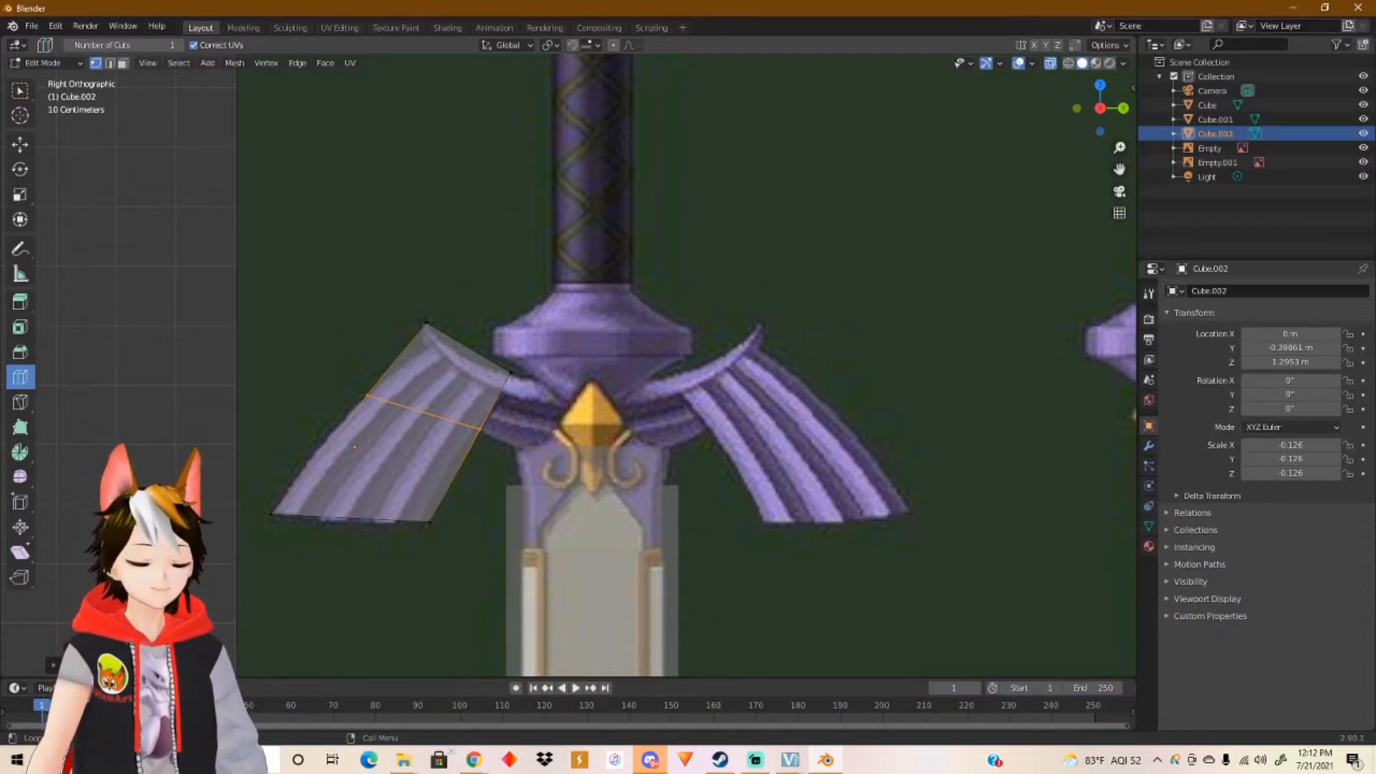
Step: Try a second loop cut across the lower half of the wing and undo it
left_click_drag(419, 459, 372, 464)
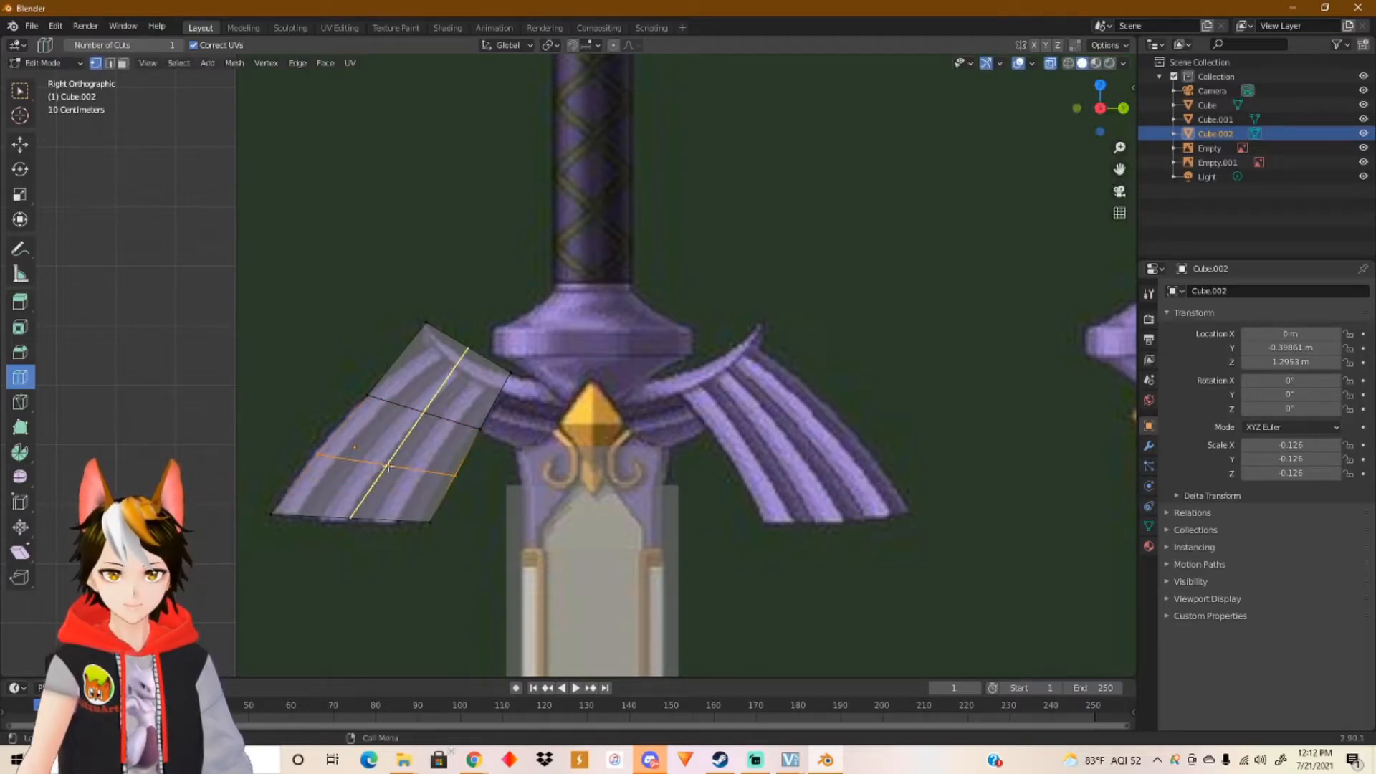
key("ctrl+z")
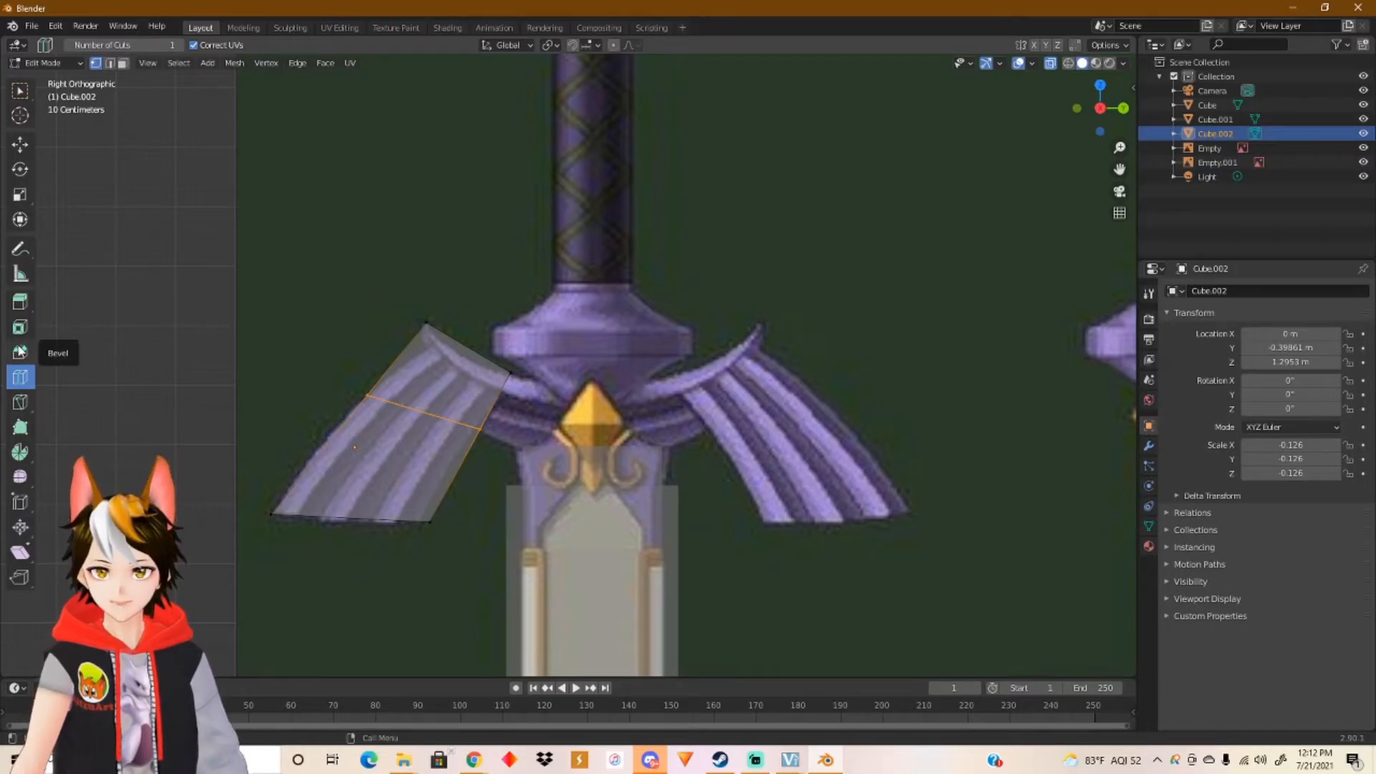
Step: Extrude the wing's upper inner side face toward the guard's gold gem and raise the extruded end along Z to follow the reference
left_click(24, 303)
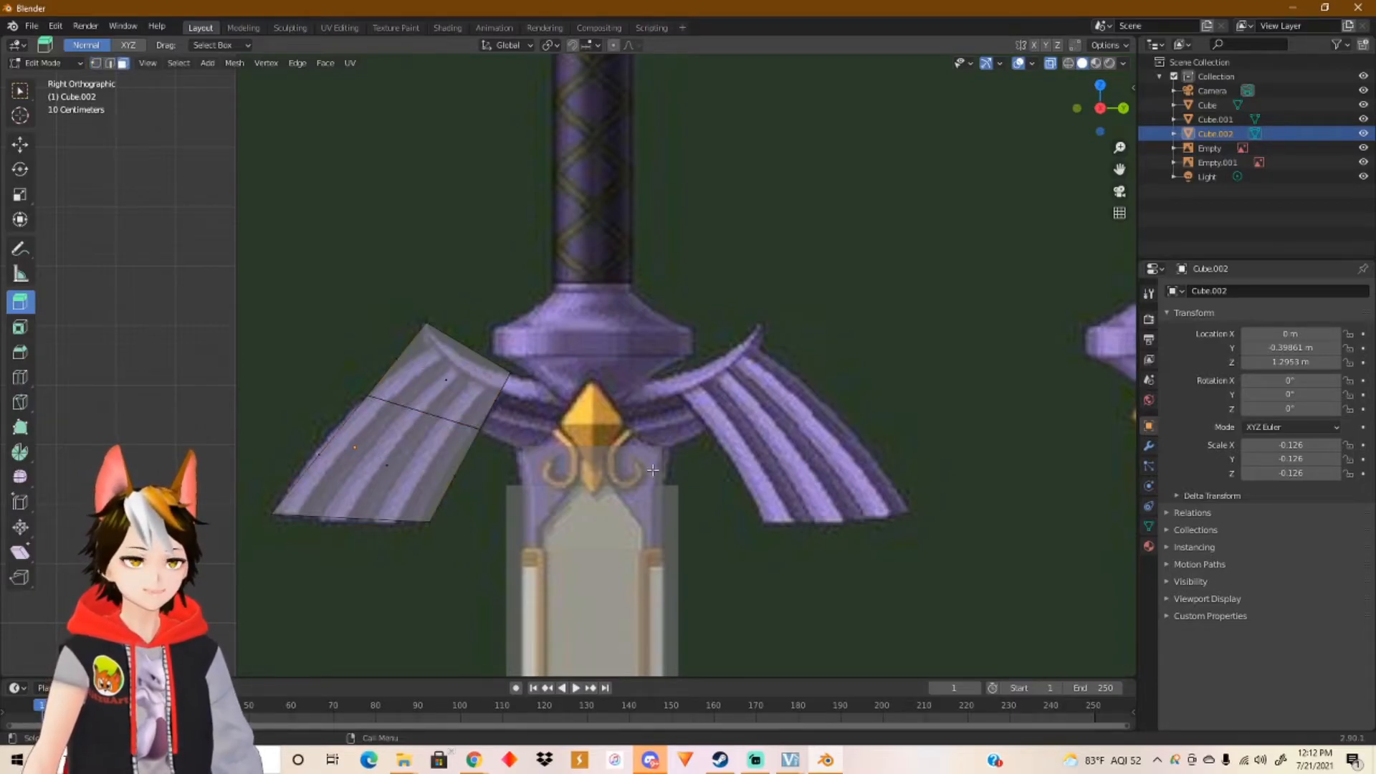
scroll(632, 466, "up", 2)
middle_click_drag(568, 465, 578, 434)
scroll(395, 479, "down", 5)
scroll(430, 444, "up", 2)
scroll(510, 436, "up", 2)
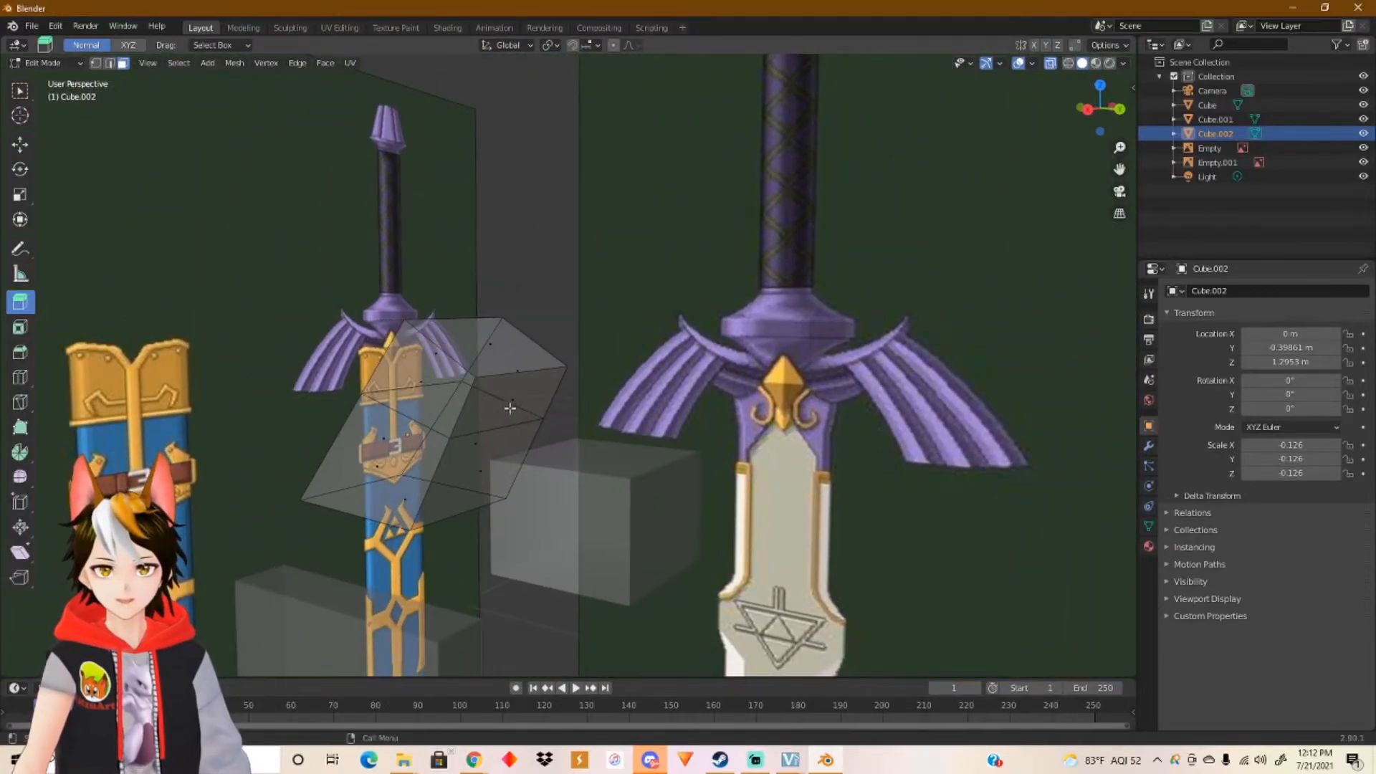
scroll(511, 403, "up", 4)
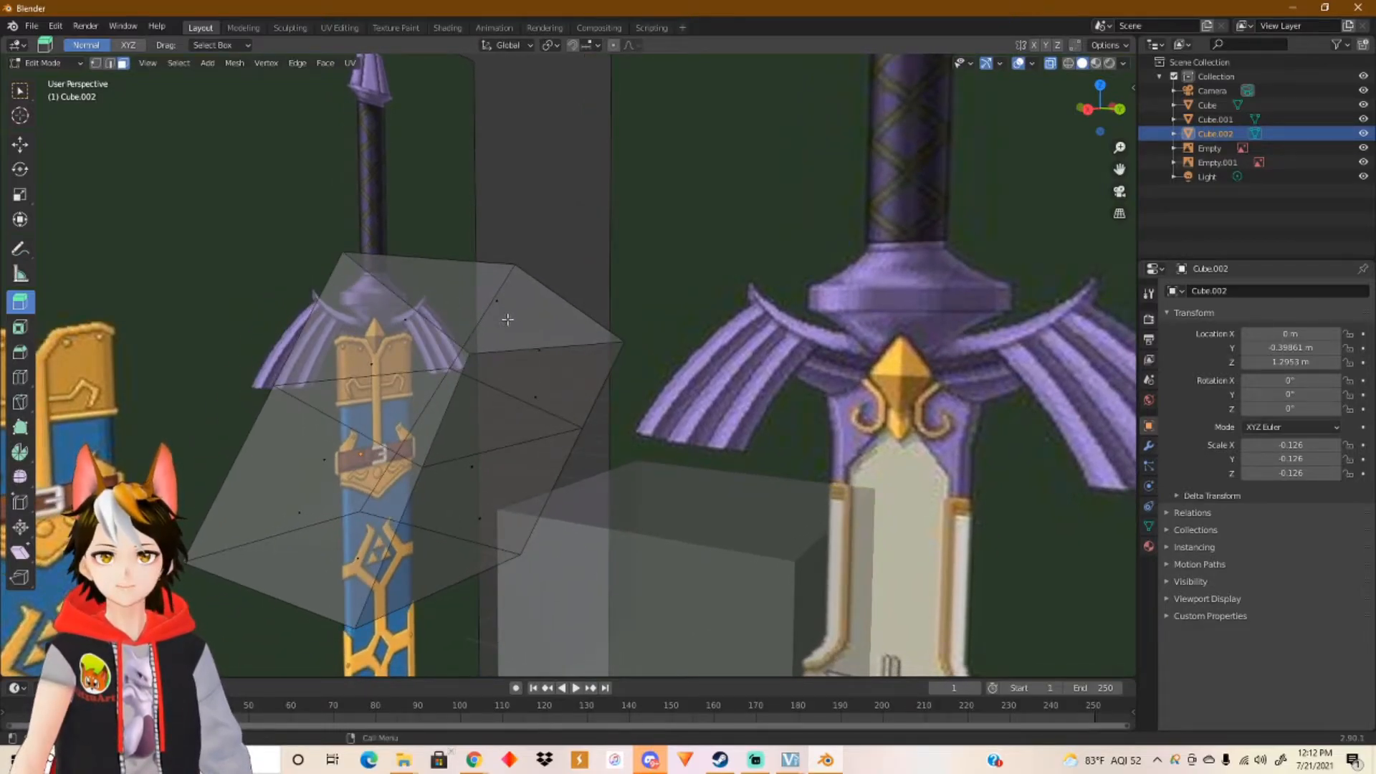
left_click(538, 399)
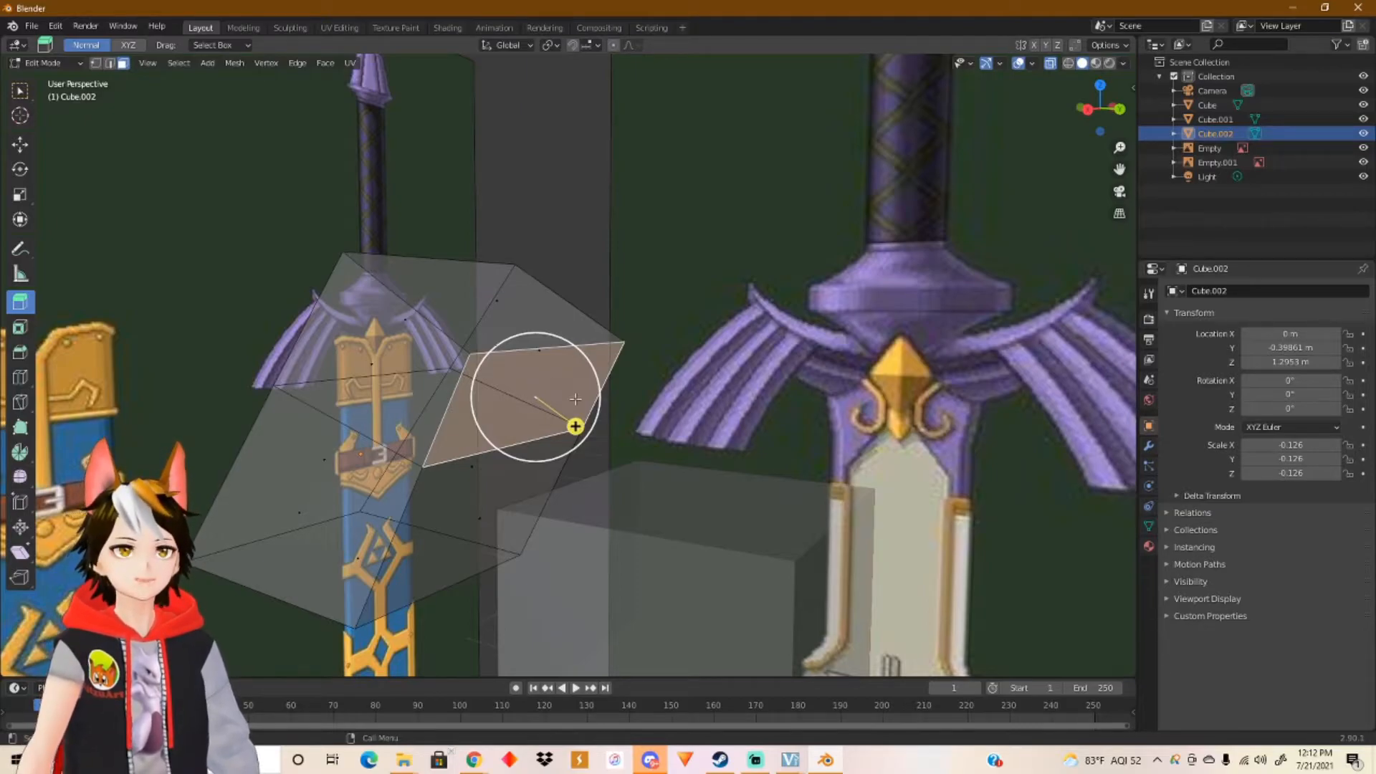
left_click(1087, 109)
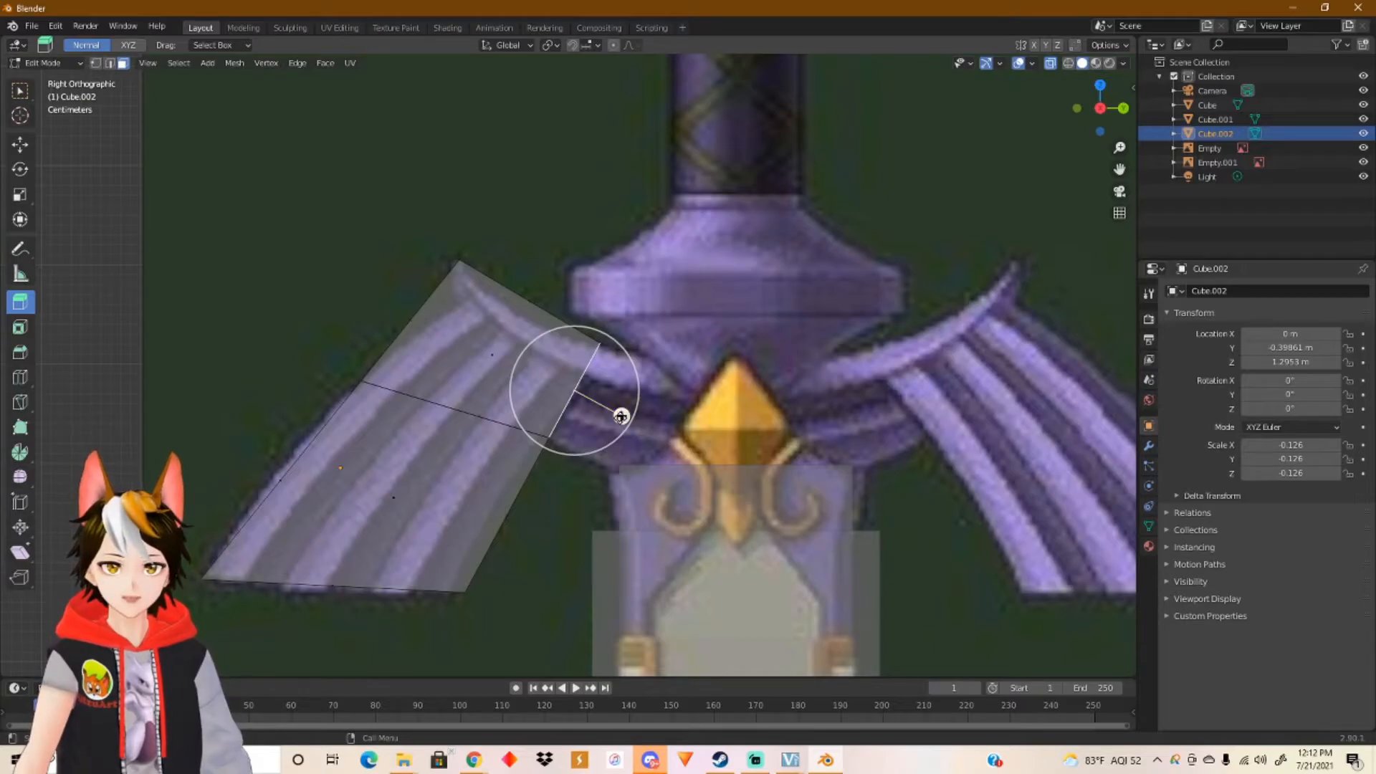
left_click_drag(620, 416, 801, 441)
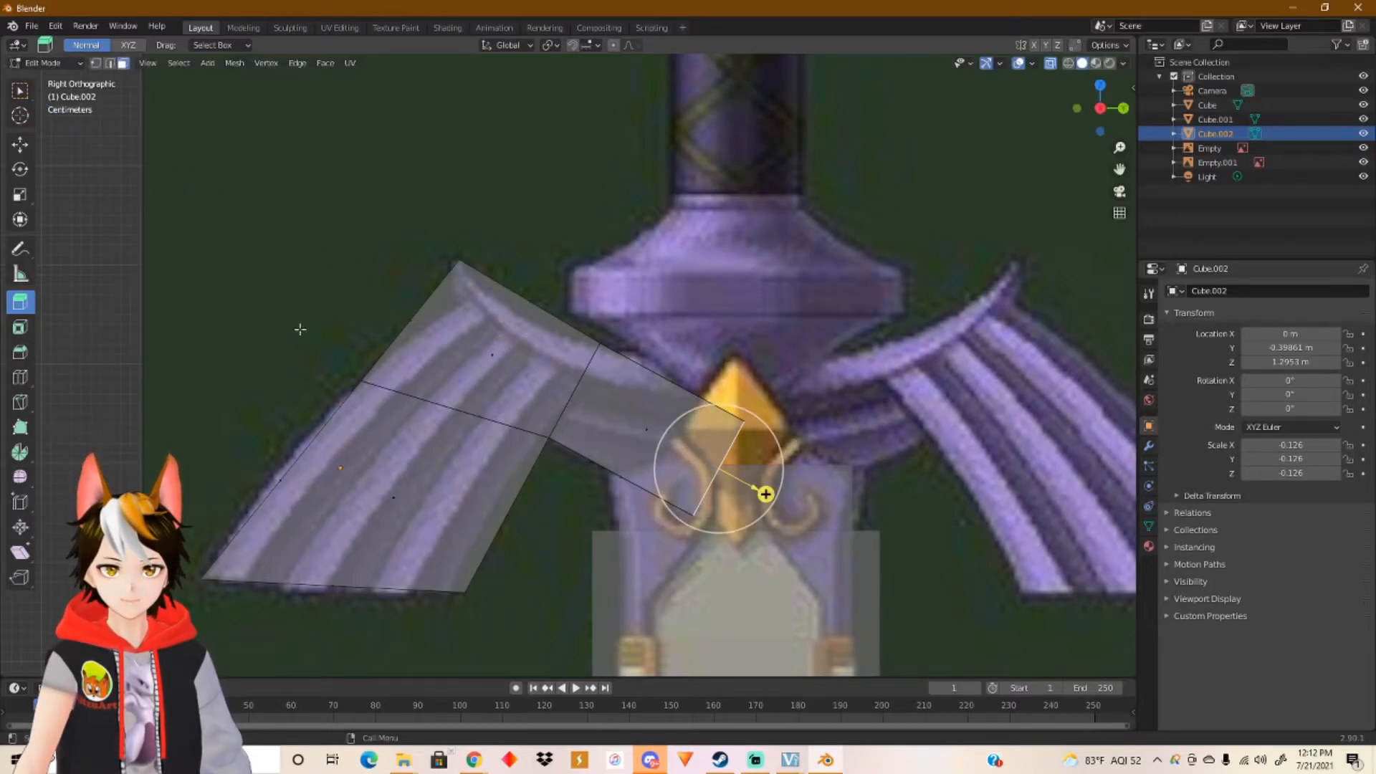
left_click(27, 147)
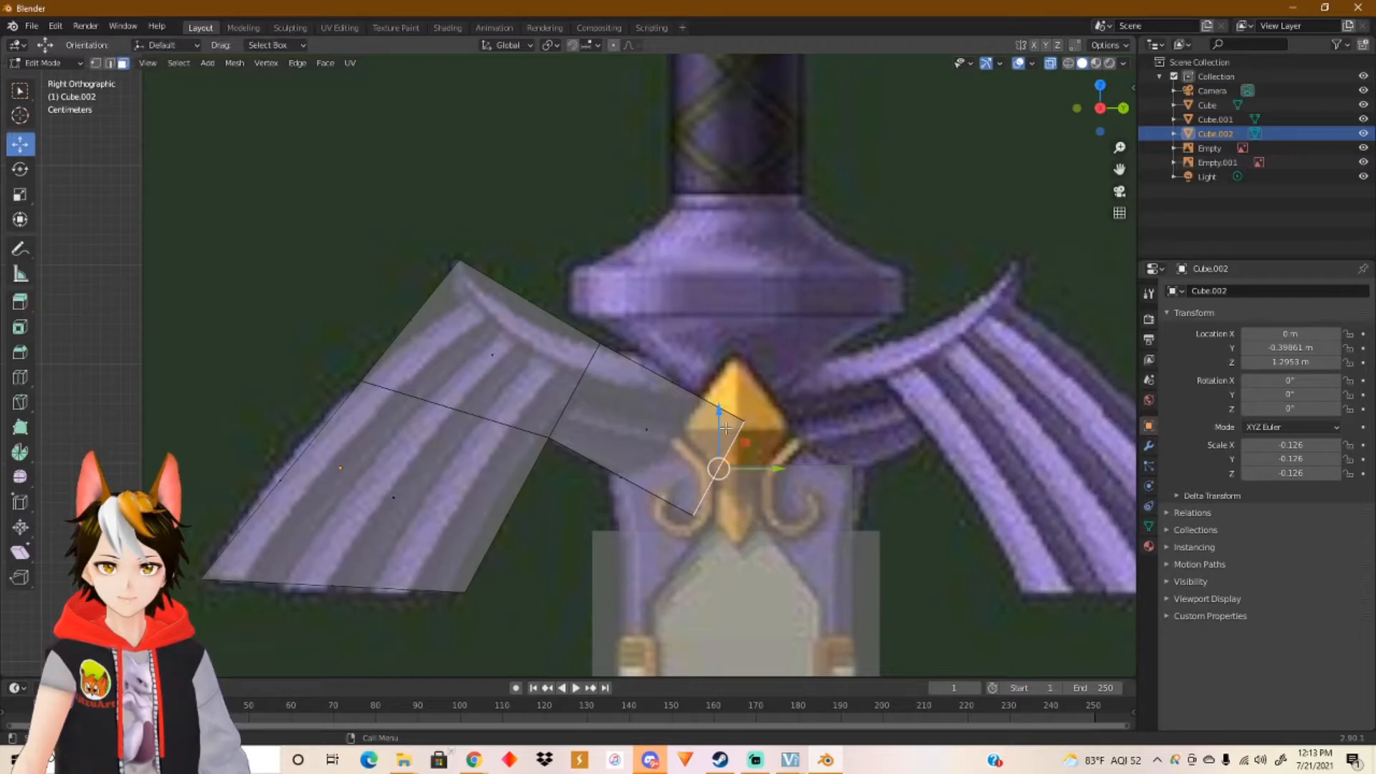
left_click_drag(720, 411, 741, 368)
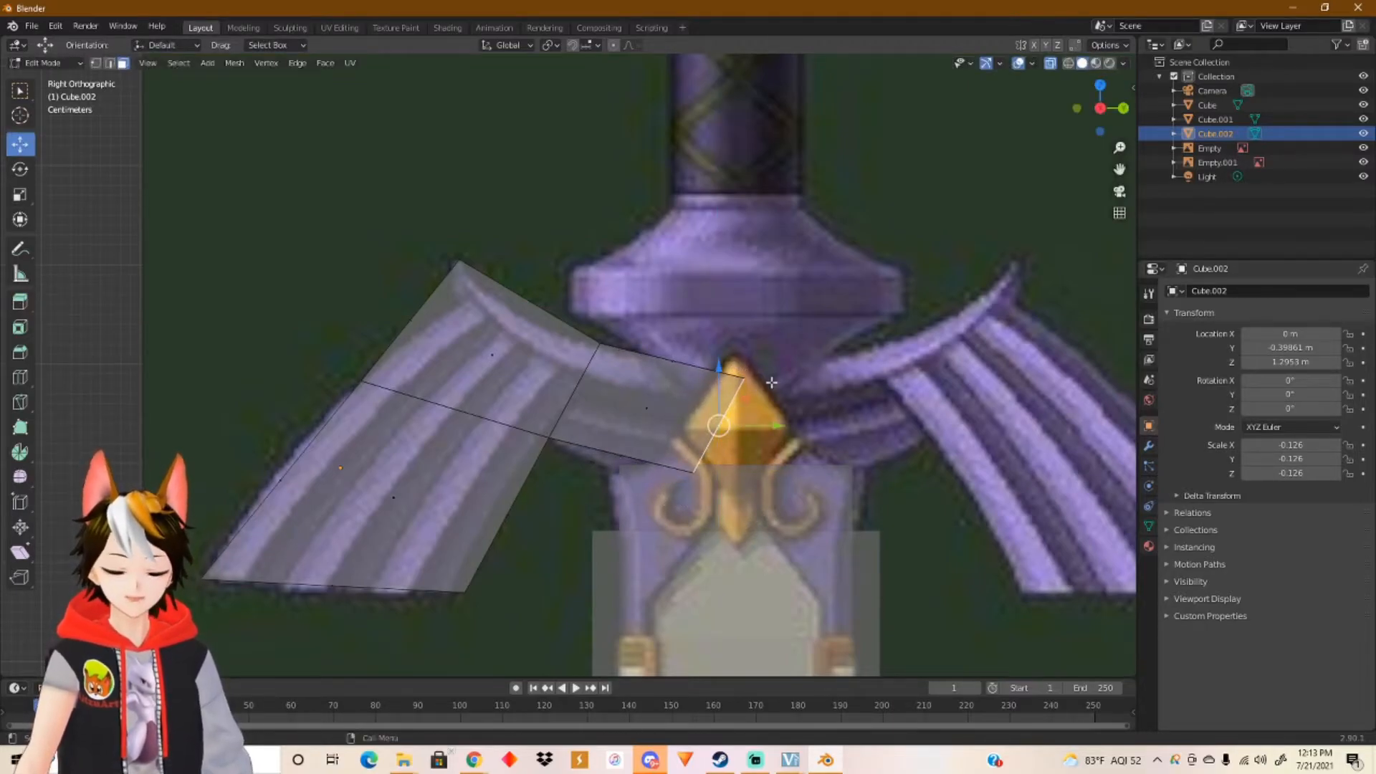
Step: Switch to vertex selection and try flattening the extruded end by scaling it to 0 along Y
key("1")
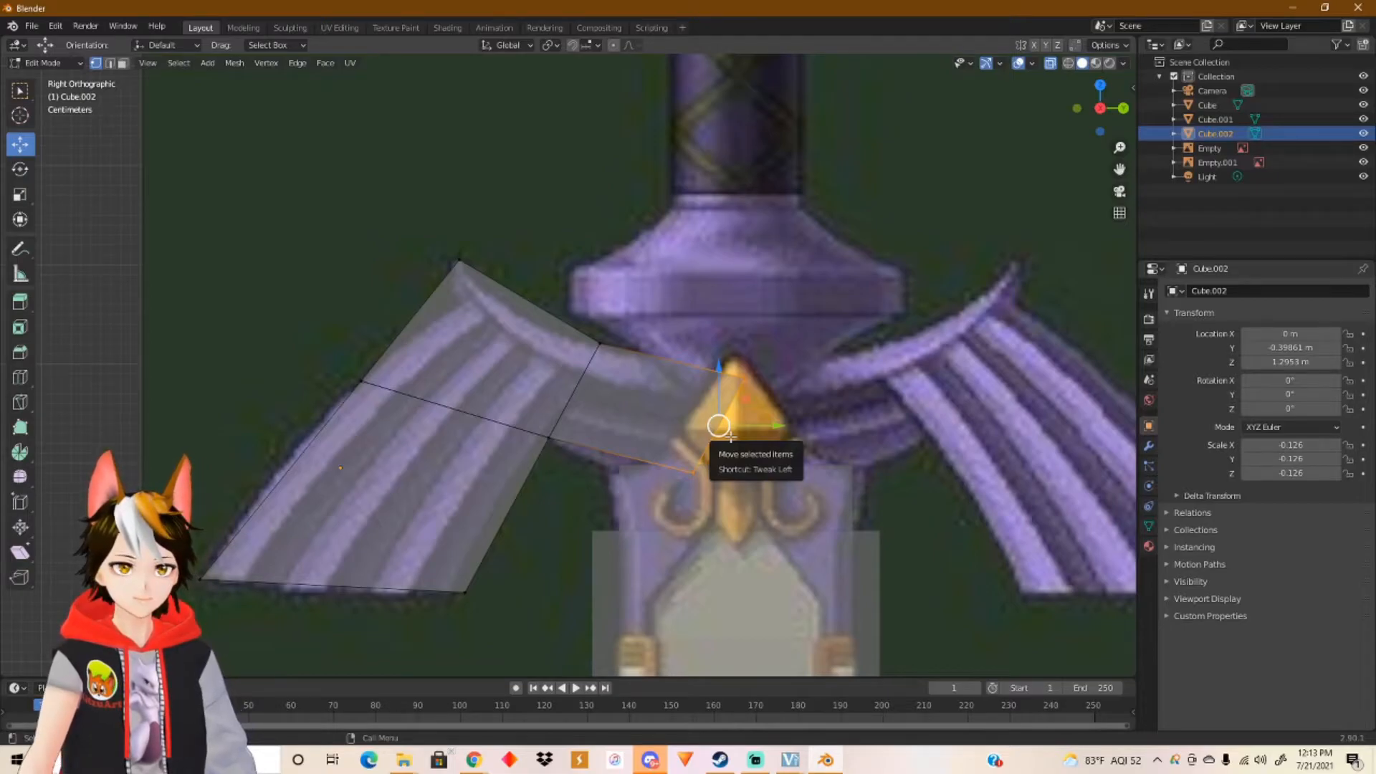
key("shift+s")
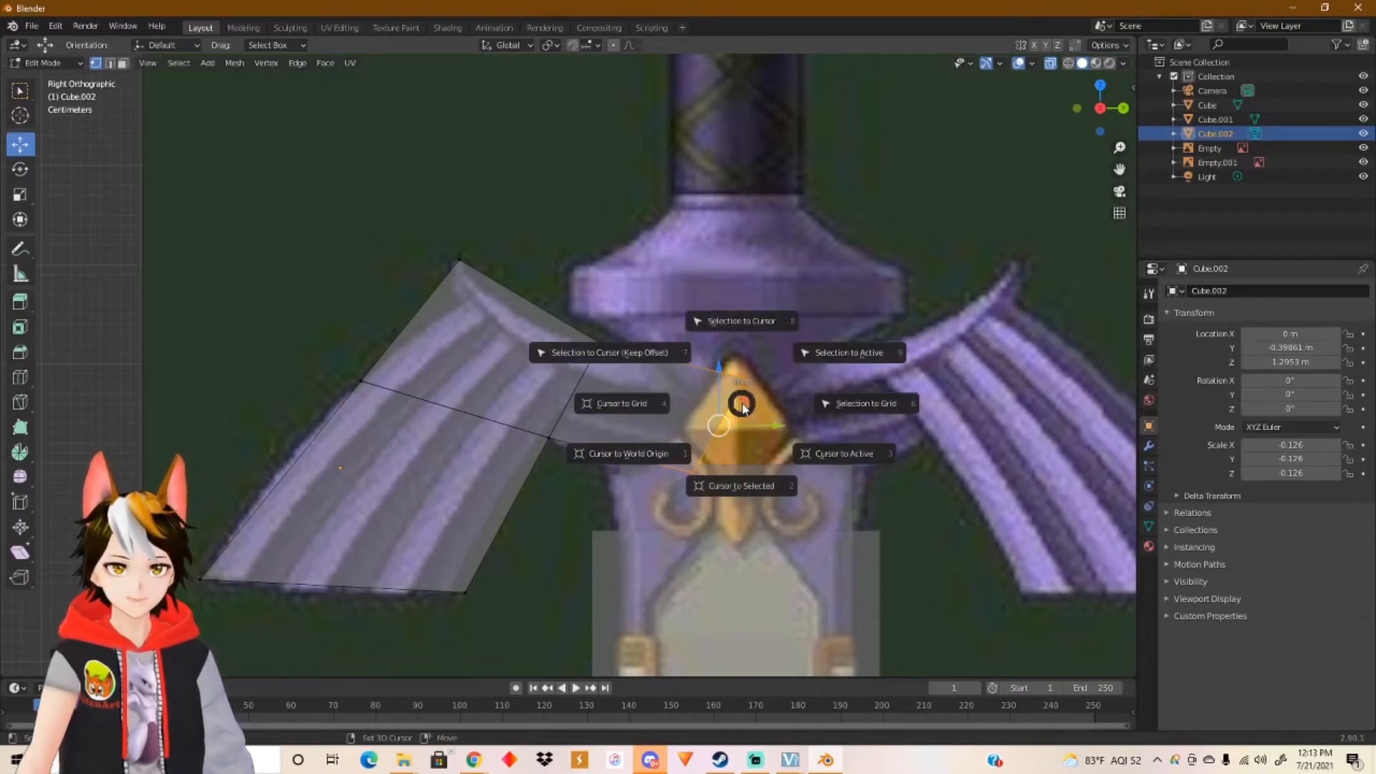
left_click(481, 258)
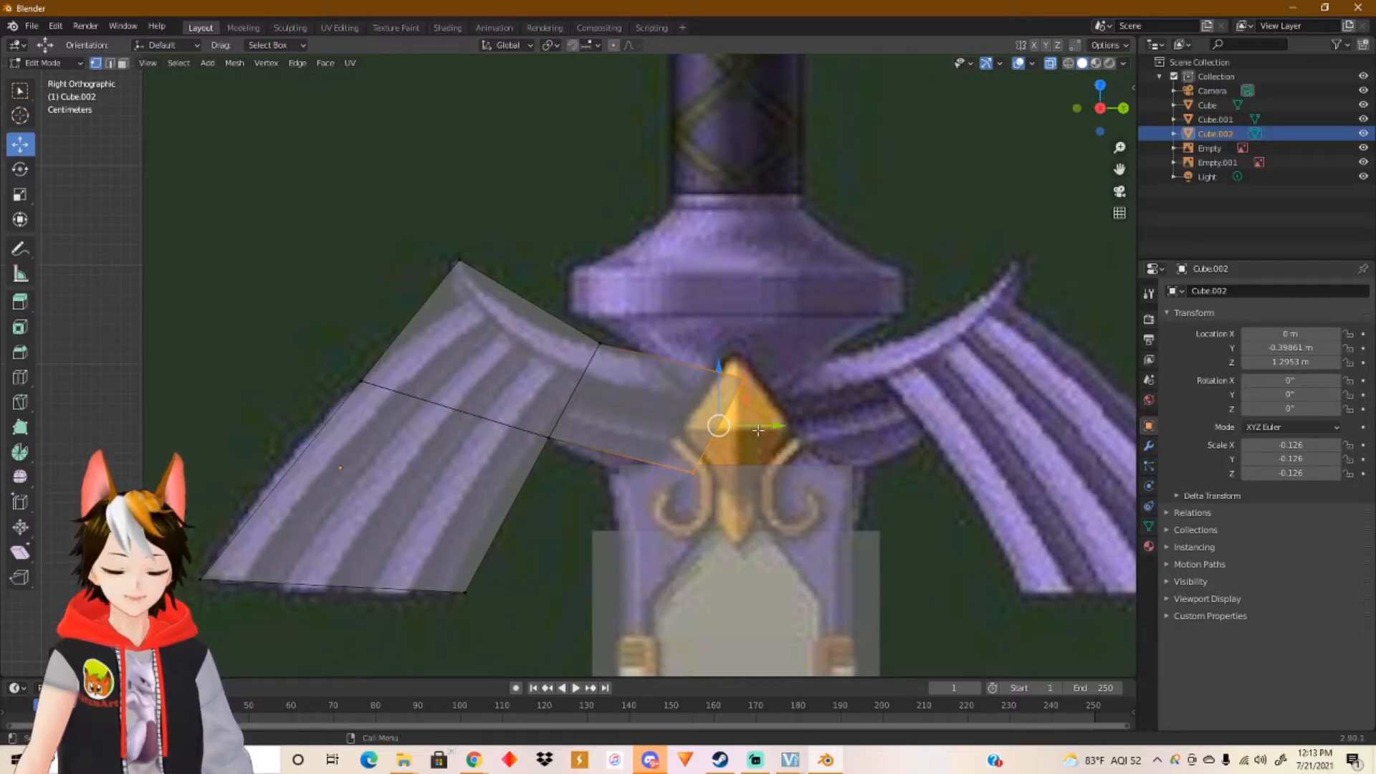
key("s")
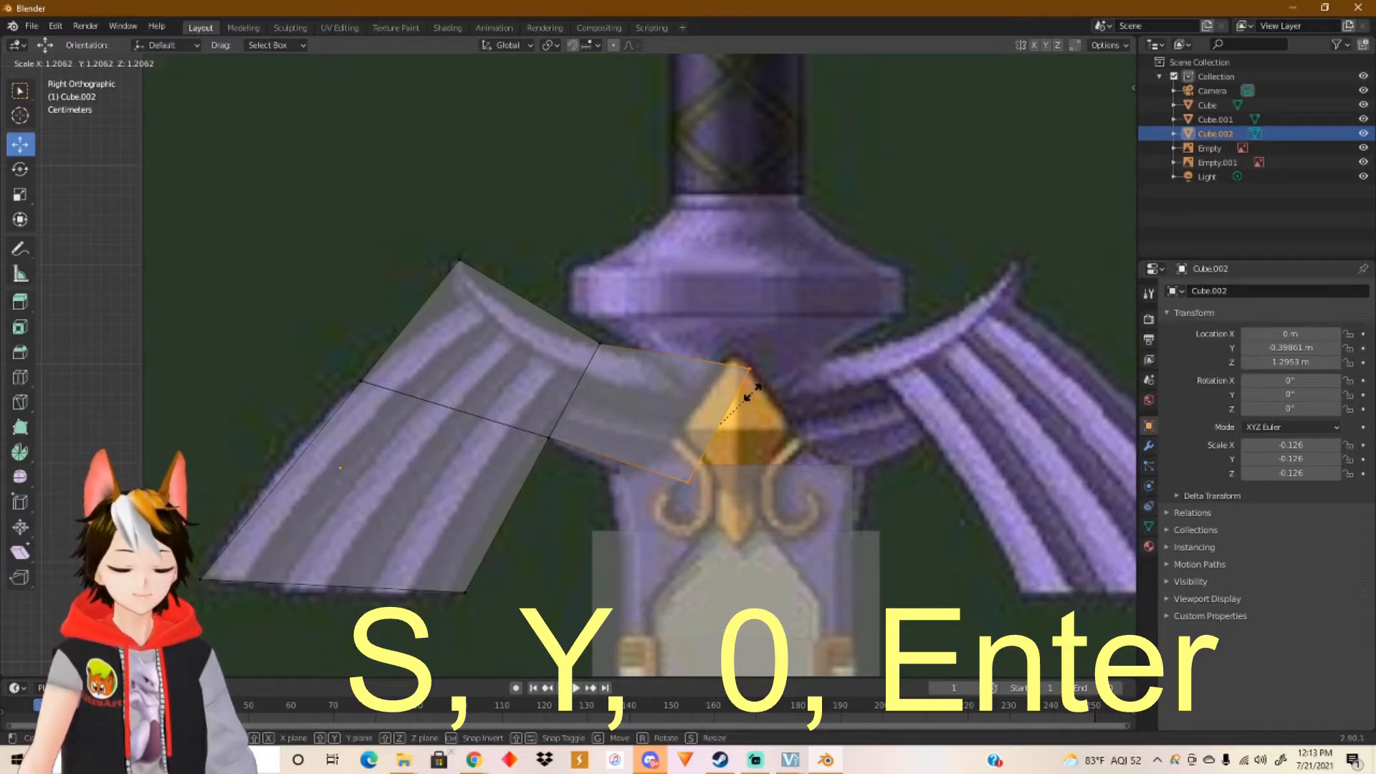
key("y")
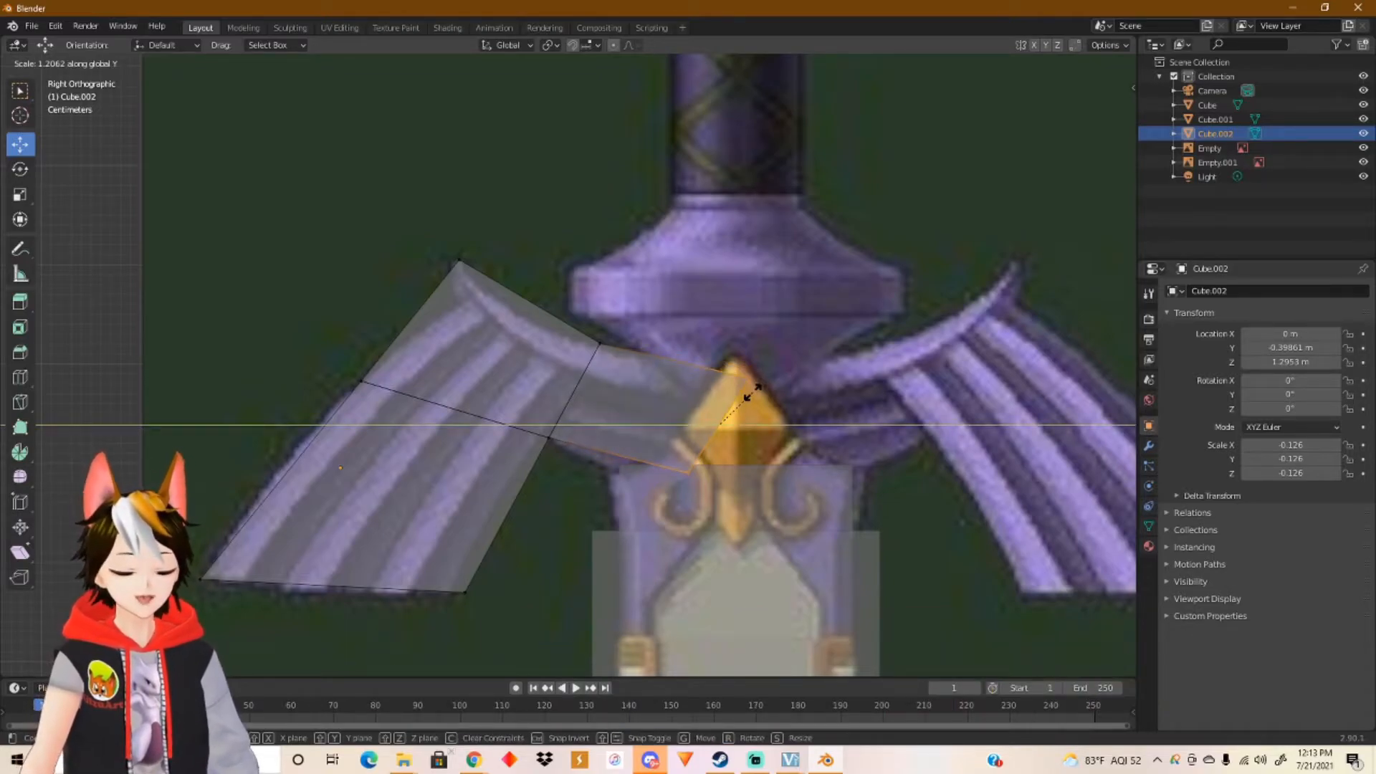
type("0")
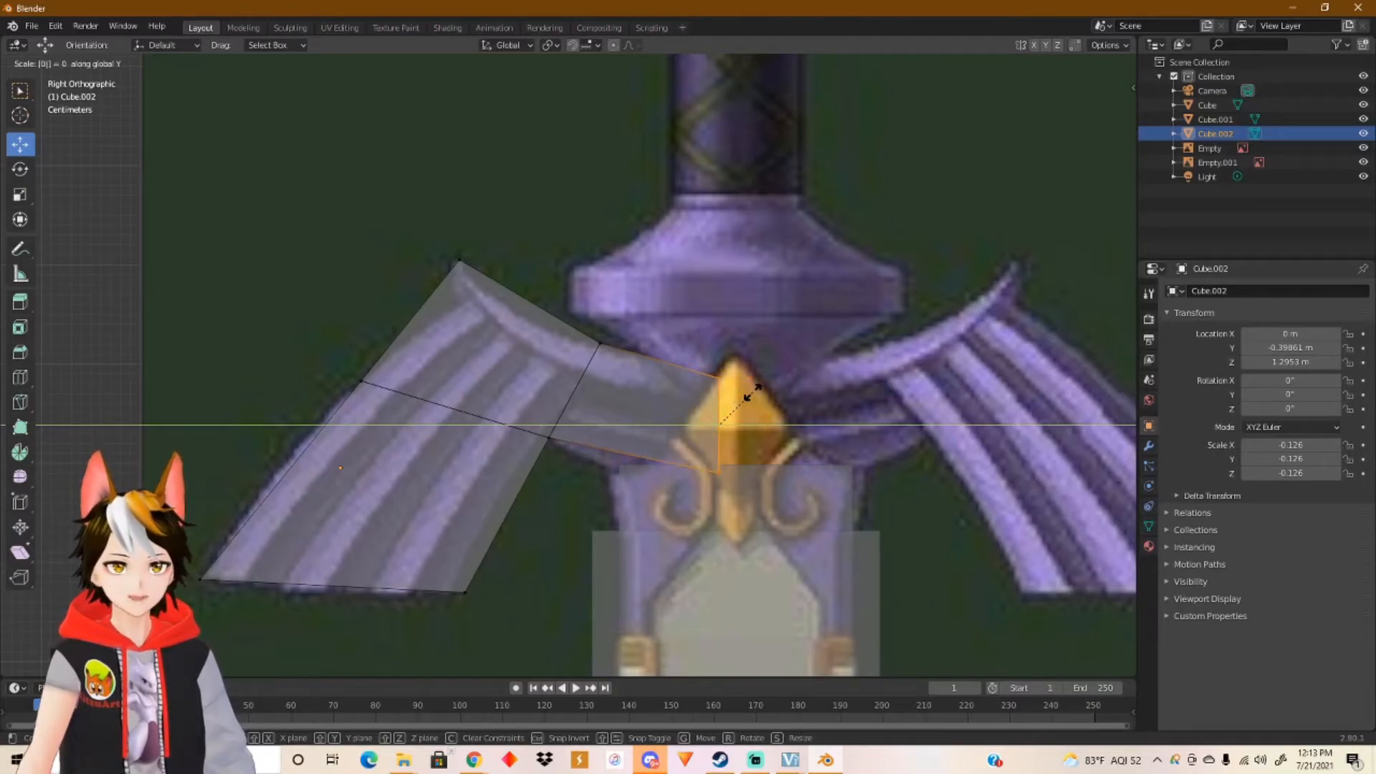
key("Return")
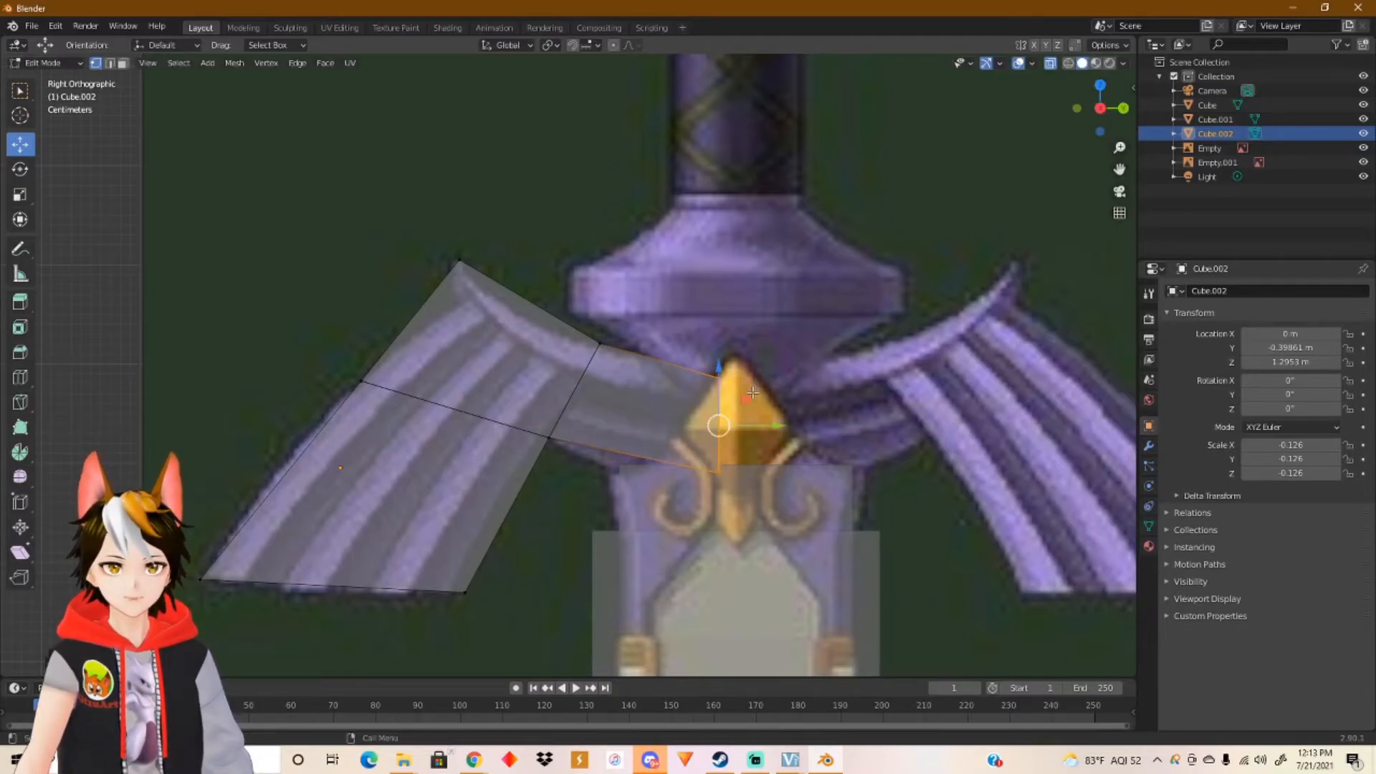
Step: Try collapsing the extruded end's vertices by scaling them to 0 along Z in the right view
middle_click_drag(744, 438, 681, 449)
scroll(681, 449, "down", 5)
middle_click_drag(563, 463, 689, 411)
scroll(644, 424, "up", 2)
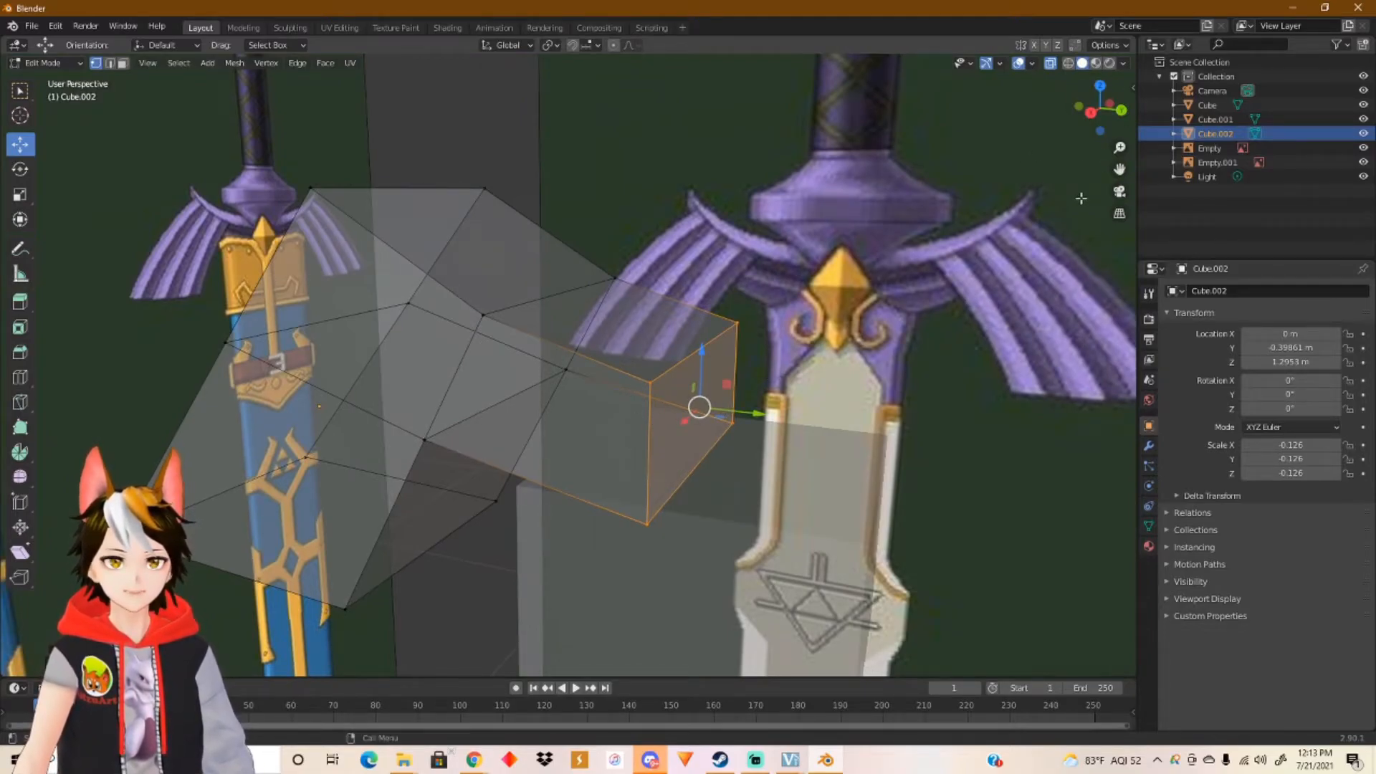
middle_click_drag(847, 326, 805, 301)
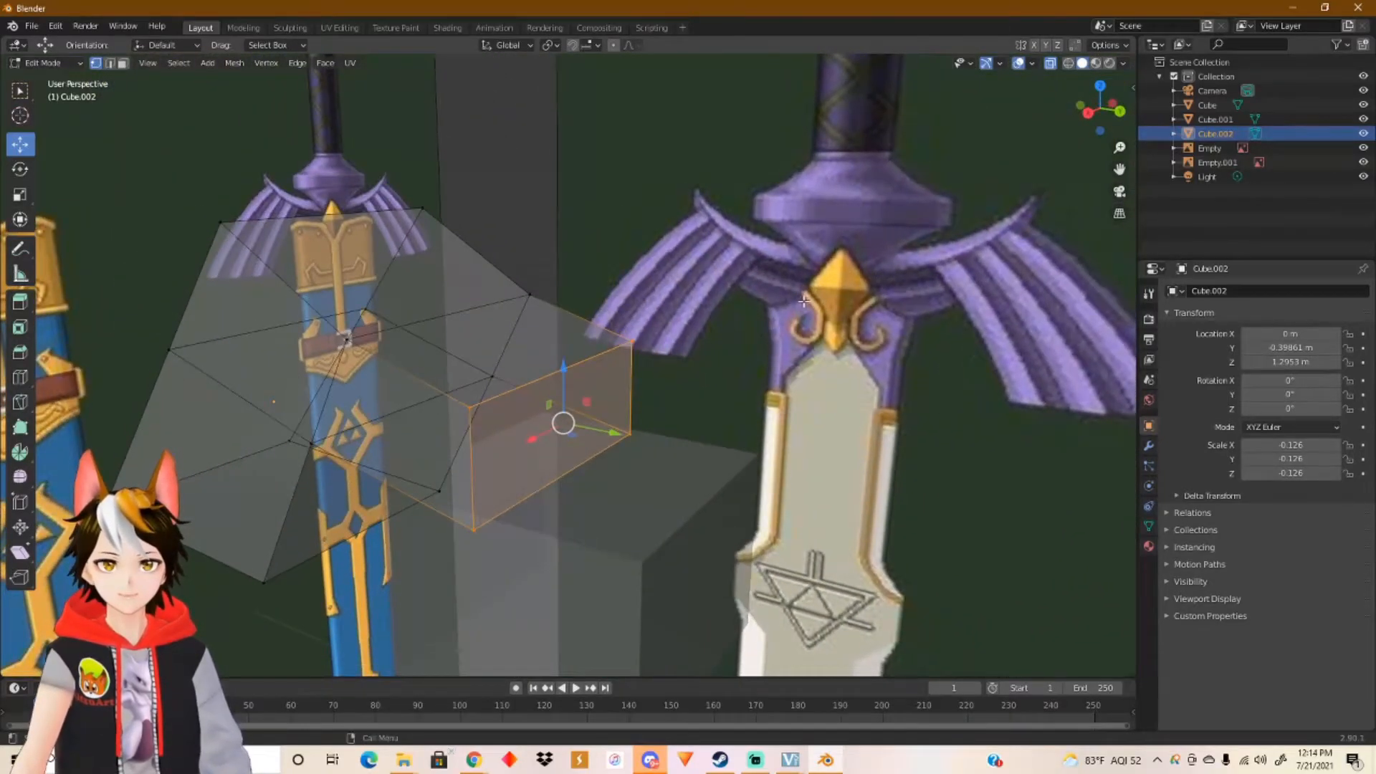
left_click(1088, 114)
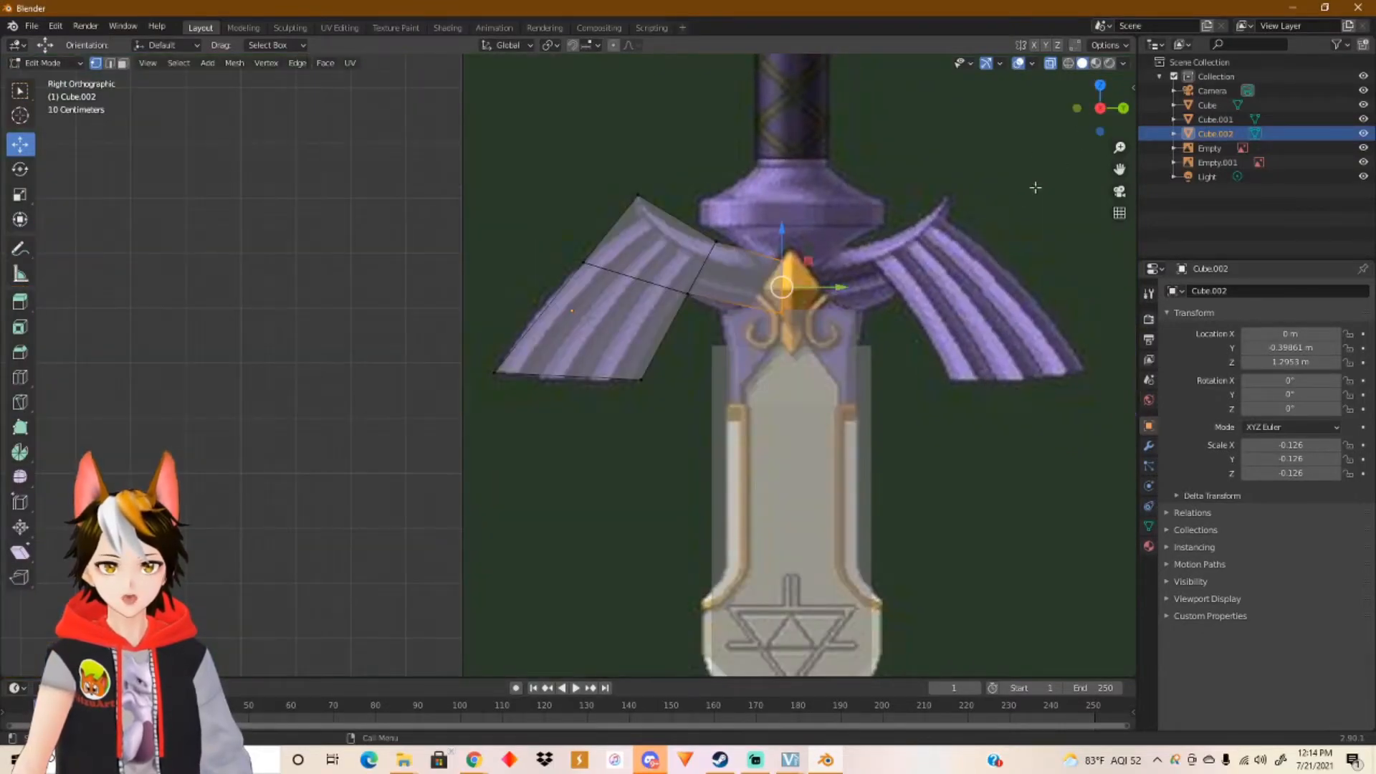
middle_click_drag(905, 287, 812, 385, "shift")
scroll(857, 357, "up", 2)
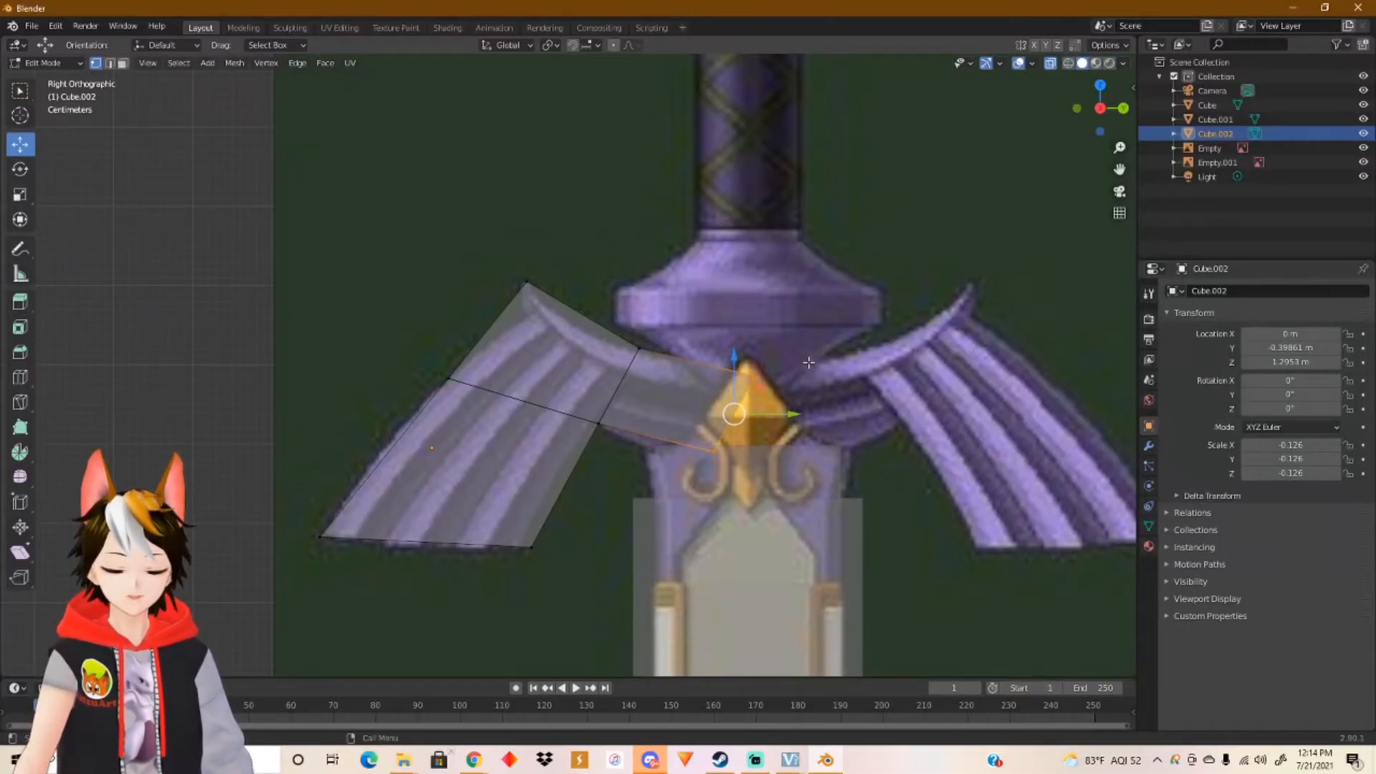
key("s")
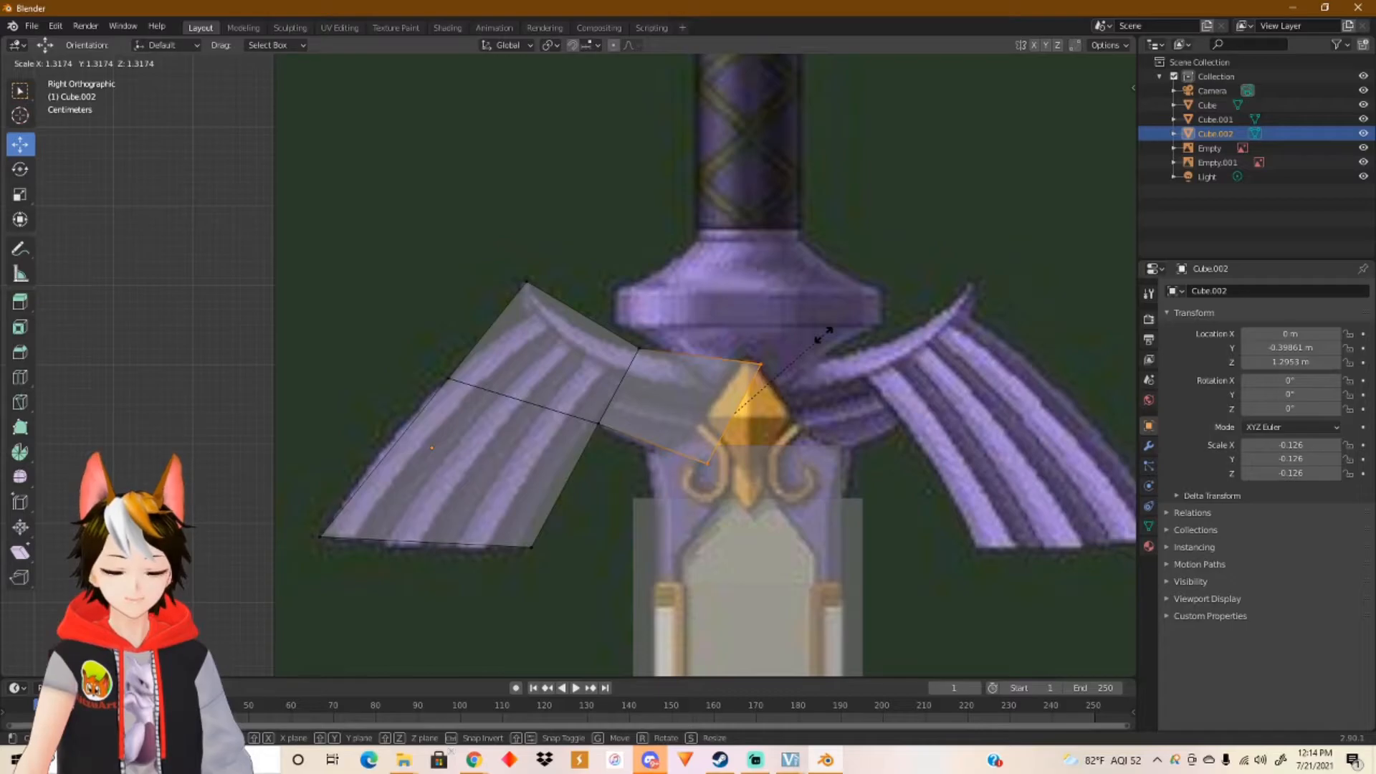
key("z")
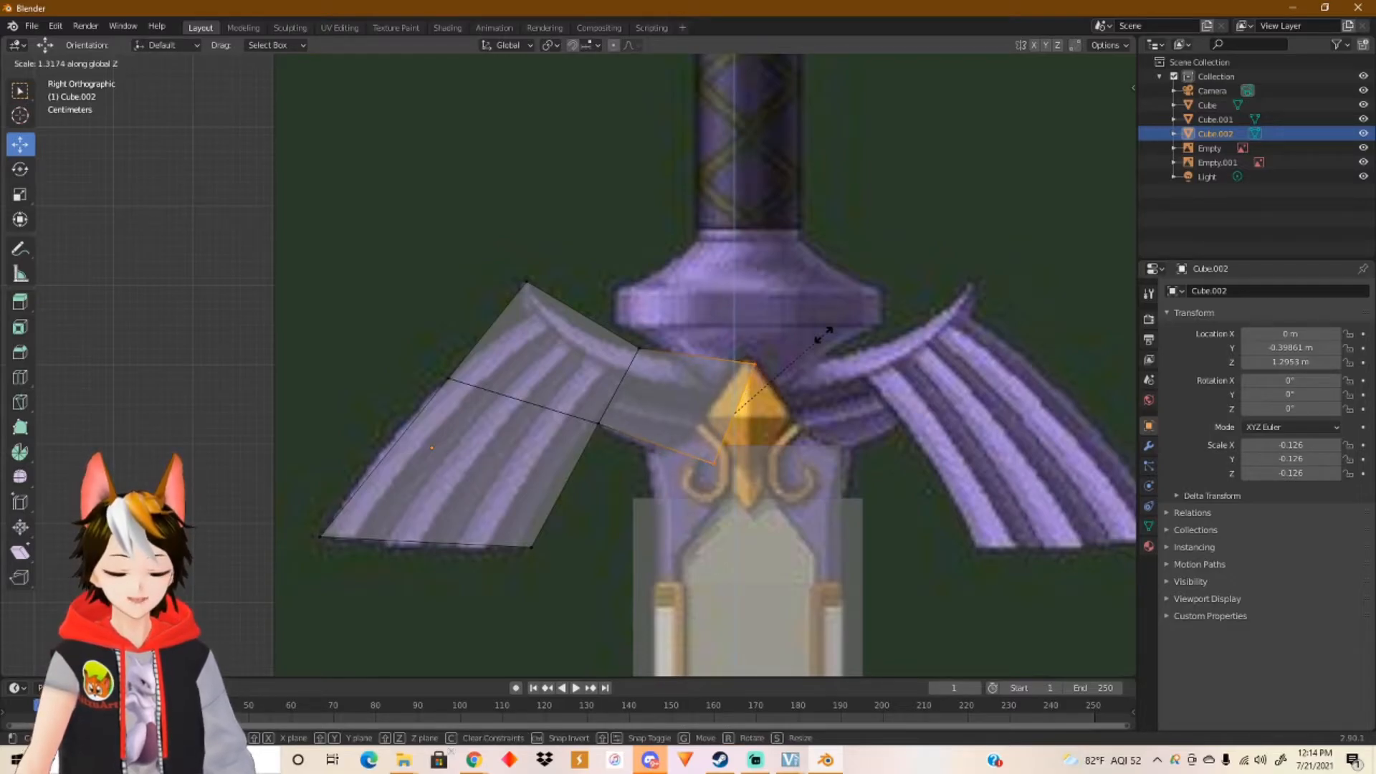
type("0")
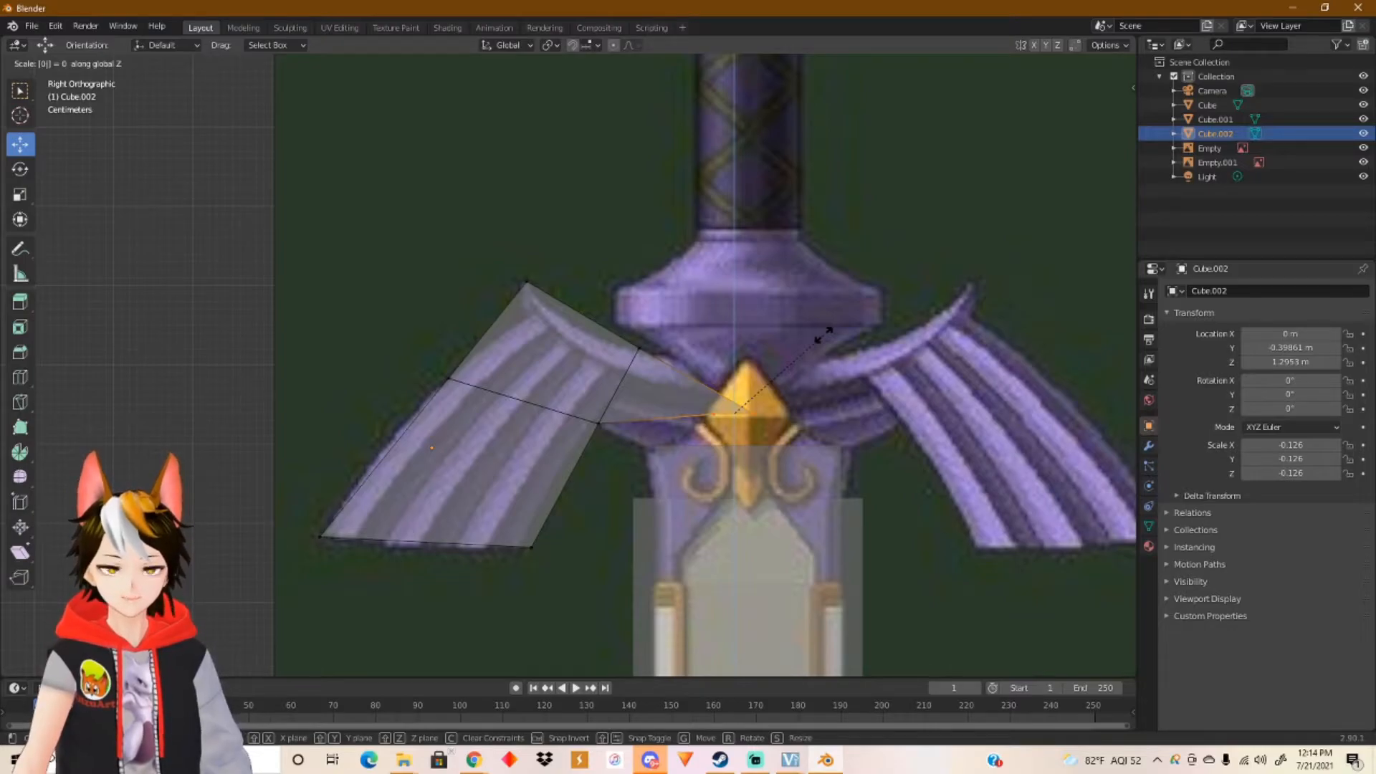
key("Return")
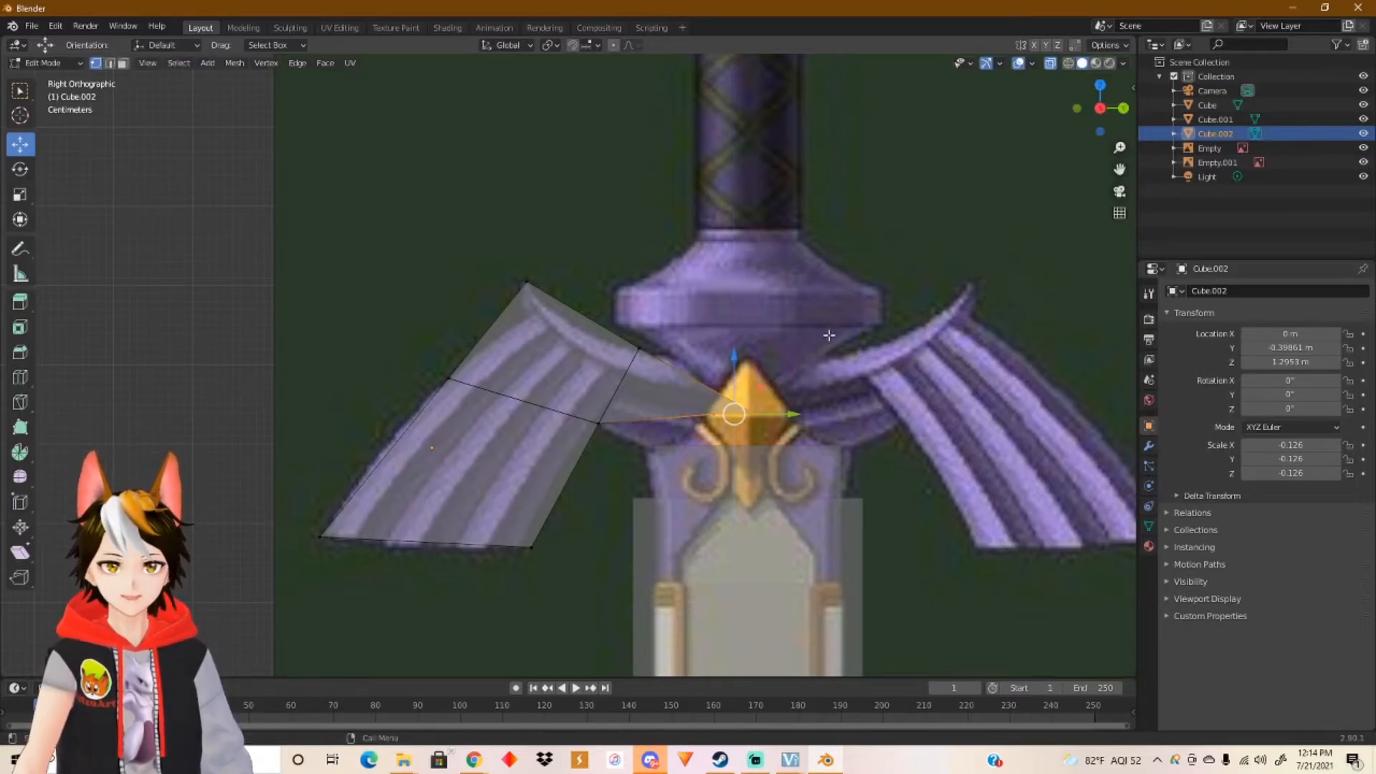
Step: Scale the vertices of the wing's extruded end to 0 along X
middle_click_drag(815, 387, 806, 407)
scroll(808, 410, "down", 5)
middle_click_drag(826, 459, 810, 438)
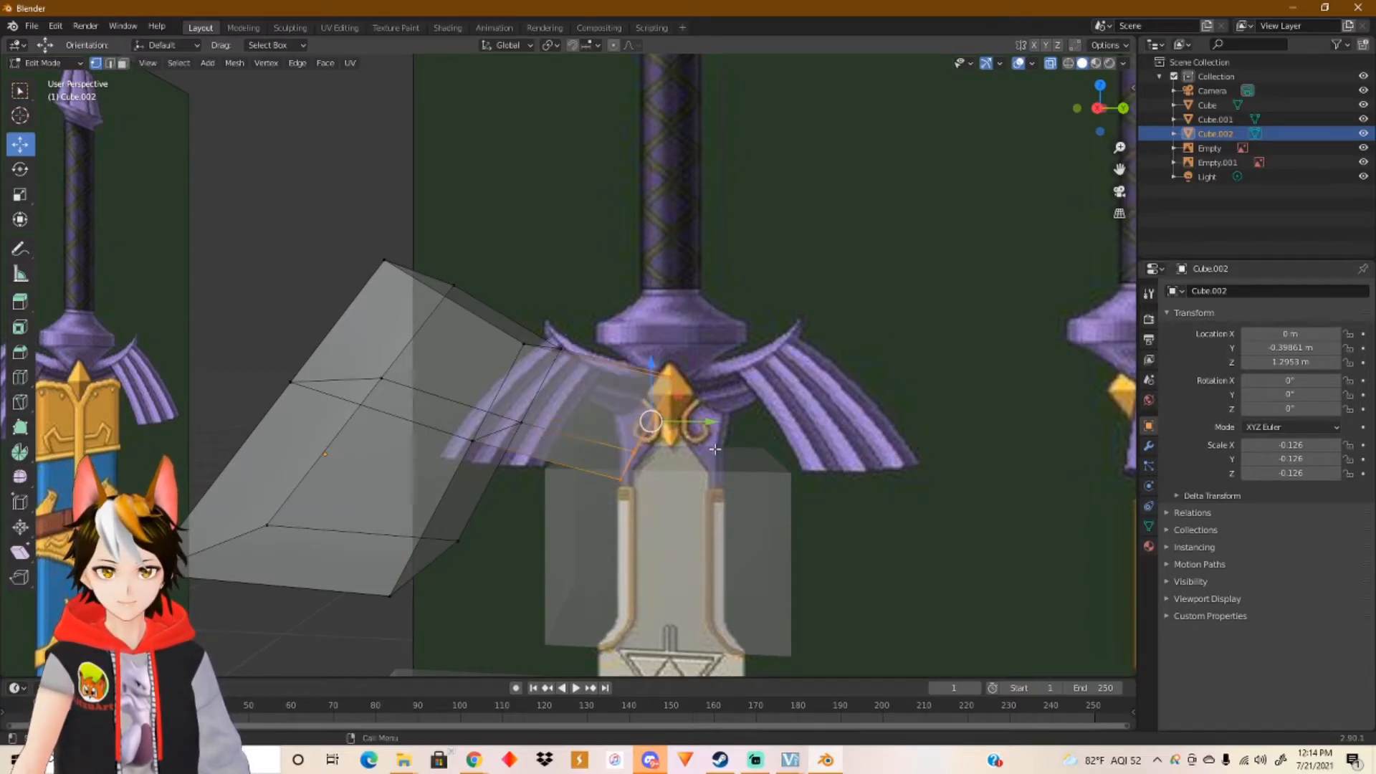
left_click(1098, 109)
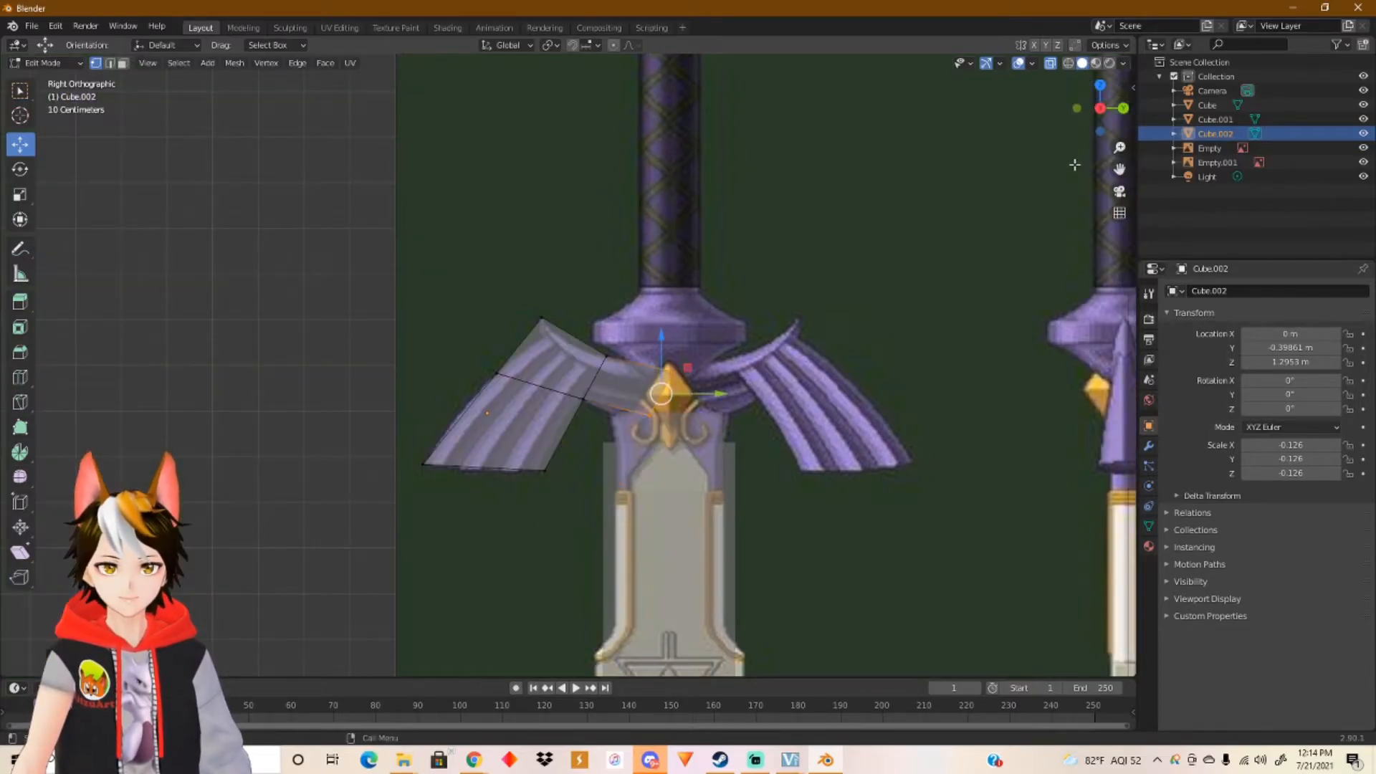
key("s")
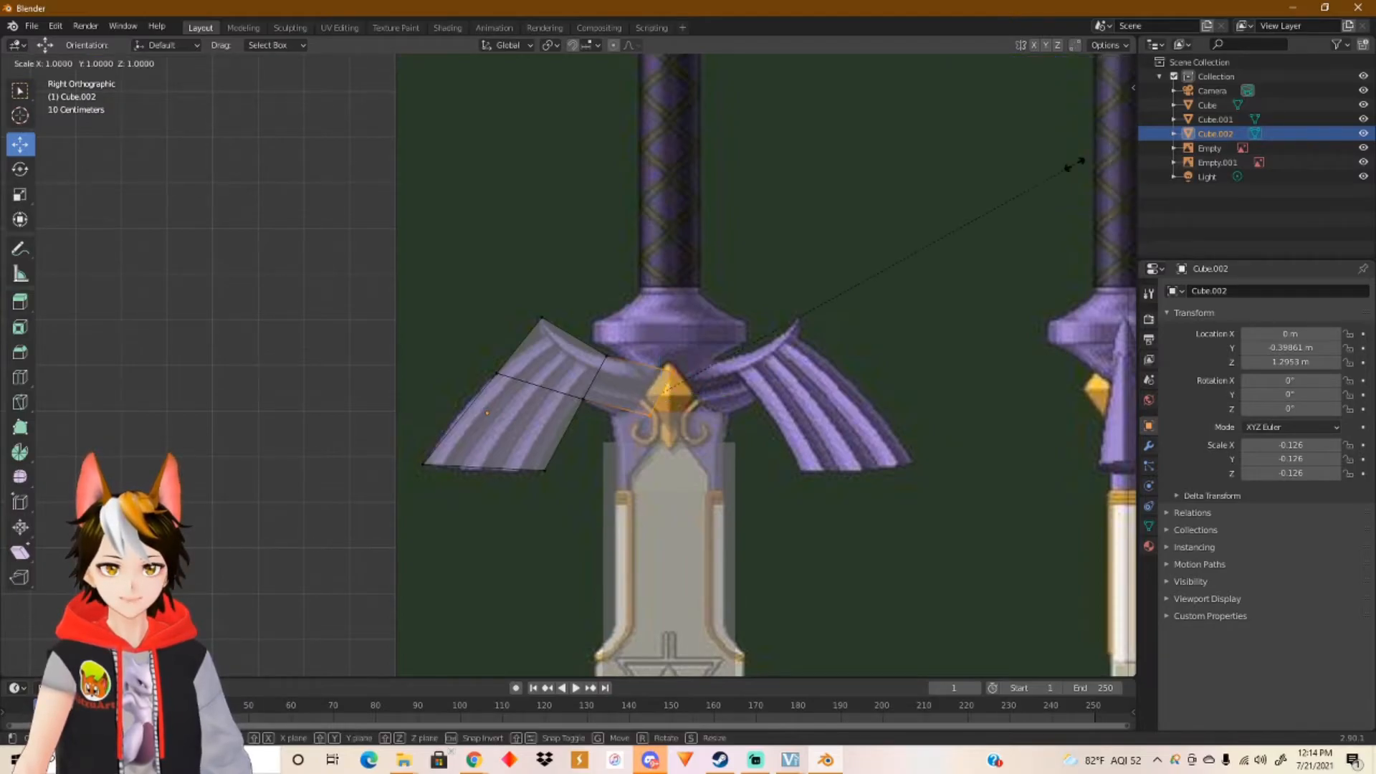
key("x")
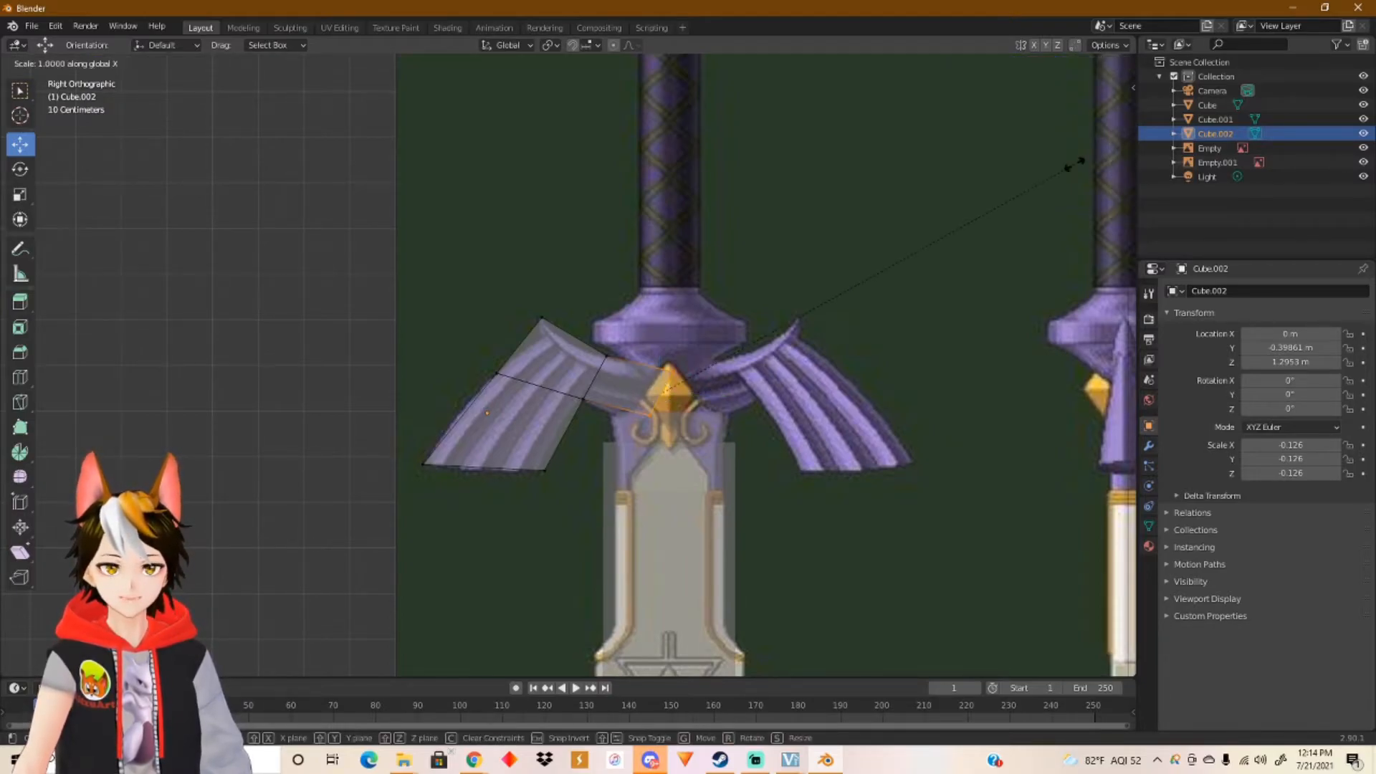
type("0")
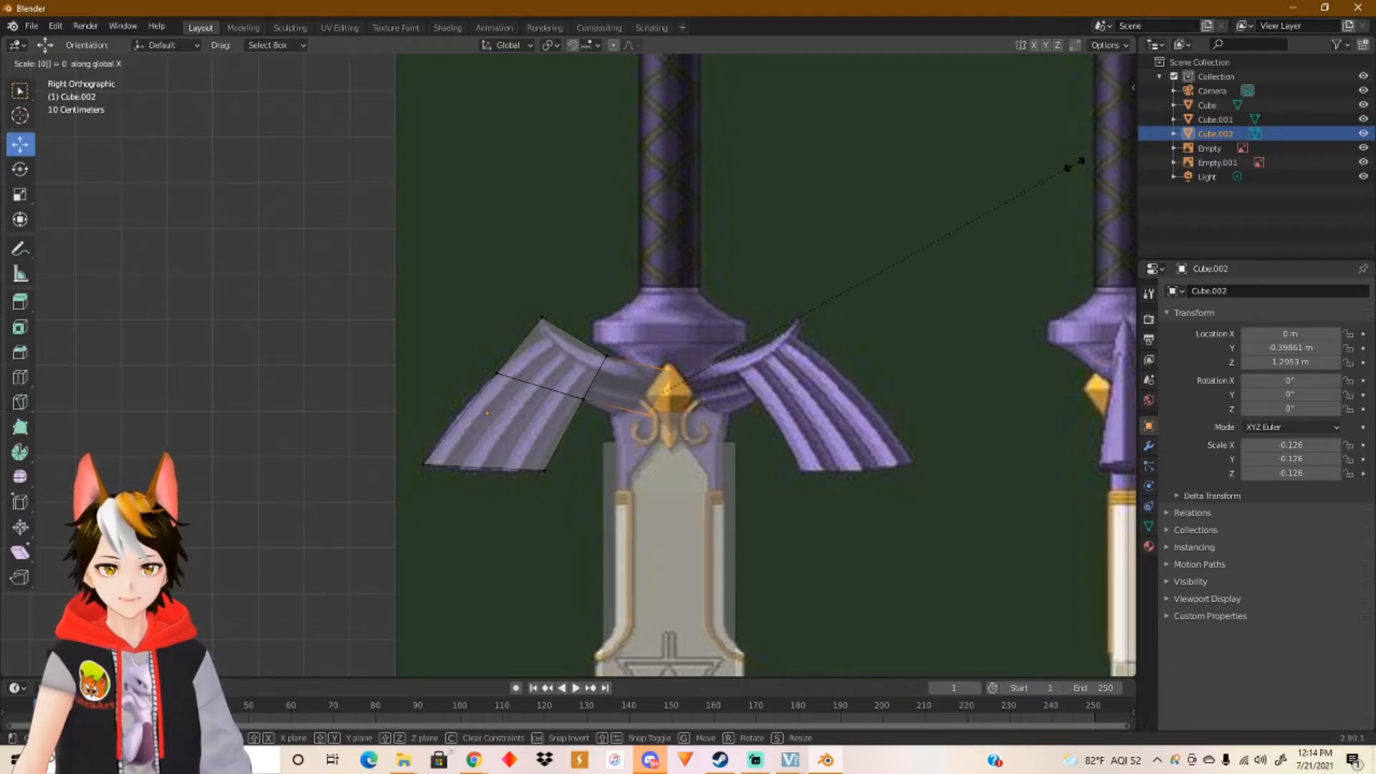
key("Return")
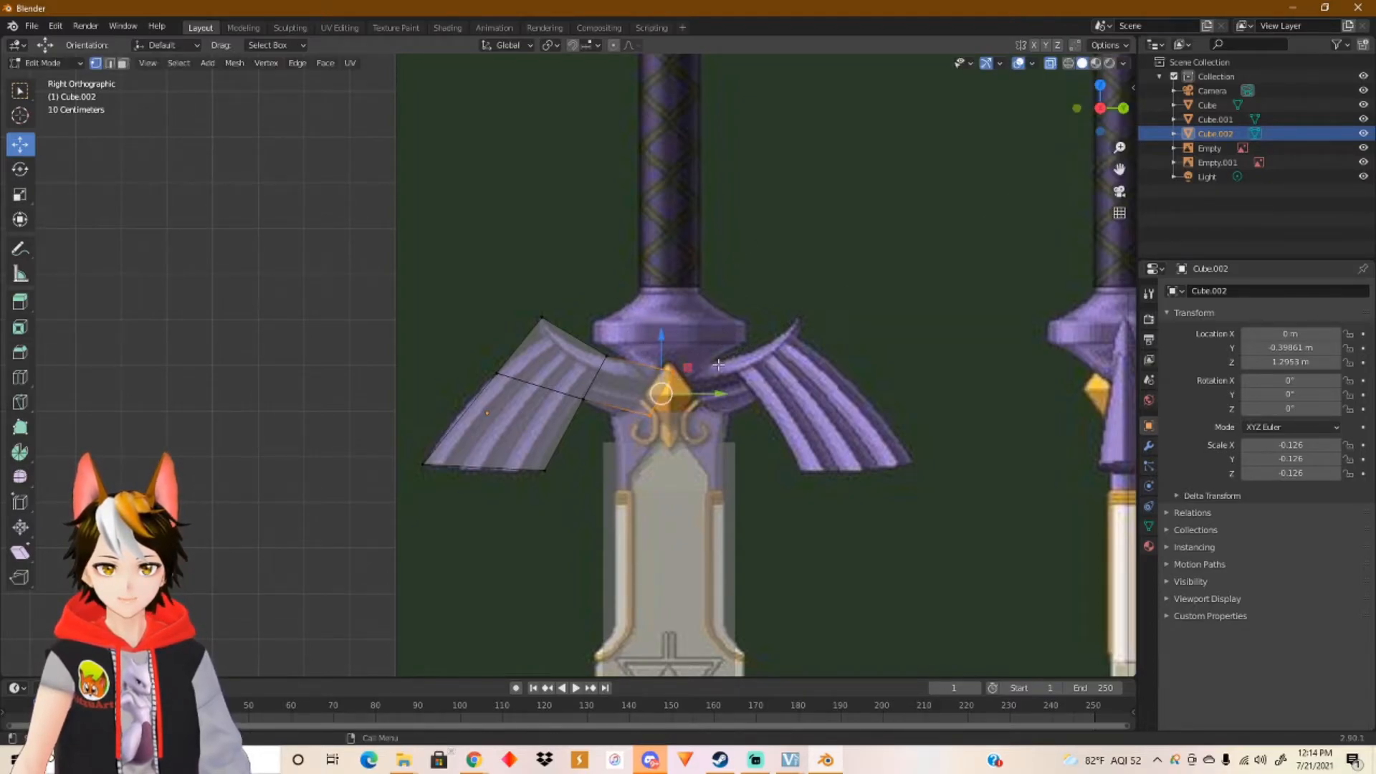
scroll(718, 366, "up", 3)
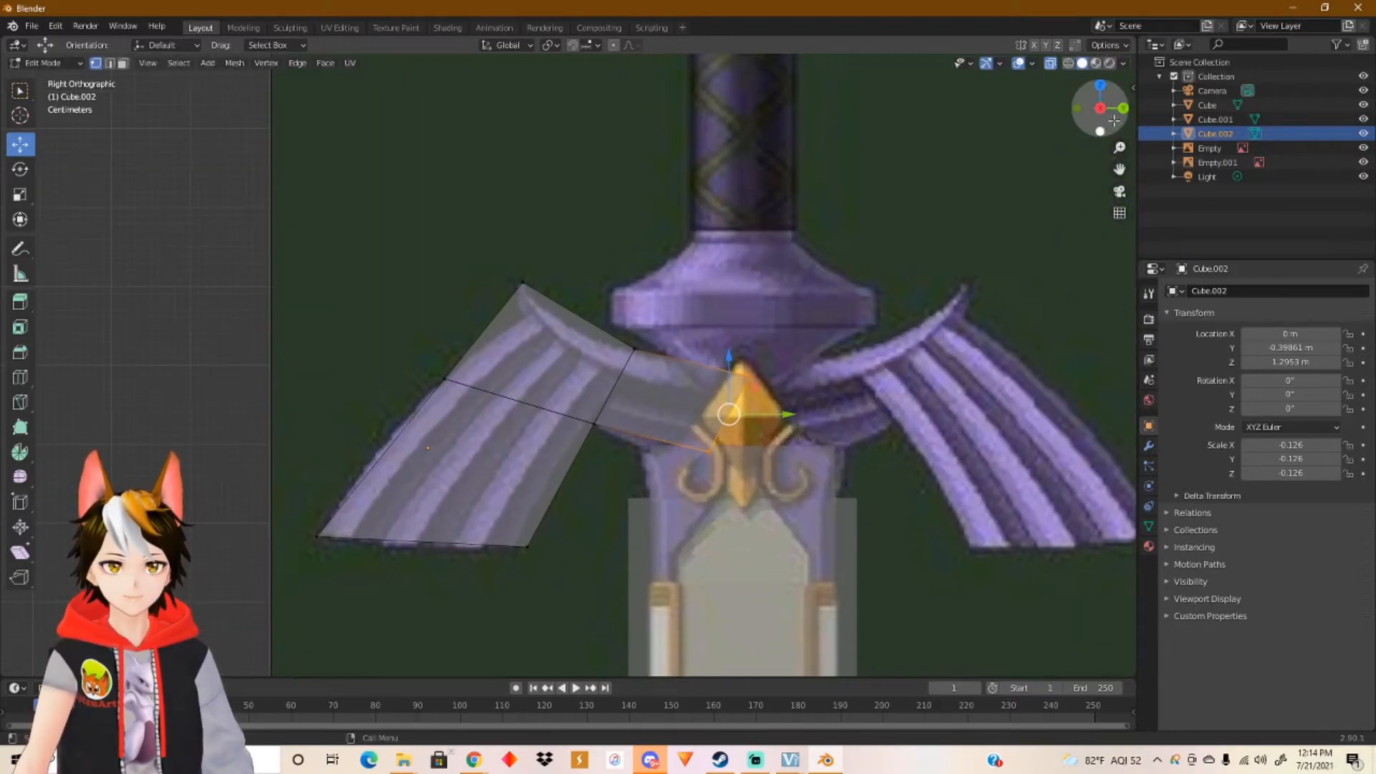
left_click(1101, 109)
left_click(1100, 108)
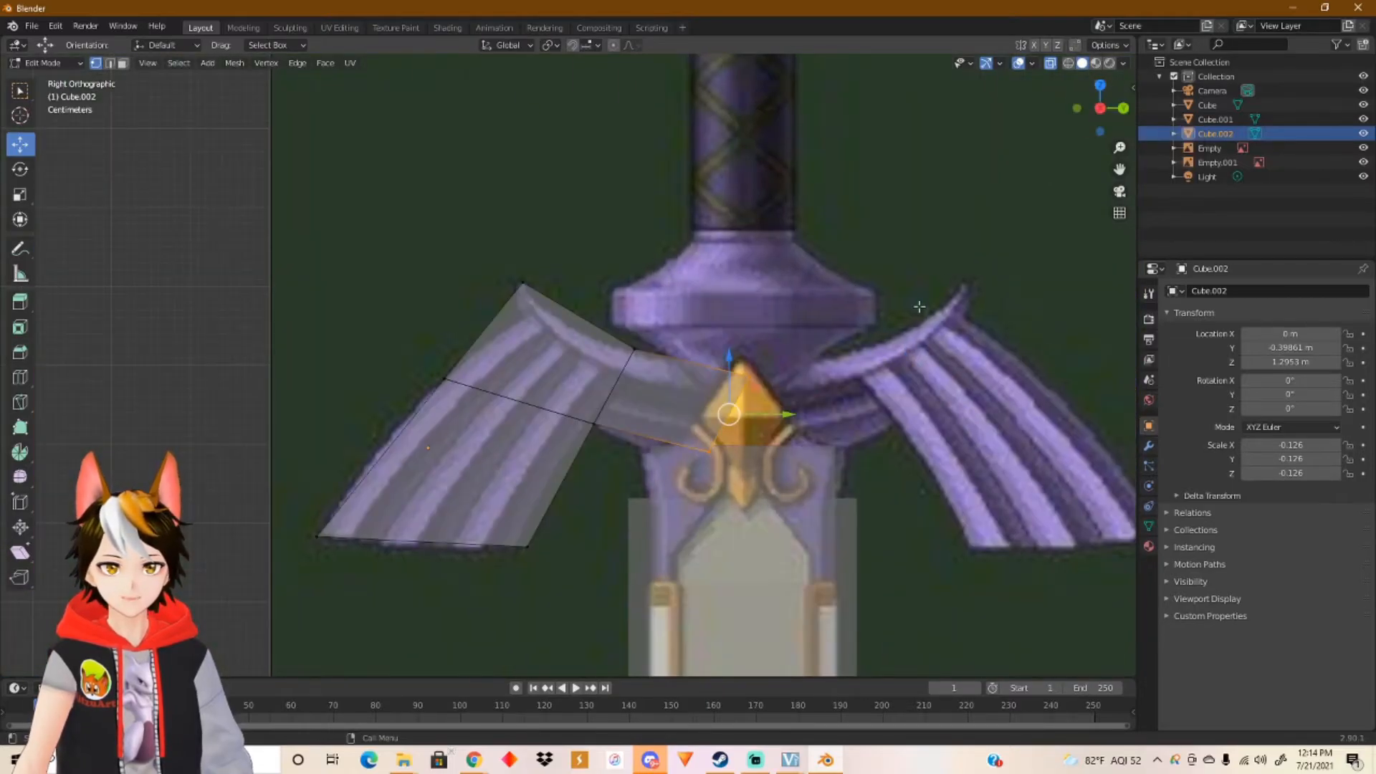
middle_click_drag(882, 363, 824, 366, "shift")
key("s")
key("x")
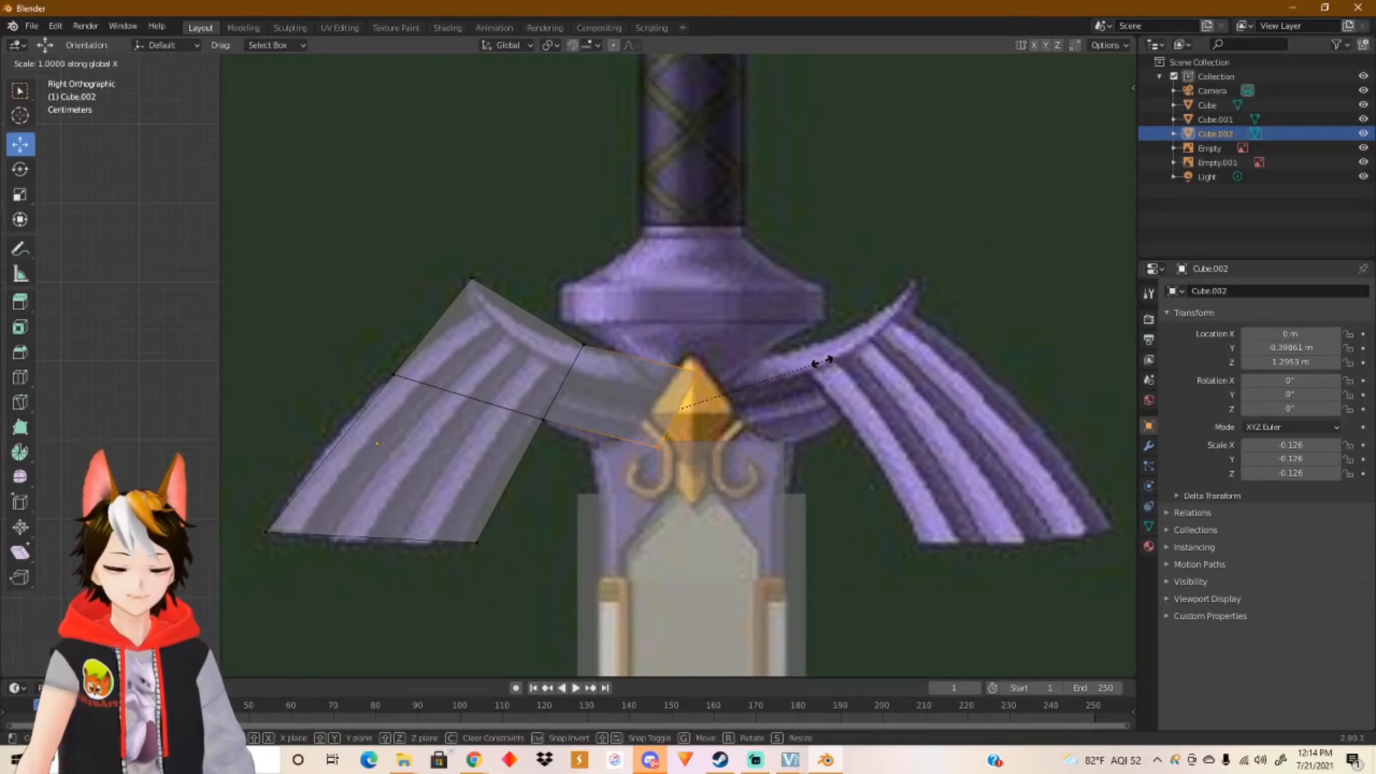
key("Escape")
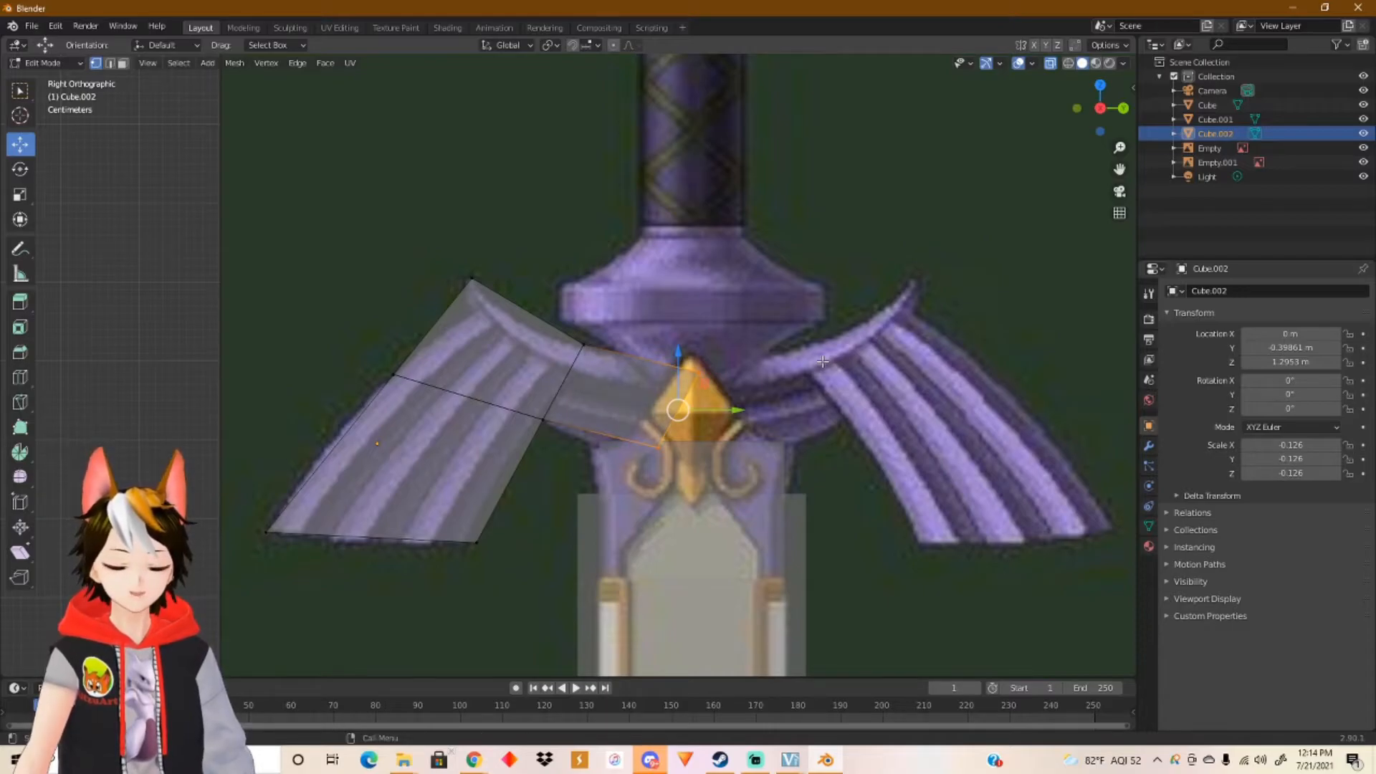
Step: Flatten the wing's extruded end along Y and move it along Y to the gold gem's vertical centre line
key("s")
key("y")
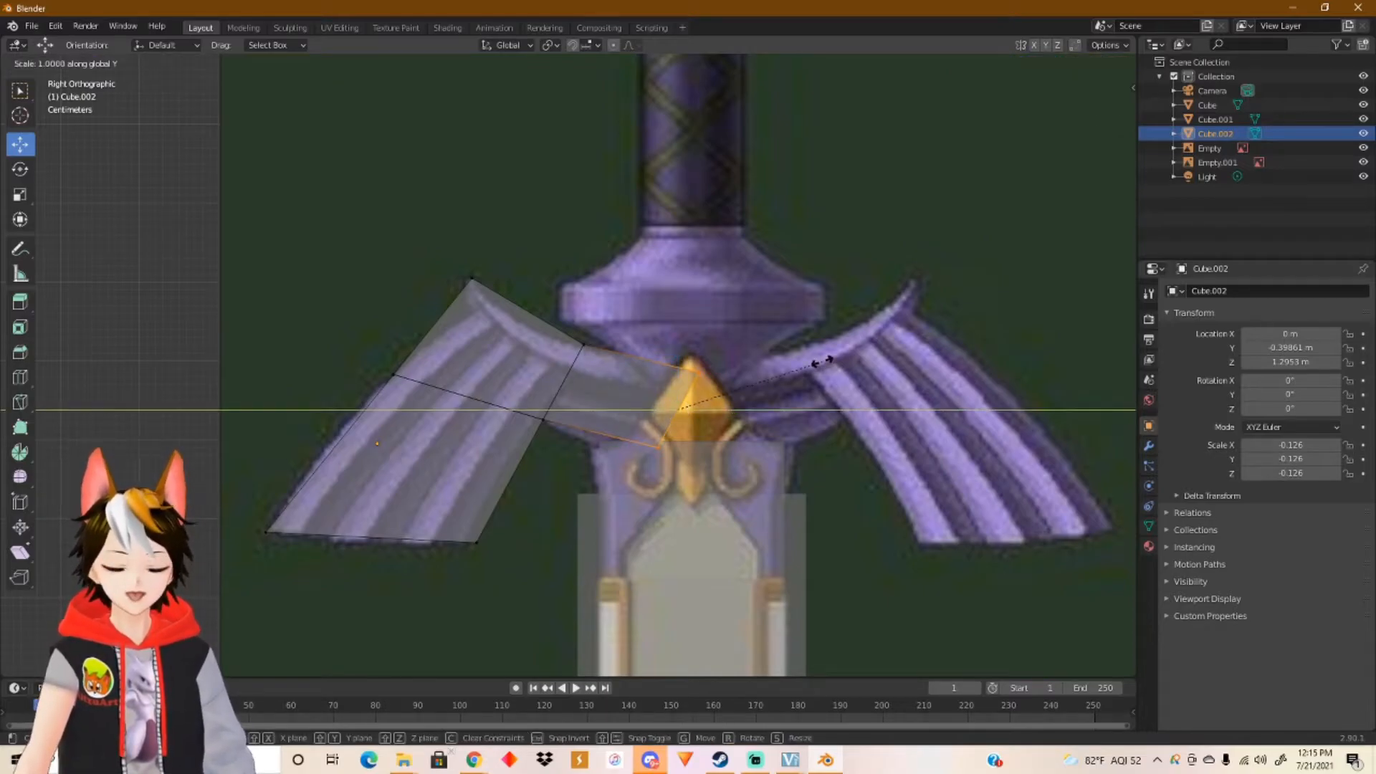
key("Escape")
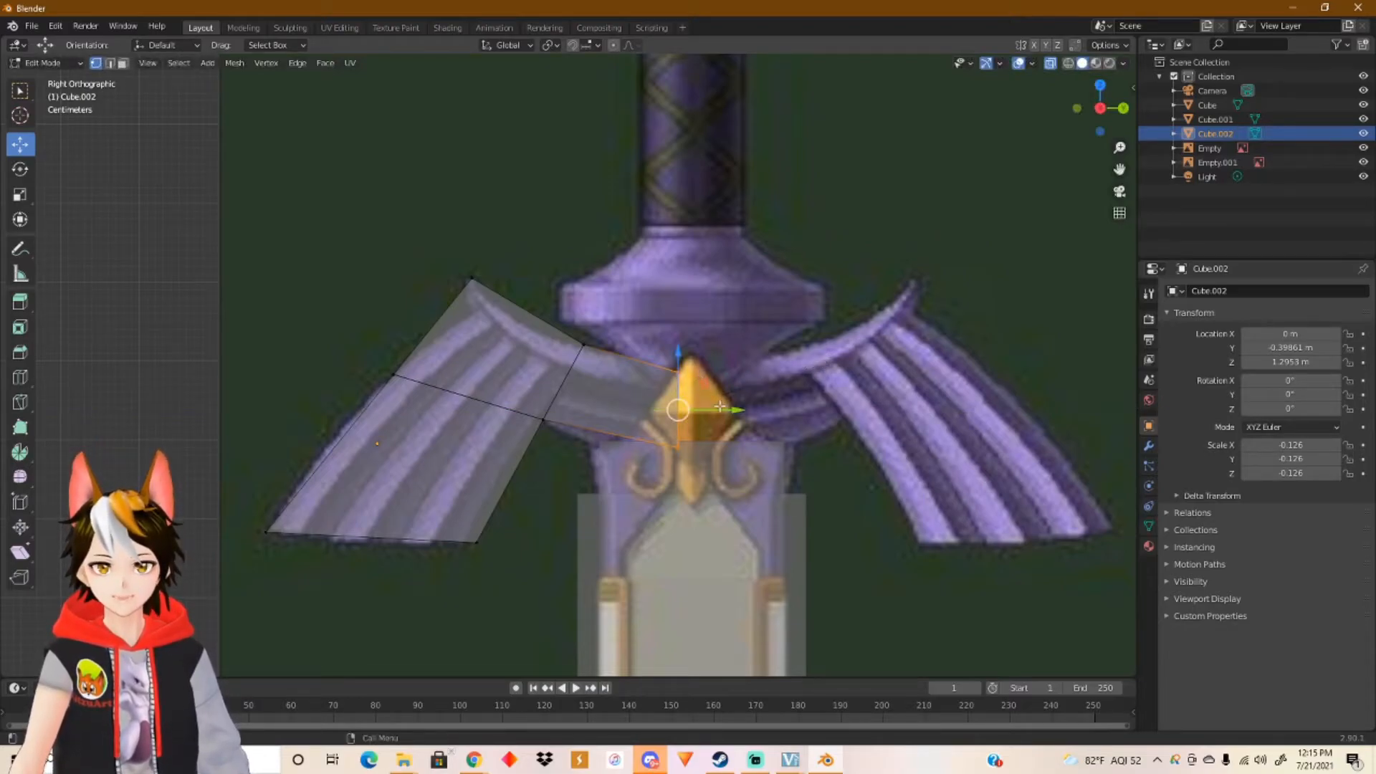
left_click_drag(709, 410, 729, 413)
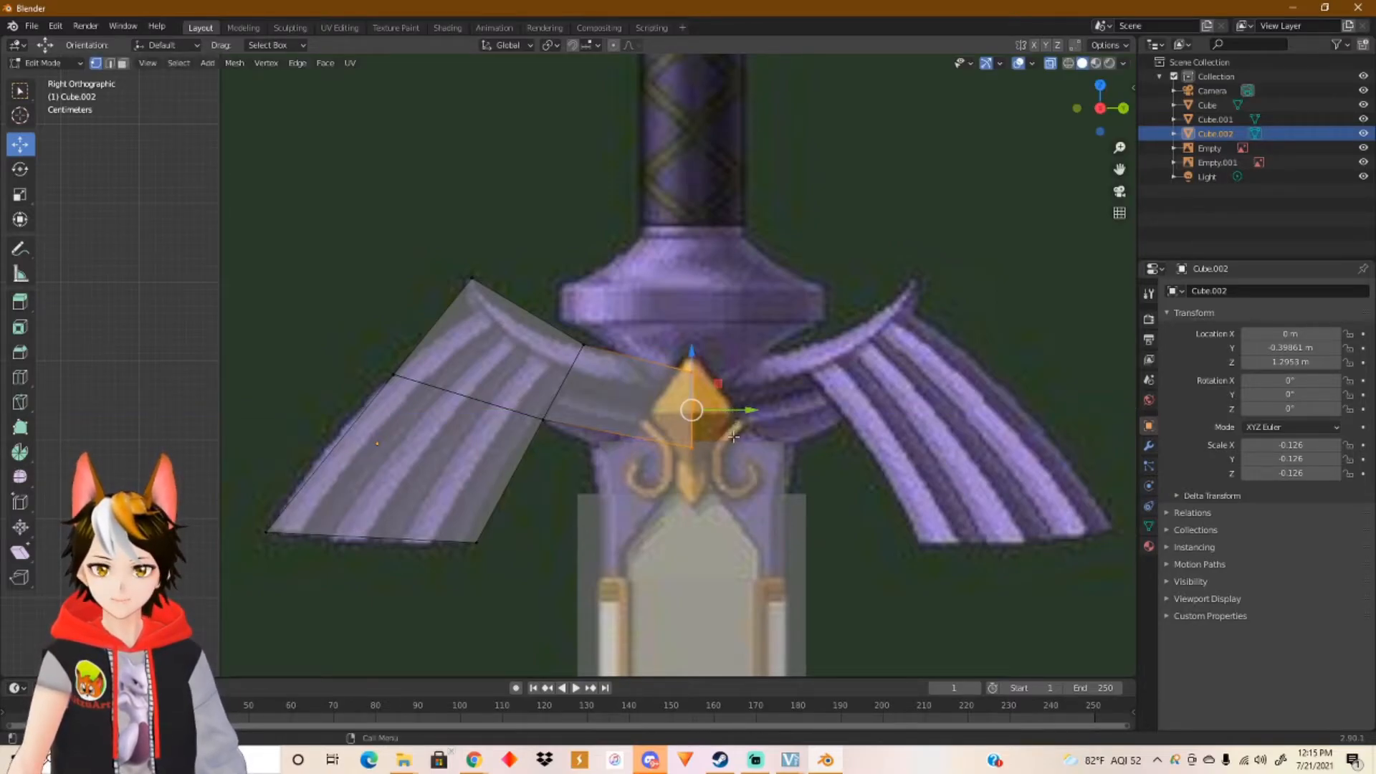
Step: Lower the bottom vertex of the wing's extruded end along Z to the lower part of the gem
left_click(690, 447)
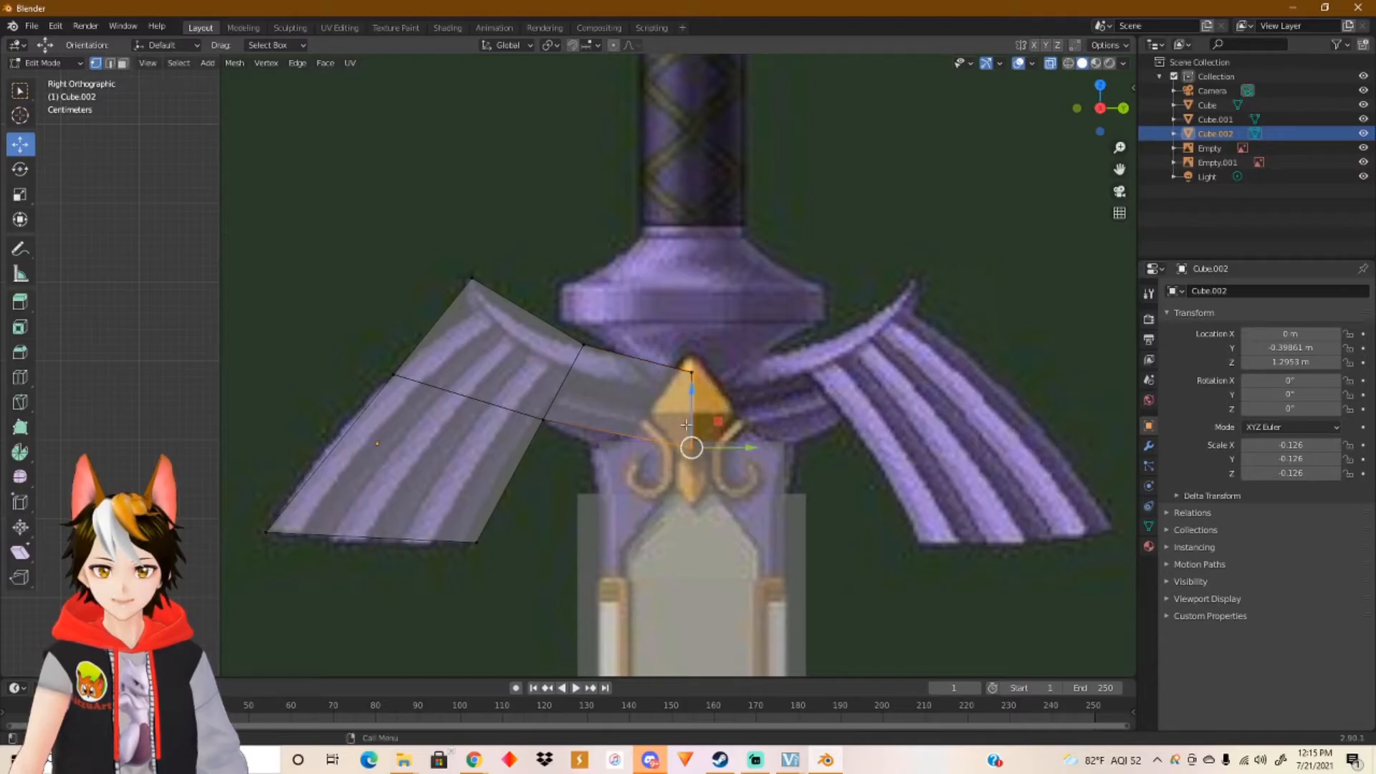
left_click_drag(689, 405, 683, 434)
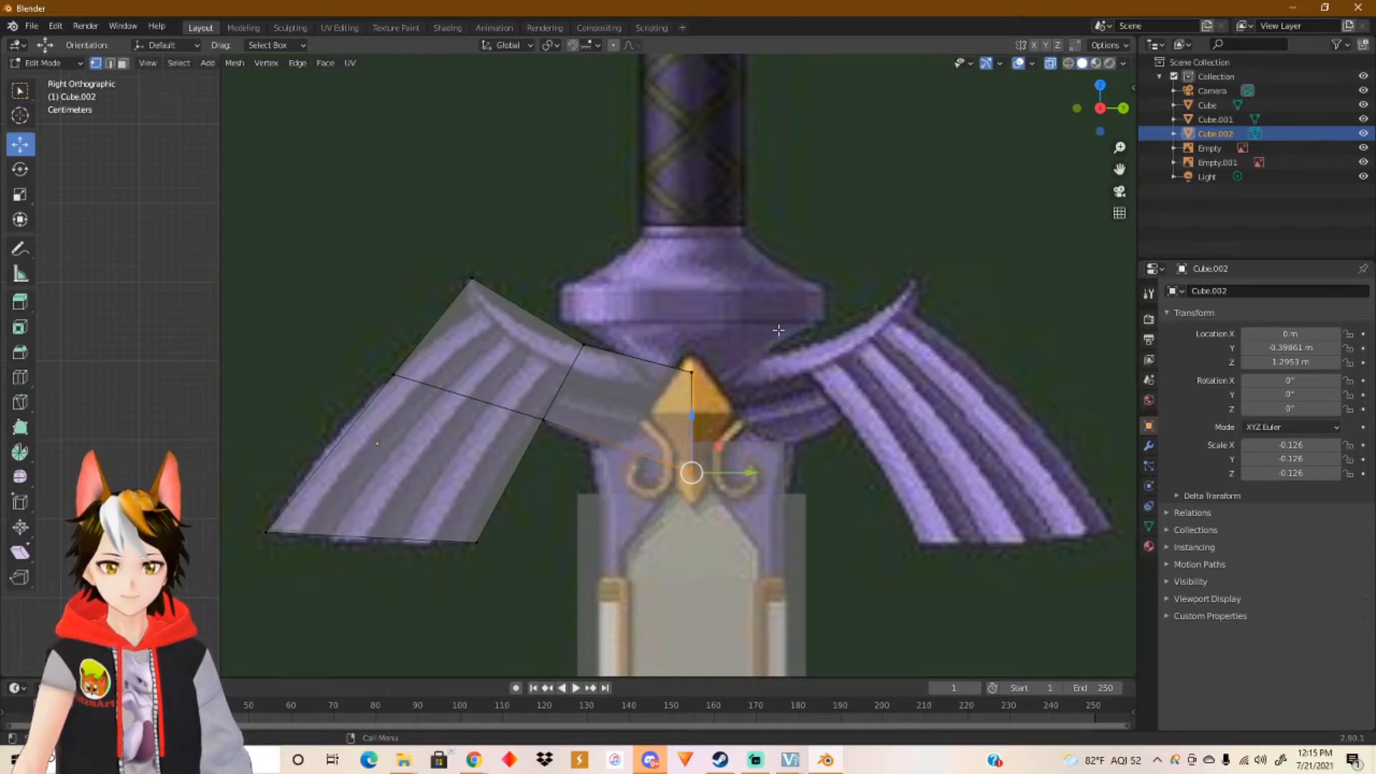
scroll(779, 331, "down", 1)
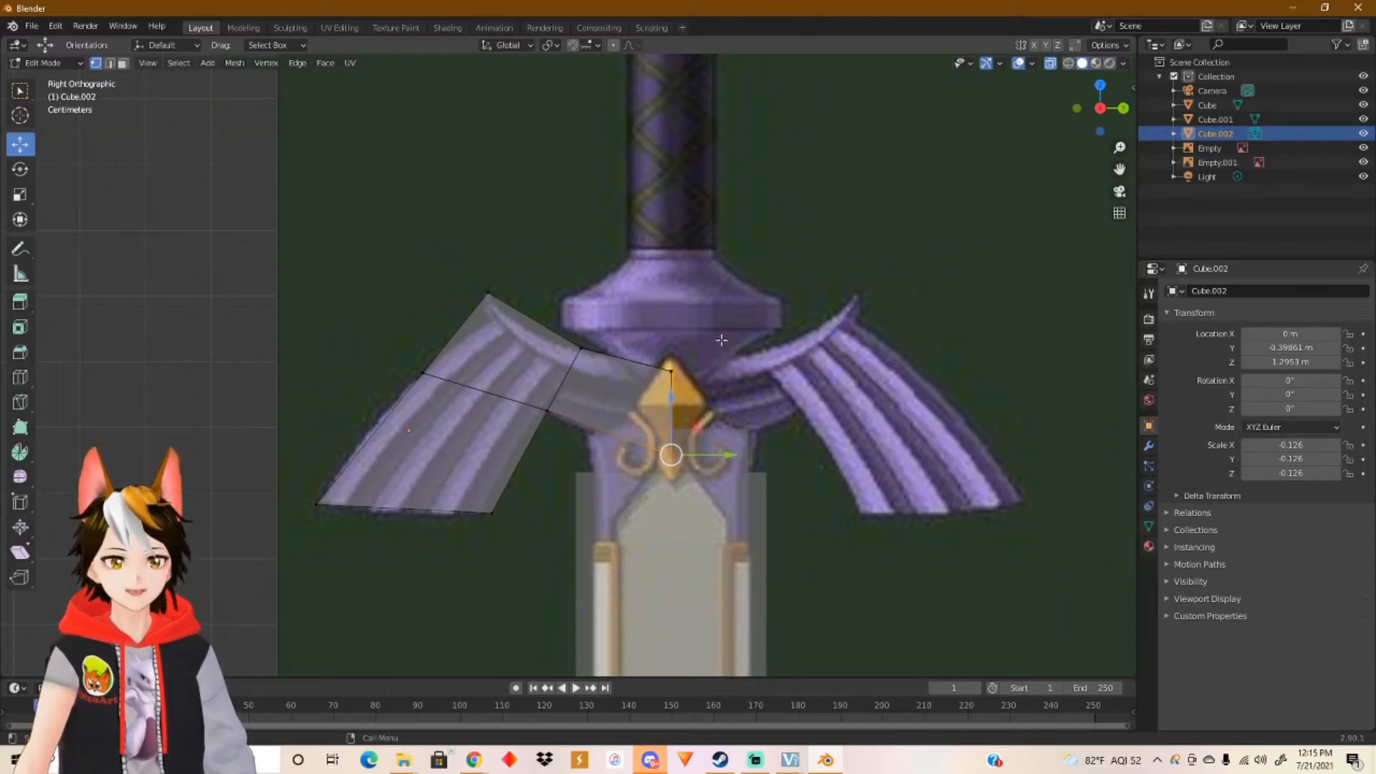
Step: Add a Mirror modifier to the wing and try its X, Y and Z axes one after another
left_click(1150, 447)
left_click(1240, 292)
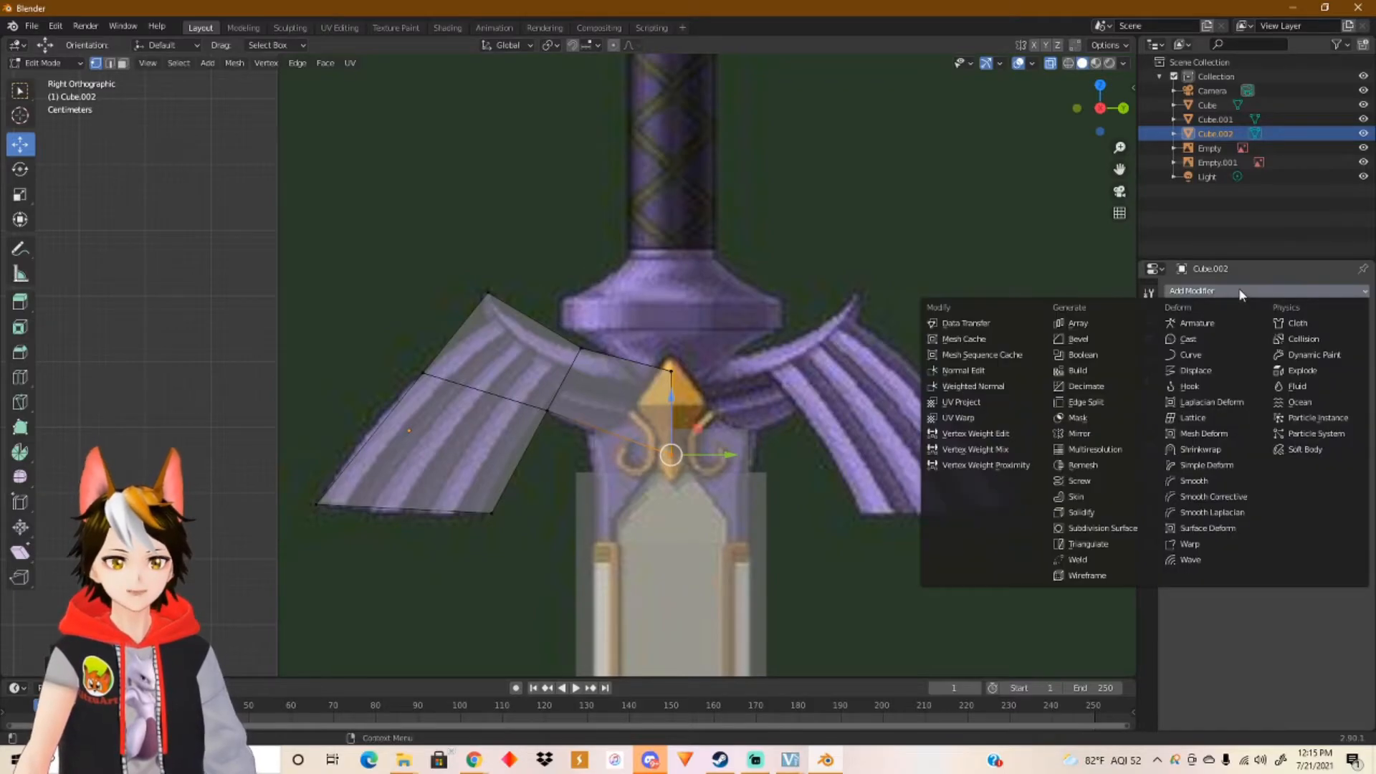
left_click(1104, 434)
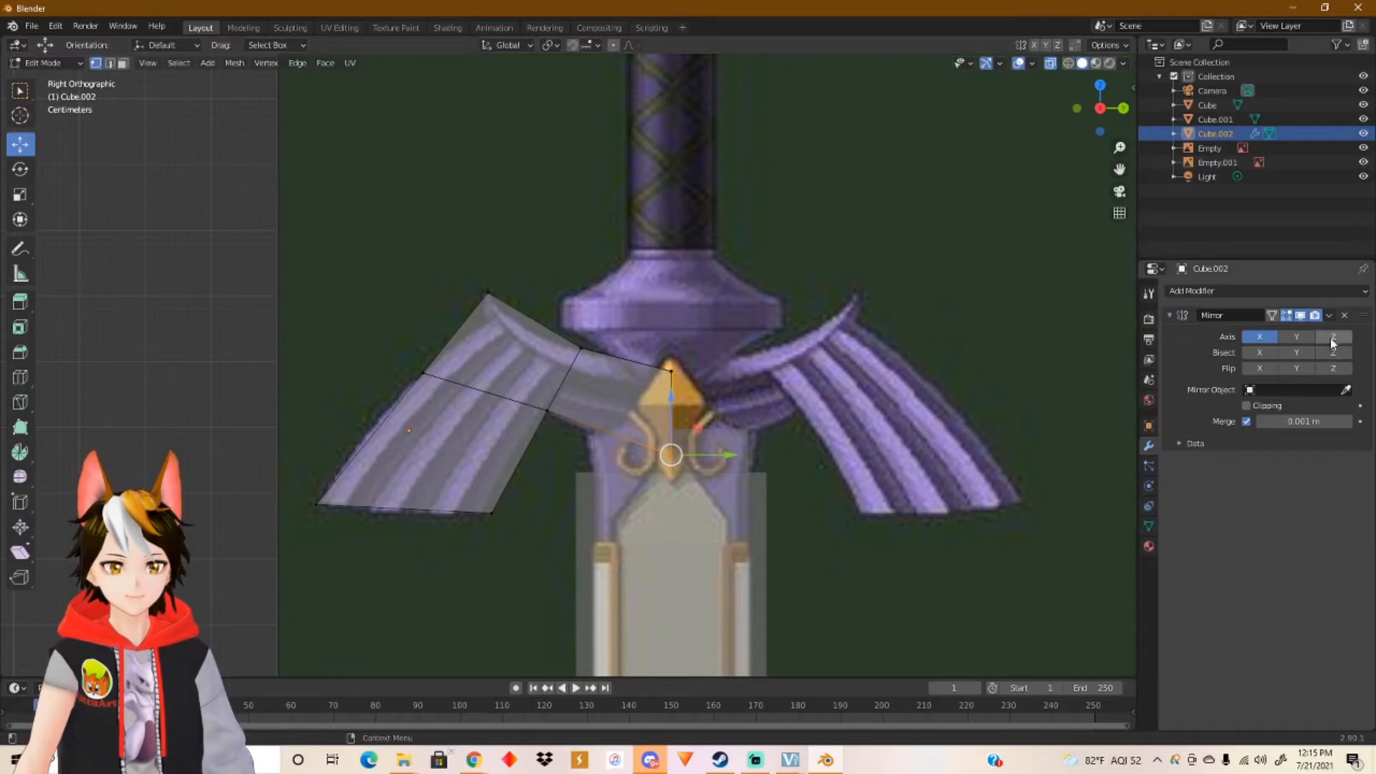
left_click(1299, 338)
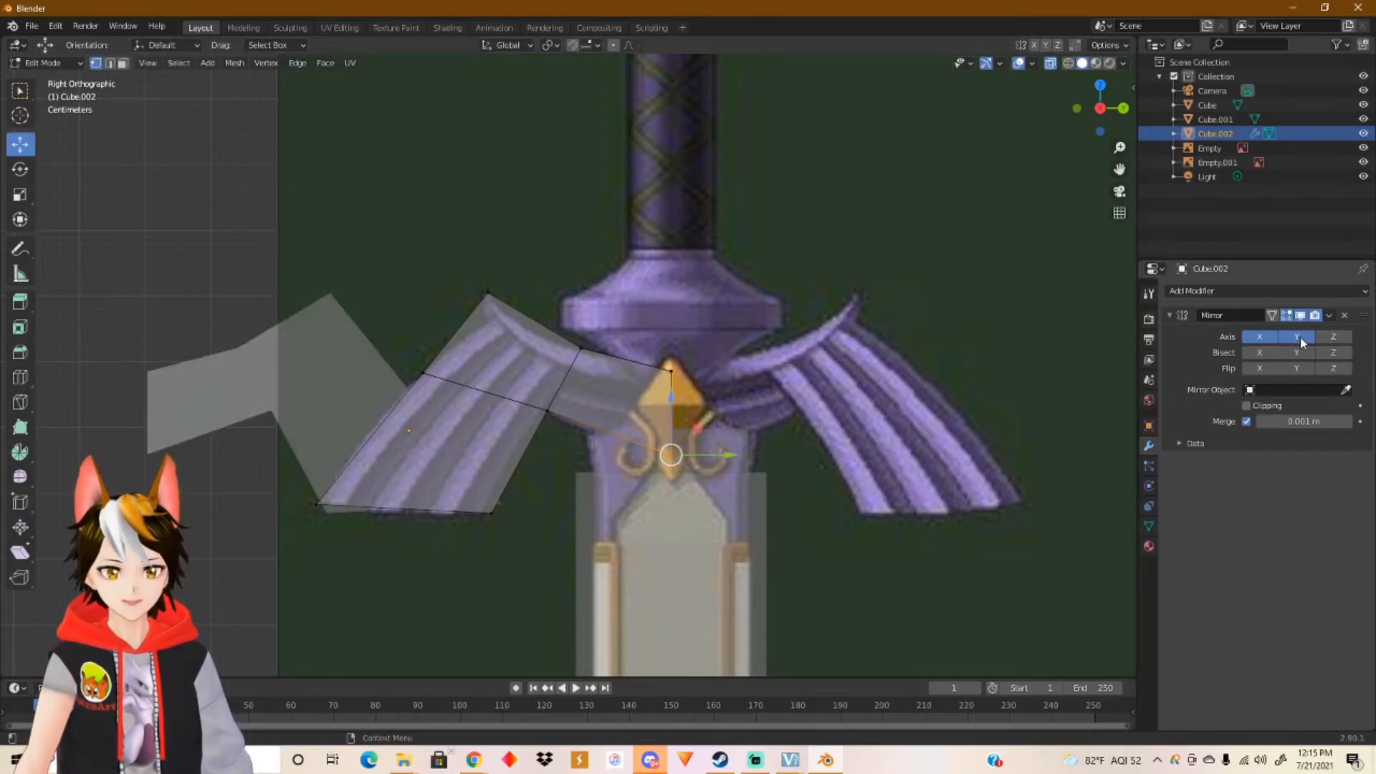
left_click(1265, 337)
left_click(1291, 337)
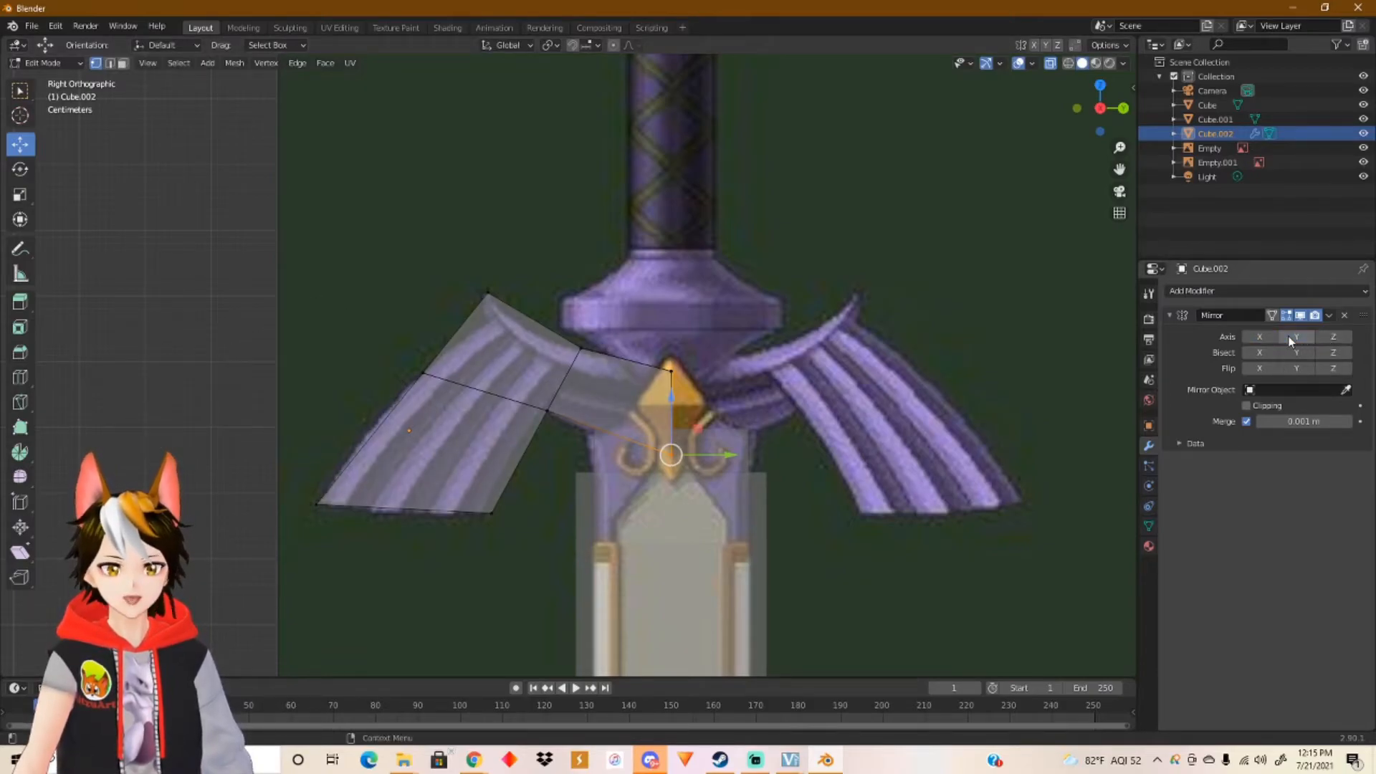
left_click(1333, 337)
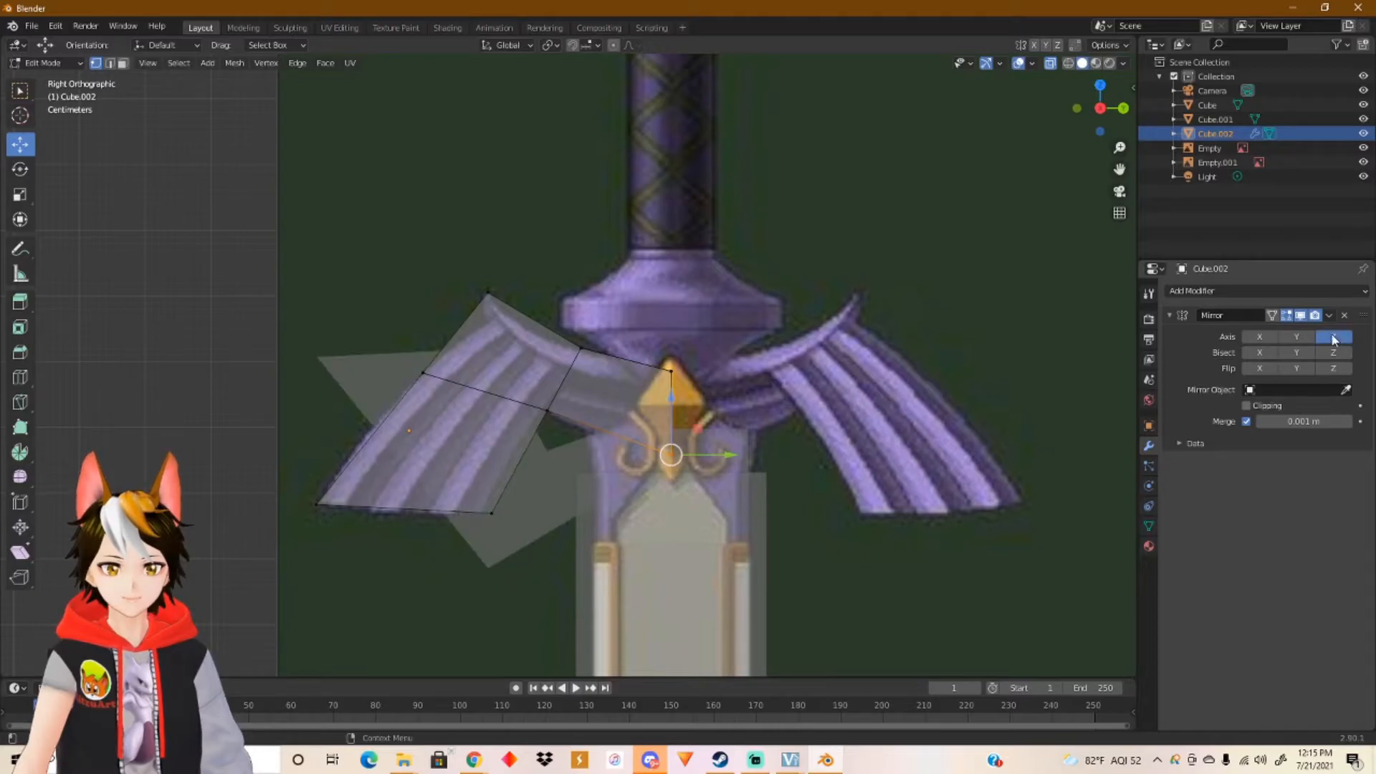
left_click(1333, 336)
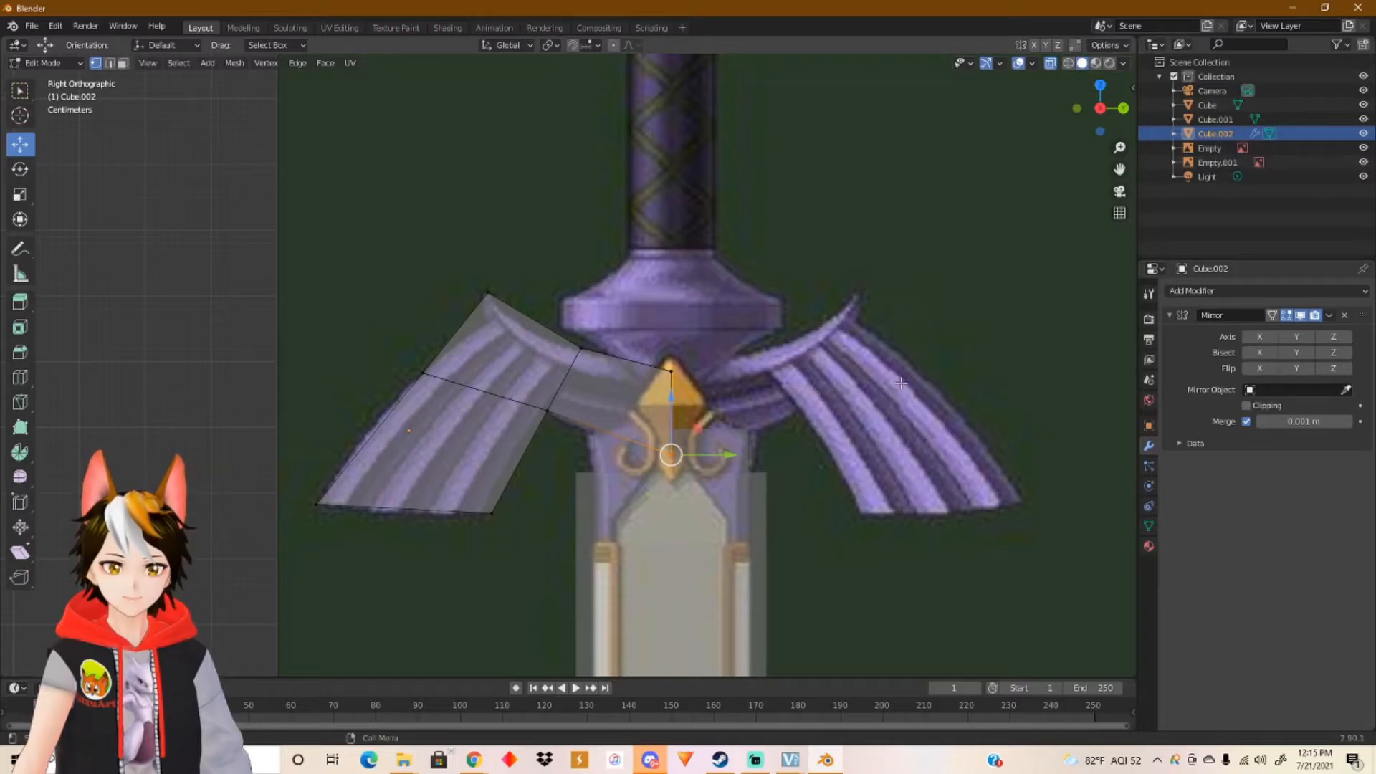
Step: Undo the recent wing edits, redo them, and remove the Mirror modifier
key("ctrl+z")
key("ctrl+z")
key("ctrl+z")
key("ctrl+z")
key("ctrl+z")
key("ctrl+z")
key("ctrl+z")
key("ctrl+z")
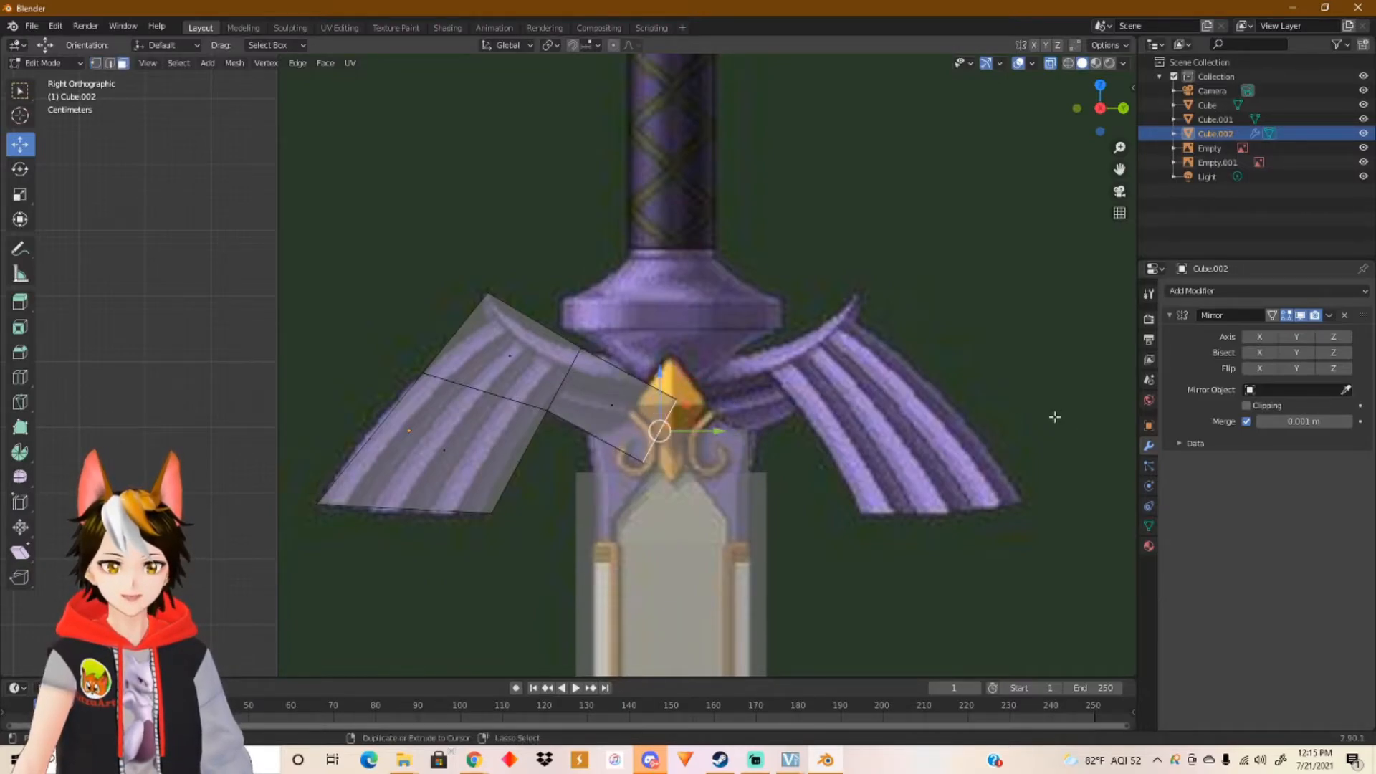
key("ctrl+shift+z")
key("ctrl+shift+z")
key("ctrl+shift+z")
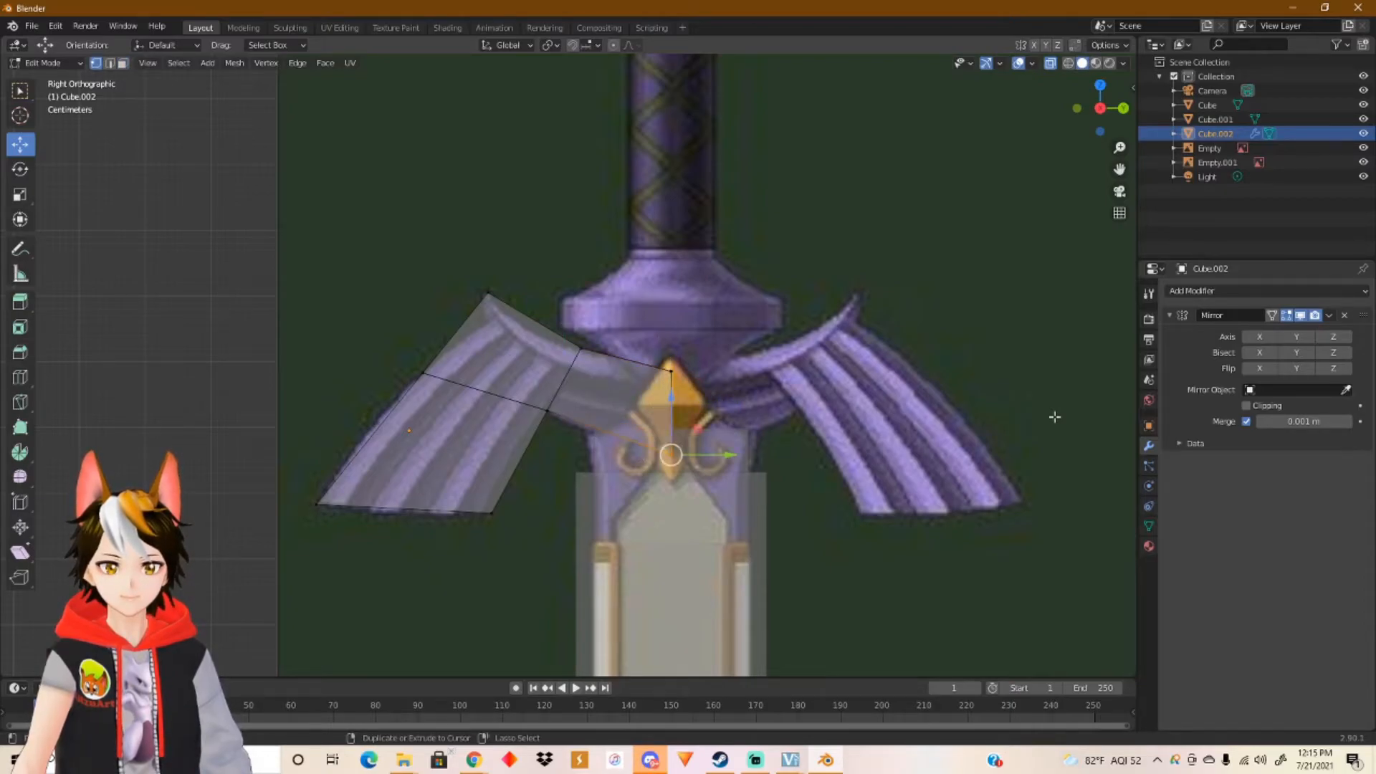
left_click(1345, 316)
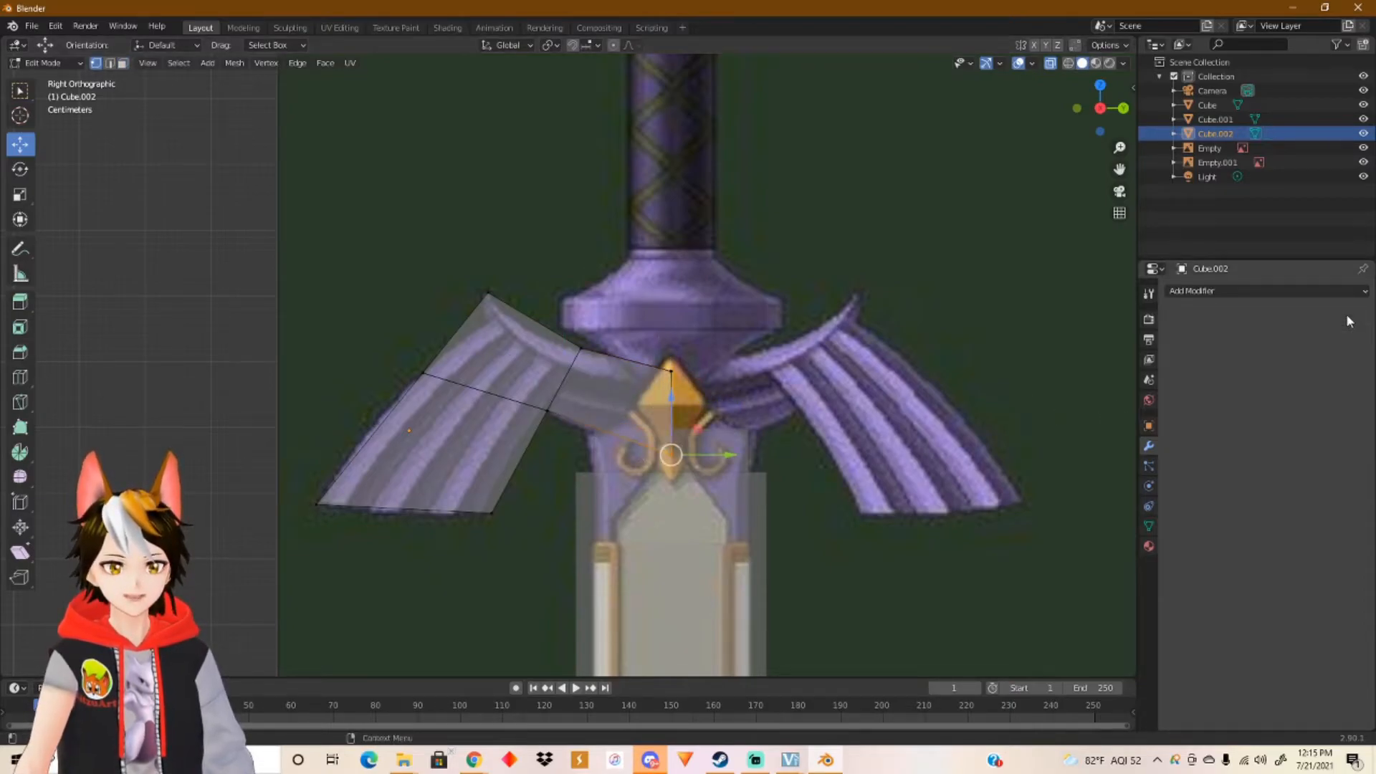
Step: Switch to Object Mode and add a Mirror modifier to the wing with Z as its only axis
key("Tab")
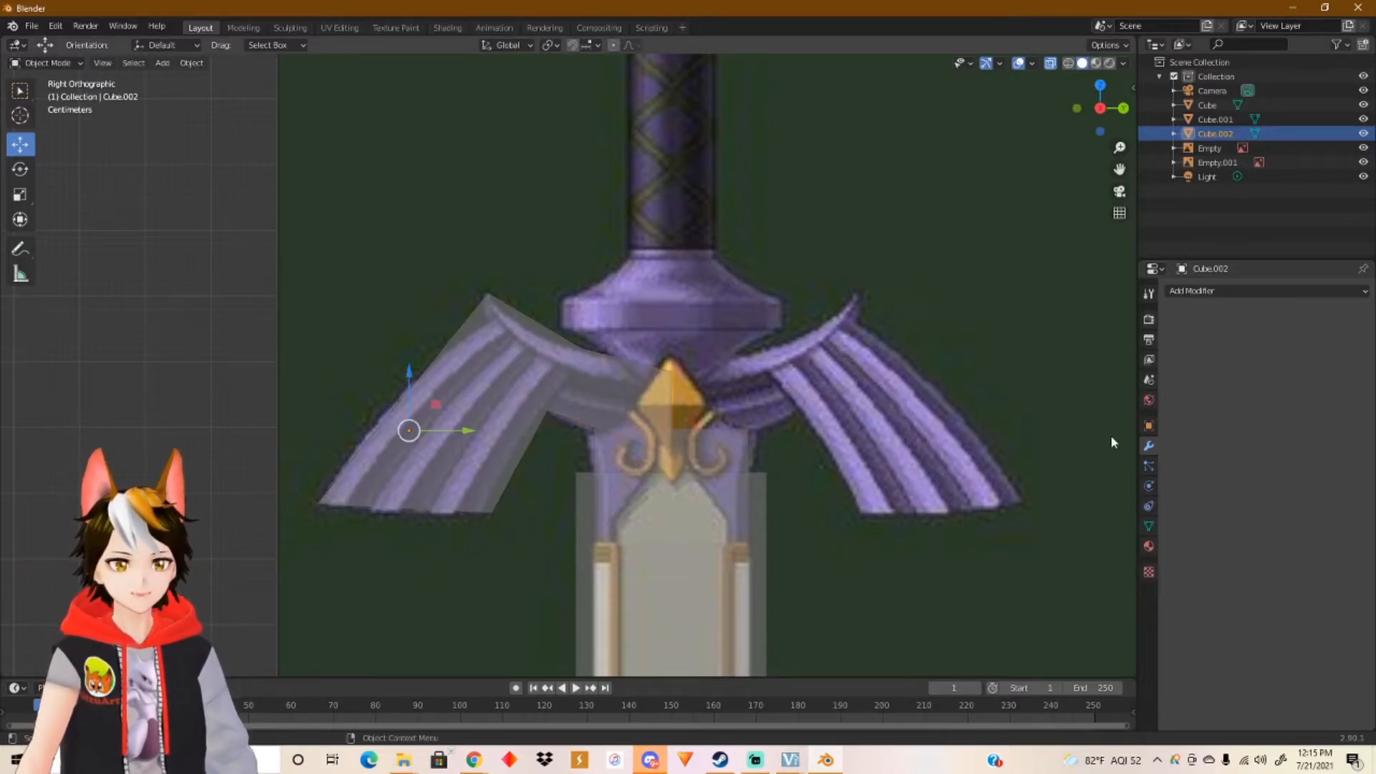
left_click(1264, 293)
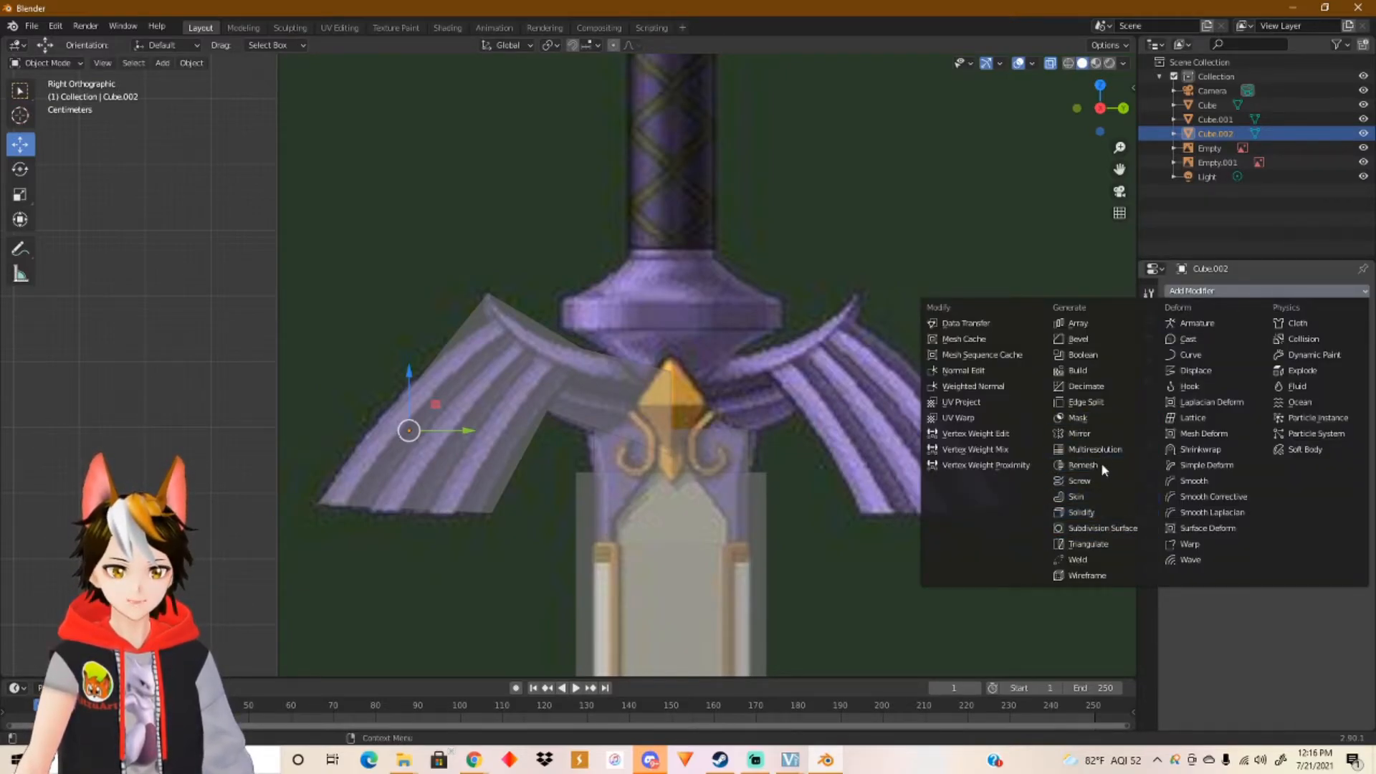
left_click(1093, 433)
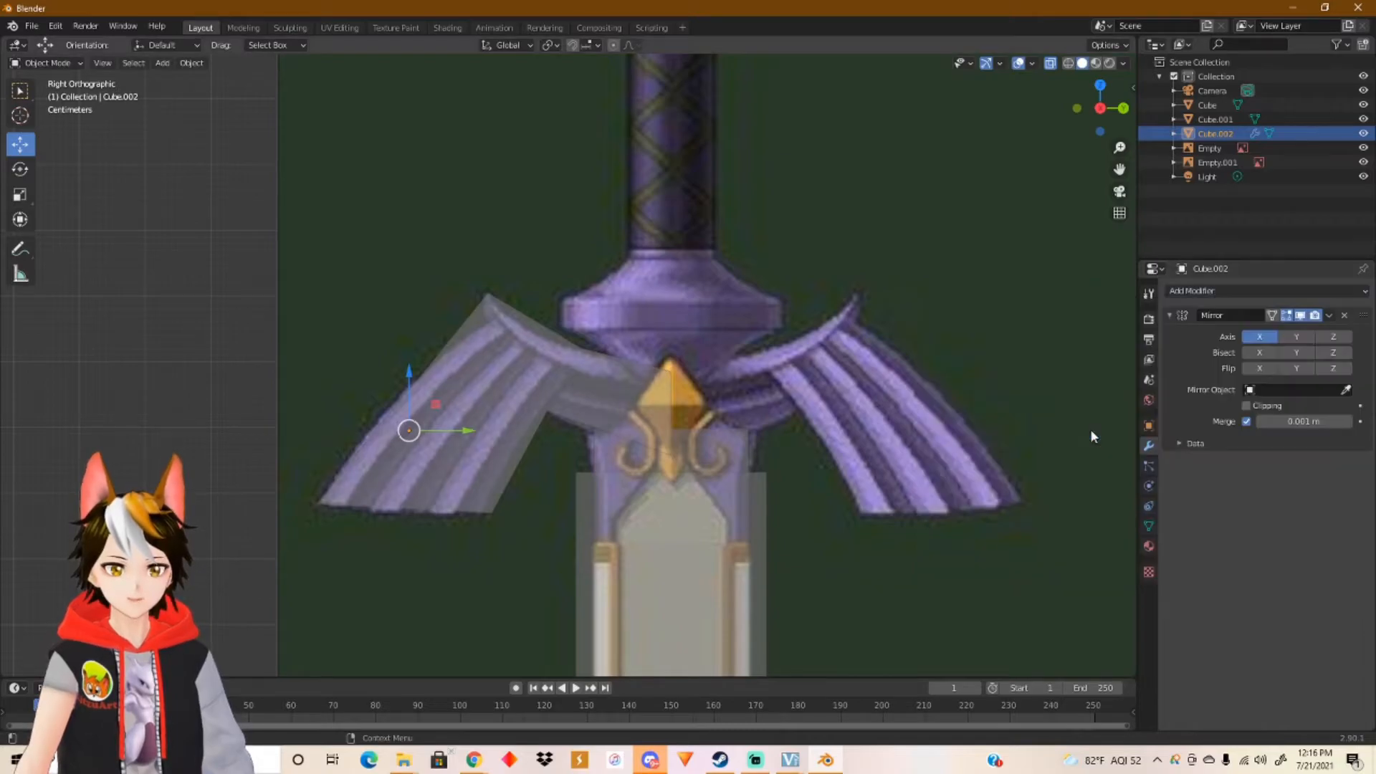
left_click(1334, 337)
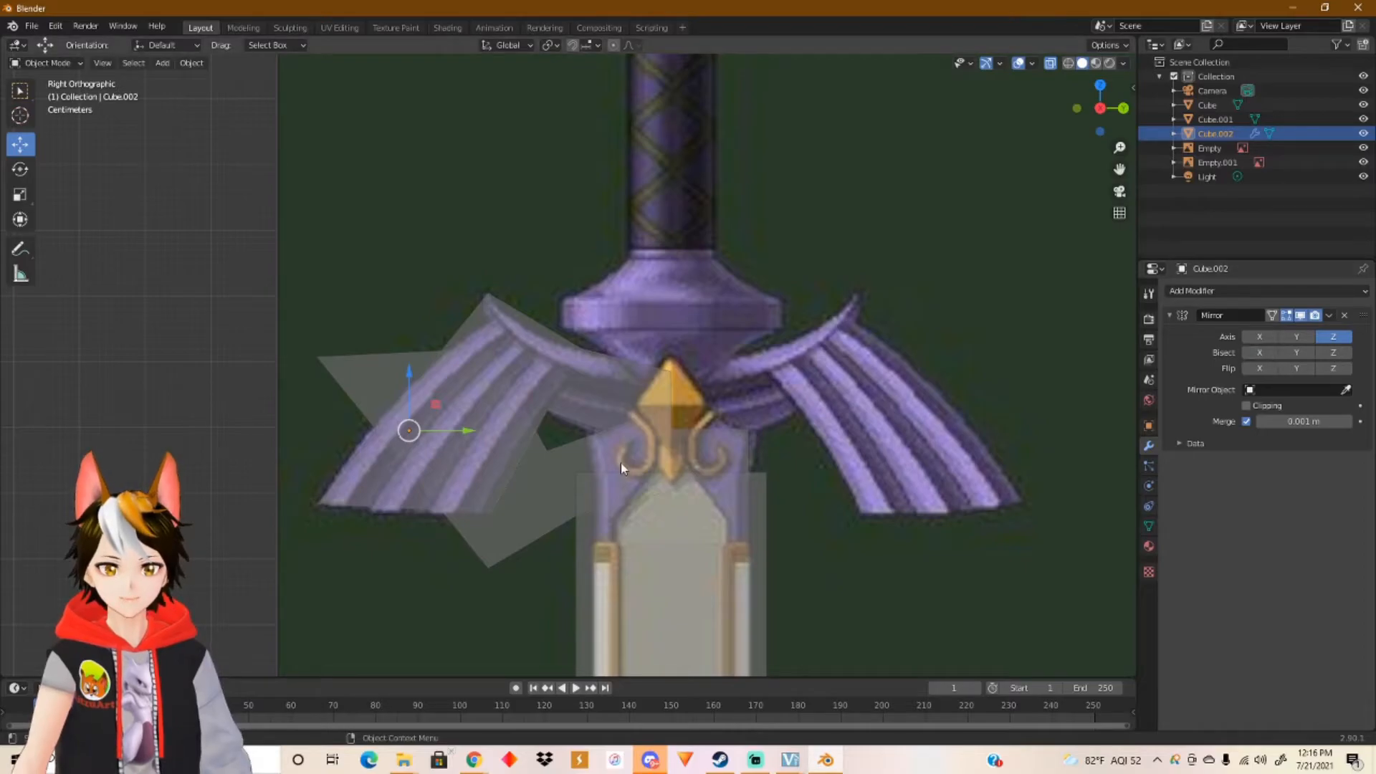
middle_click_drag(638, 453, 711, 424)
scroll(711, 423, "down", 3)
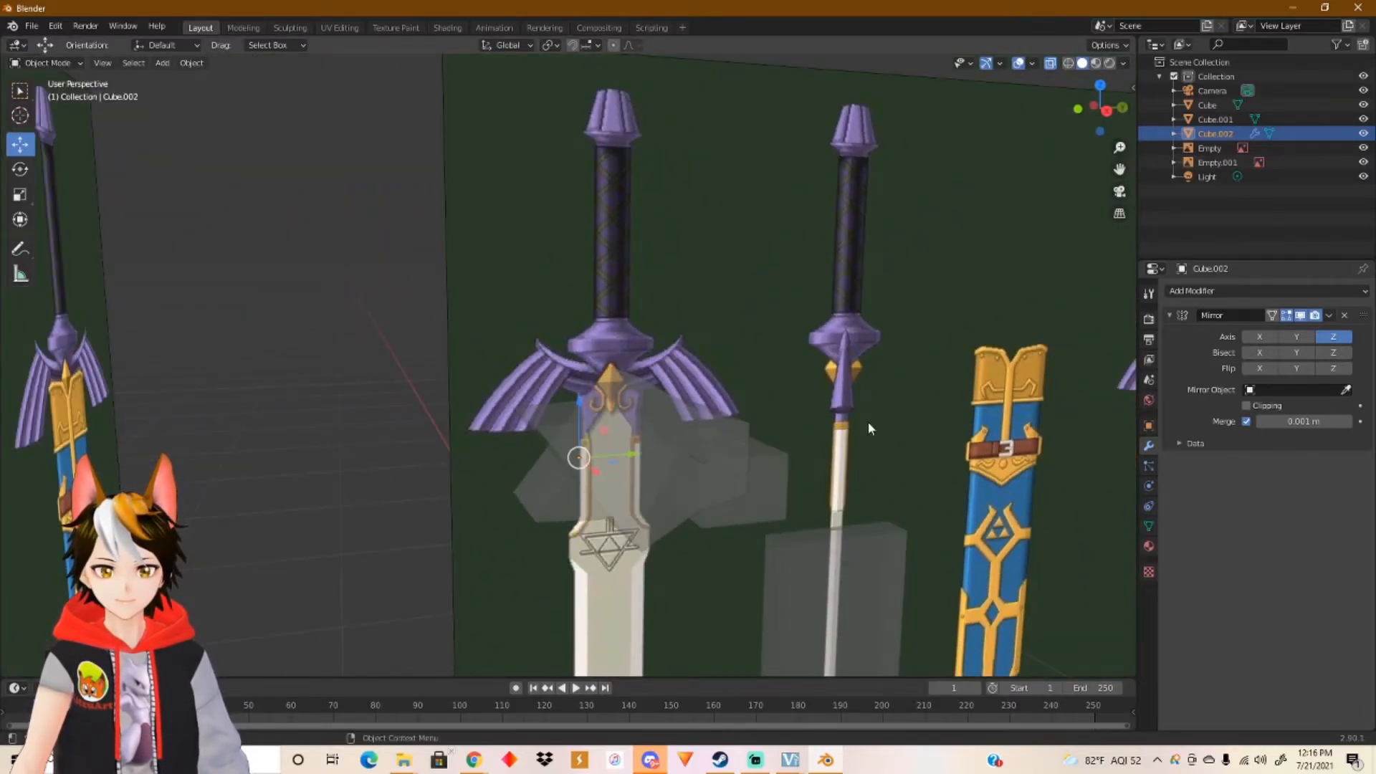
Step: Try the wing's Mirror modifier on the Y axis with X-ray turned off, and return it to the Z axis only
left_click(1295, 337)
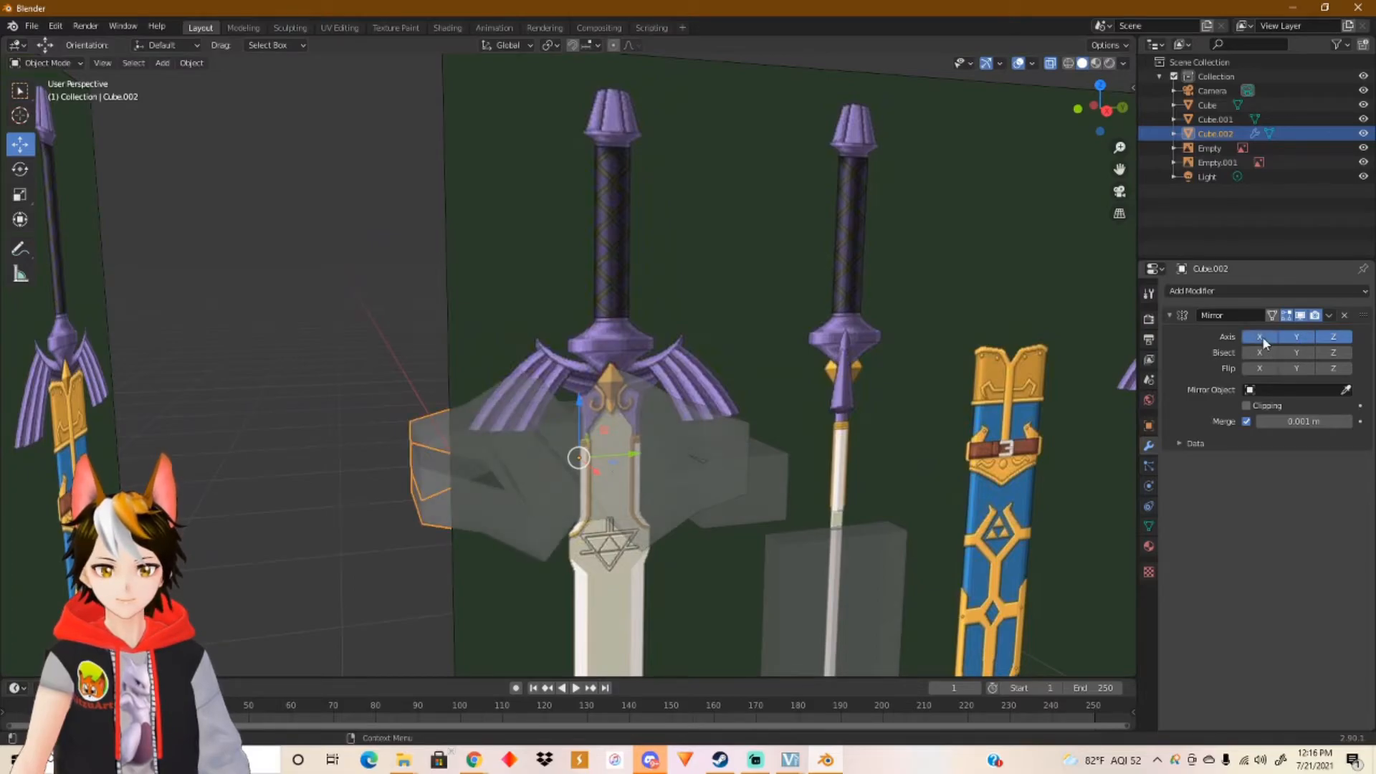
left_click(1336, 338)
left_click(1261, 338)
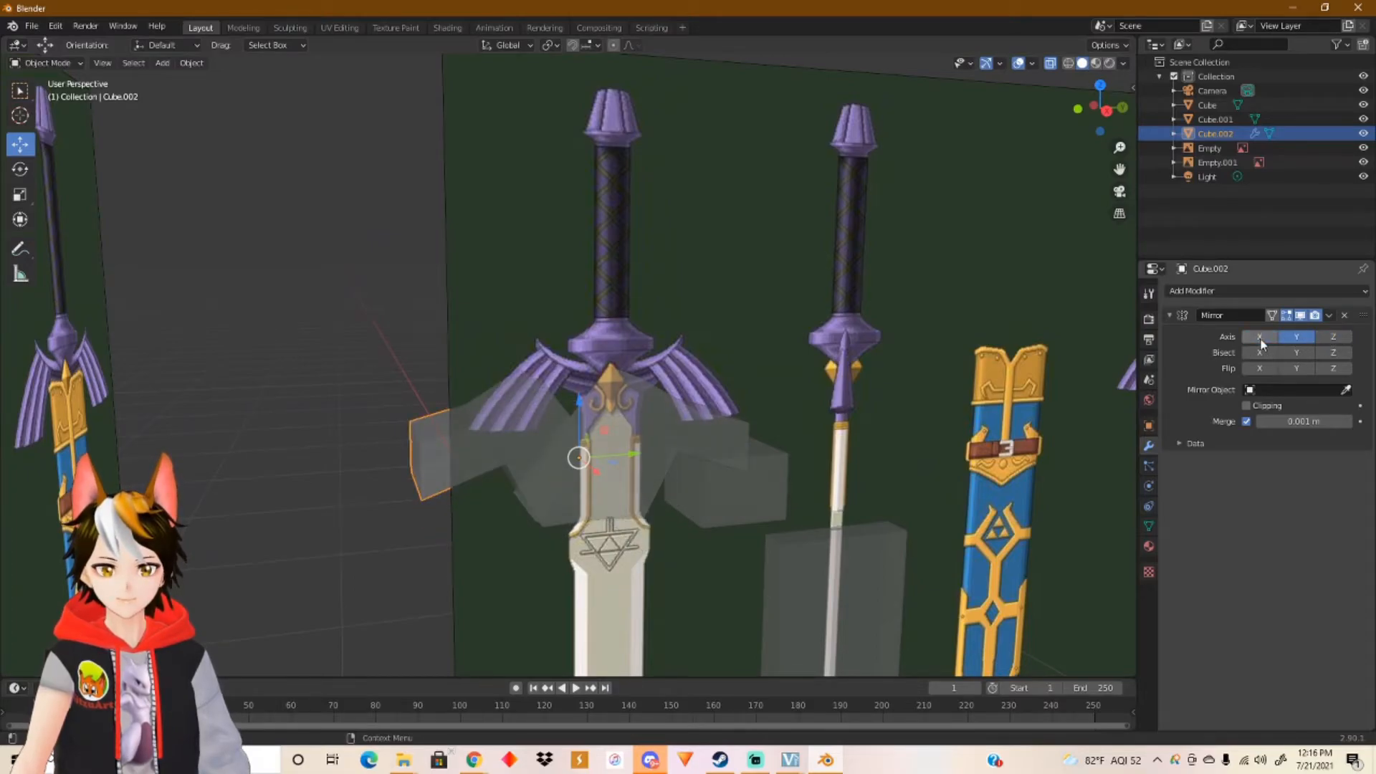
middle_click_drag(898, 406, 874, 393)
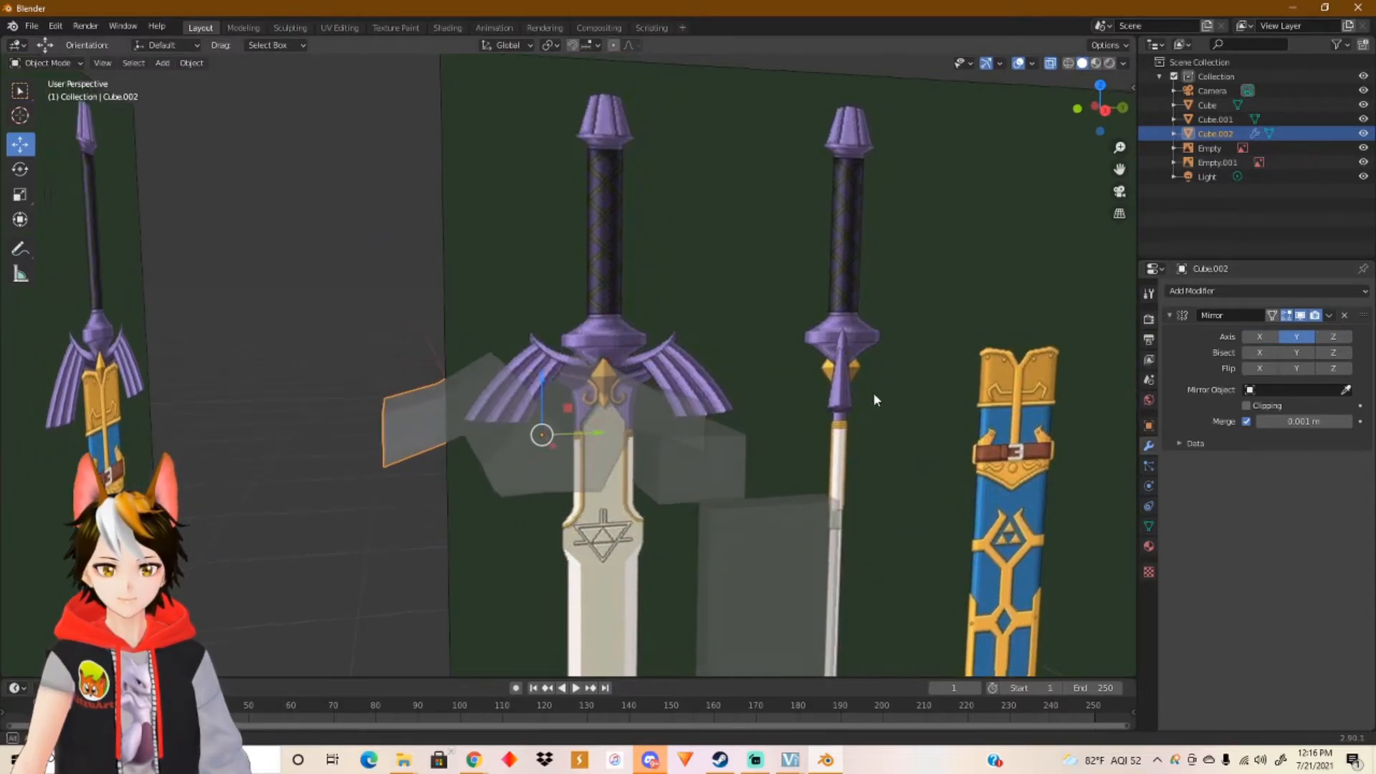
left_click(1053, 64)
mouse_move(795, 325)
middle_mouse_down()
mouse_move(781, 319)
mouse_move(774, 337)
mouse_move(772, 324)
mouse_move(793, 341)
mouse_move(776, 329)
middle_mouse_up()
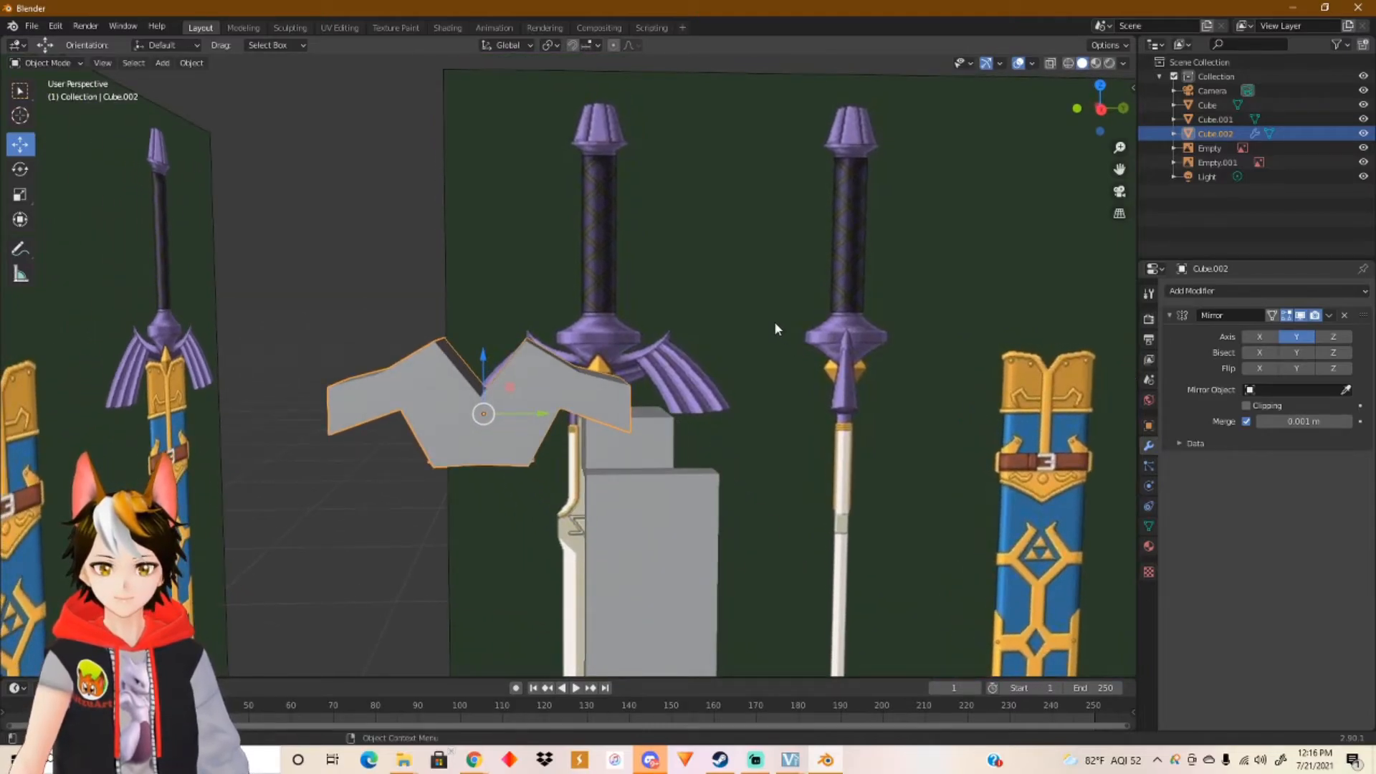
left_click(1100, 109)
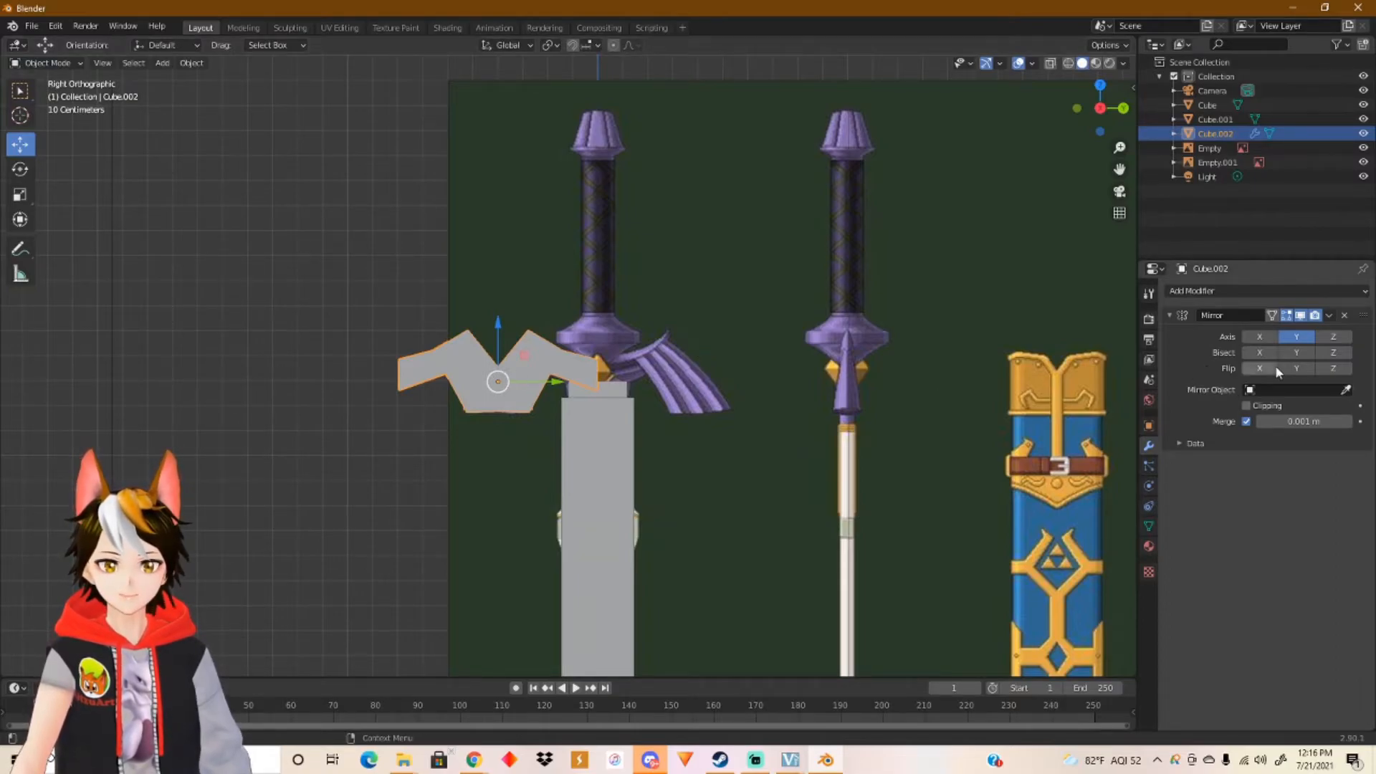
left_click(1334, 337)
left_click(1309, 337)
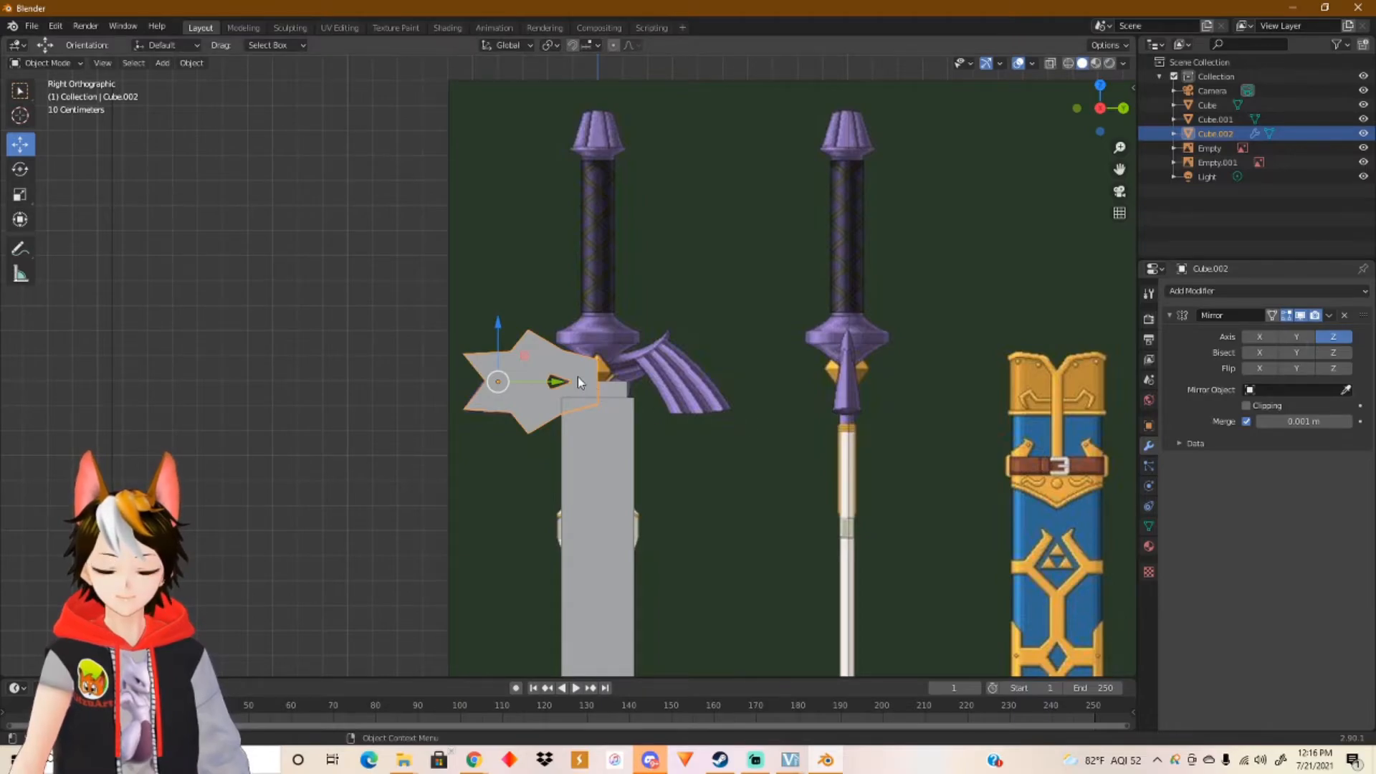
Step: Enter Edit Mode, select the whole wing mesh and try moving it along Y
key("Tab")
key("a")
key("g")
key("y")
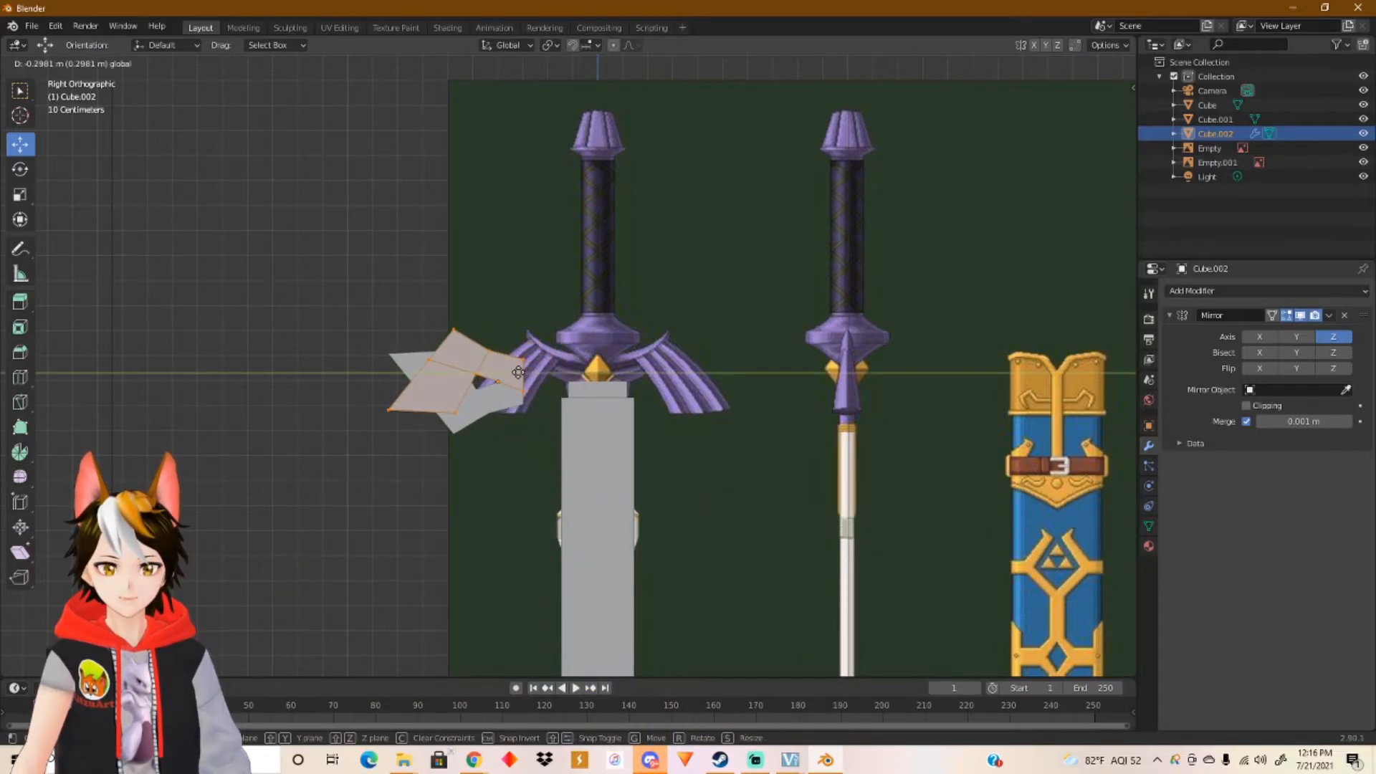
left_click_drag(518, 373, 518, 373)
key("ctrl+z")
middle_click_drag(581, 384, 808, 327)
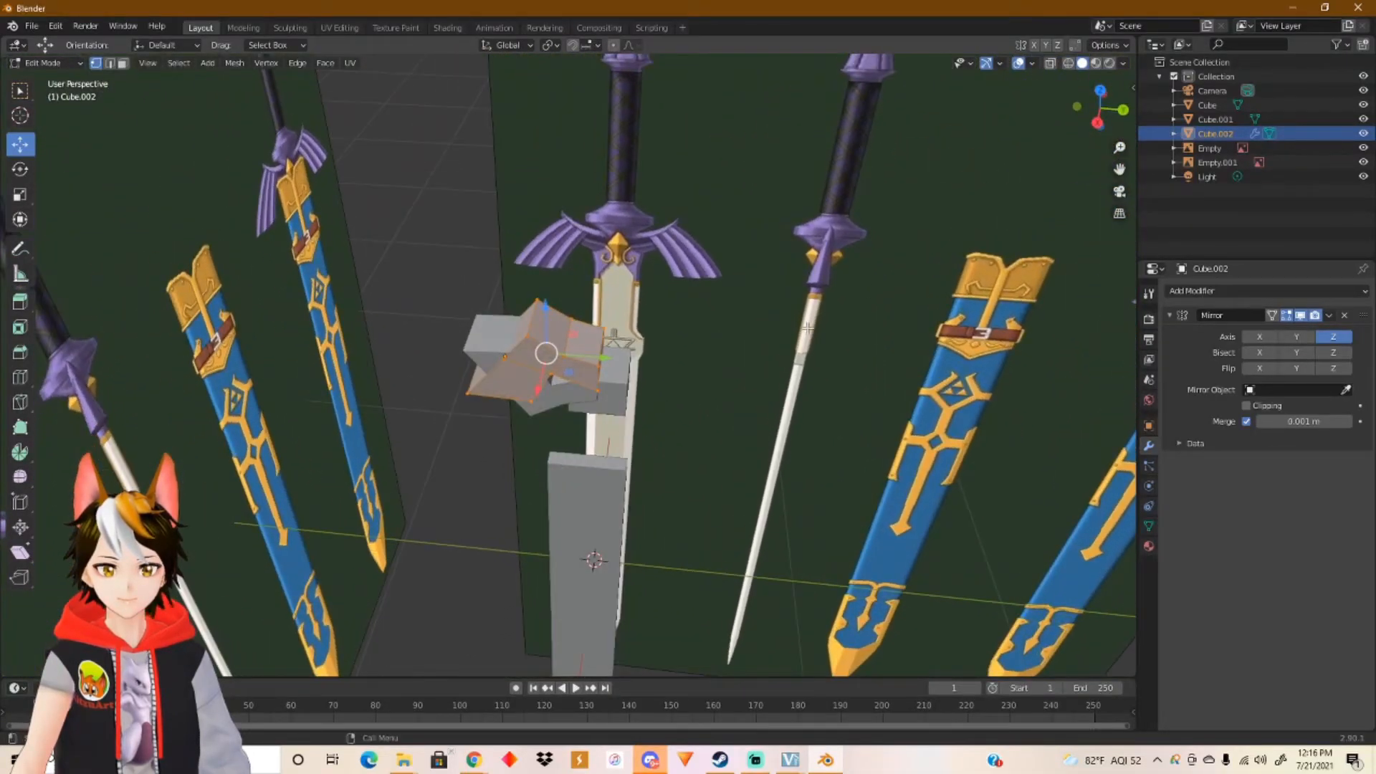
left_click(1098, 126)
left_click_drag(1104, 127, 1120, 119)
left_click(1122, 107)
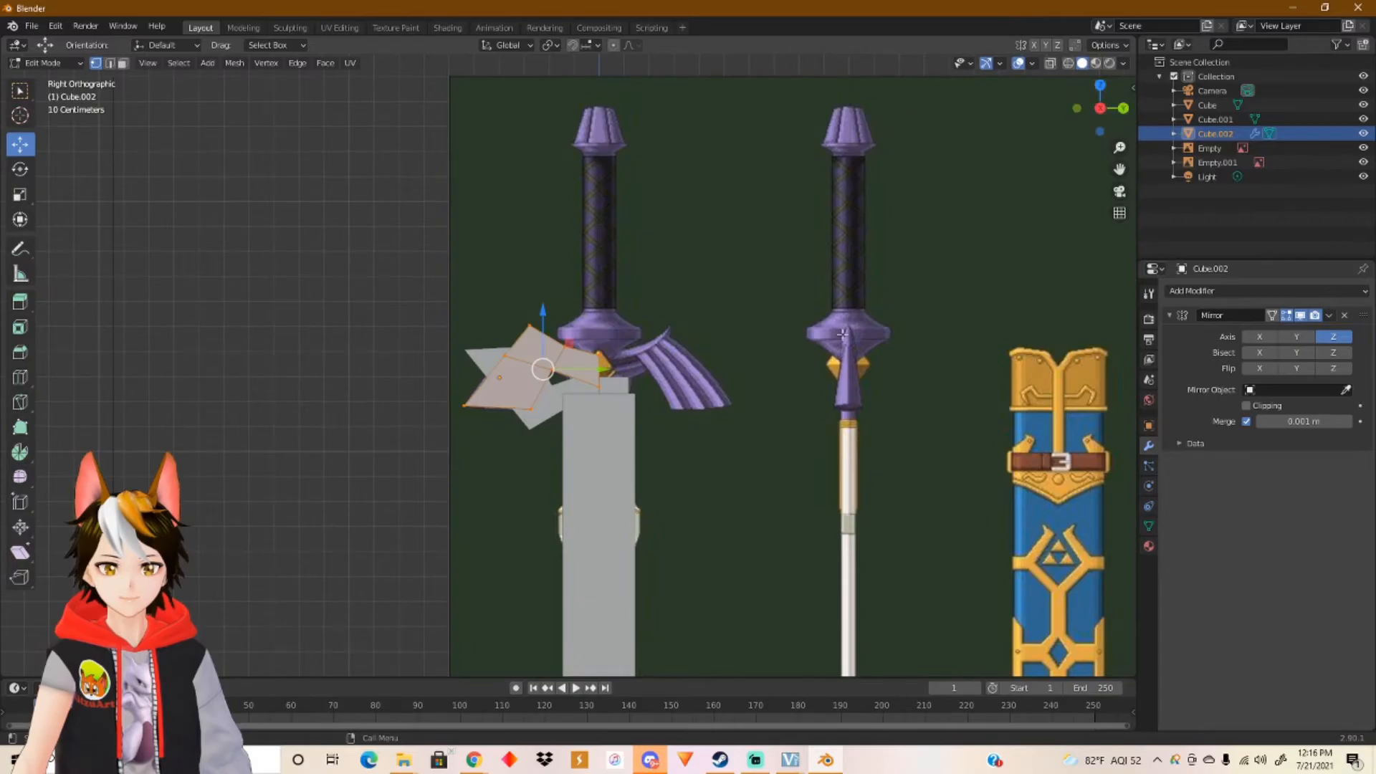
Step: Try moving the selected wing mesh along Y toward the guard's opposite side and undo it
scroll(530, 387, "up", 5)
left_click_drag(538, 400, 696, 395)
key("ctrl+z")
key("ctrl+z")
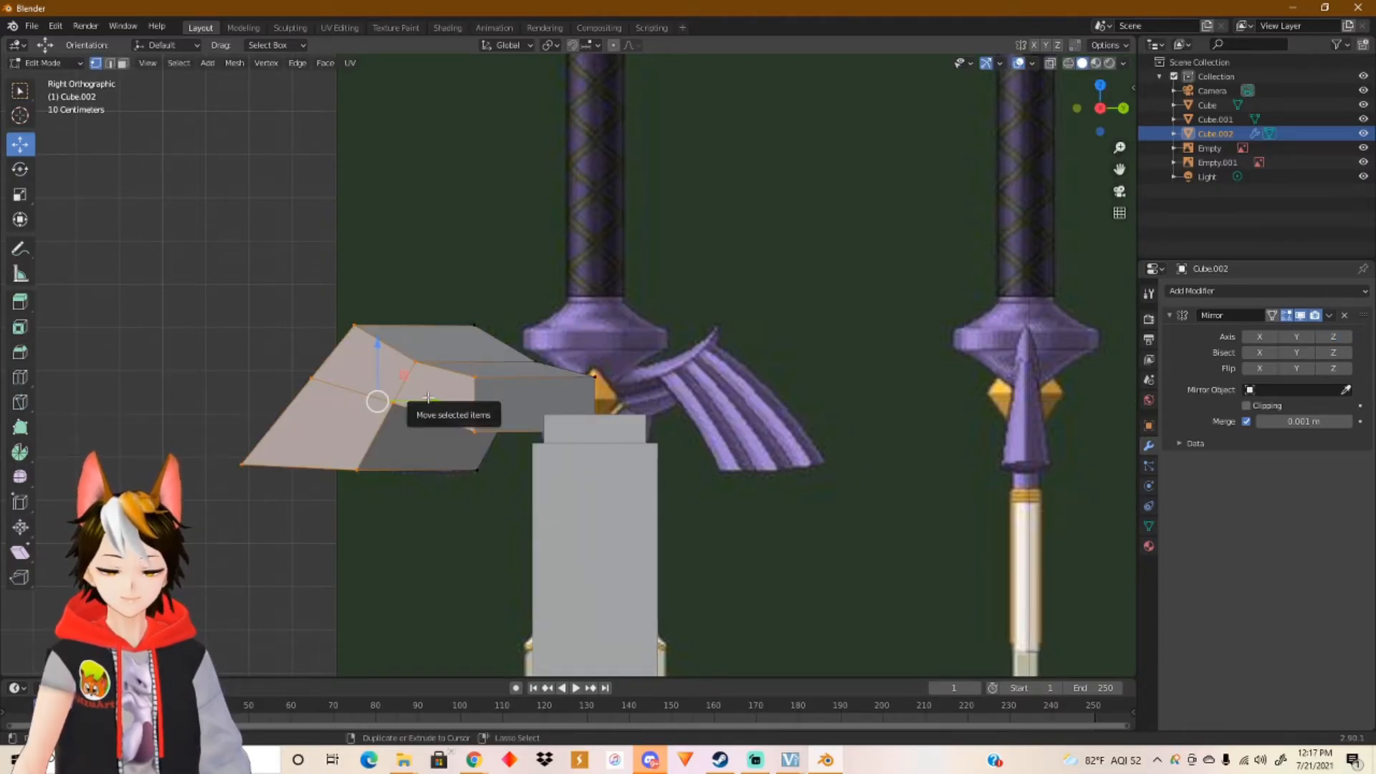
Step: Reselect the whole wing mesh with X-ray temporarily on, and re-enable the Mirror modifier's Z axis
left_click(1050, 65)
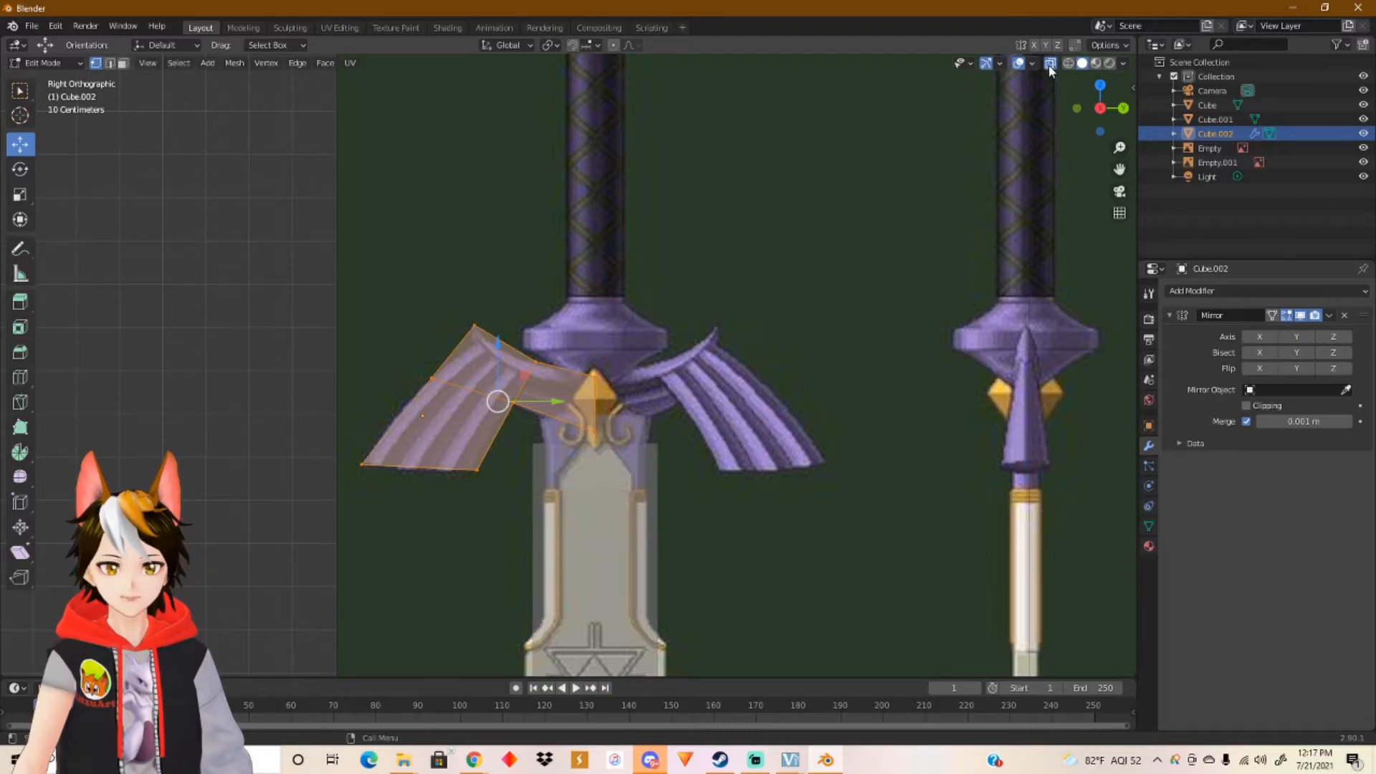
left_click_drag(310, 277, 705, 551)
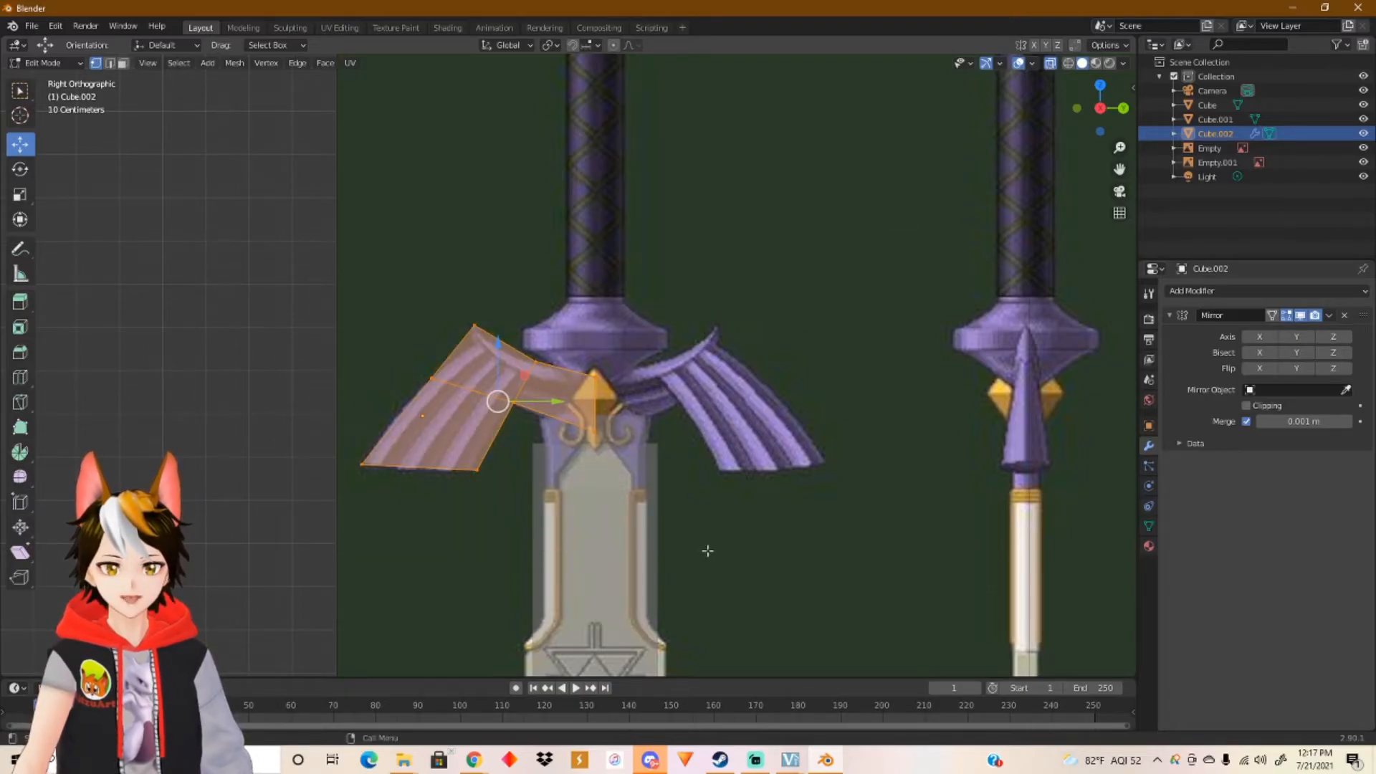
left_click(1050, 64)
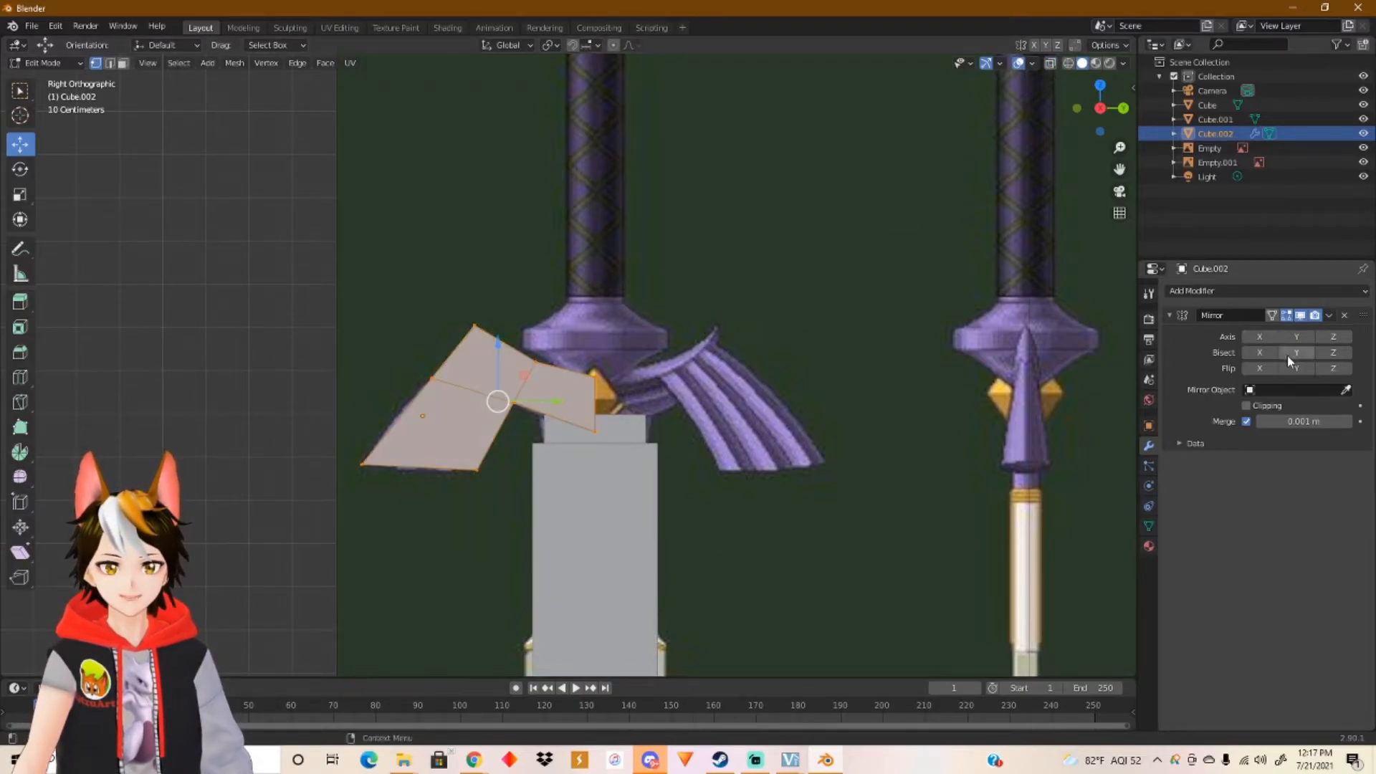
left_click(1331, 336)
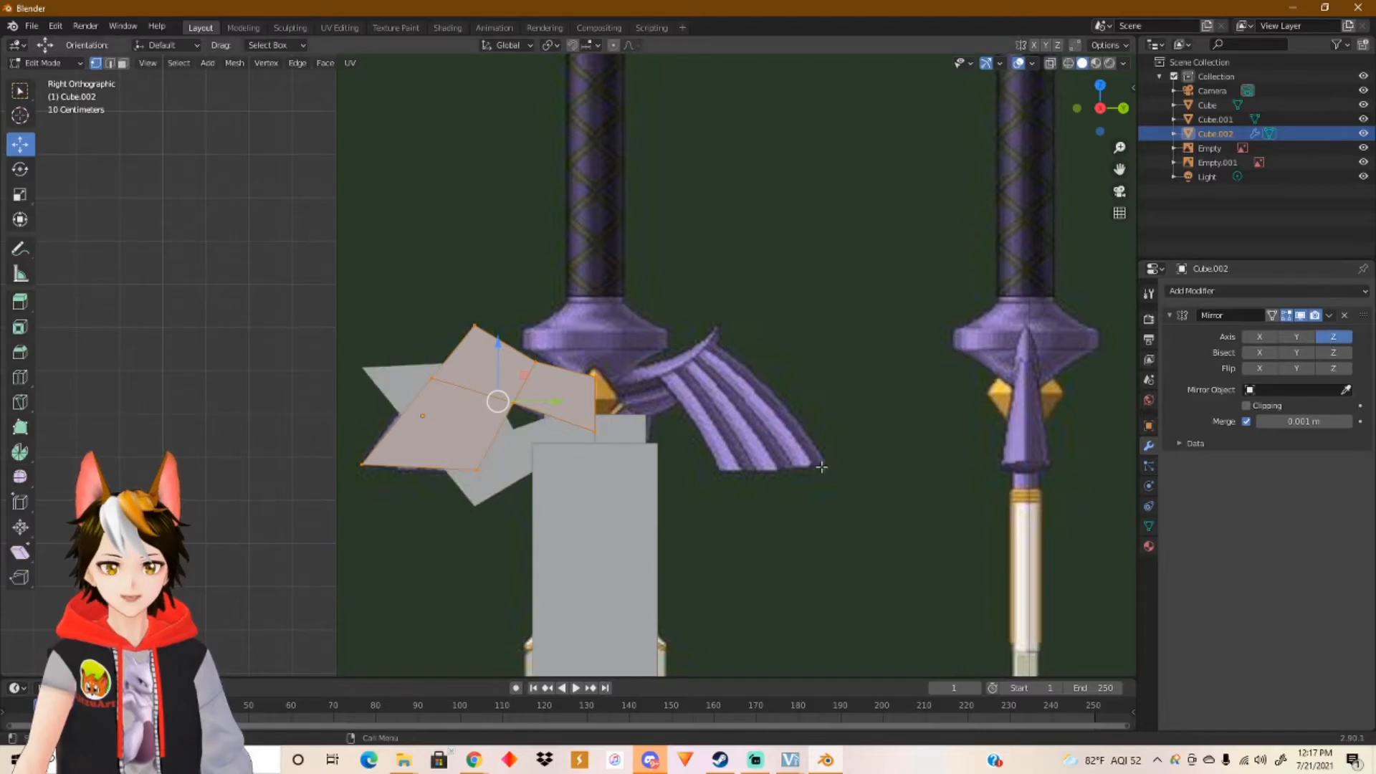
Step: Try sliding the selected wing mesh along Y past the guard
left_click_drag(548, 404, 916, 404)
right_click(917, 403)
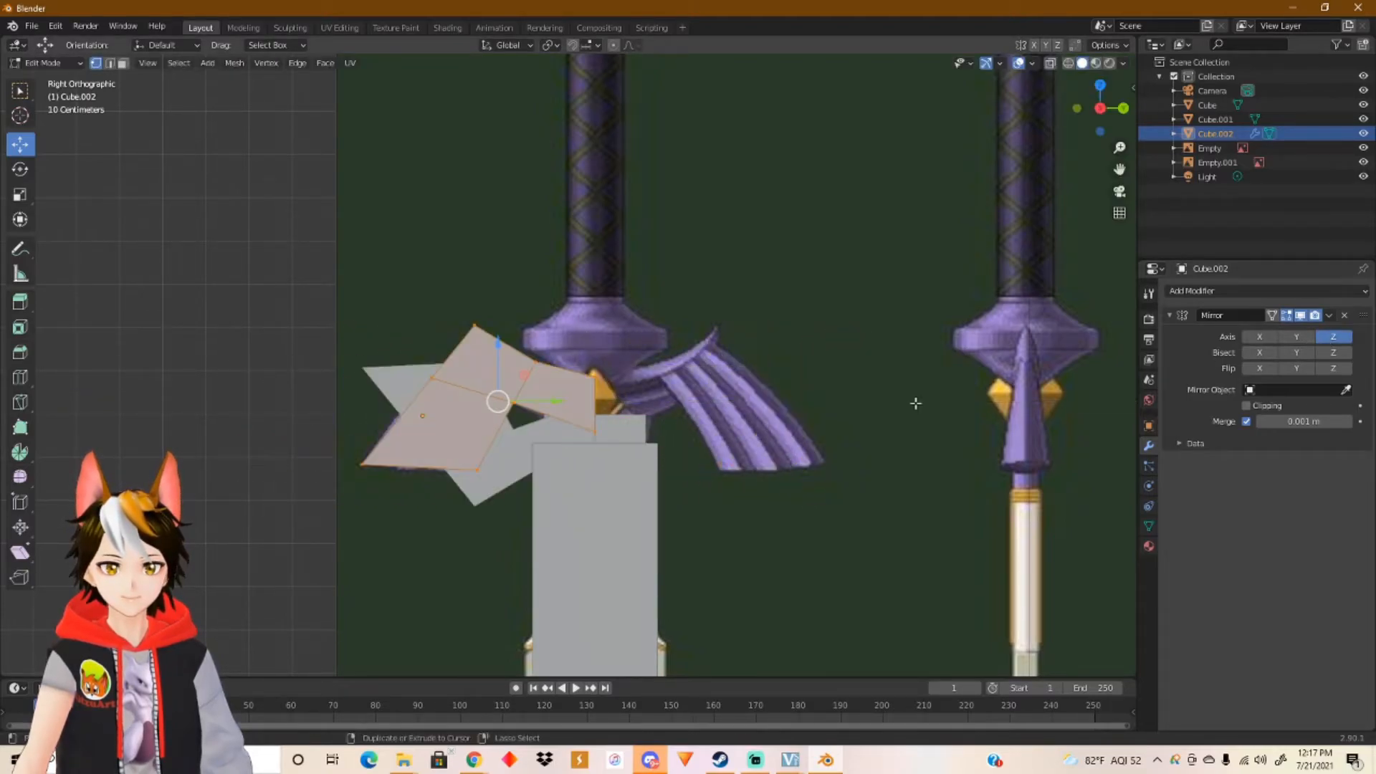
Step: Switch the Mirror modifier from the Z to the Y axis and move the wing mesh along Y until its inner edge meets its mirrored copy
left_click(1332, 336)
left_click(1297, 337)
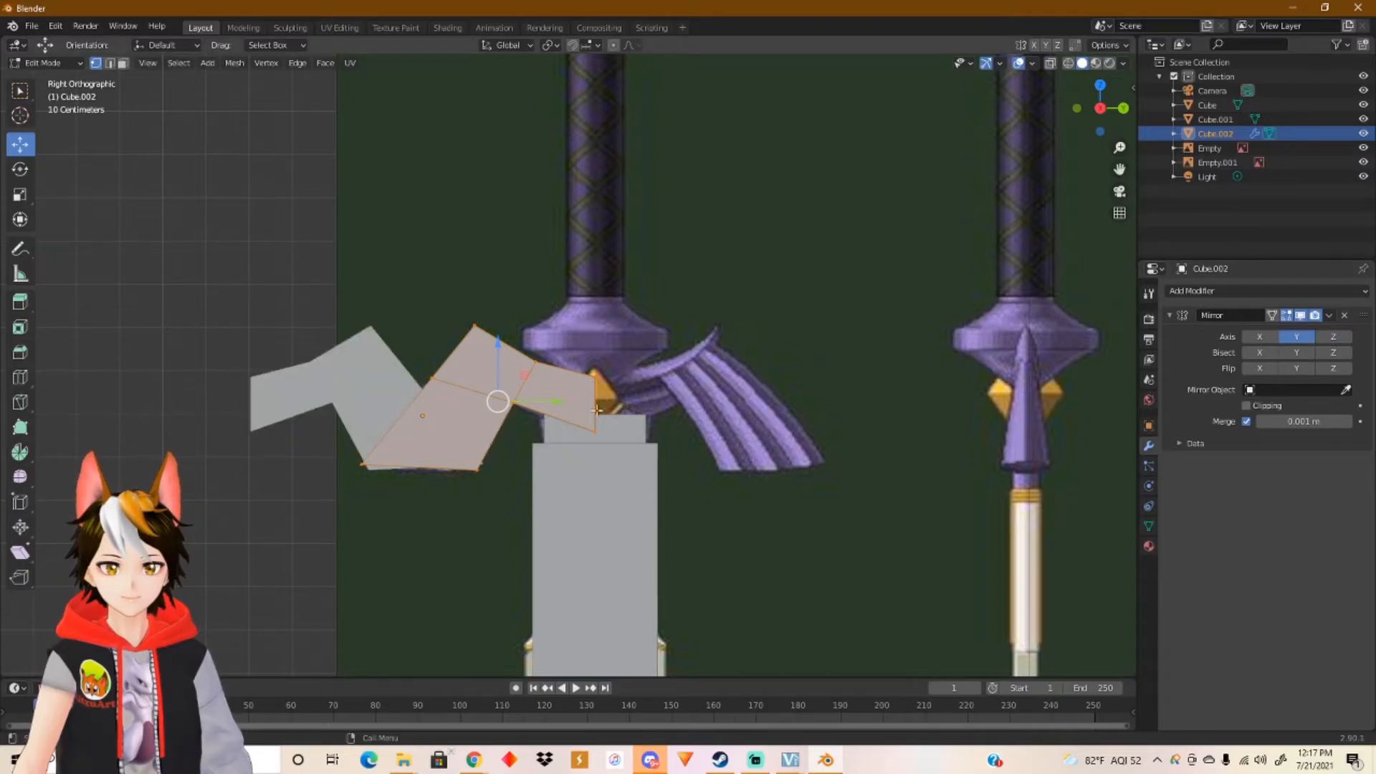
left_click_drag(540, 405, 365, 404)
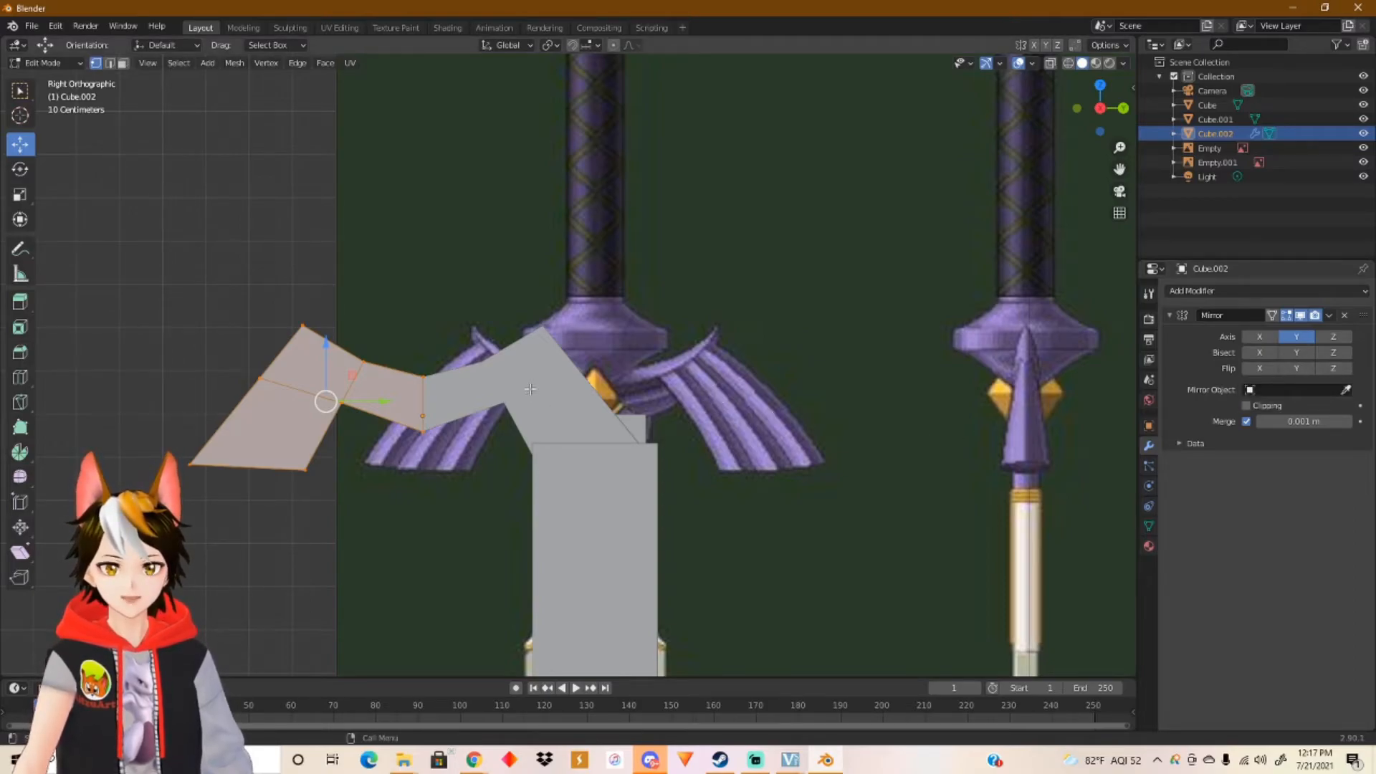
Step: In Object Mode, move the mirrored wings along Y to centre them on the reference guard, using X-ray to fine-tune the alignment
key("Tab")
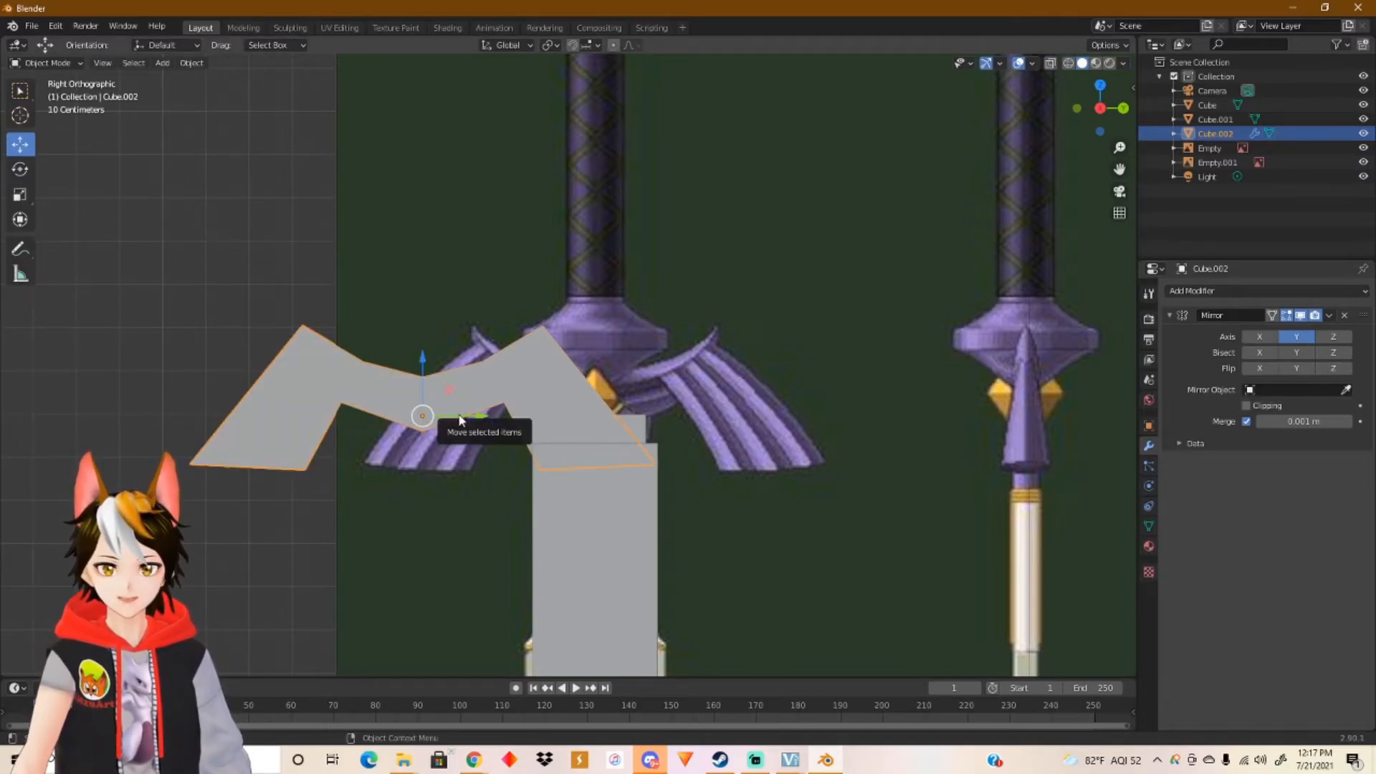
left_click_drag(460, 419, 639, 401)
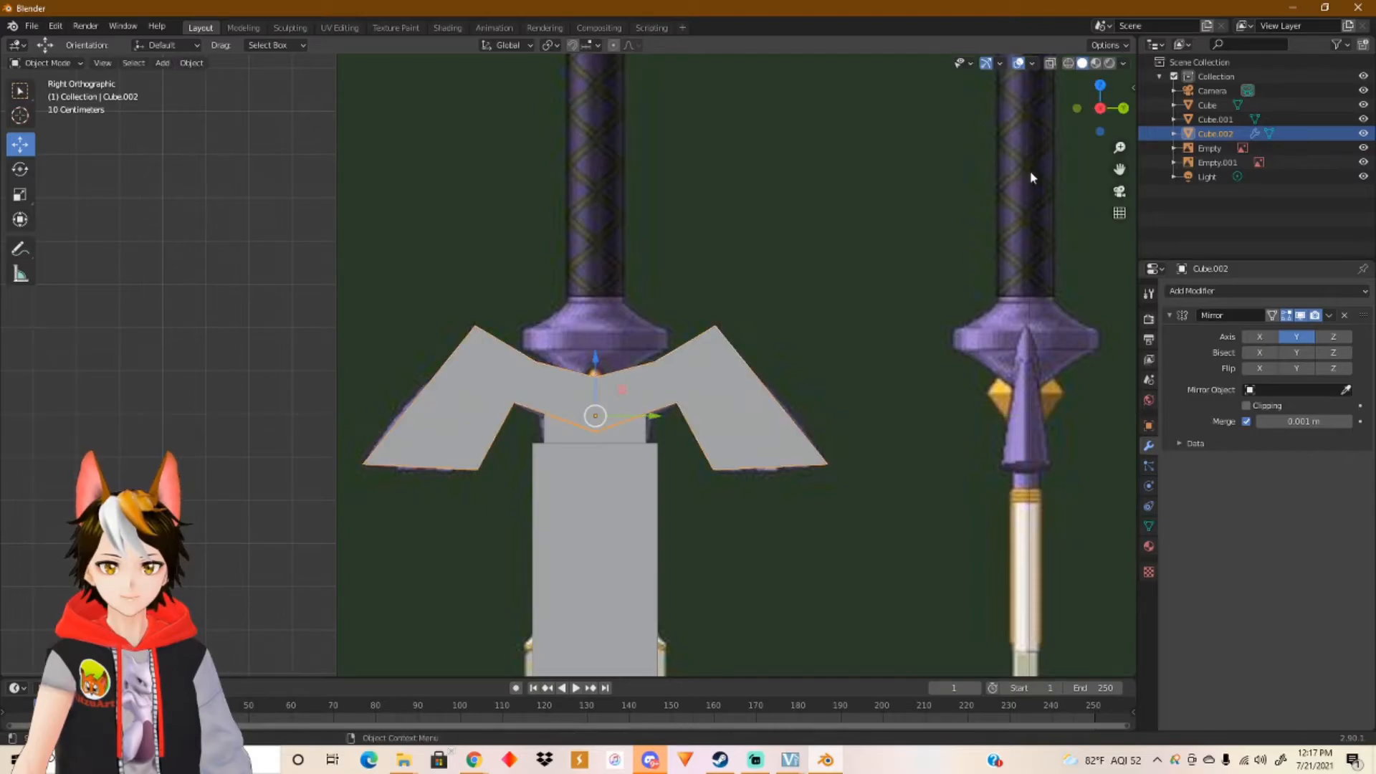
left_click(1043, 75)
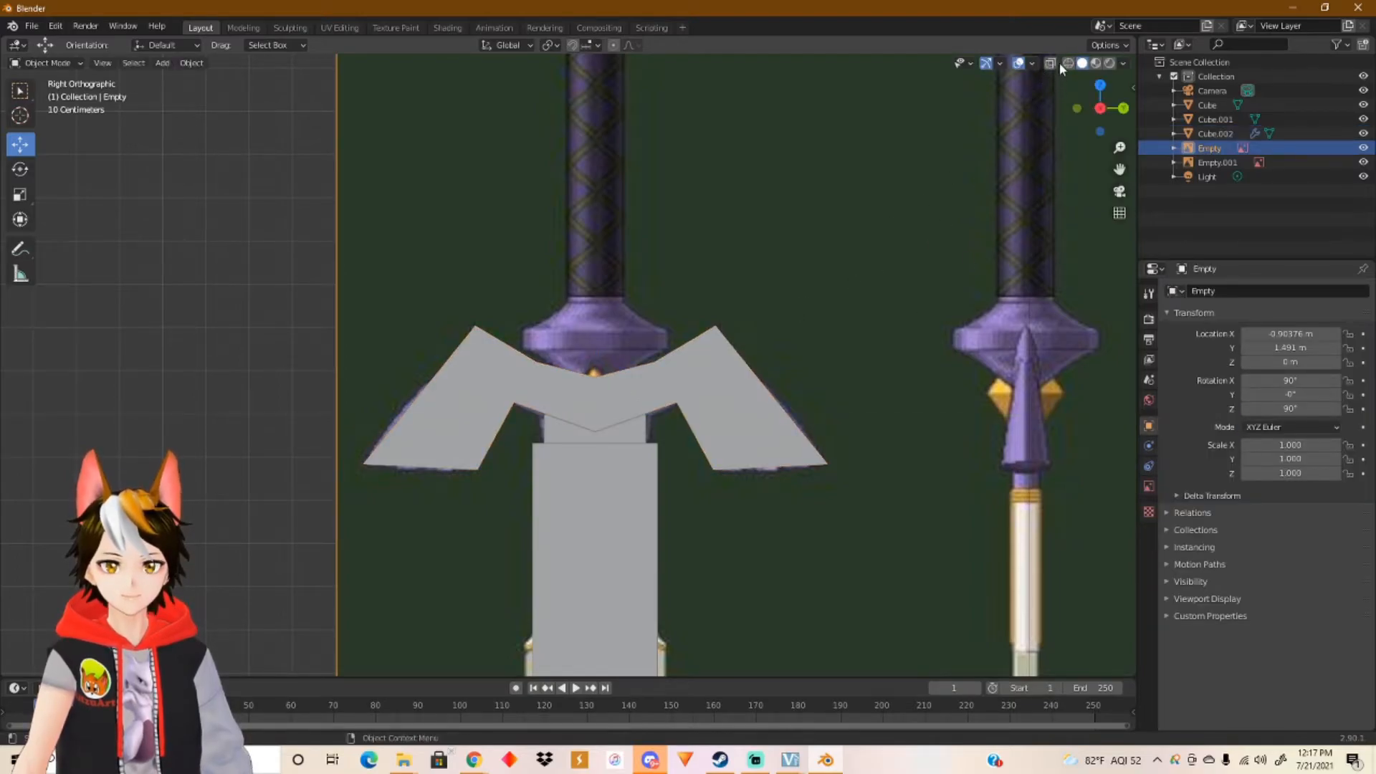
left_click(1052, 63)
left_click(629, 370)
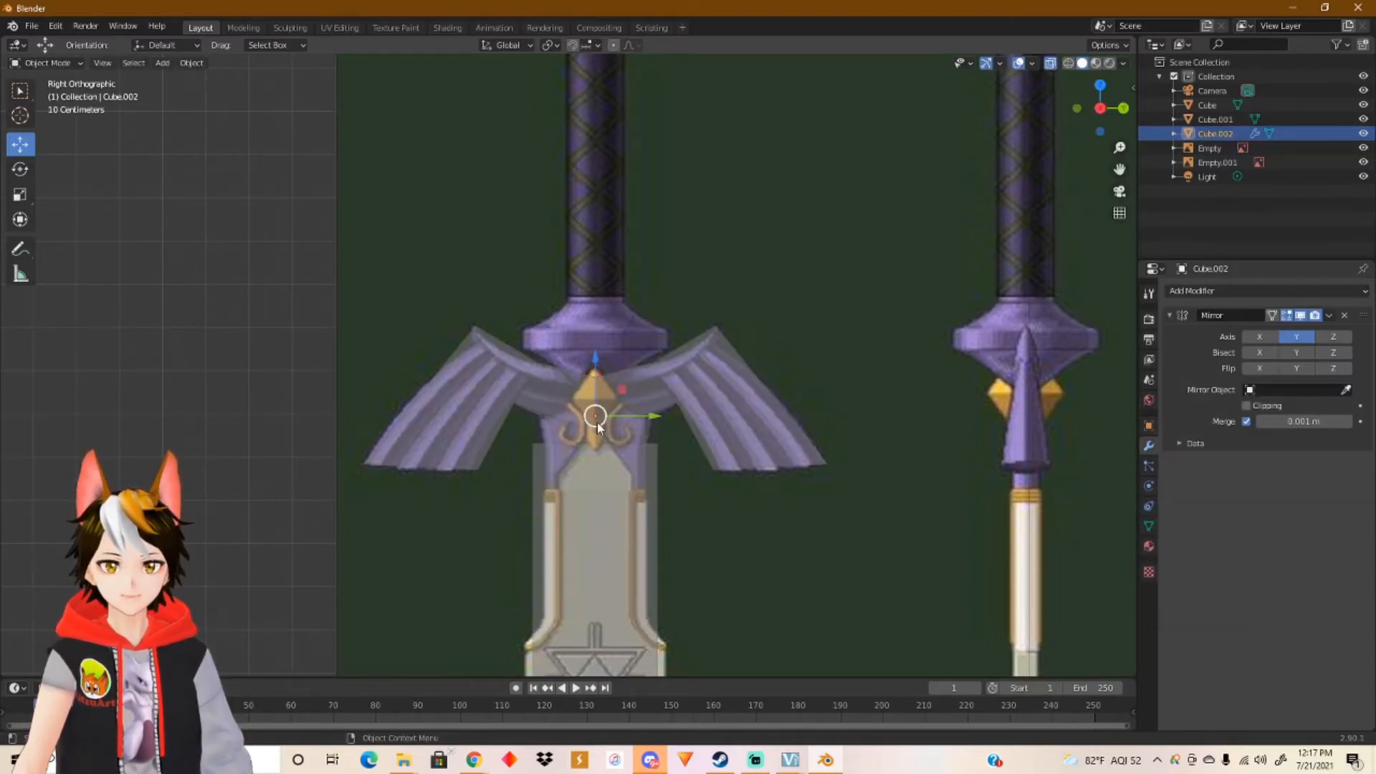
scroll(606, 436, "up", 3)
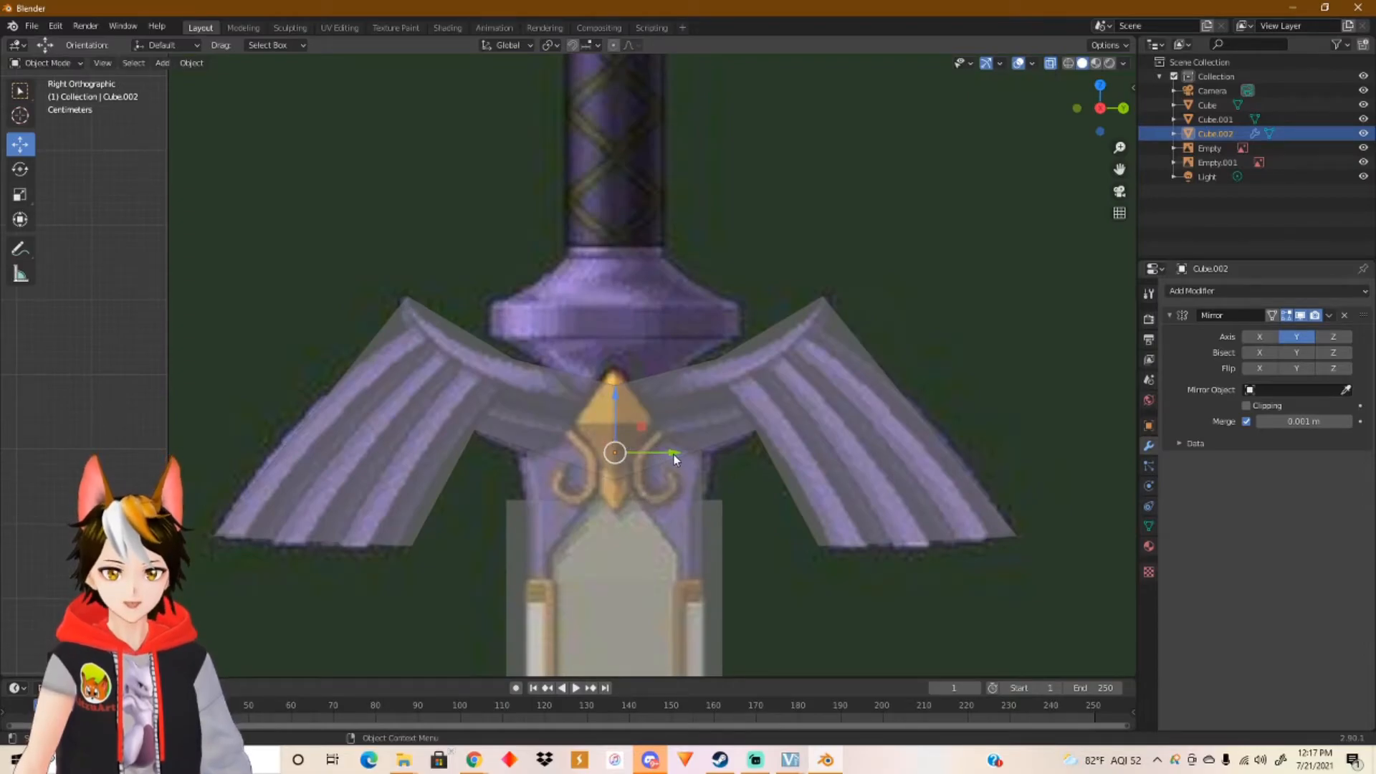
left_click_drag(674, 455, 677, 456)
Step: Add a cylinder mesh and move it up along Z to the height of the sword's grip
scroll(653, 454, "down", 3)
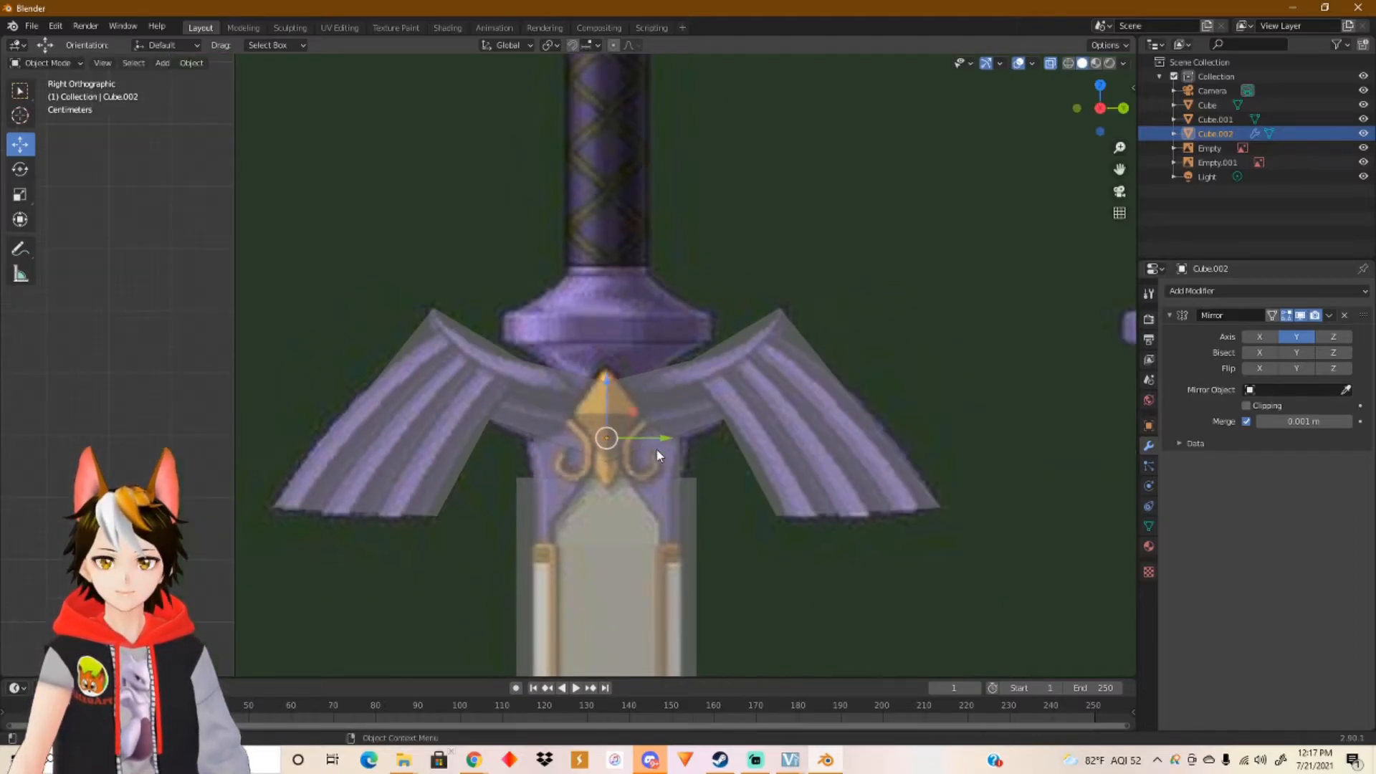
middle_click_drag(643, 355, 651, 435, "shift")
scroll(613, 260, "down", 2)
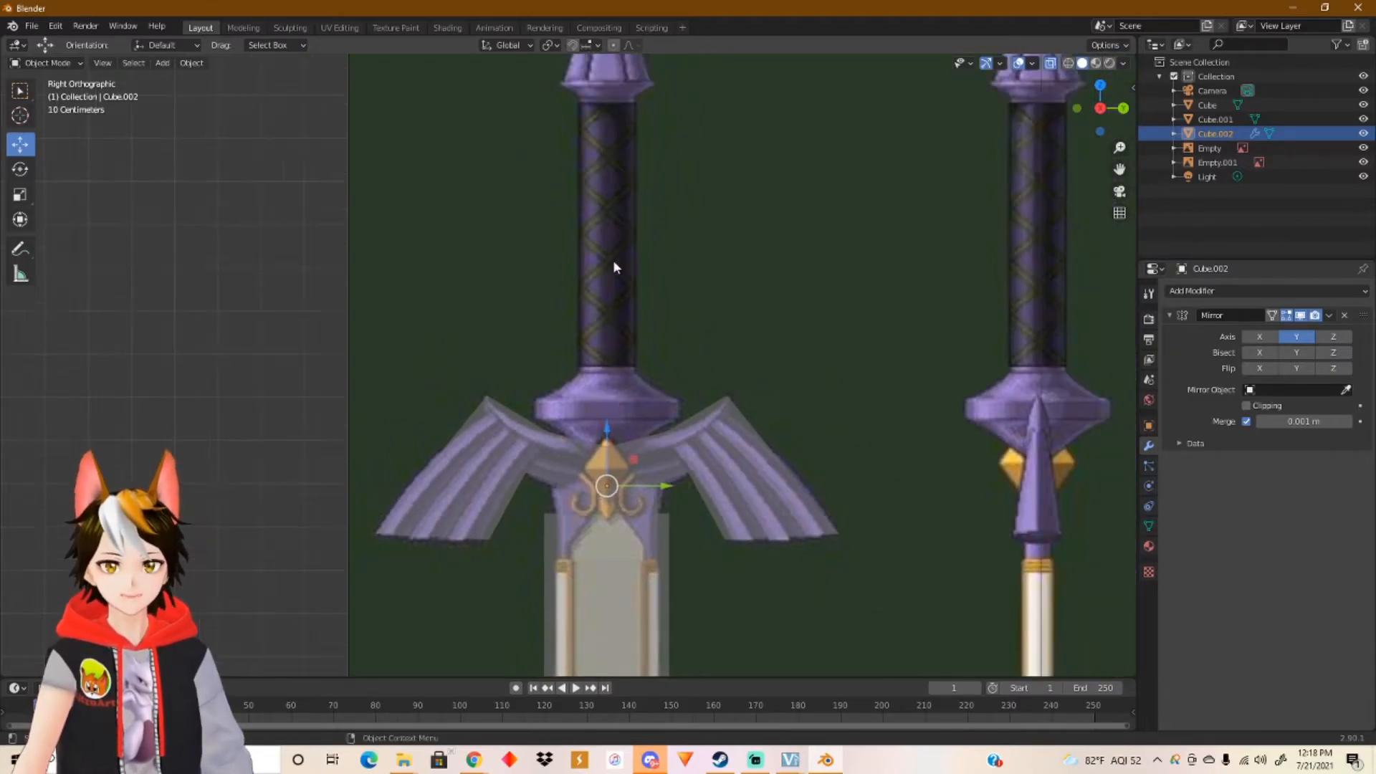
middle_click_drag(613, 266, 614, 307, "shift")
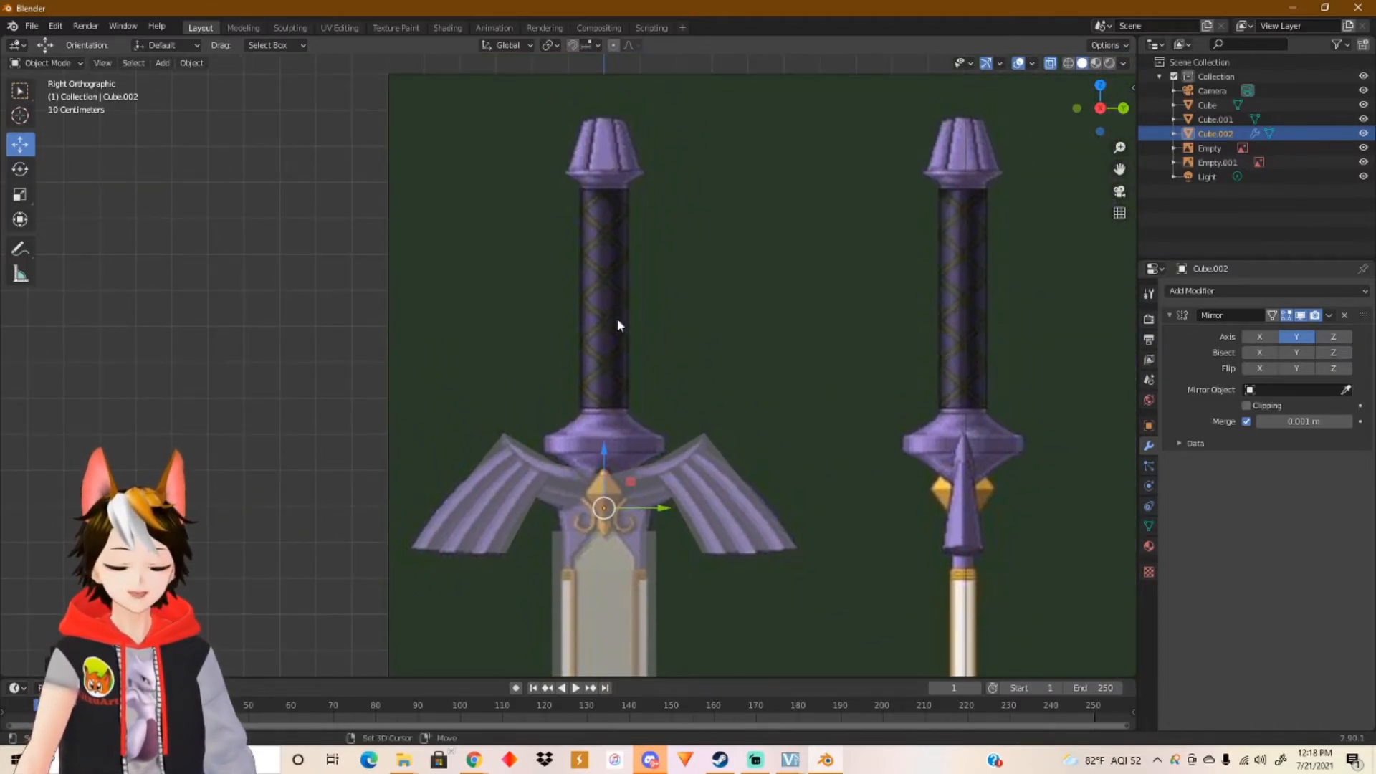
key("shift+a")
mouse_move(617, 319)
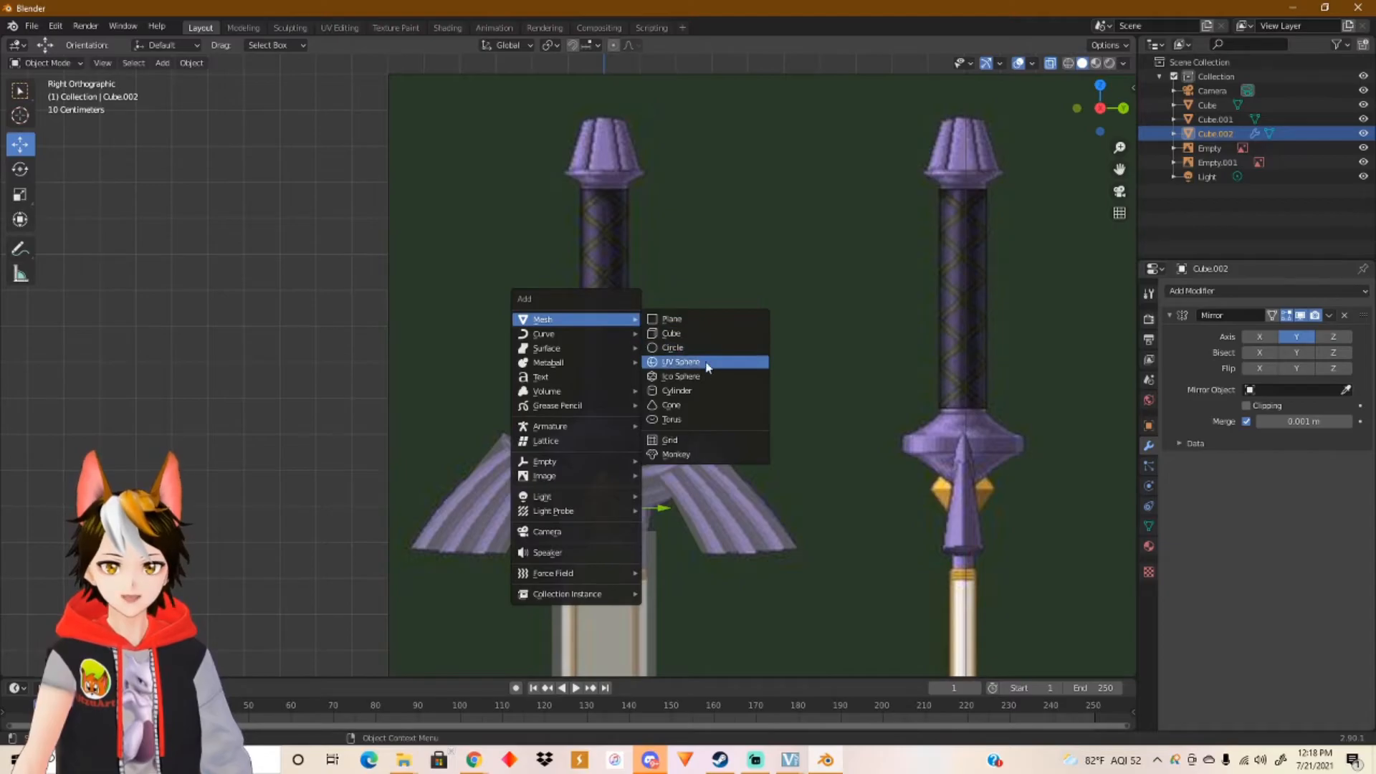
left_click(702, 391)
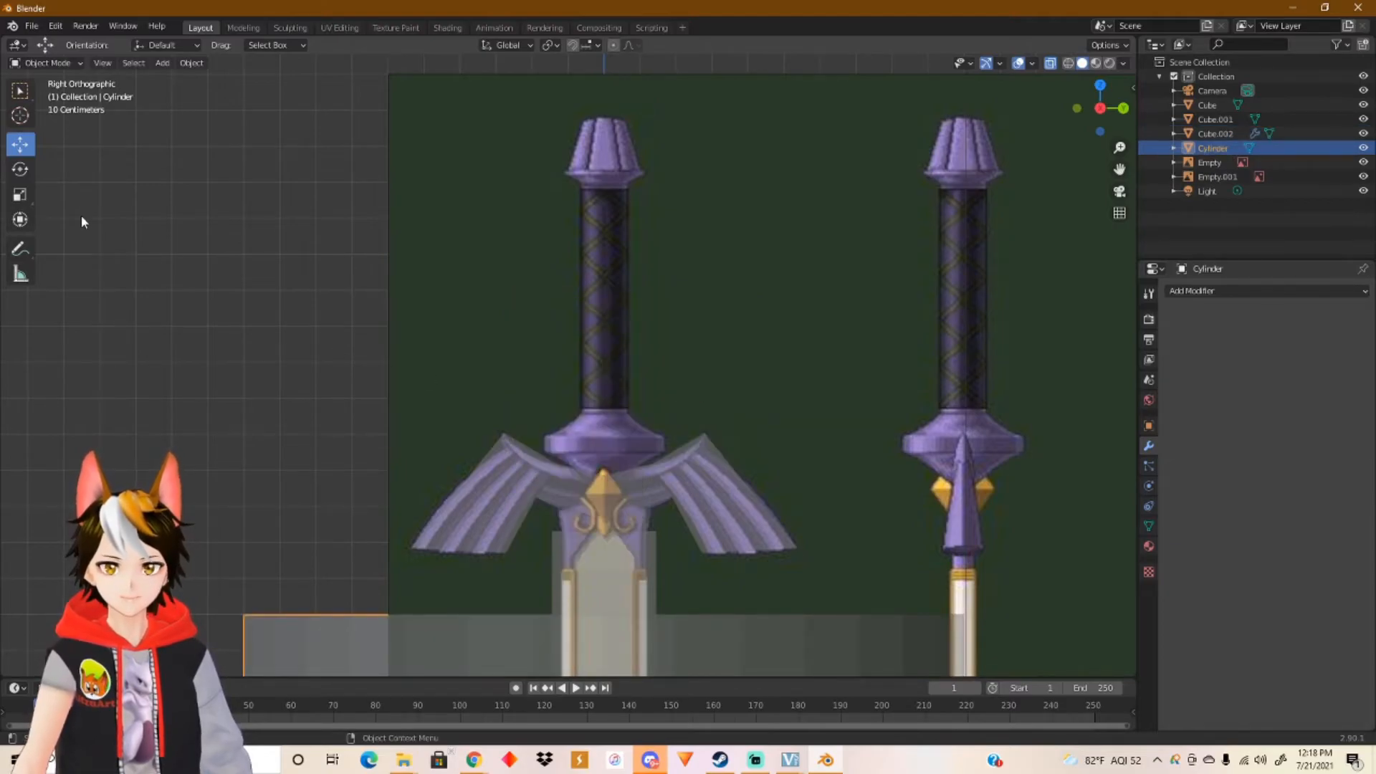
scroll(580, 489, "down", 5)
key("g")
key("z")
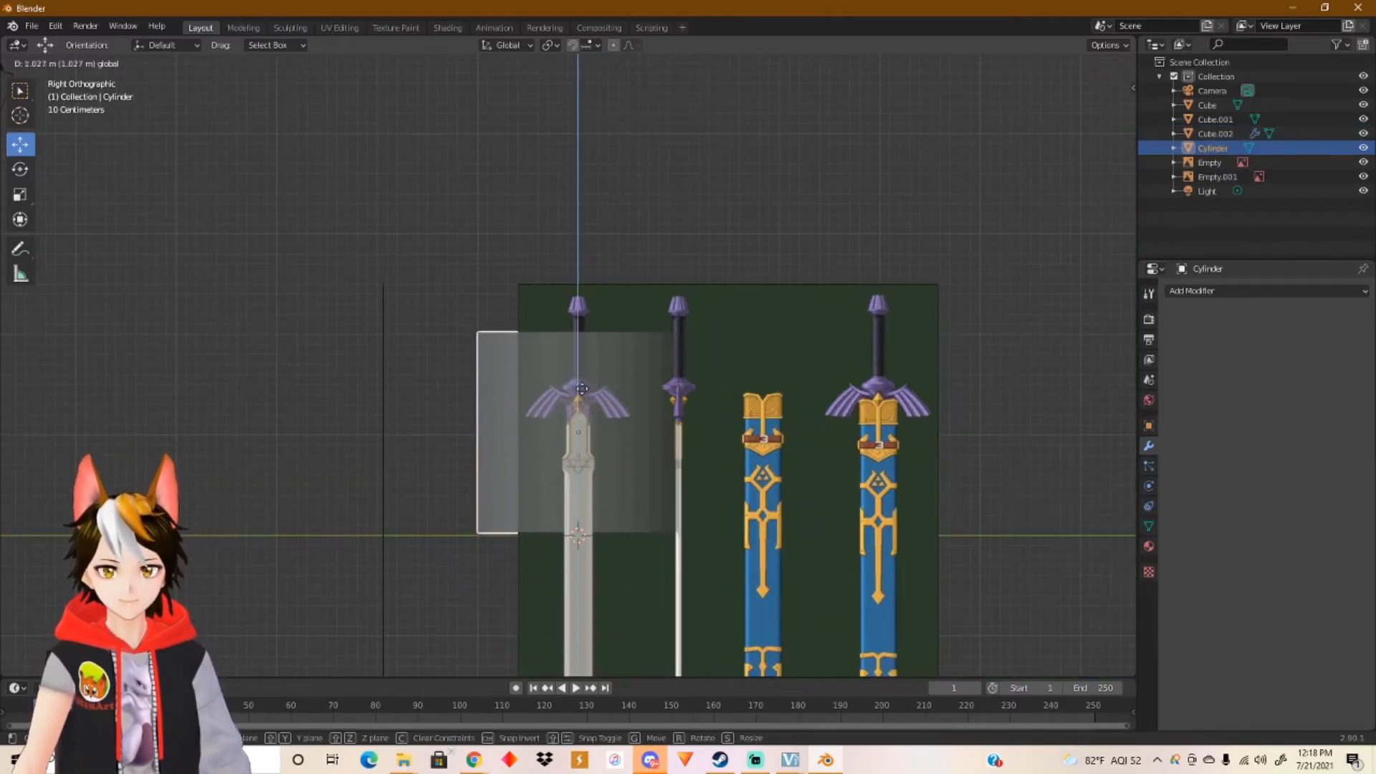
left_click(587, 305)
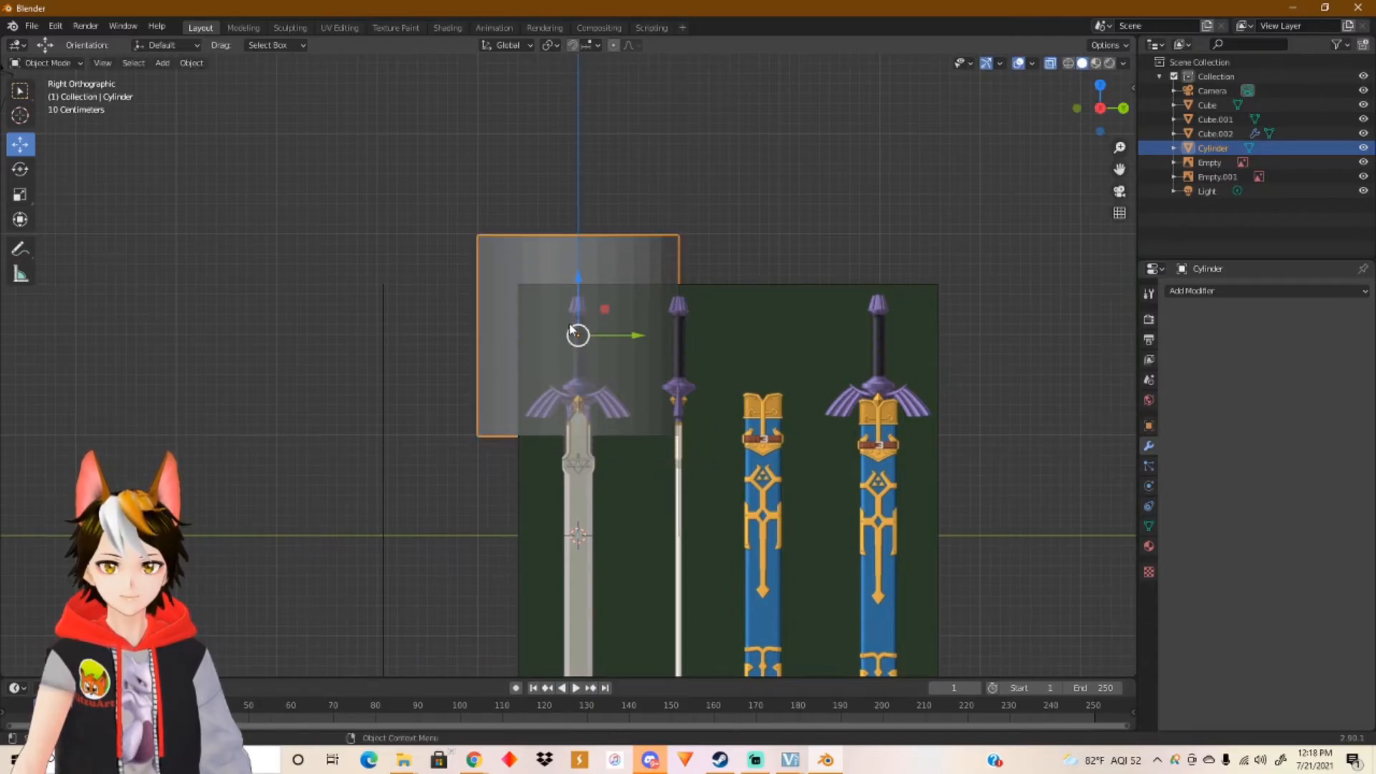
Step: Scale the cylinder down uniformly to roughly the width of the reference grip and nudge it slightly along Y
key("s")
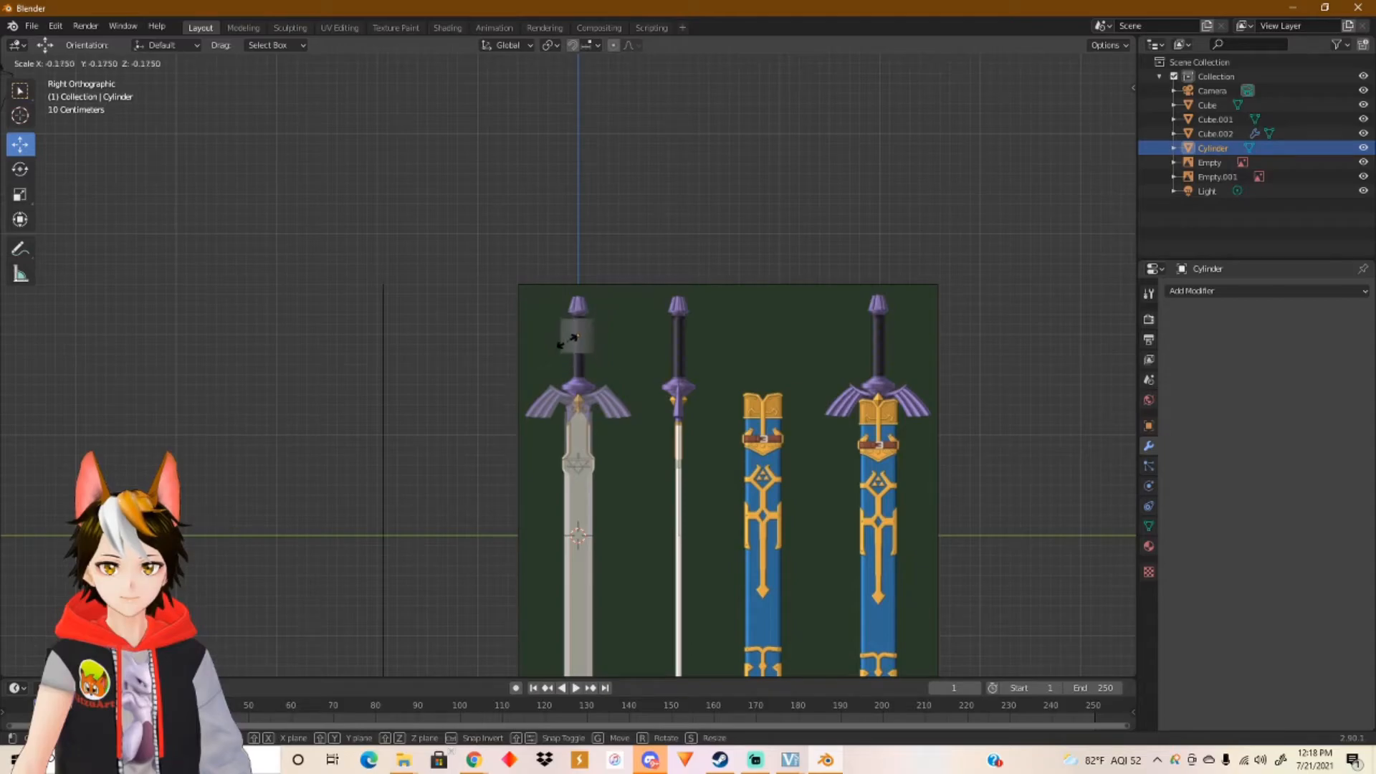
left_click(574, 351)
scroll(577, 354, "up", 2)
scroll(579, 354, "up", 5)
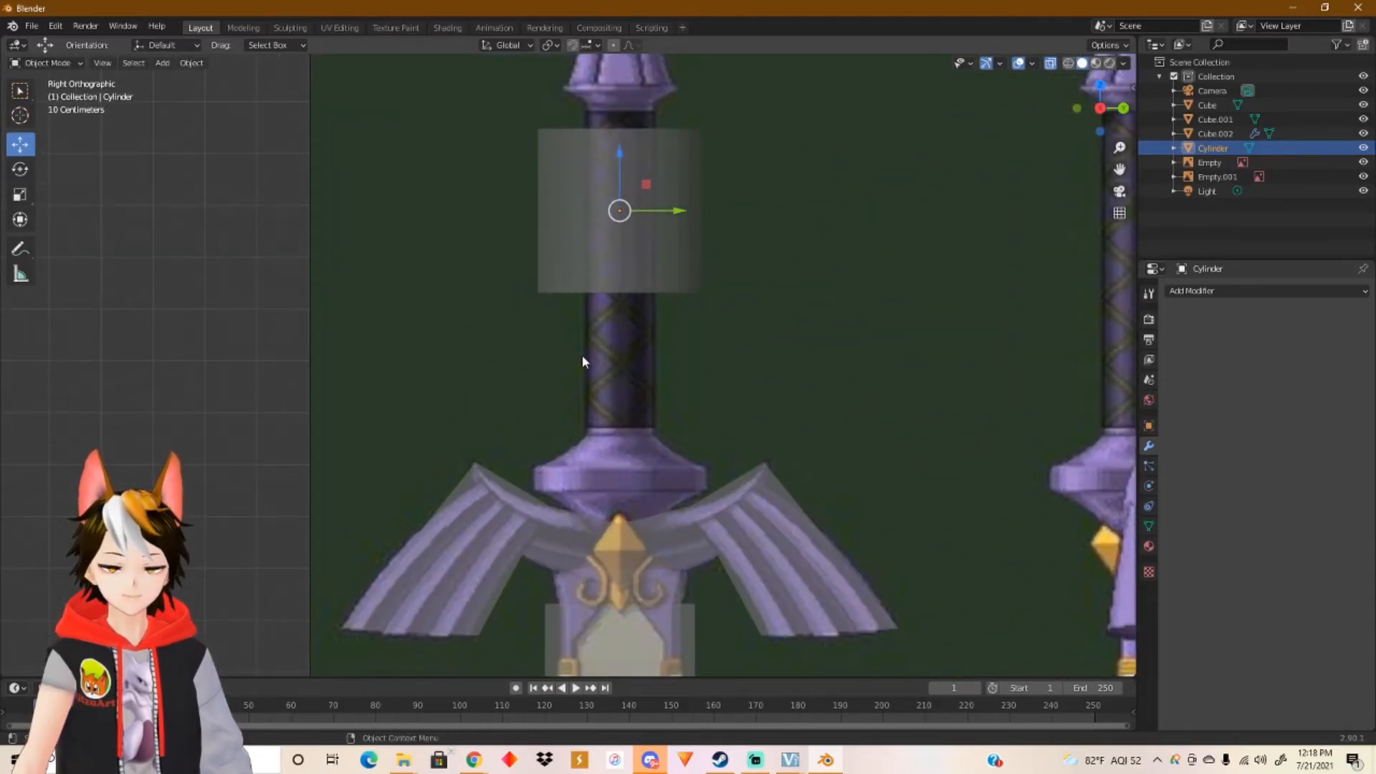
key("s")
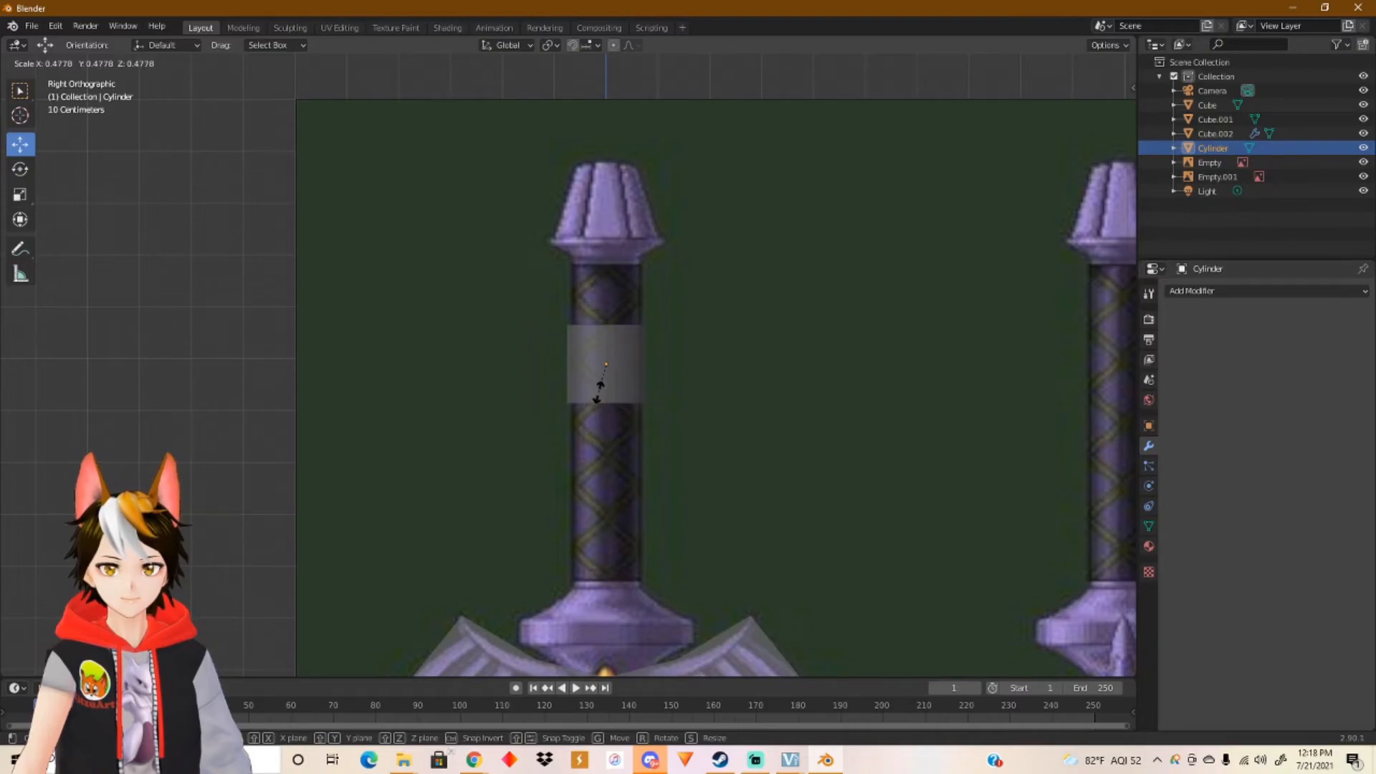
left_click(601, 398)
left_click_drag(634, 360, 638, 360)
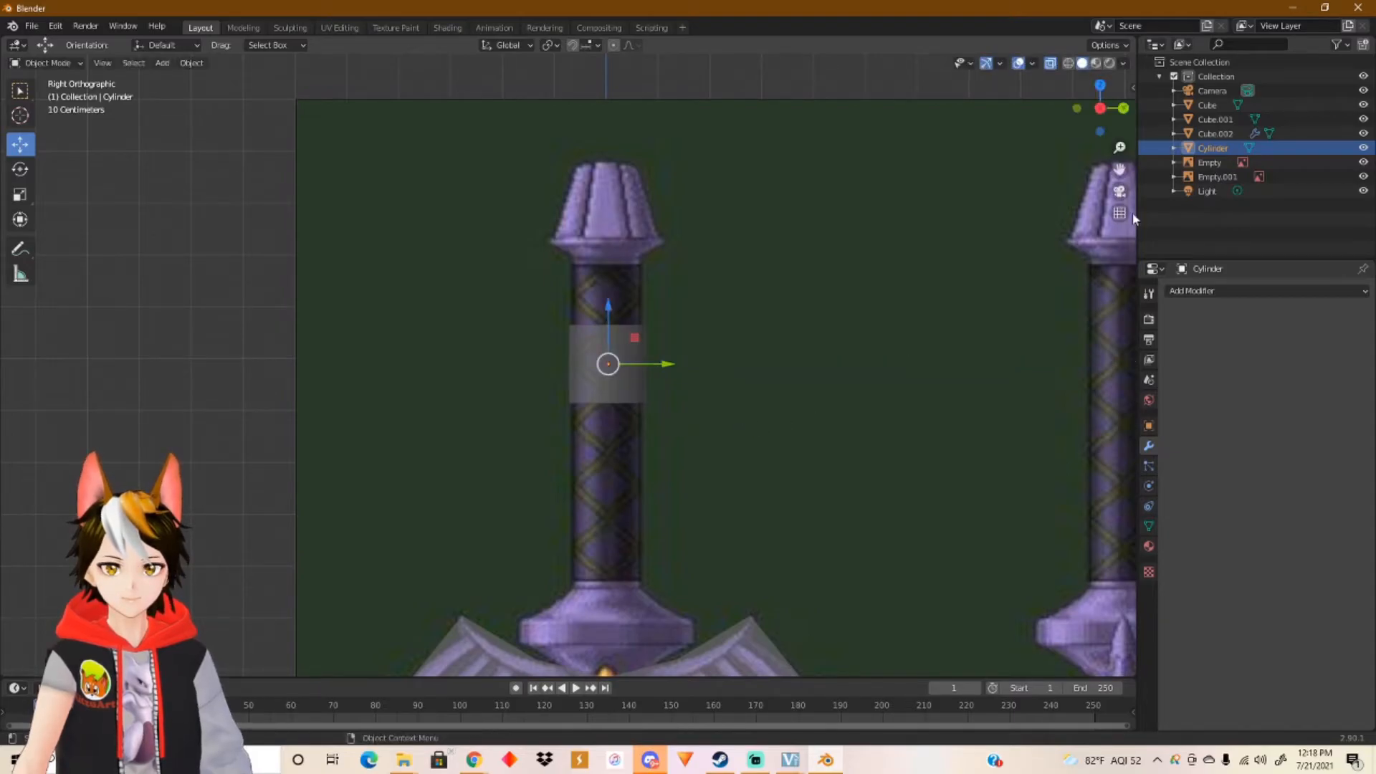
Step: Switch to the back orthographic view and compare the model blocks with the side-profile sword in the reference
left_click(1124, 108)
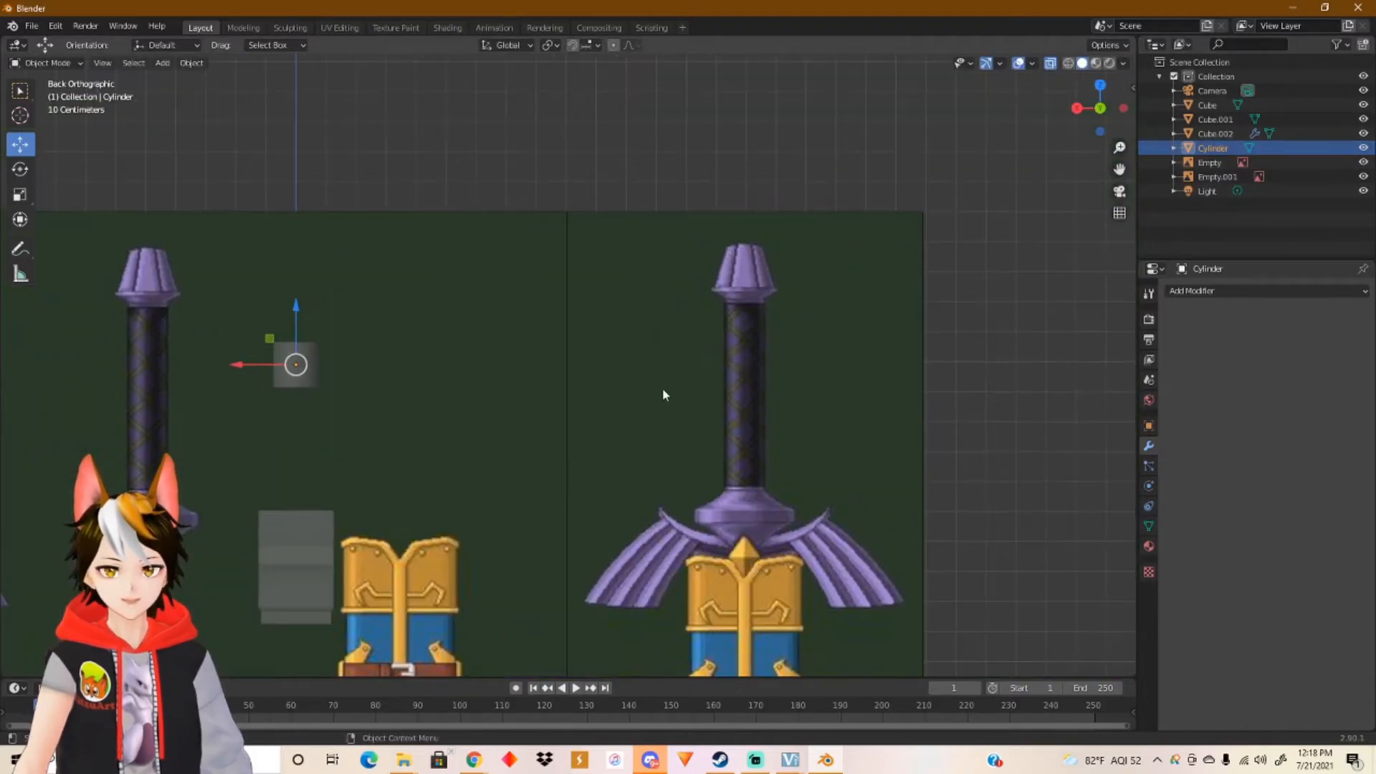
middle_click_drag(377, 525, 607, 313, "shift")
middle_click_drag(611, 449, 658, 432, "shift")
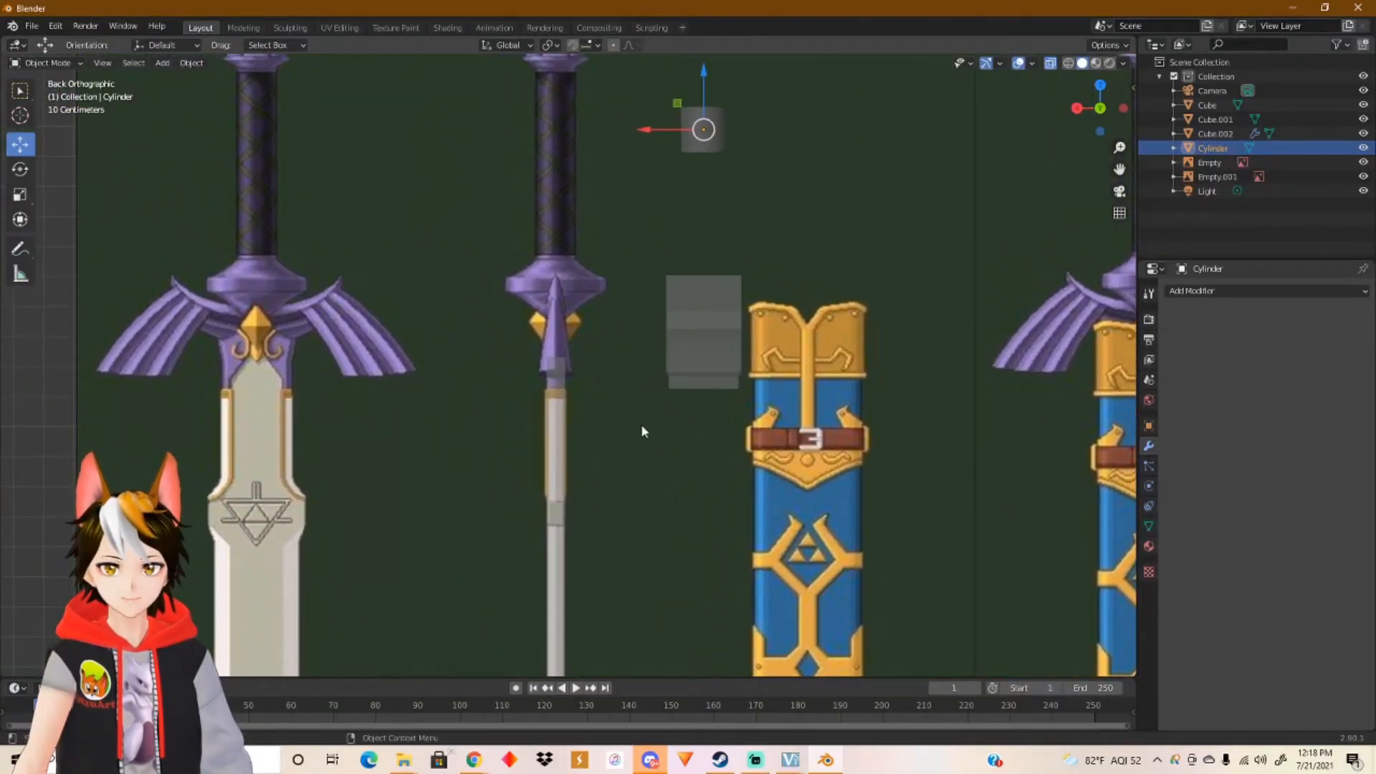
scroll(618, 426, "up", 6)
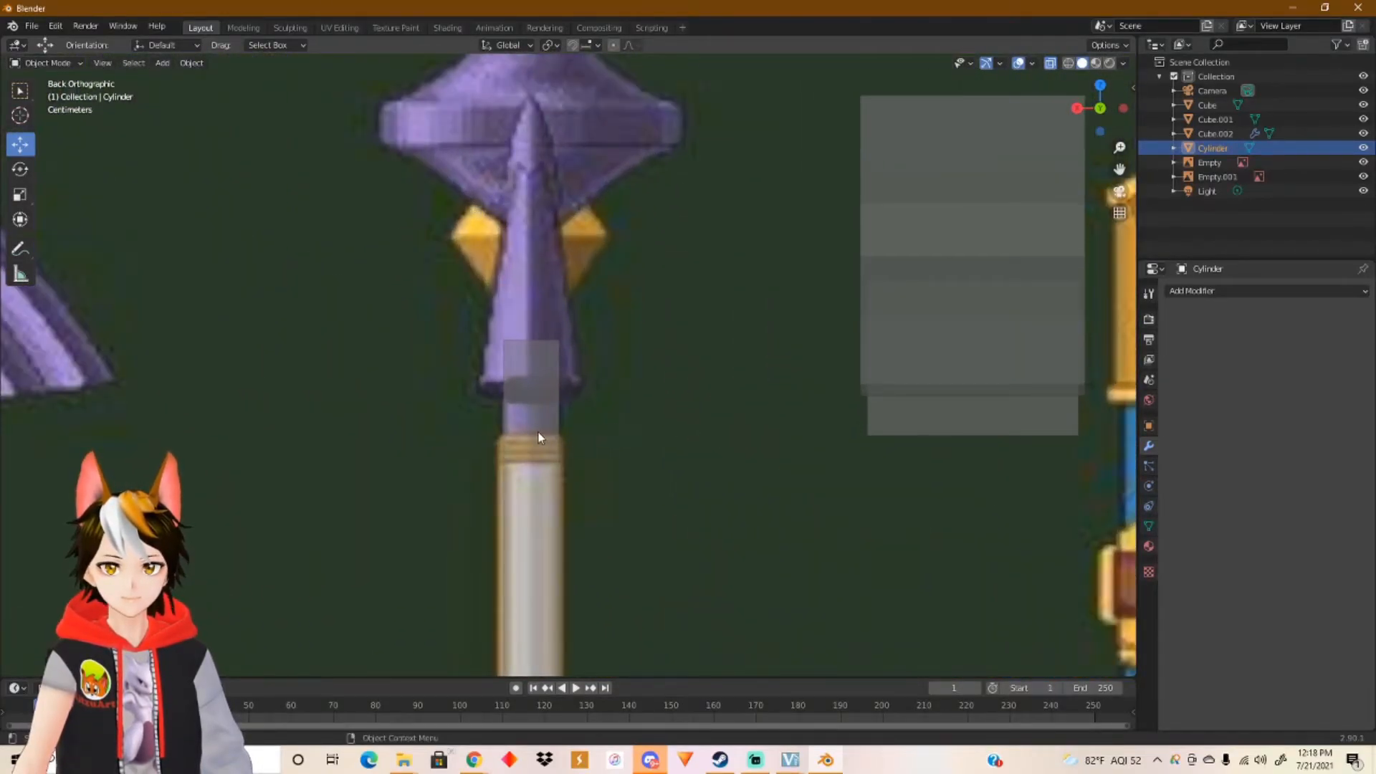
scroll(748, 365, "down", 2)
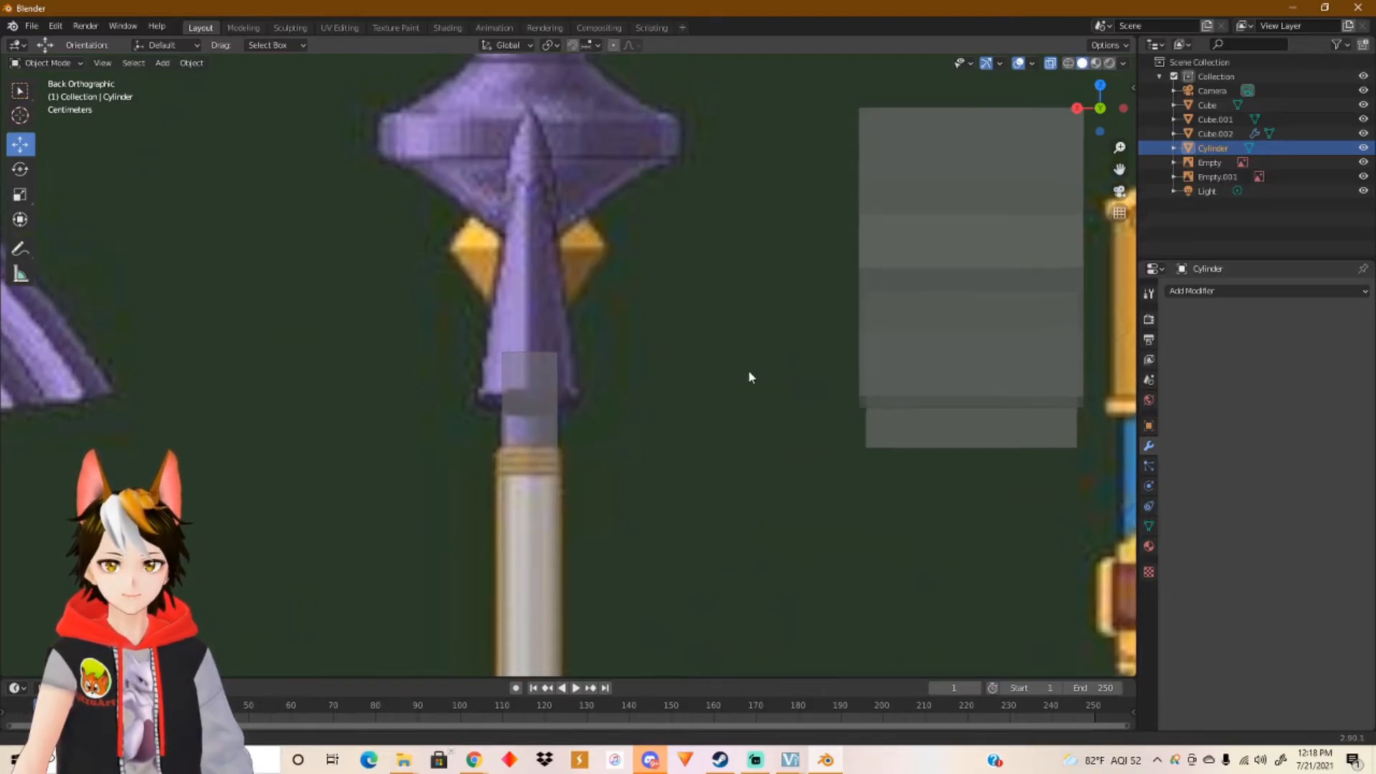
Step: Try moving the wing object along X toward the side-profile sword
left_click(868, 357)
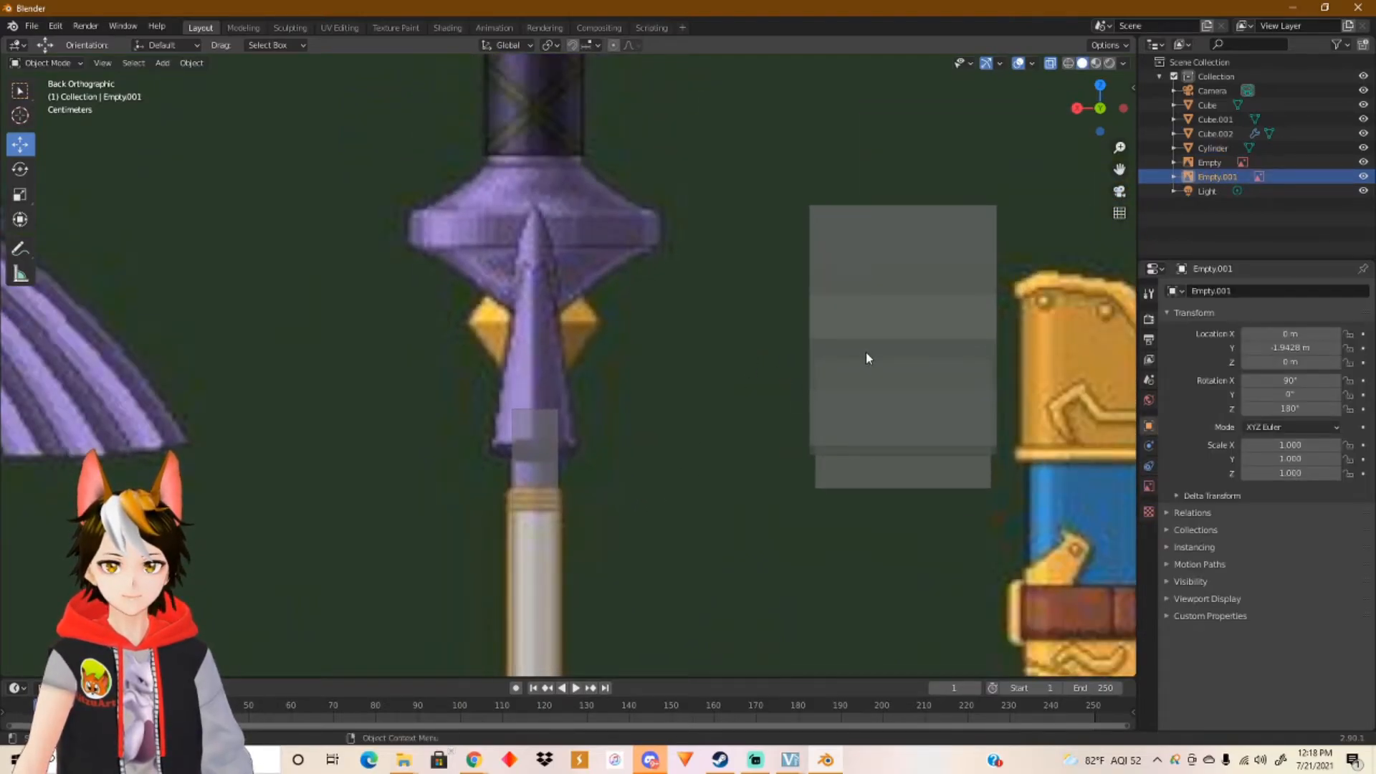
left_click(866, 347)
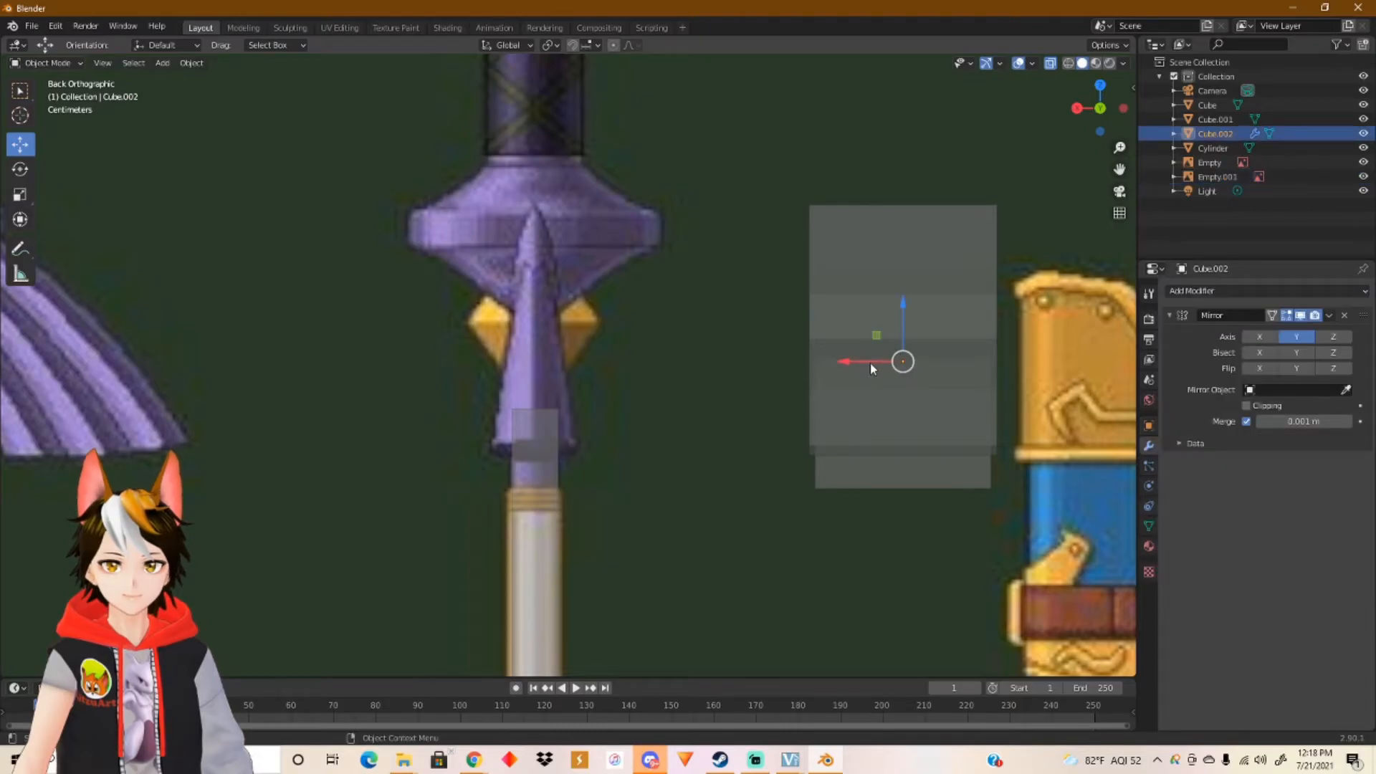
key("g")
key("x")
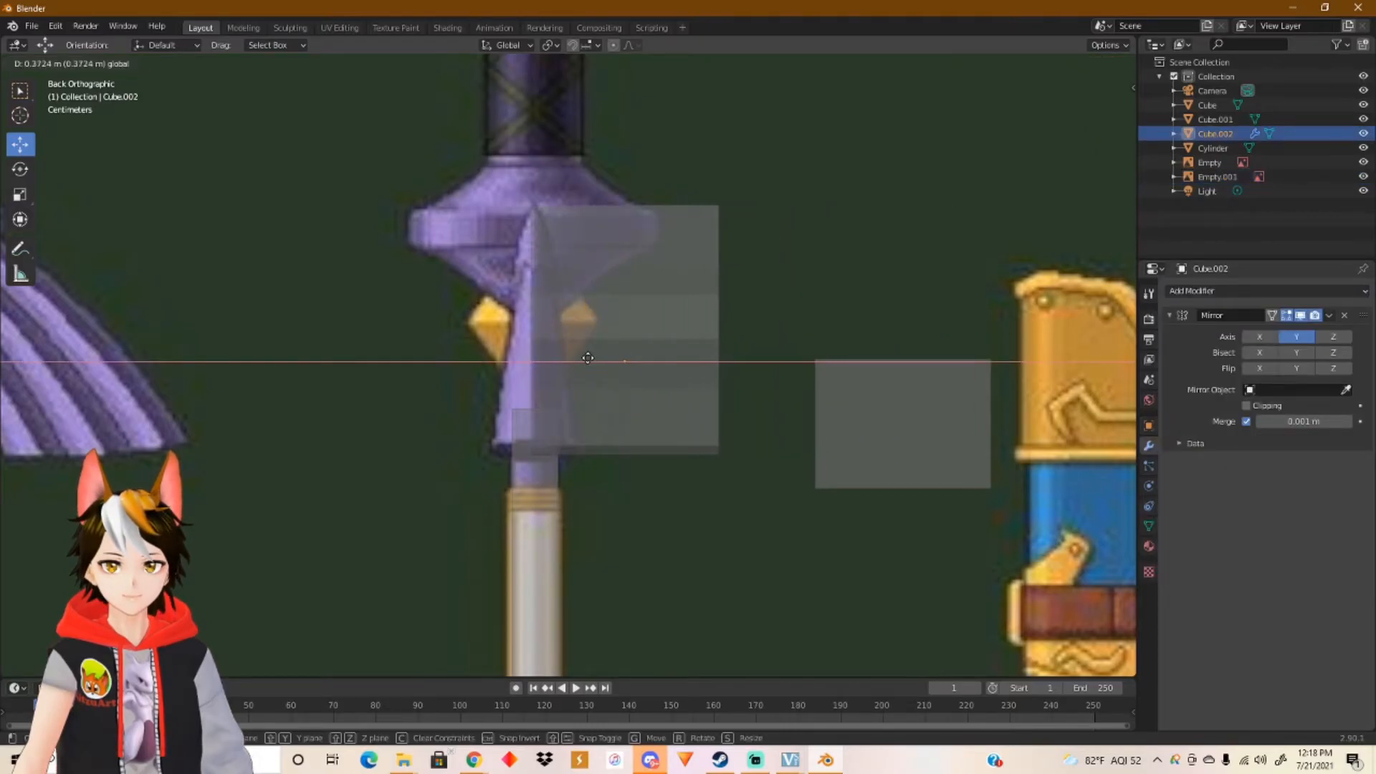
right_click(588, 359)
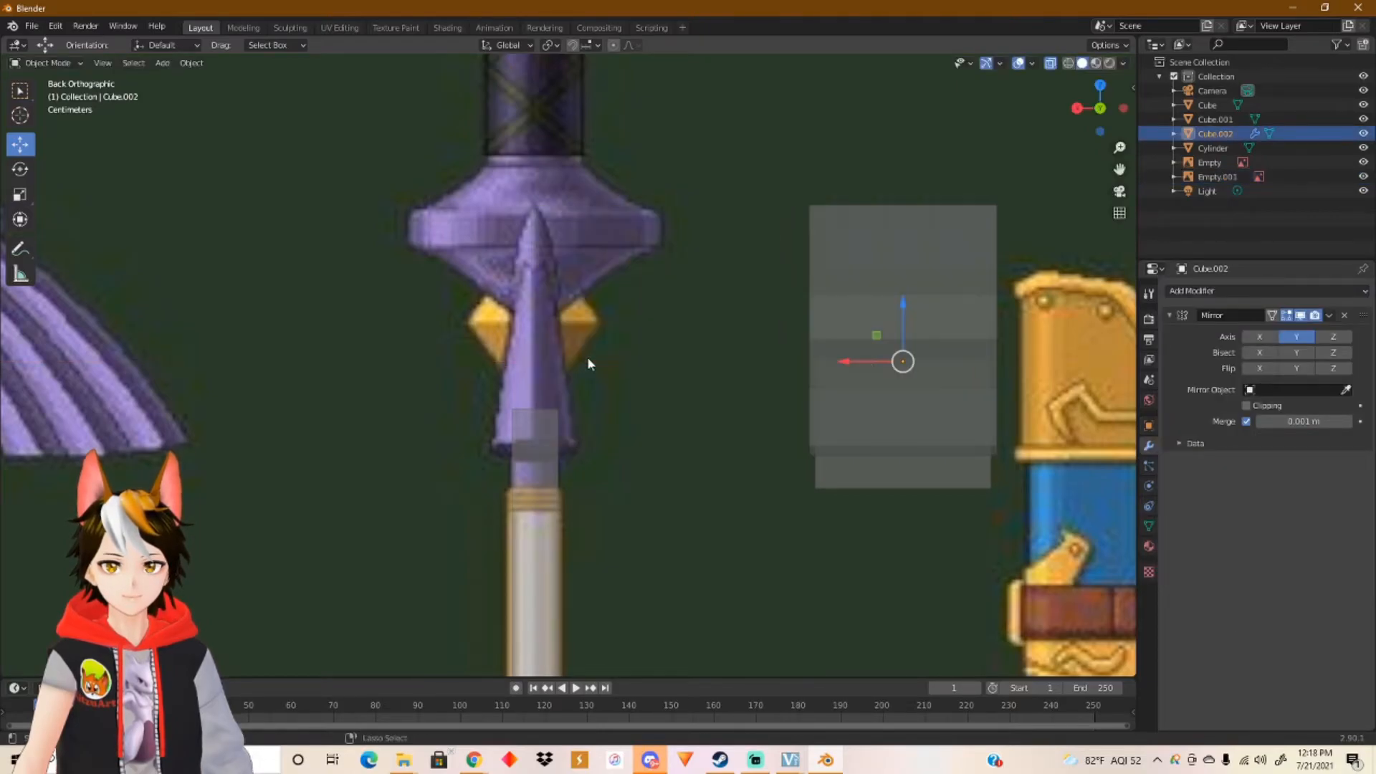
Step: Select the wing object together with Cube.001, leaving the reference image Empty.001 out of the selection
left_click(843, 468, "shift")
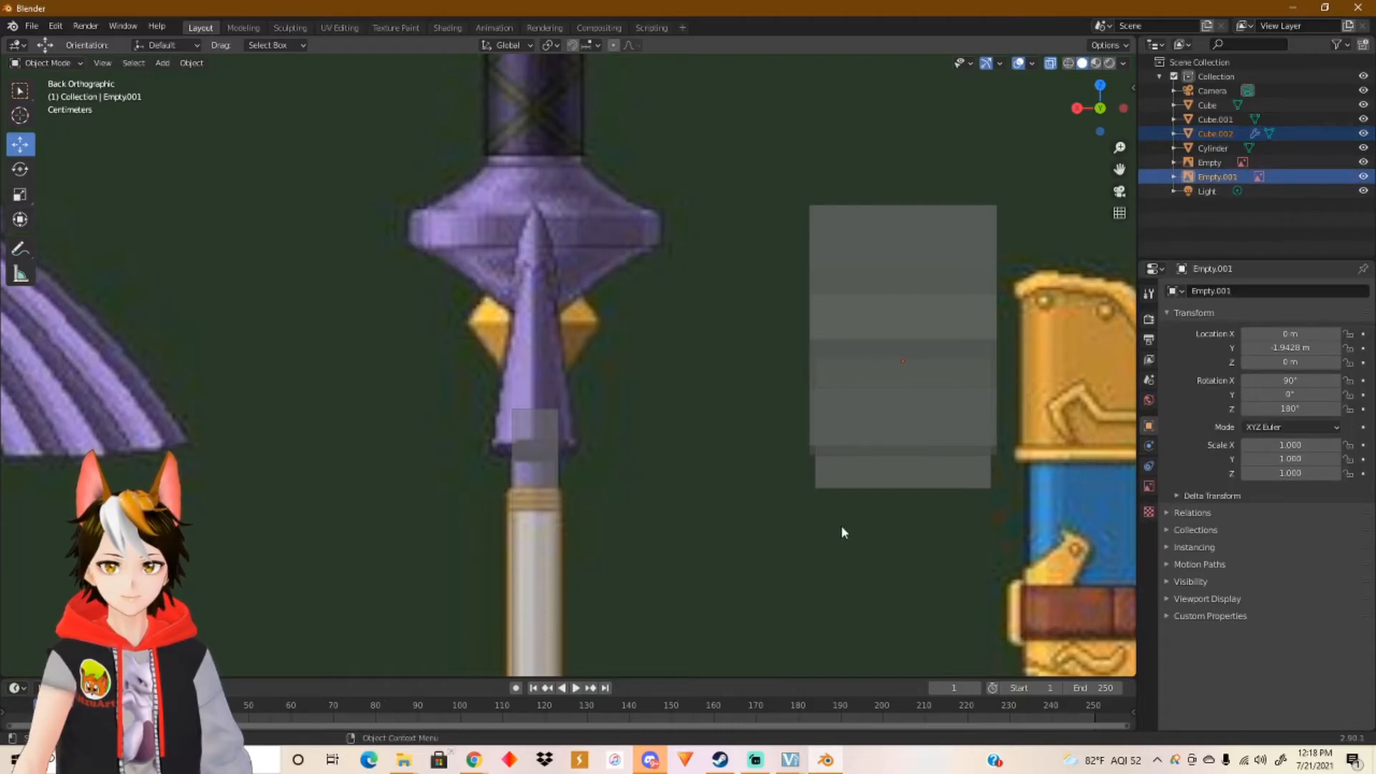
scroll(717, 430, "down", 1)
left_click(770, 436)
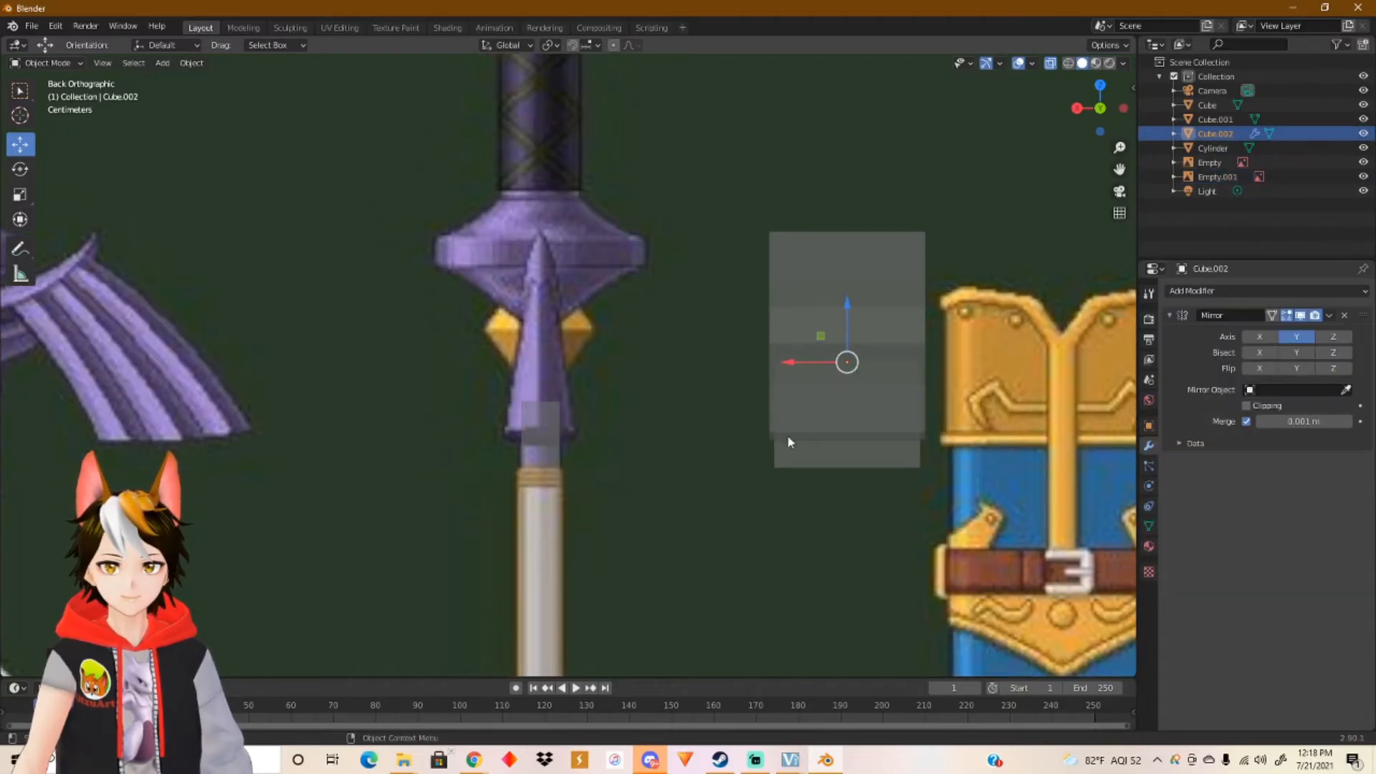
left_click_drag(865, 491, 785, 242, "shift")
key("g")
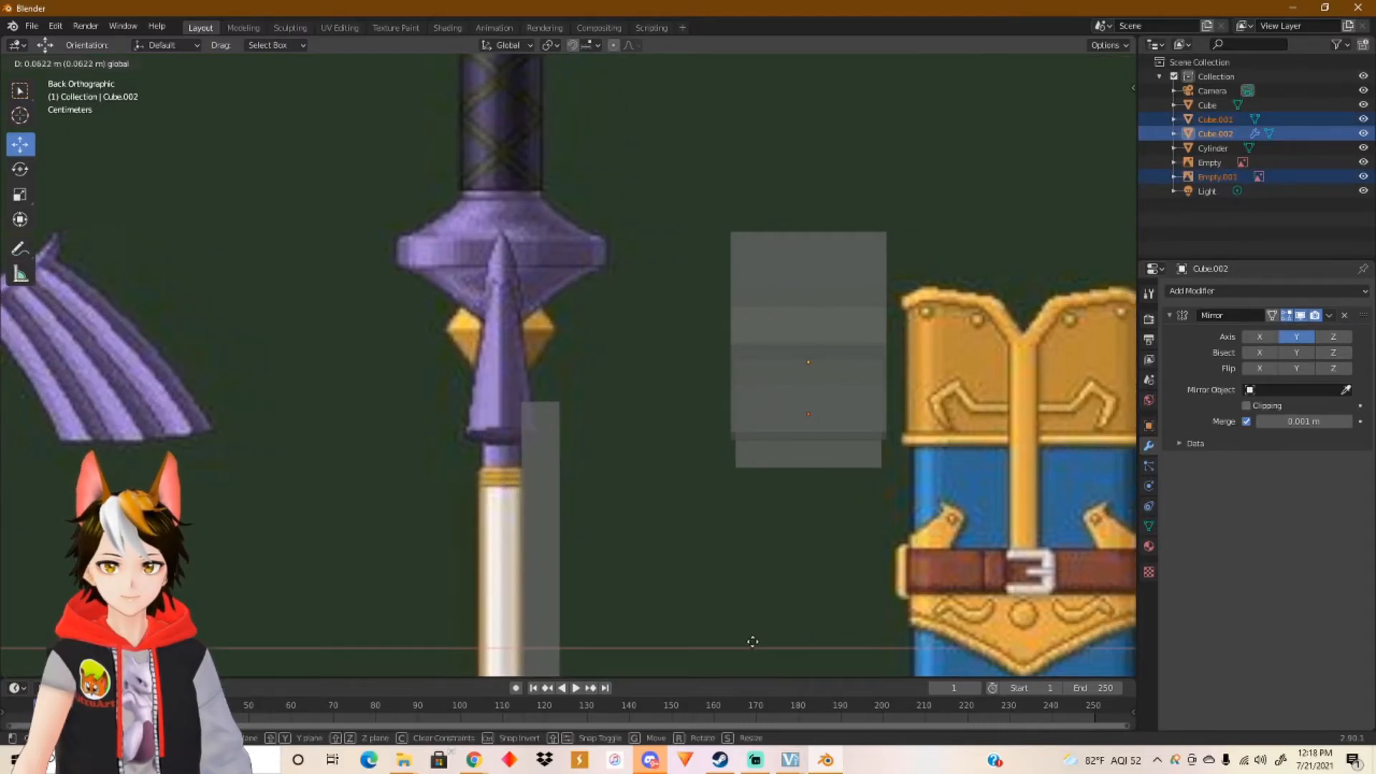
key("Escape")
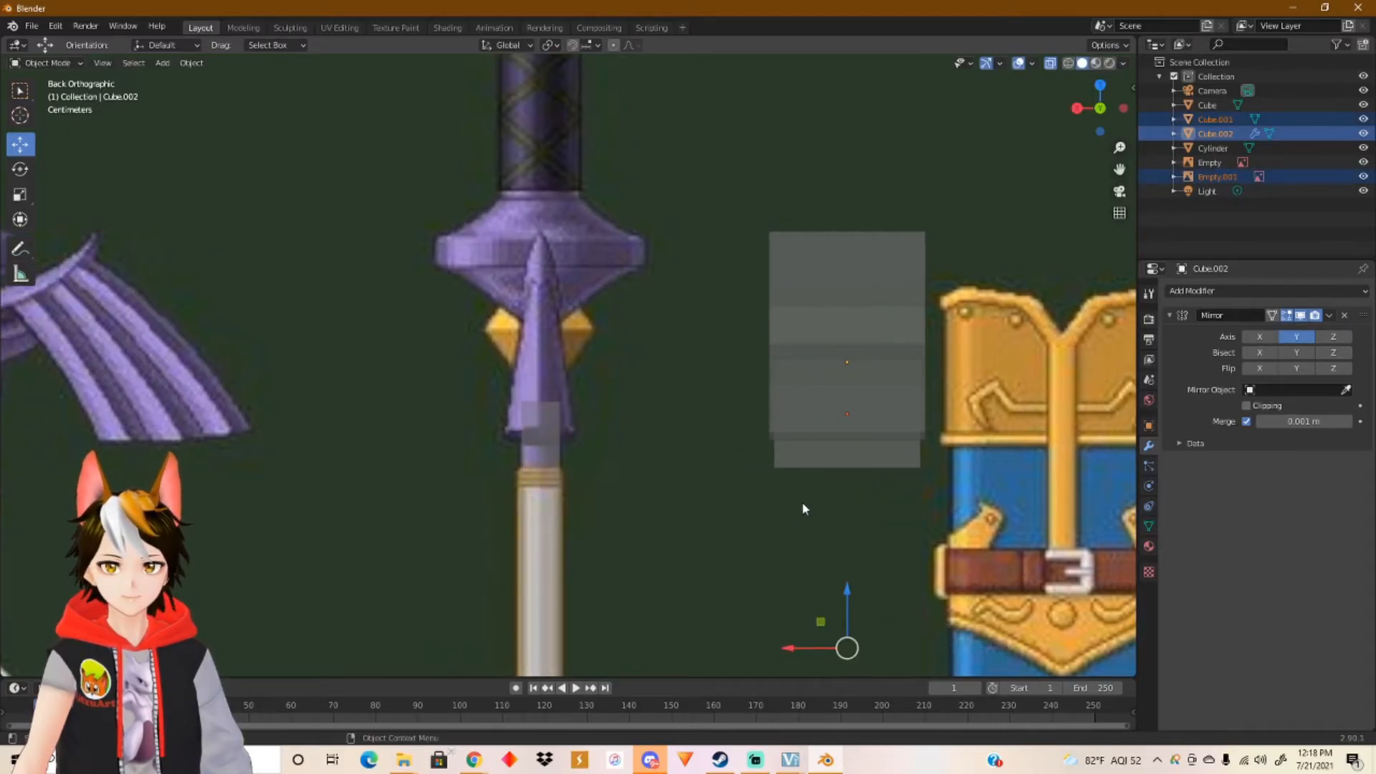
left_click(1218, 176, "ctrl")
left_click(1210, 178, "ctrl")
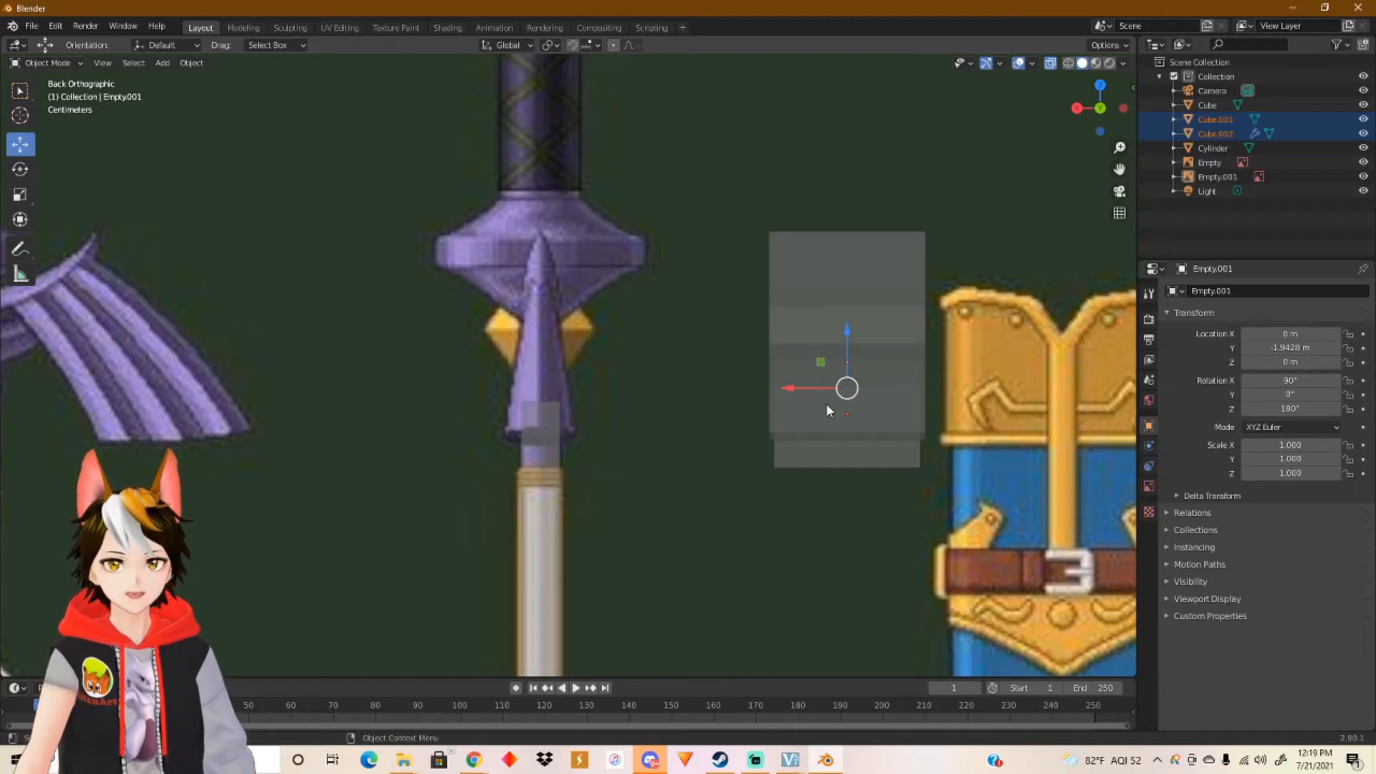
Step: Move the wings and Cube.001 together along X until they are centred on the side-profile sword in the reference
left_click_drag(813, 389, 523, 385)
left_click(20, 195)
left_click(28, 146)
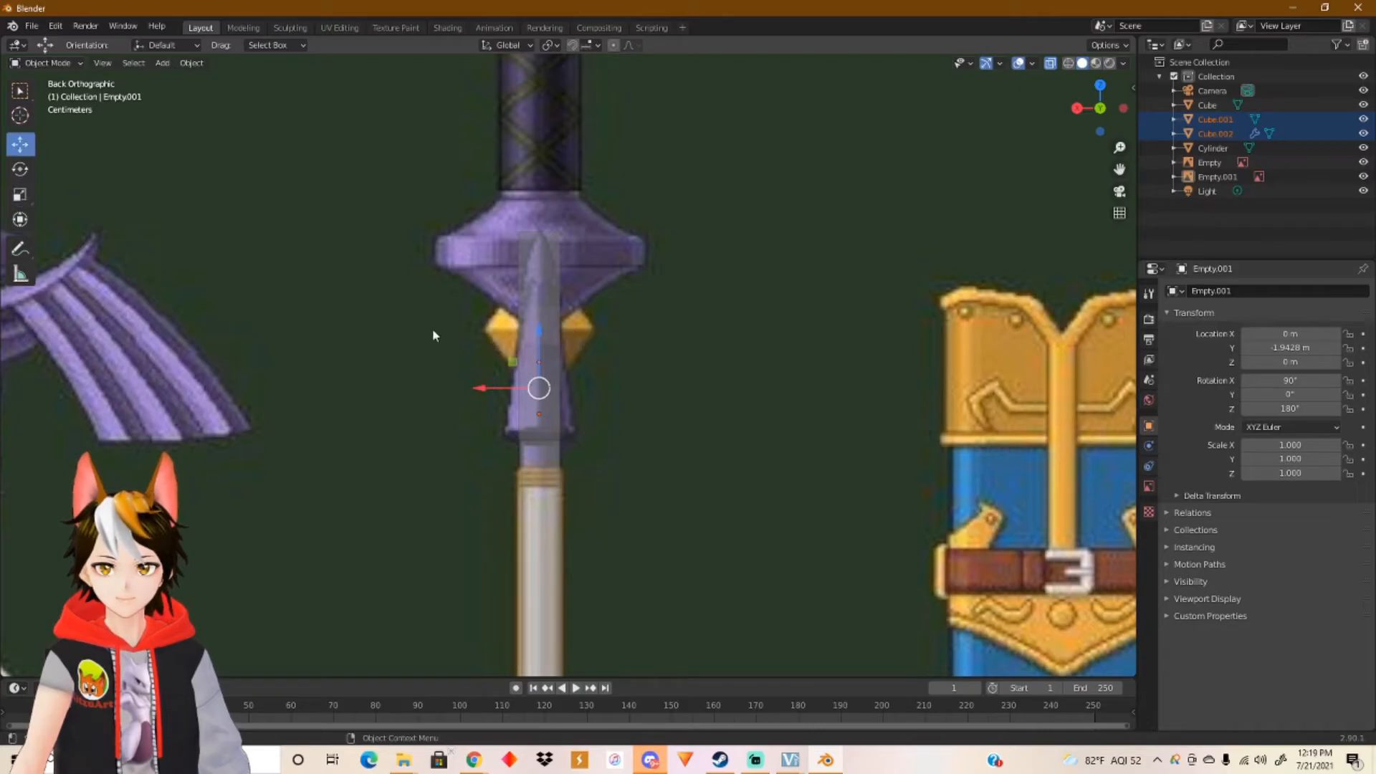
left_click_drag(490, 388, 491, 384)
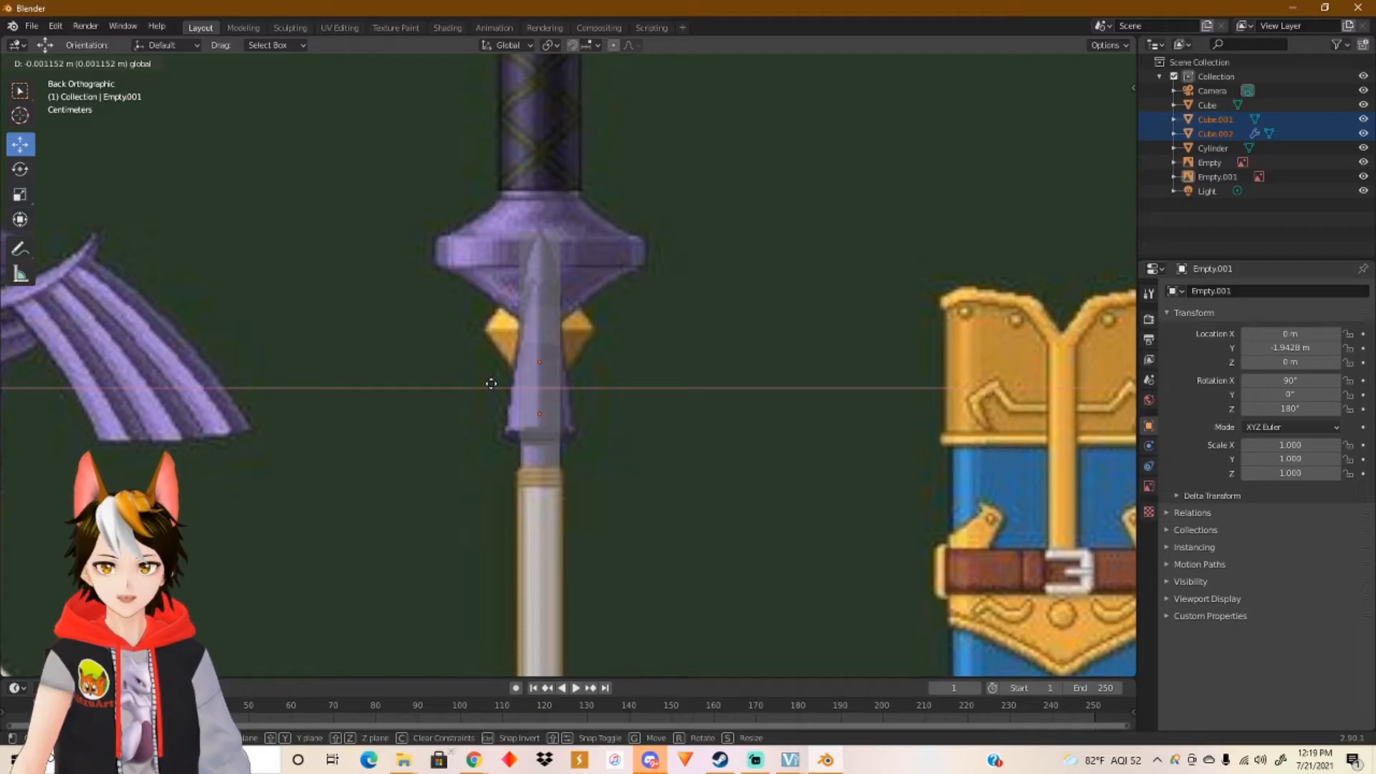
left_click_drag(491, 384, 491, 388)
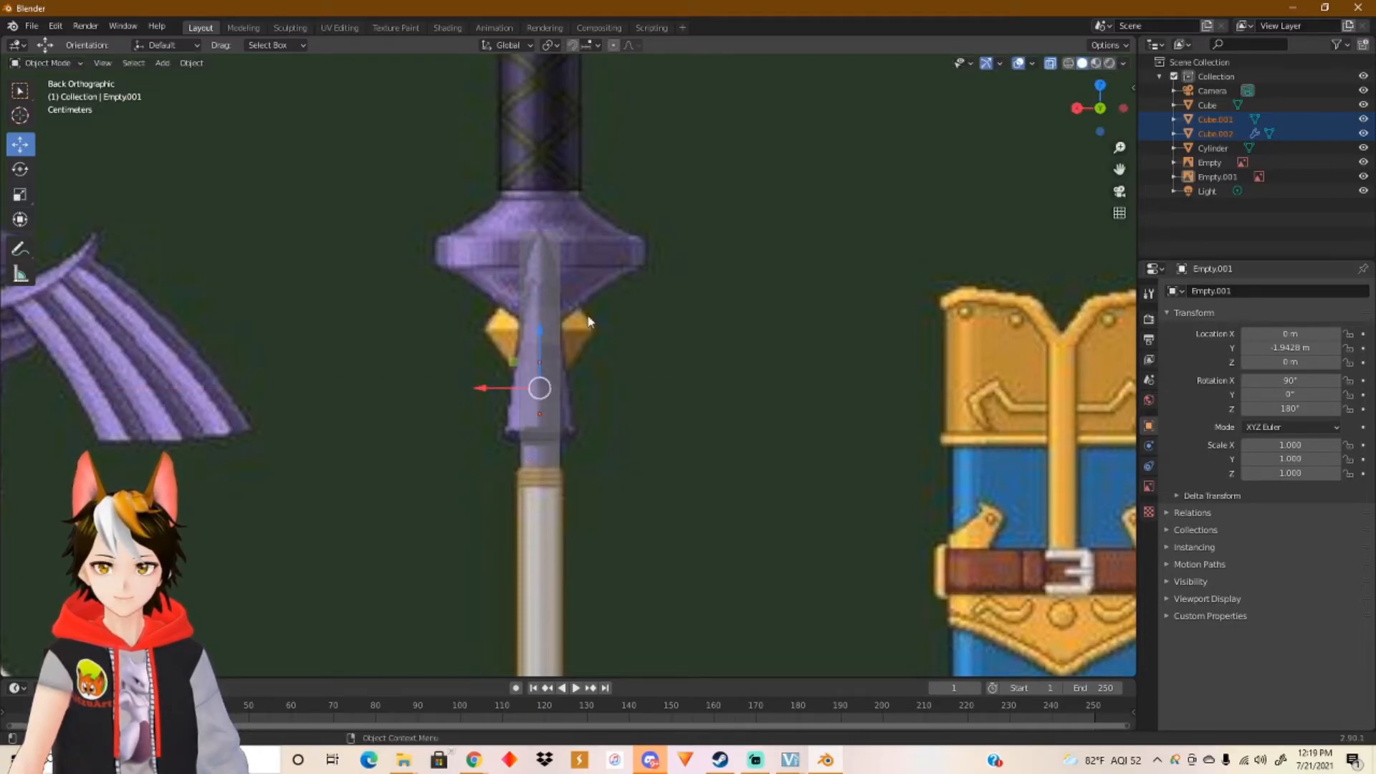
middle_click_drag(604, 337, 548, 363)
scroll(763, 376, "down", 6)
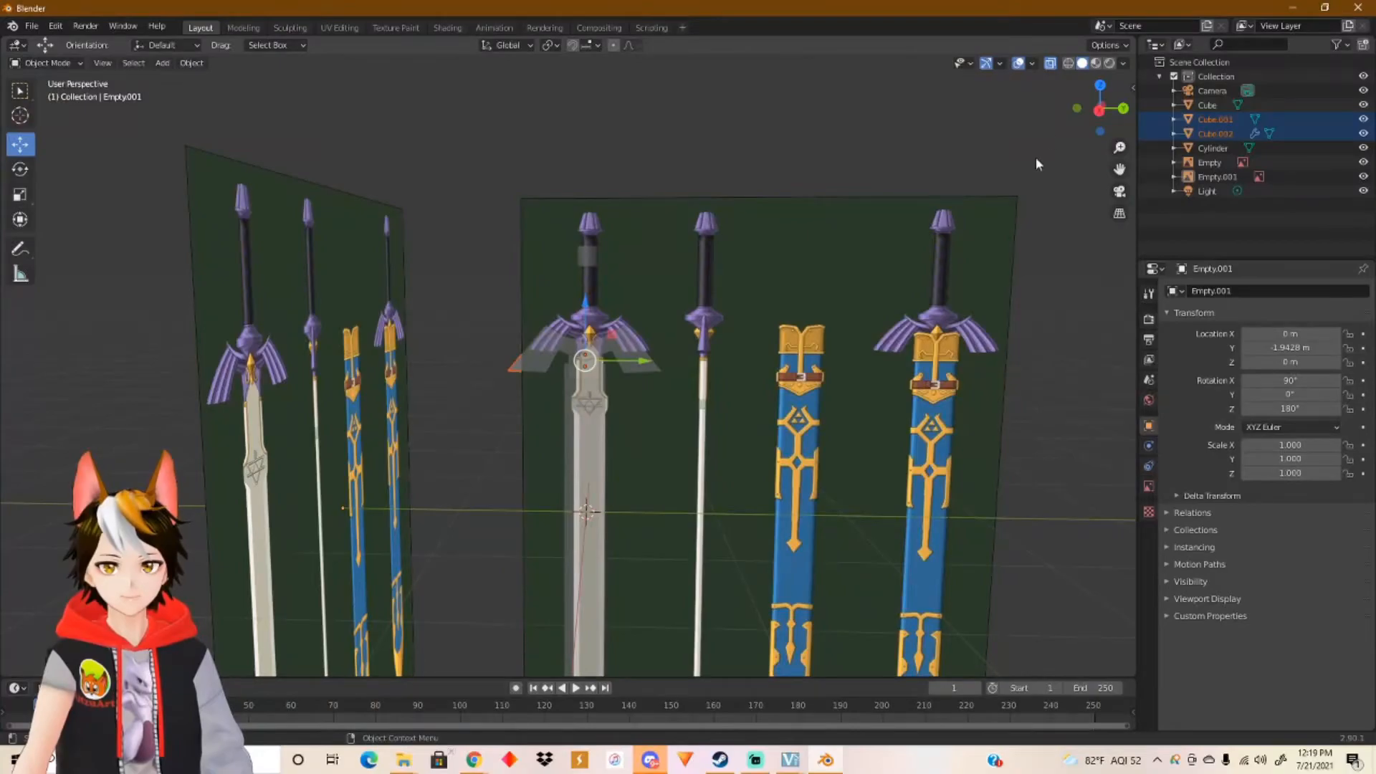
Step: In the right orthographic view, stretch the grip cylinder along Z and lower it to span the reference handle between pommel and guard
left_click(1094, 112)
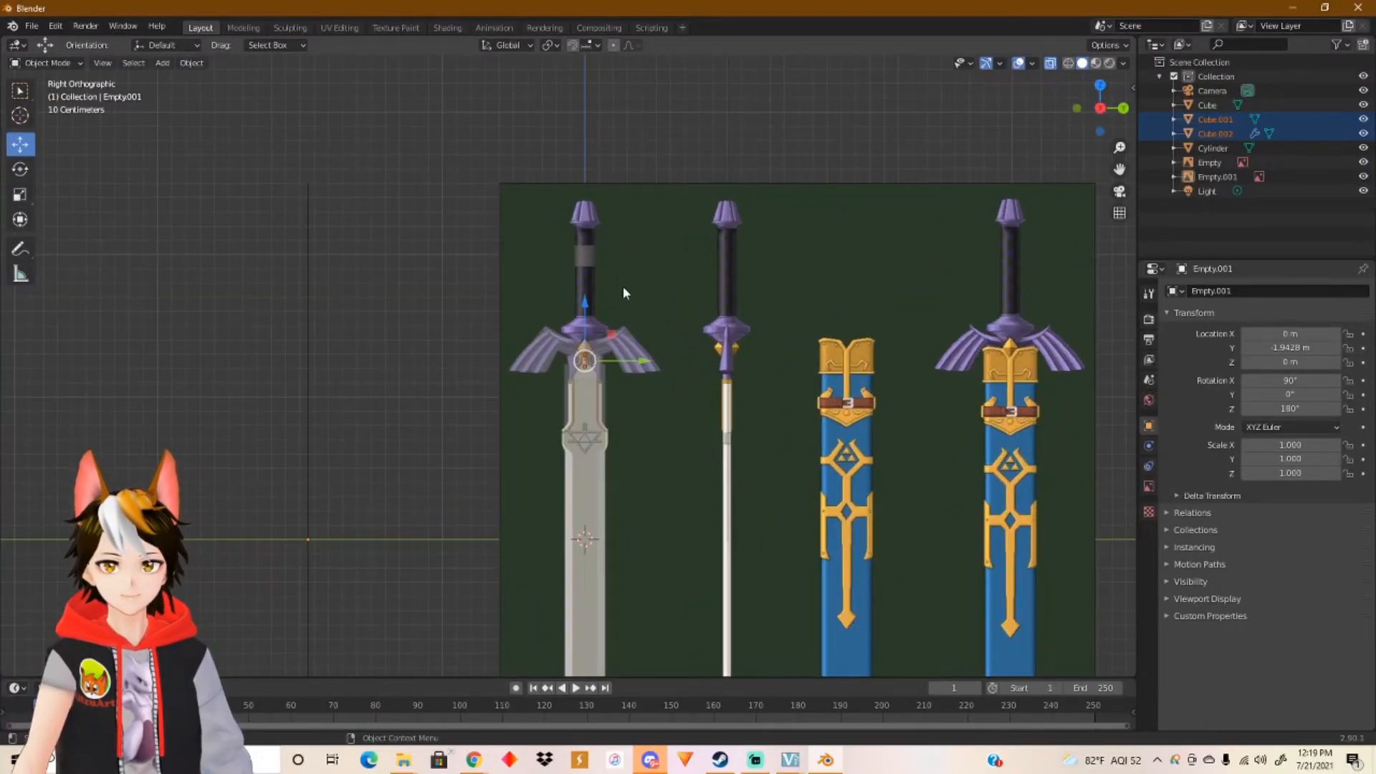
scroll(634, 282, "up", 5)
middle_click_drag(625, 213, 605, 436, "shift")
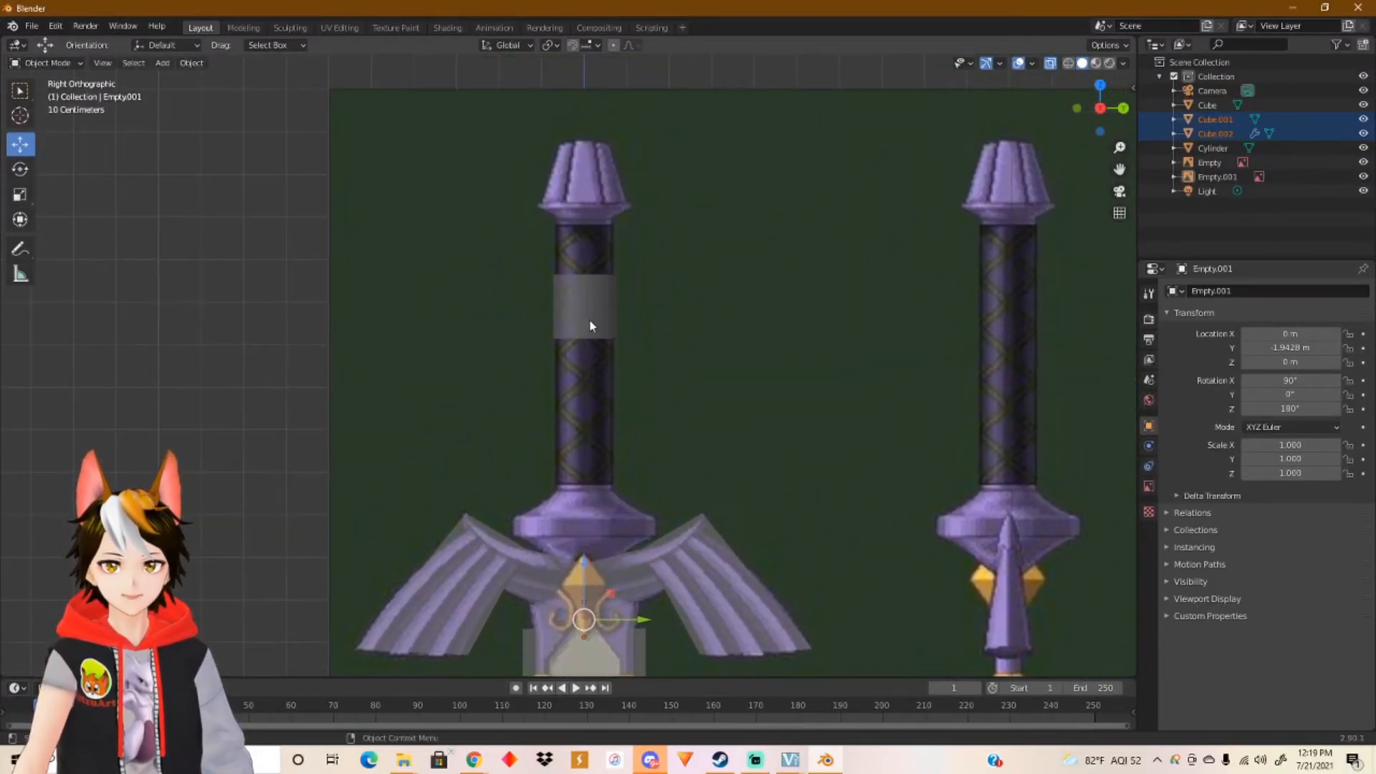
left_click(591, 312)
left_click(20, 194)
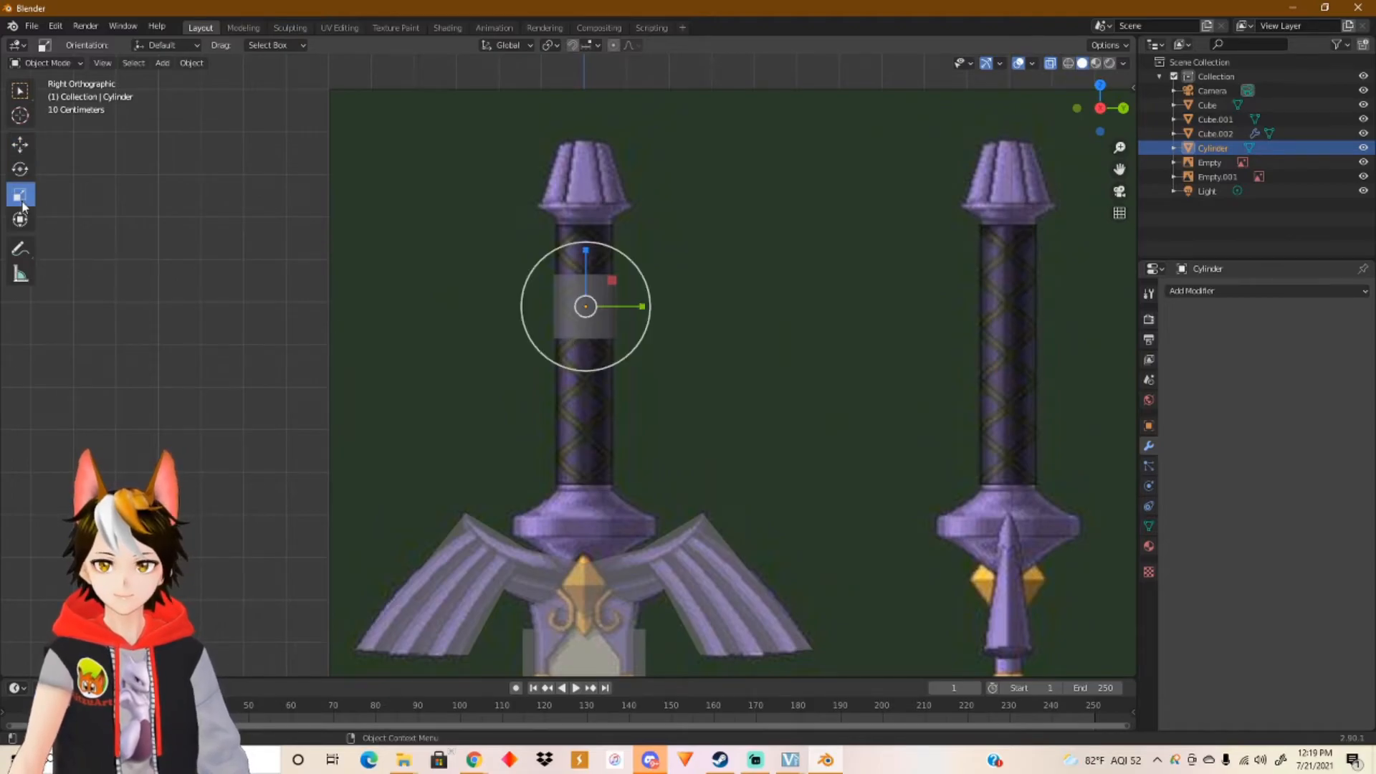
left_click_drag(582, 250, 585, 203)
right_click(585, 203)
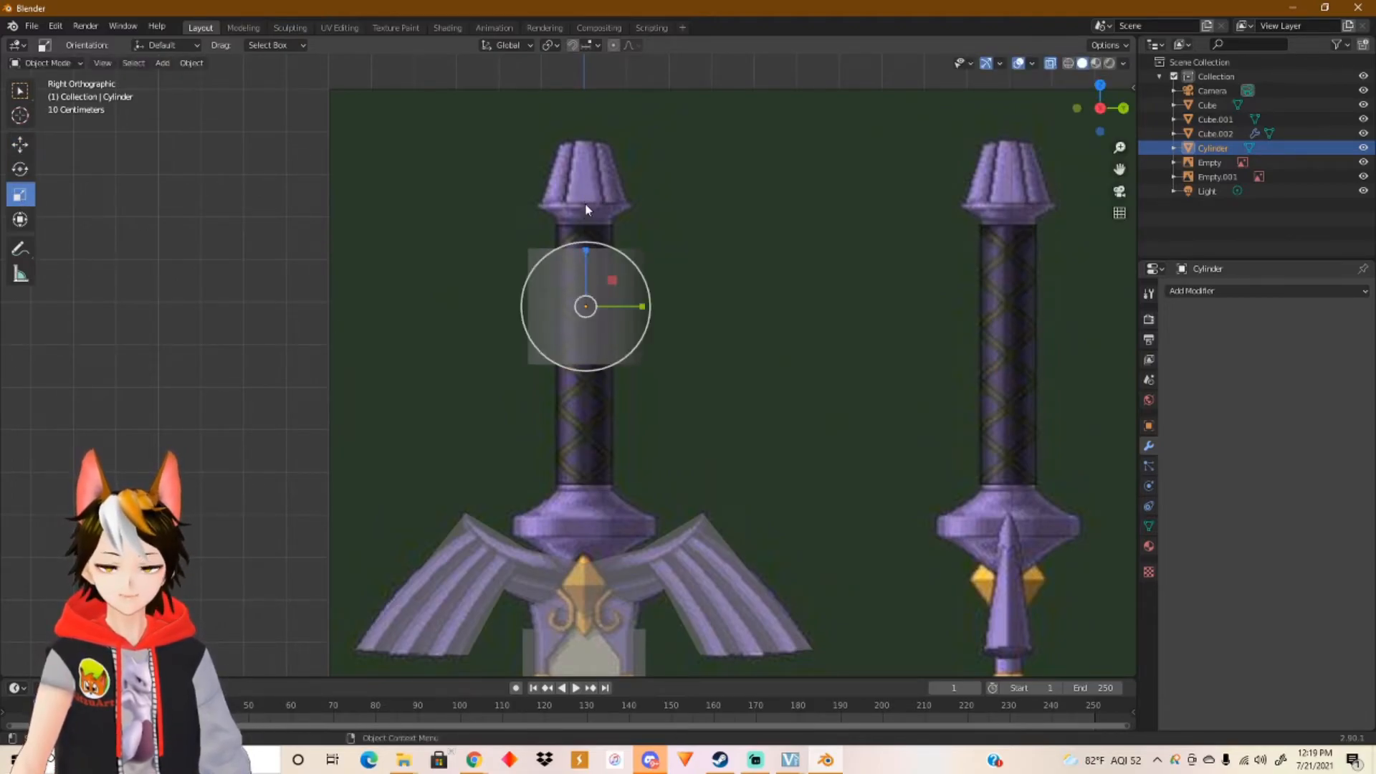
left_click_drag(586, 253, 590, 89)
left_click(20, 144)
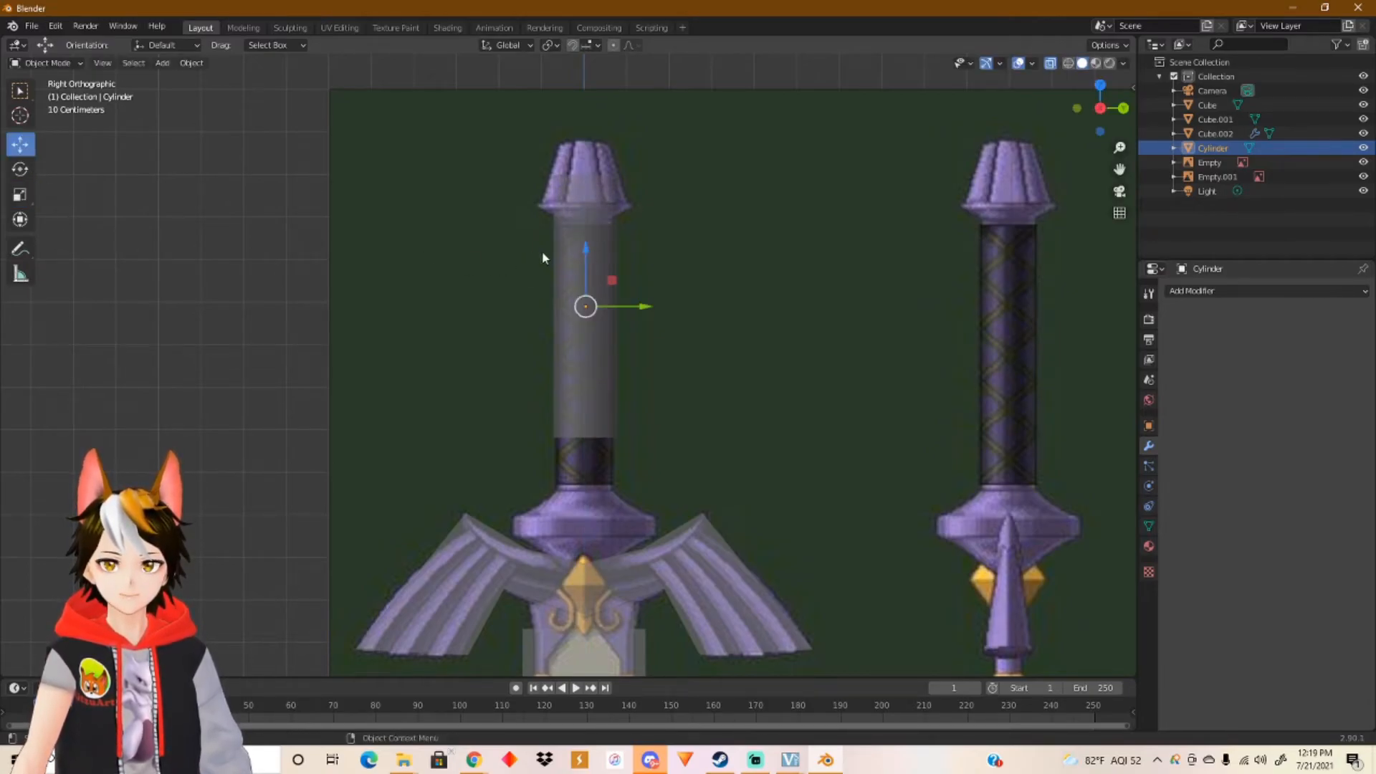
left_click_drag(587, 251, 596, 299)
Step: Narrow the grip cylinder along Y to match the width of the handle in the front-facing reference sword
left_click(20, 194)
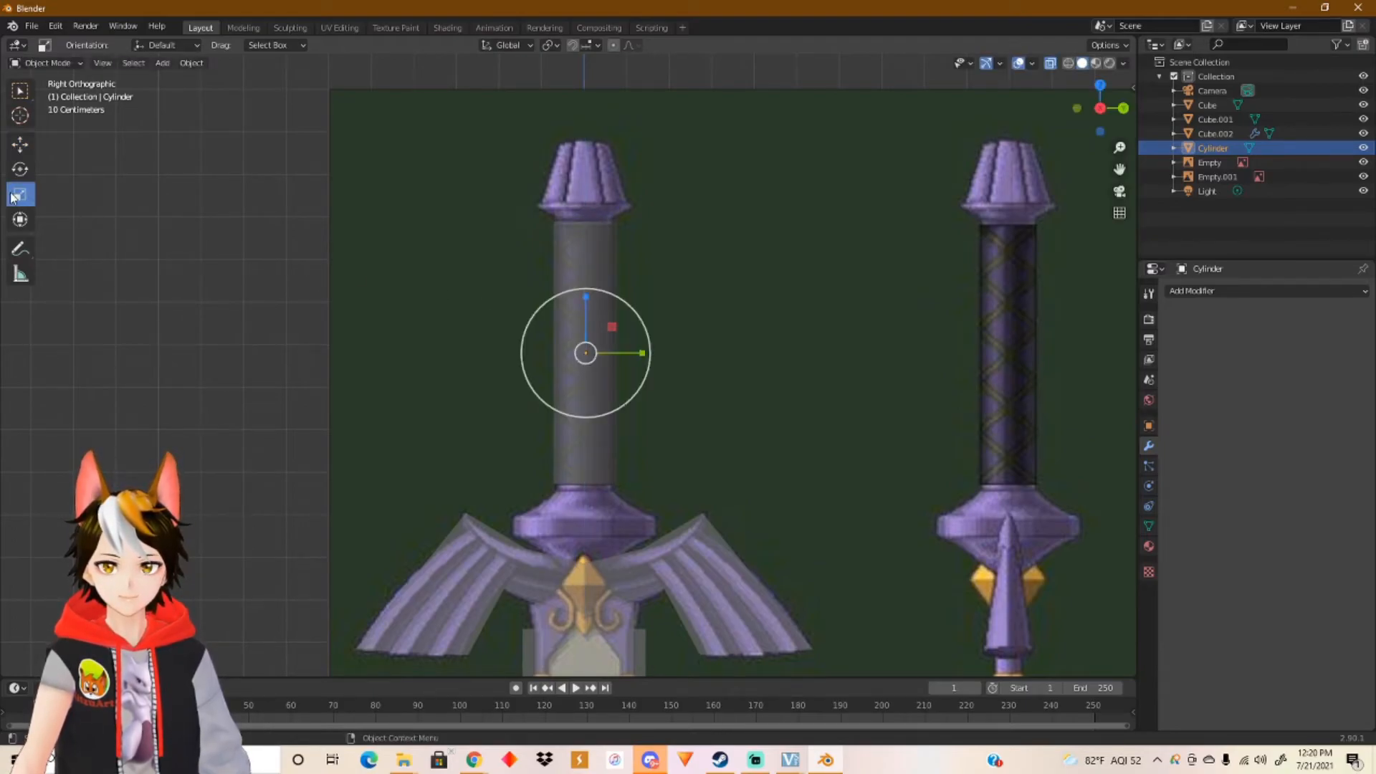
left_click_drag(642, 353, 632, 352)
scroll(626, 430, "up", 6)
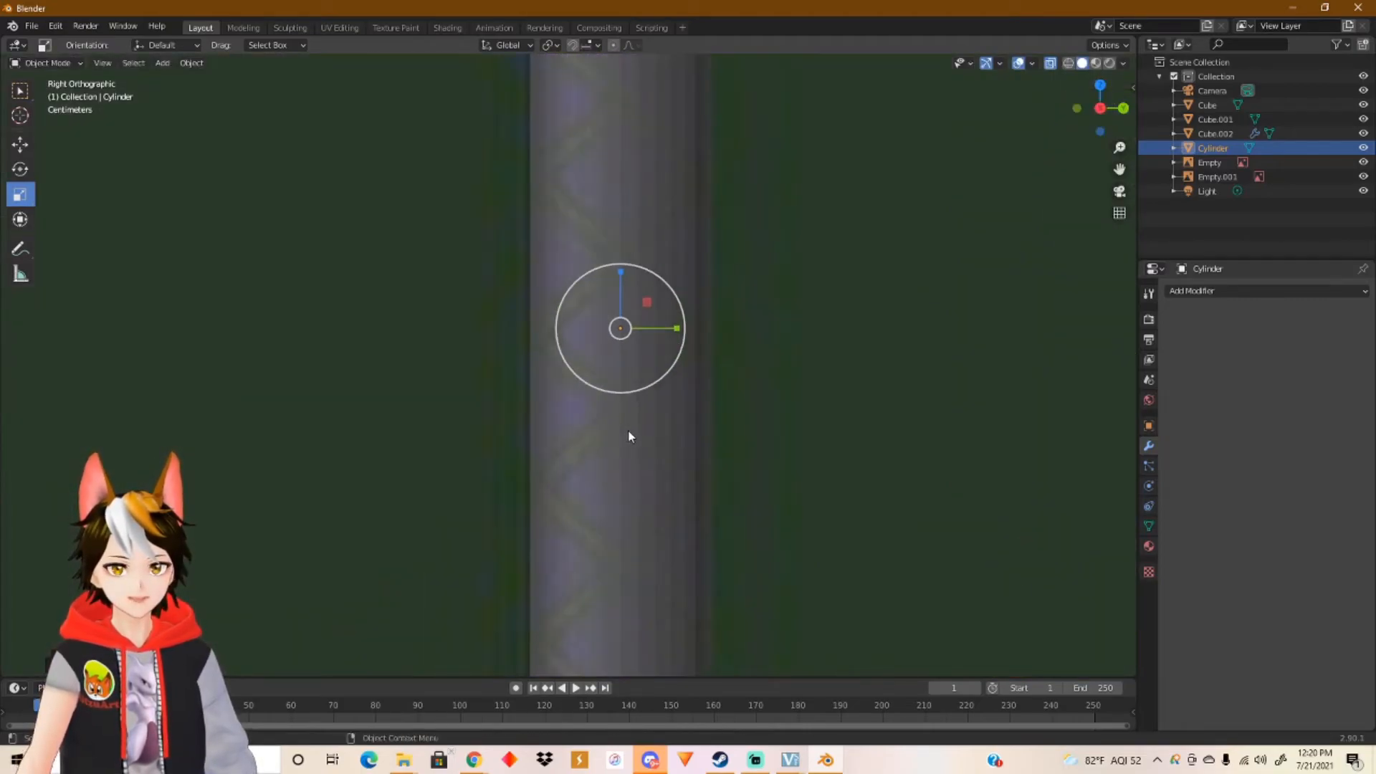
middle_click_drag(636, 497, 531, 353, "shift")
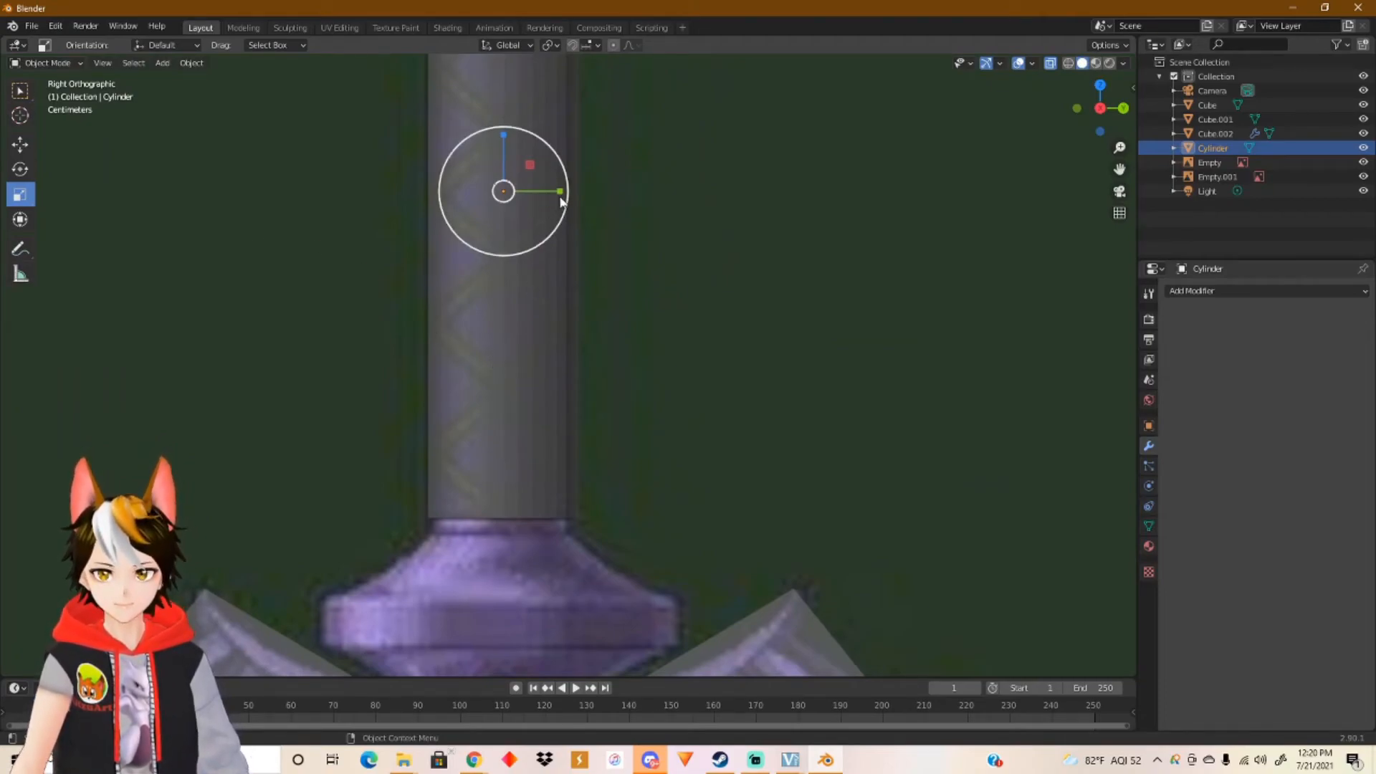
left_click_drag(559, 191, 556, 191)
Step: Examine how the cylinder's two ends and edges line up with the reference handle at the pommel and the guard
left_click(22, 147)
scroll(572, 258, "up", 10, "shift")
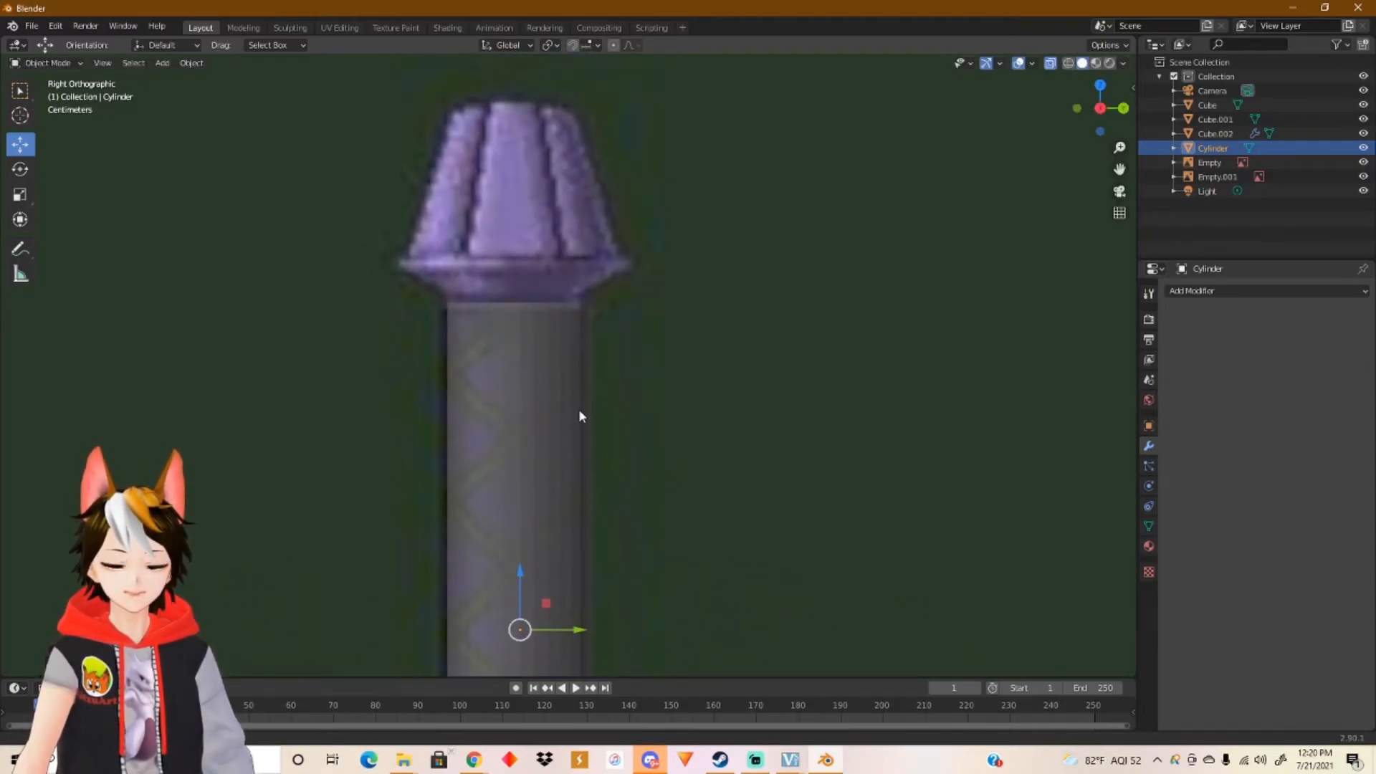
scroll(578, 411, "down", 10, "shift")
scroll(592, 373, "down", 5, "shift")
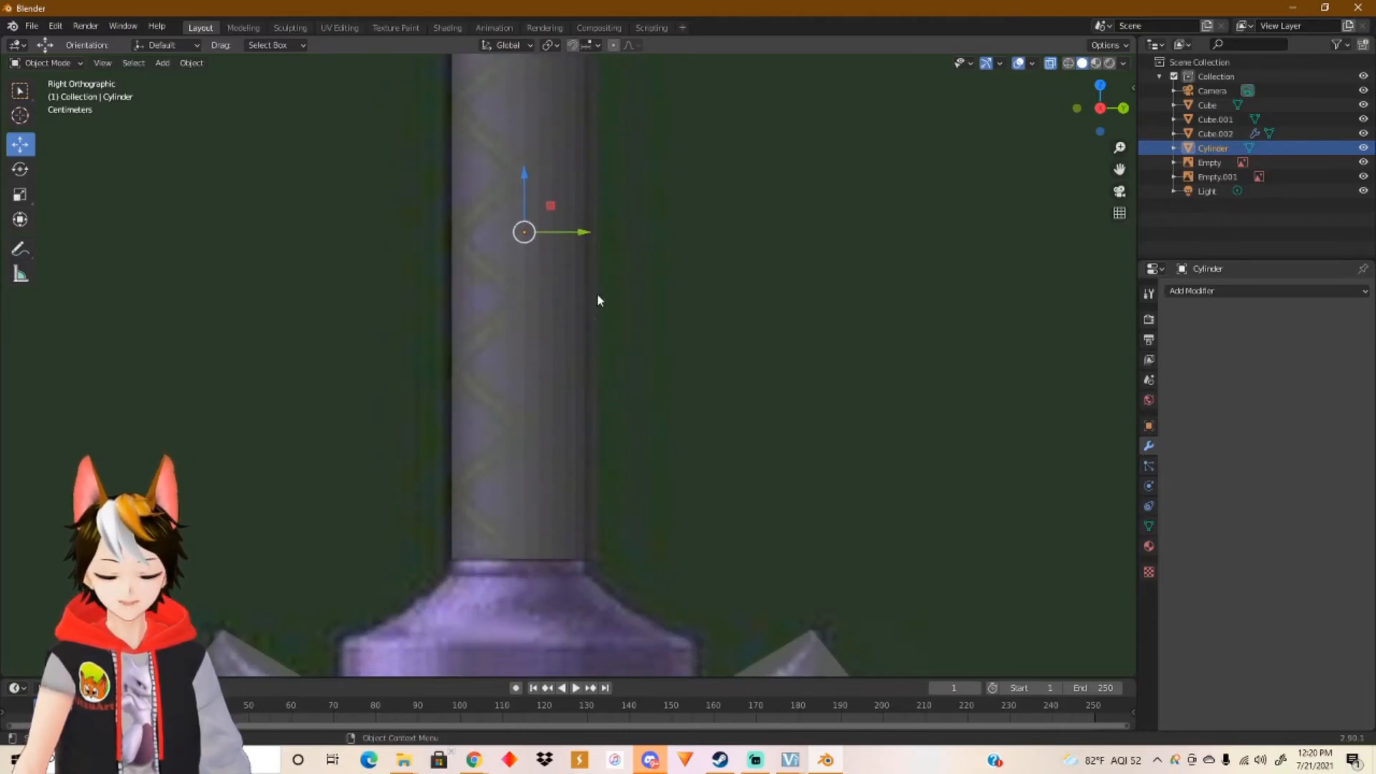
scroll(594, 316, "down", 3)
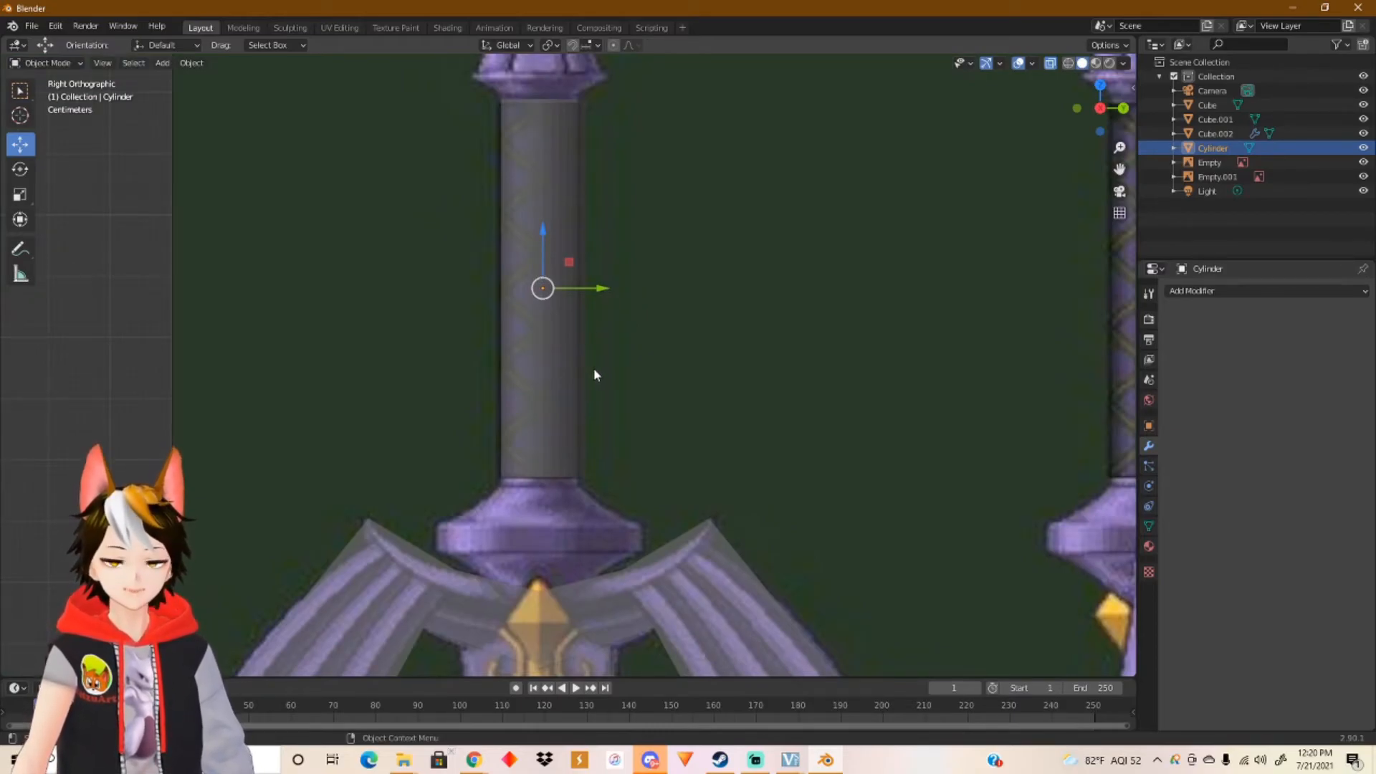
middle_click_drag(593, 370, 602, 518, "shift")
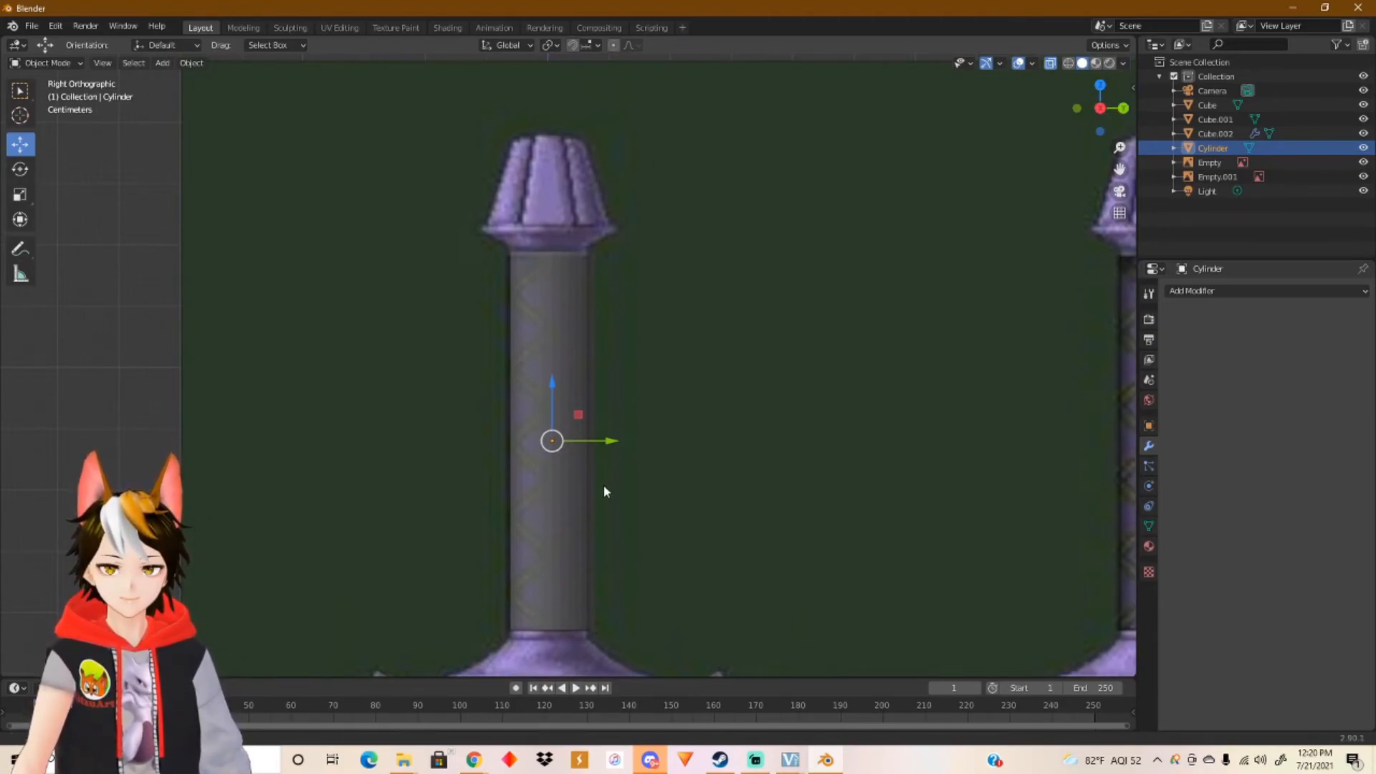
middle_click_drag(604, 485, 595, 322, "shift")
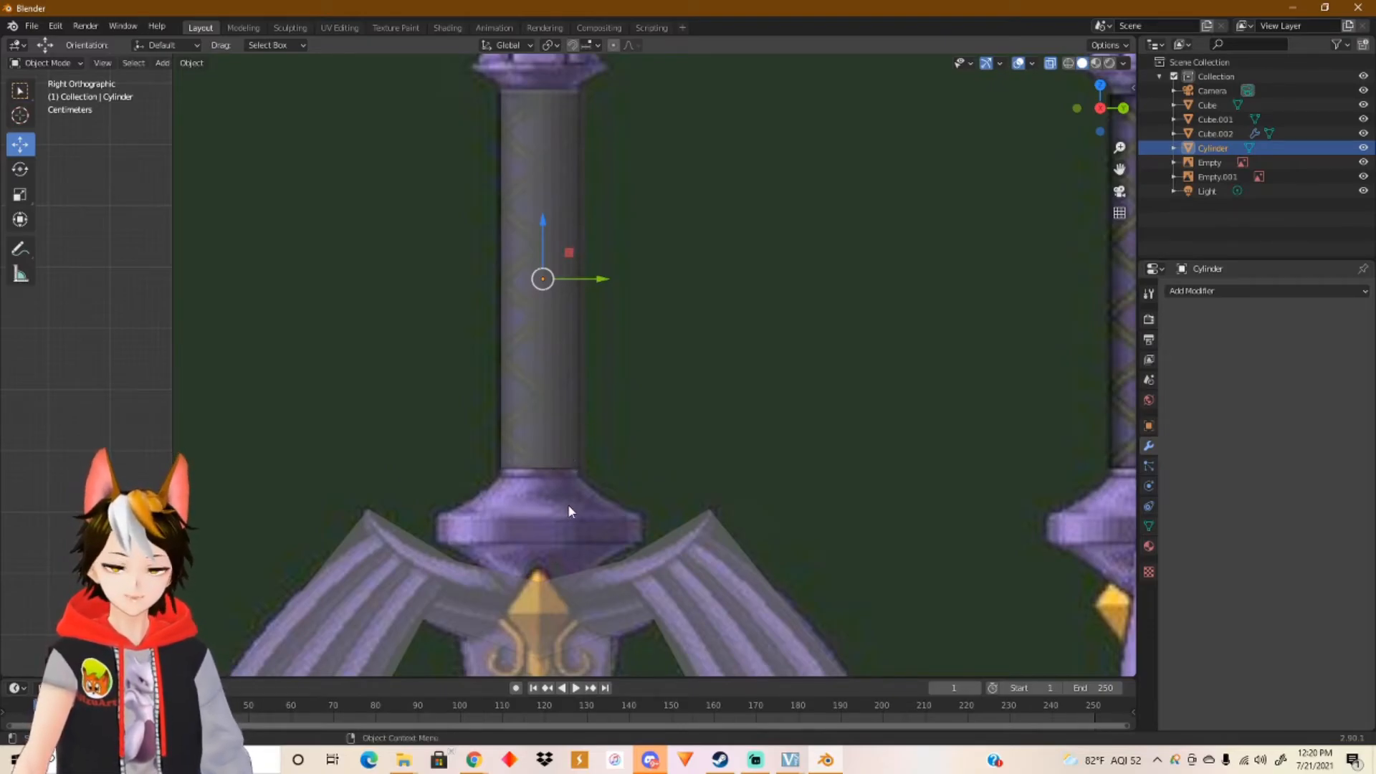
Step: Set the cylinder's mesh editing to face selection, look at its underside, and return to Object Mode
key("Tab")
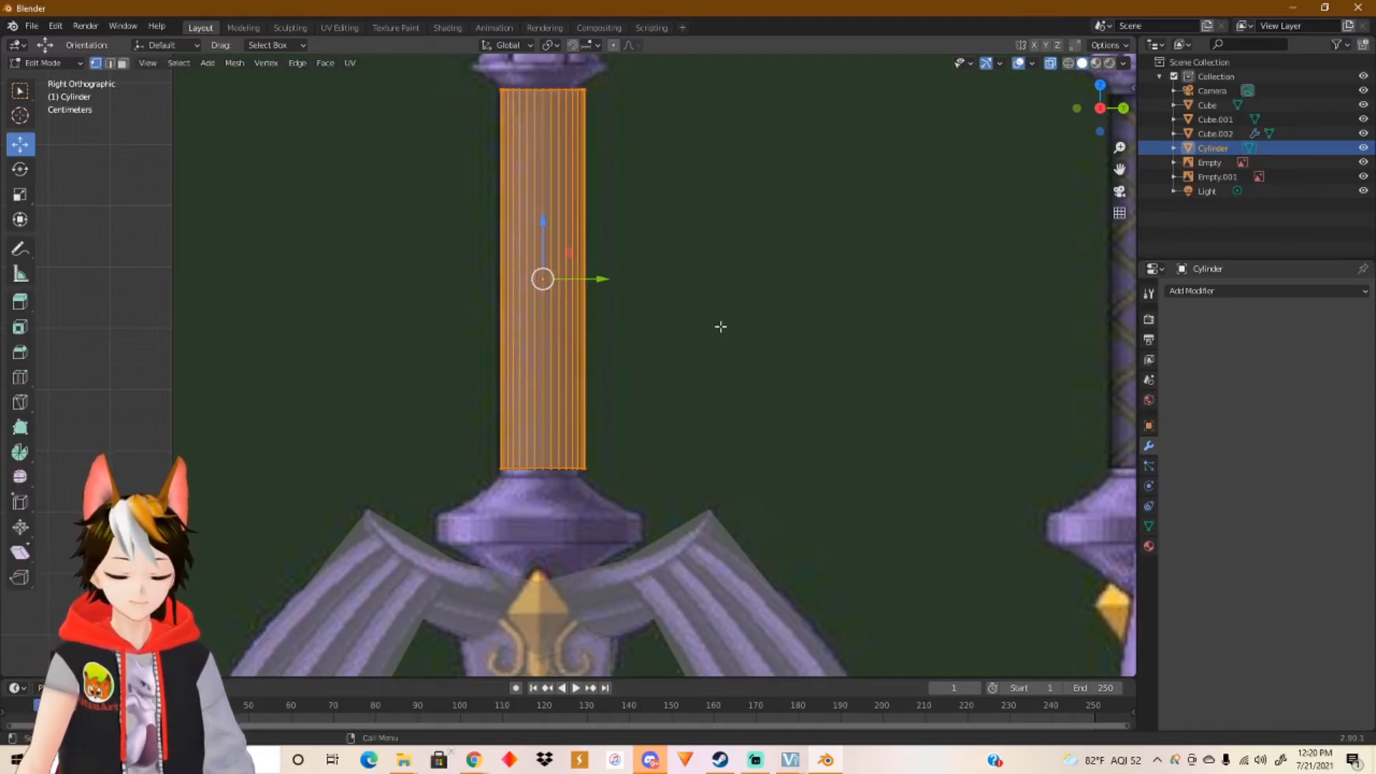
key("3")
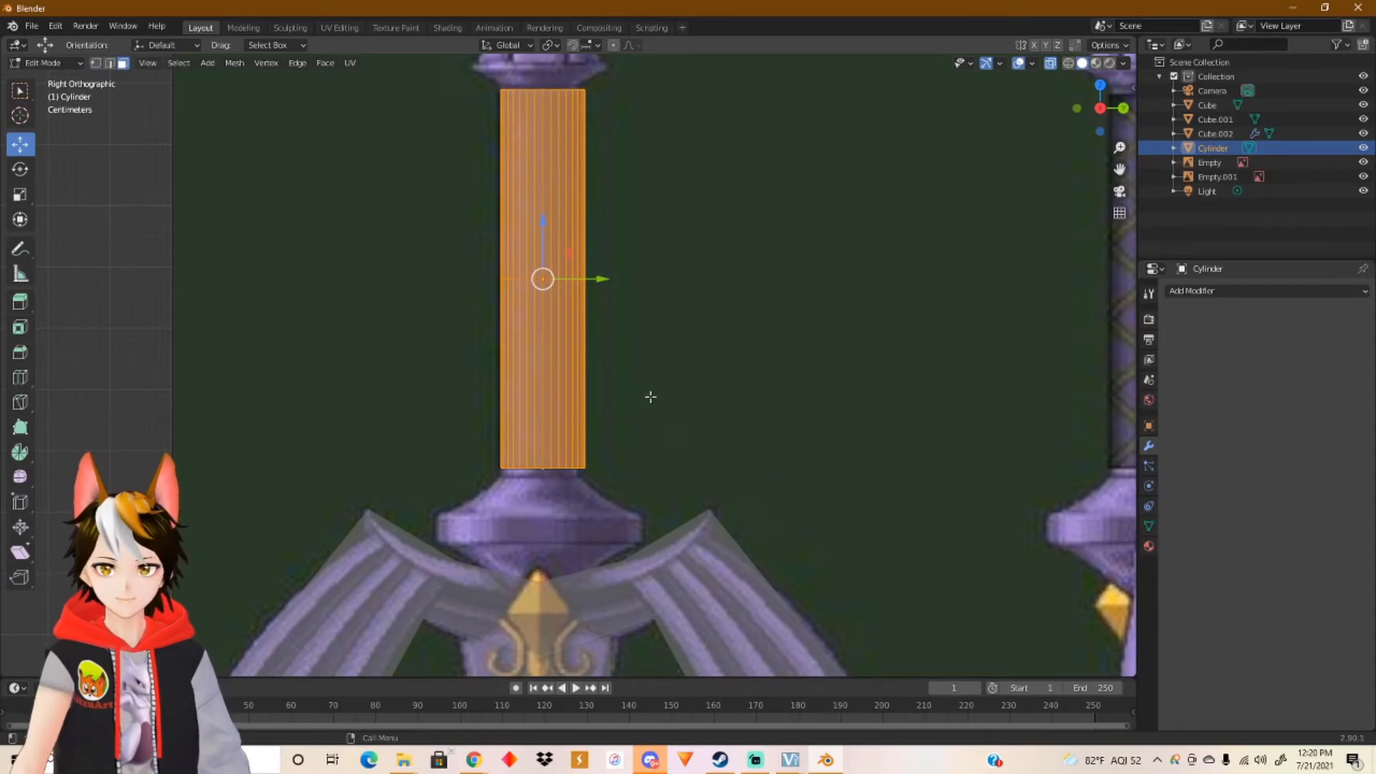
scroll(604, 469, "up", 2)
middle_click_drag(572, 514, 555, 519)
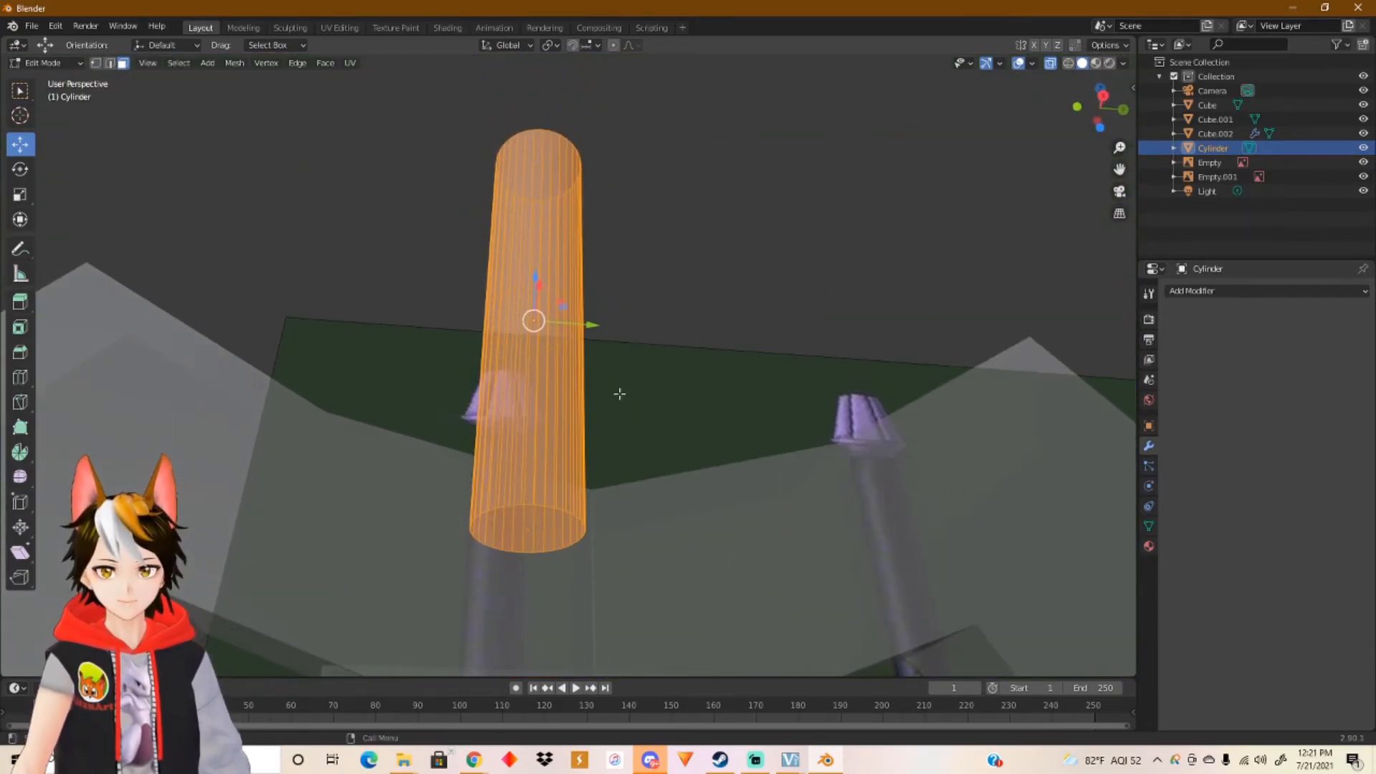
key("Tab")
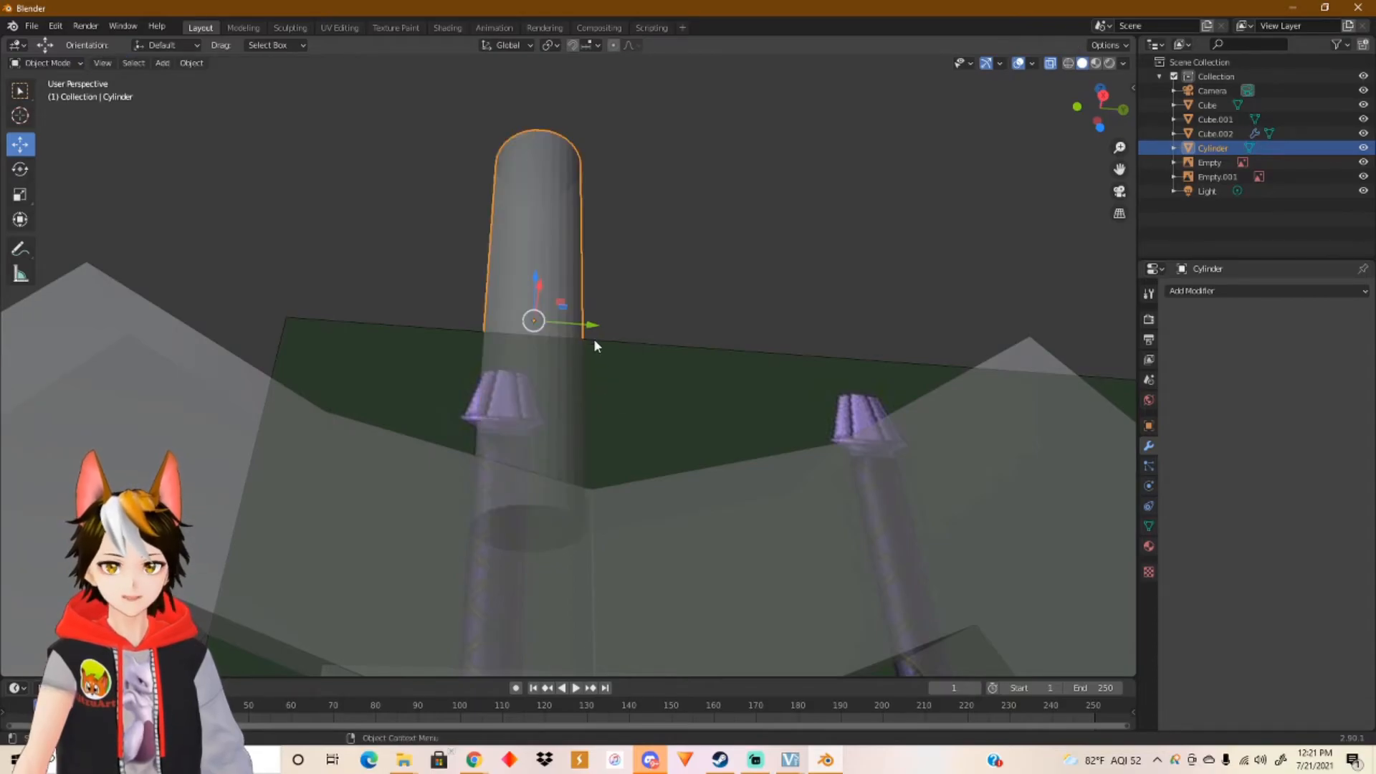
Step: In the back orthographic view, move the grip cylinder along X until it is centred on the side-profile sword's handle
scroll(594, 359, "up", 6)
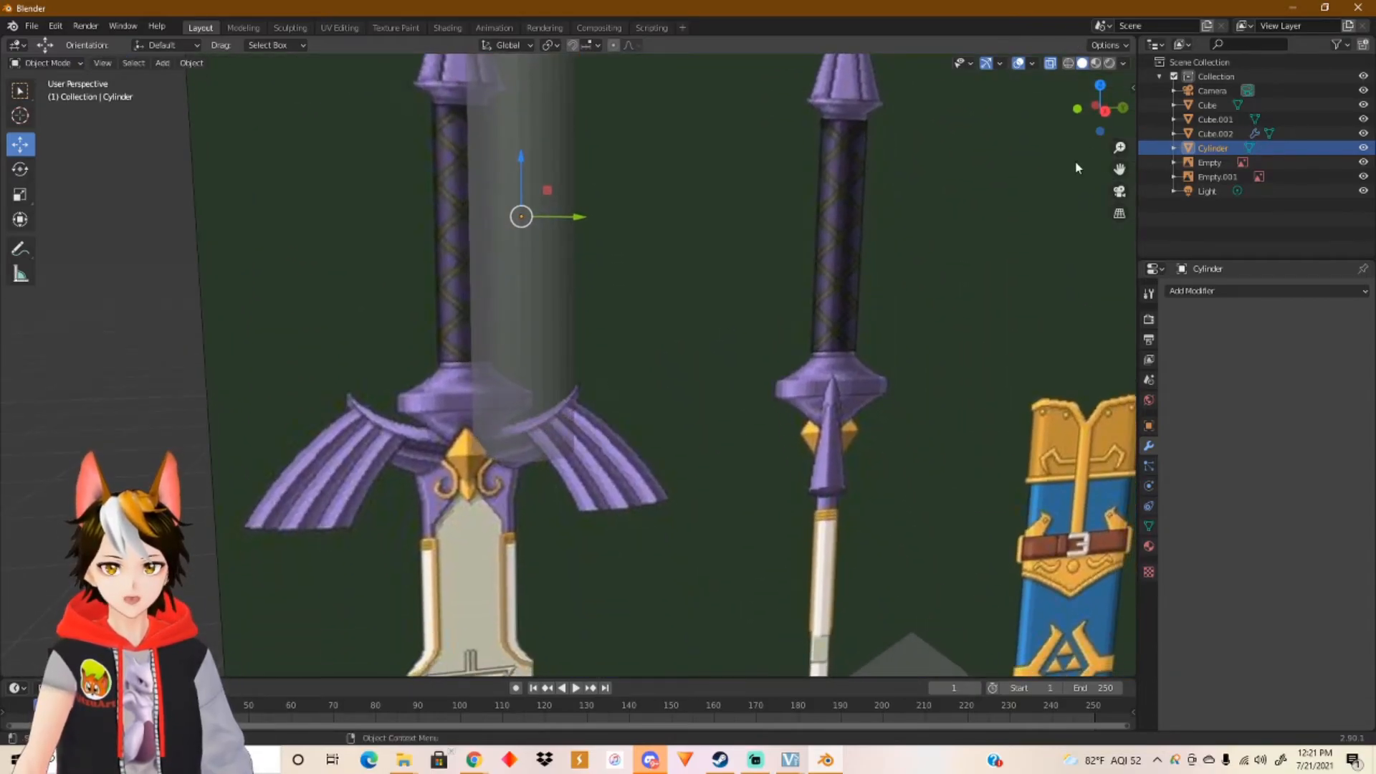
left_click(1123, 108)
left_click_drag(670, 213, 239, 264)
middle_click_drag(347, 371, 514, 274, "shift")
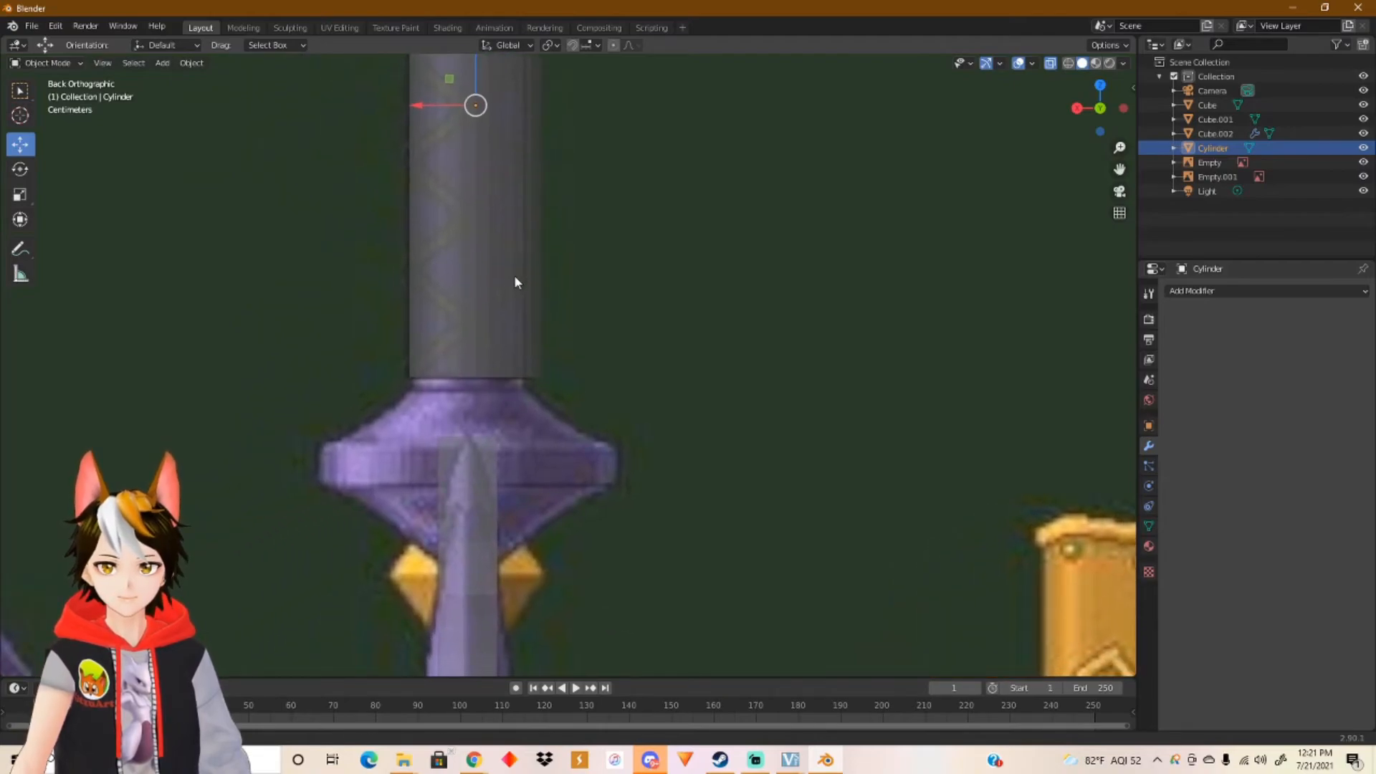
left_click_drag(427, 108, 420, 108)
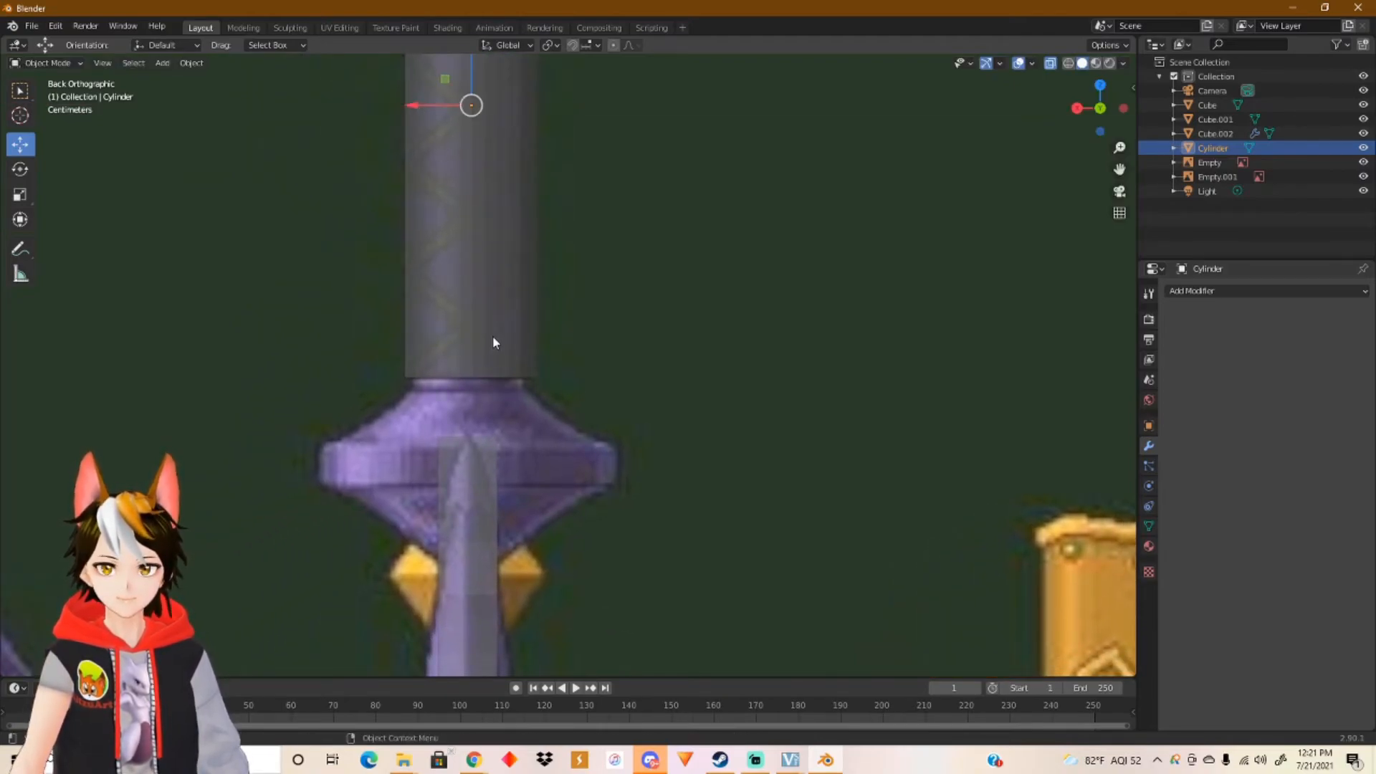
scroll(494, 342, "down", 4)
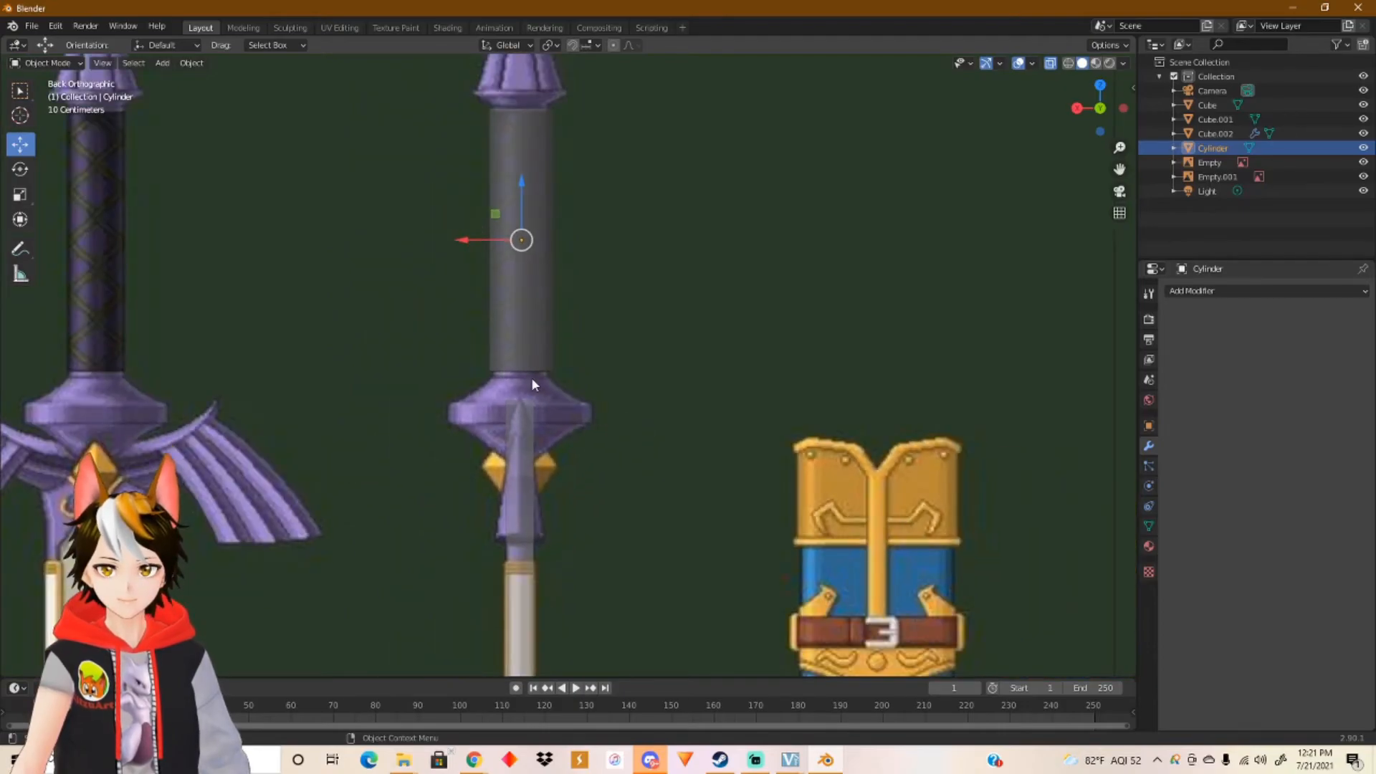
scroll(531, 377, "up", 3)
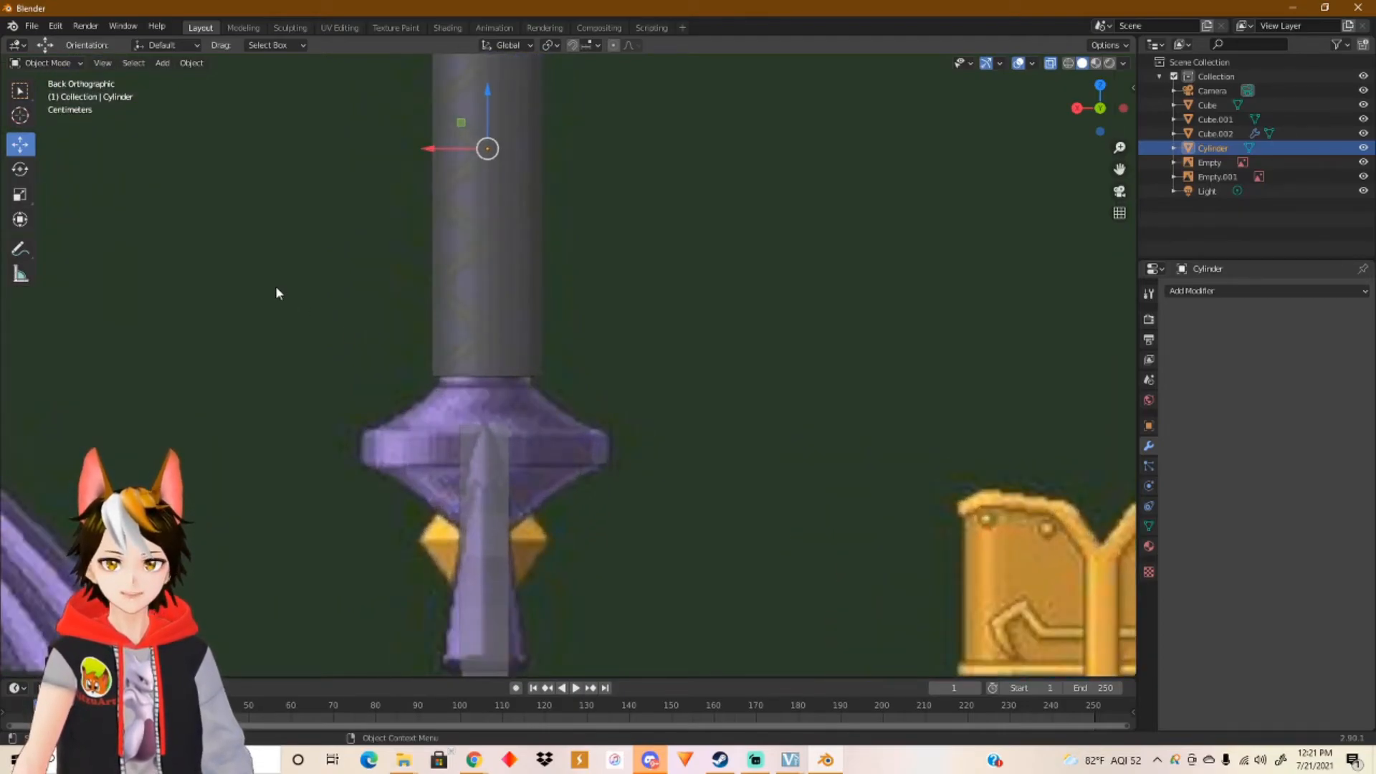
Step: Scale the whole grip cylinder down slightly towards the width of the side-profile handle
left_click(19, 194)
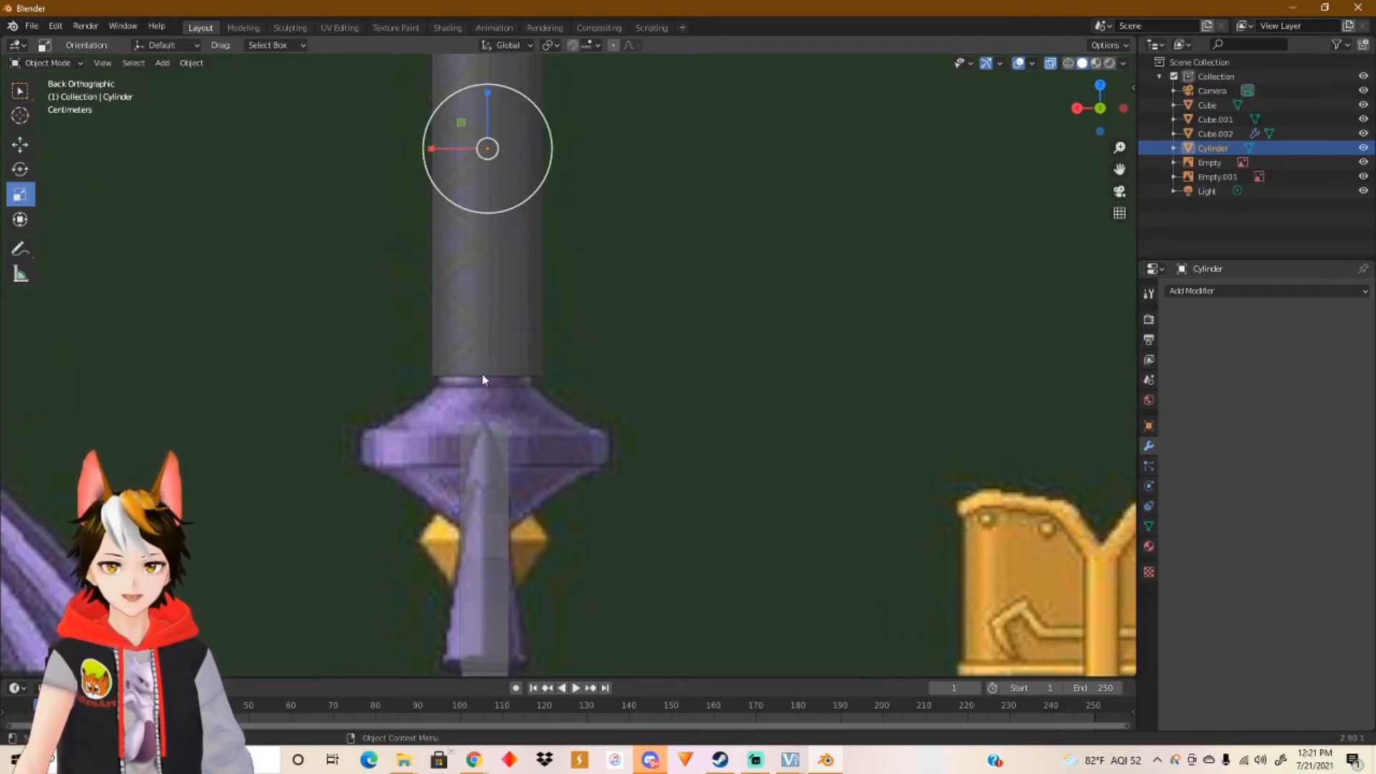
left_click_drag(506, 189, 503, 187)
left_click(22, 145)
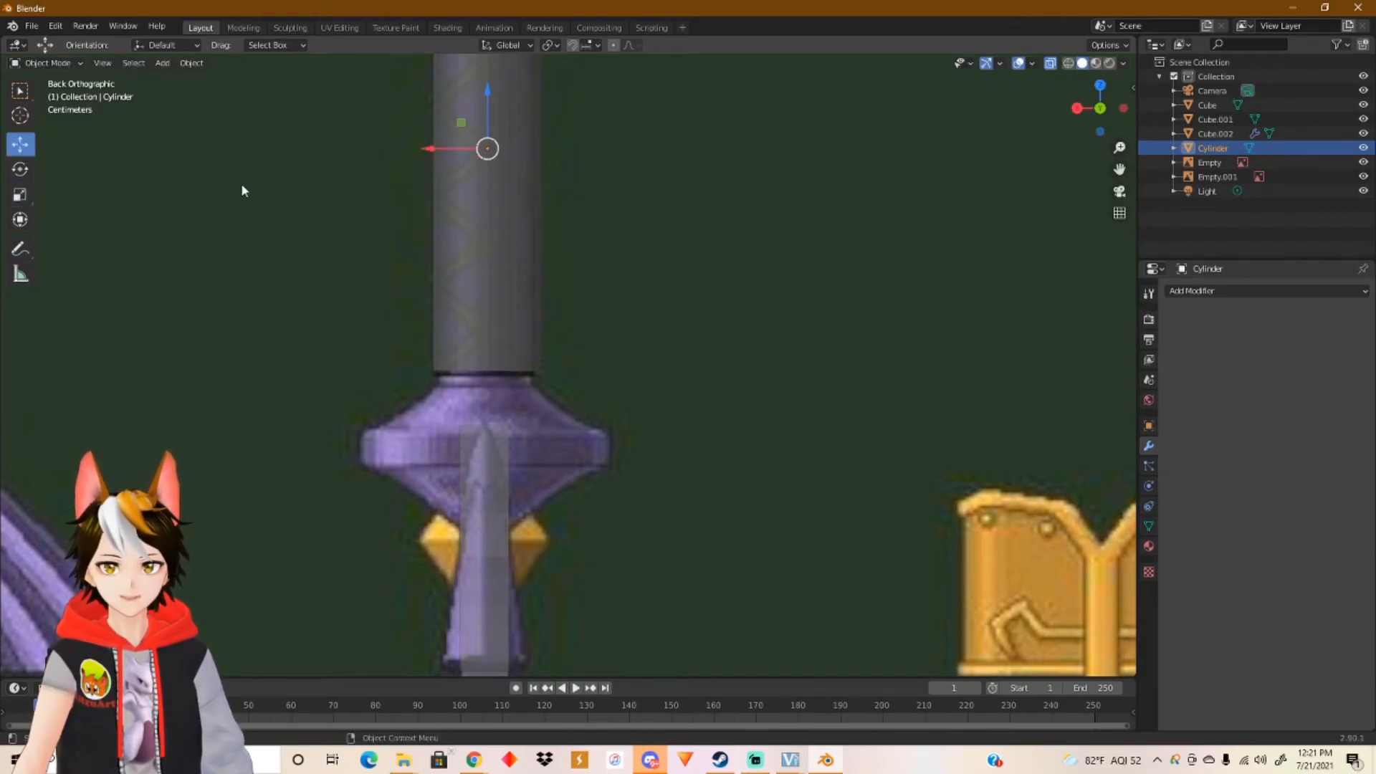
Step: Adjust the grip cylinder's length along Z and lower it slightly to fit between the side-profile pommel and guard
left_click(20, 194)
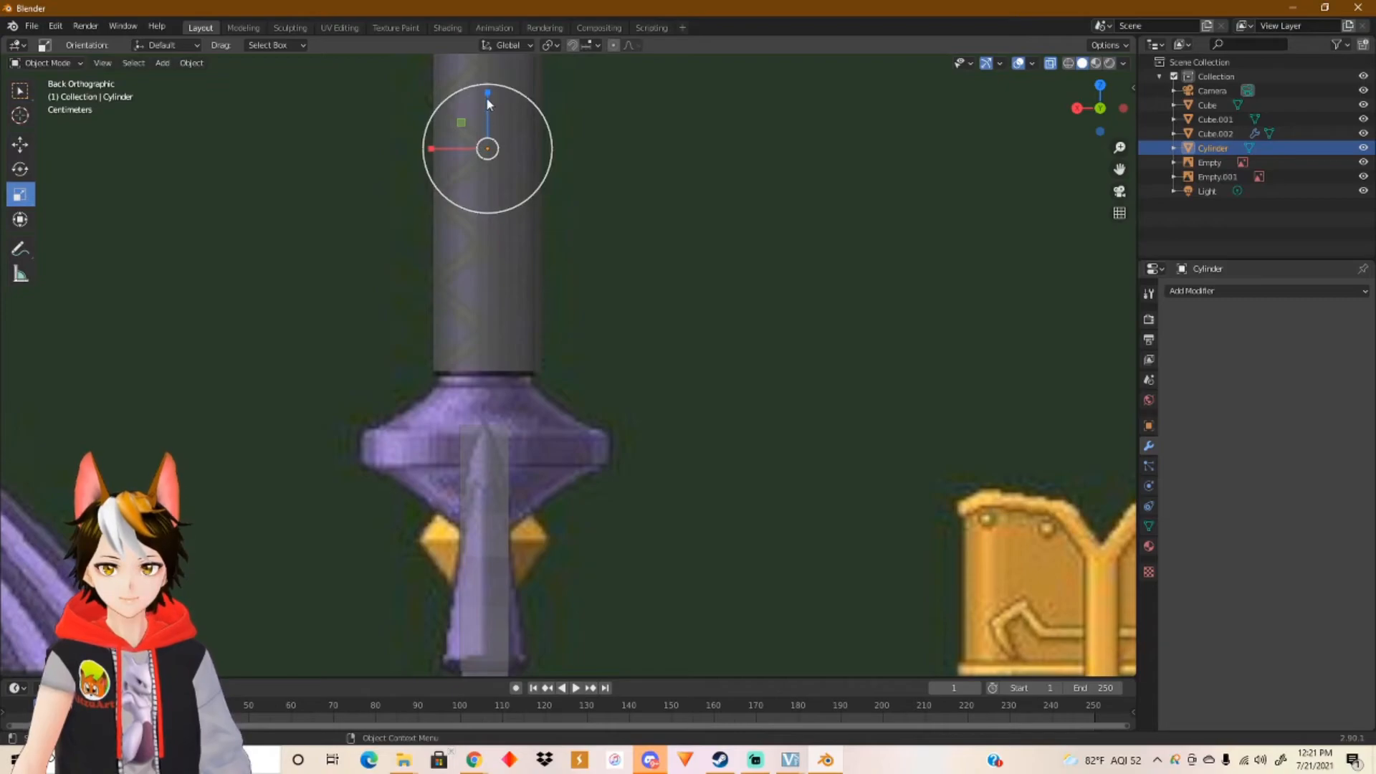
left_click_drag(487, 98, 488, 98)
left_click(20, 144)
middle_click_drag(543, 213, 566, 467, "shift")
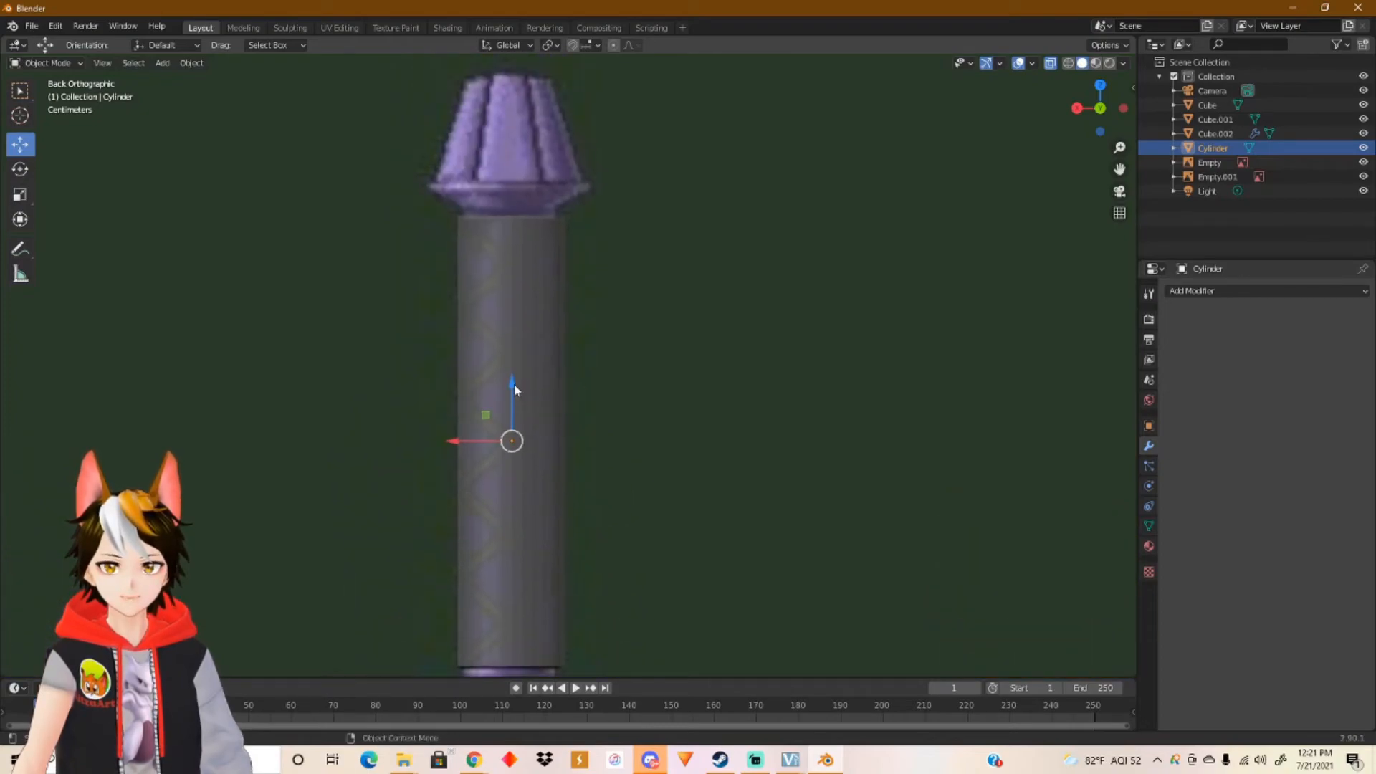
left_click_drag(512, 383, 512, 389)
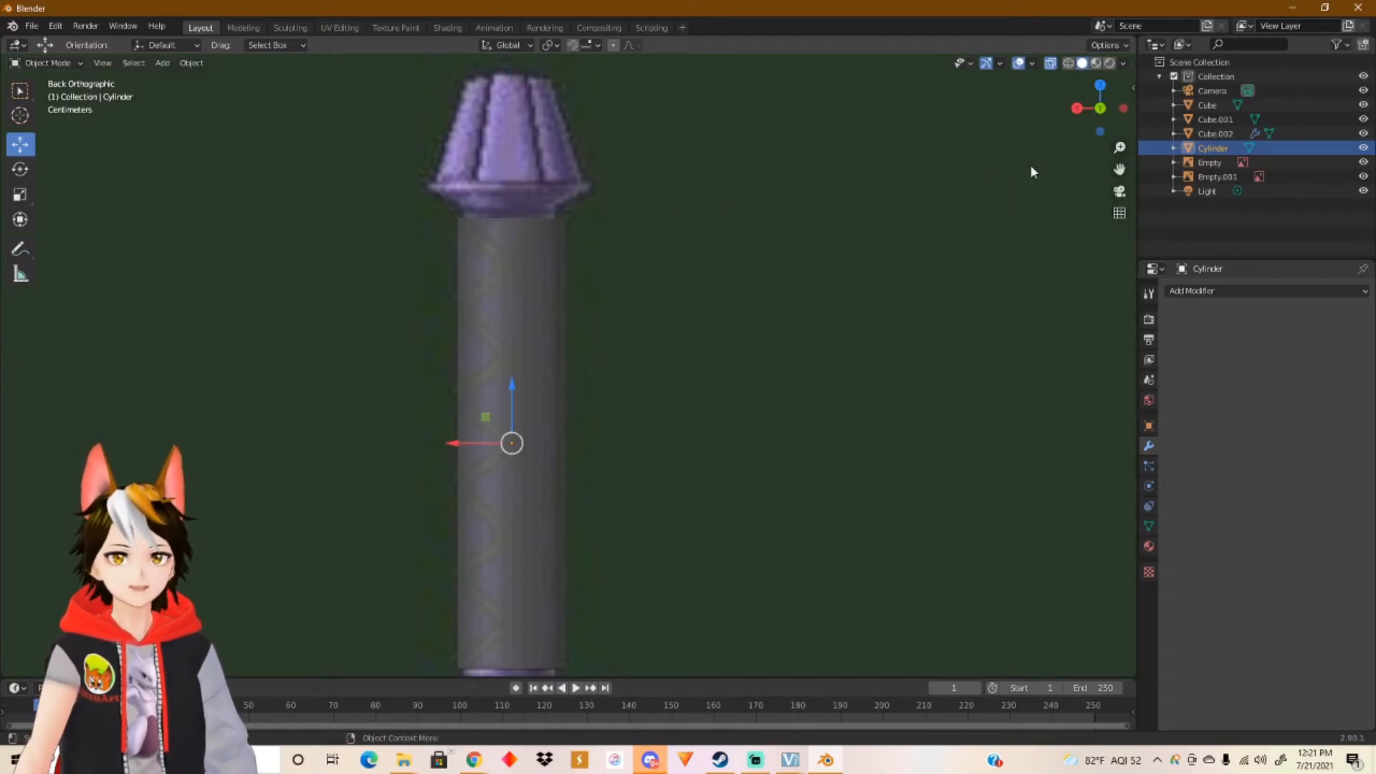
Step: Switch to the right orthographic view and compare the grip cylinder with the handle of the front-facing reference sword
left_click(1077, 108)
scroll(682, 365, "down", 8)
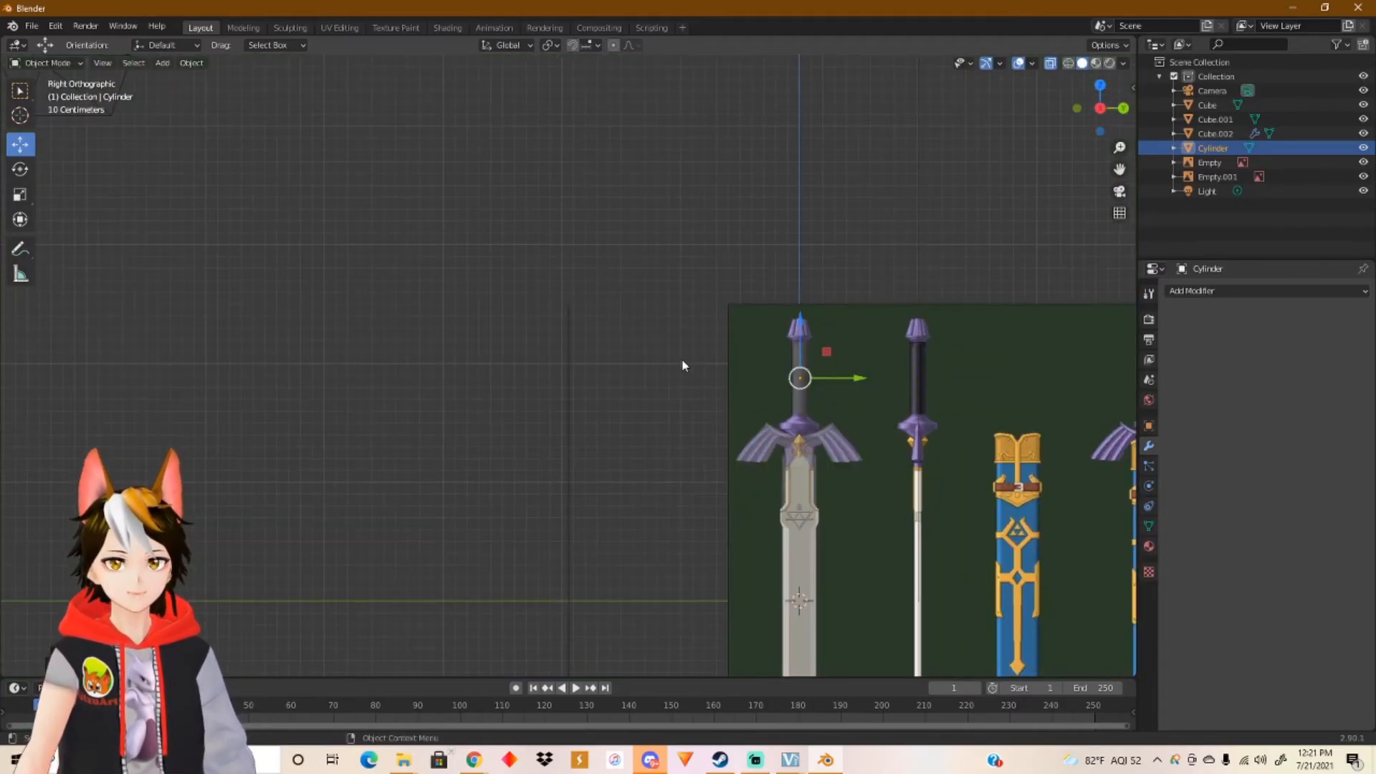
scroll(644, 410, "right", 3, "ctrl")
scroll(645, 415, "up", 10)
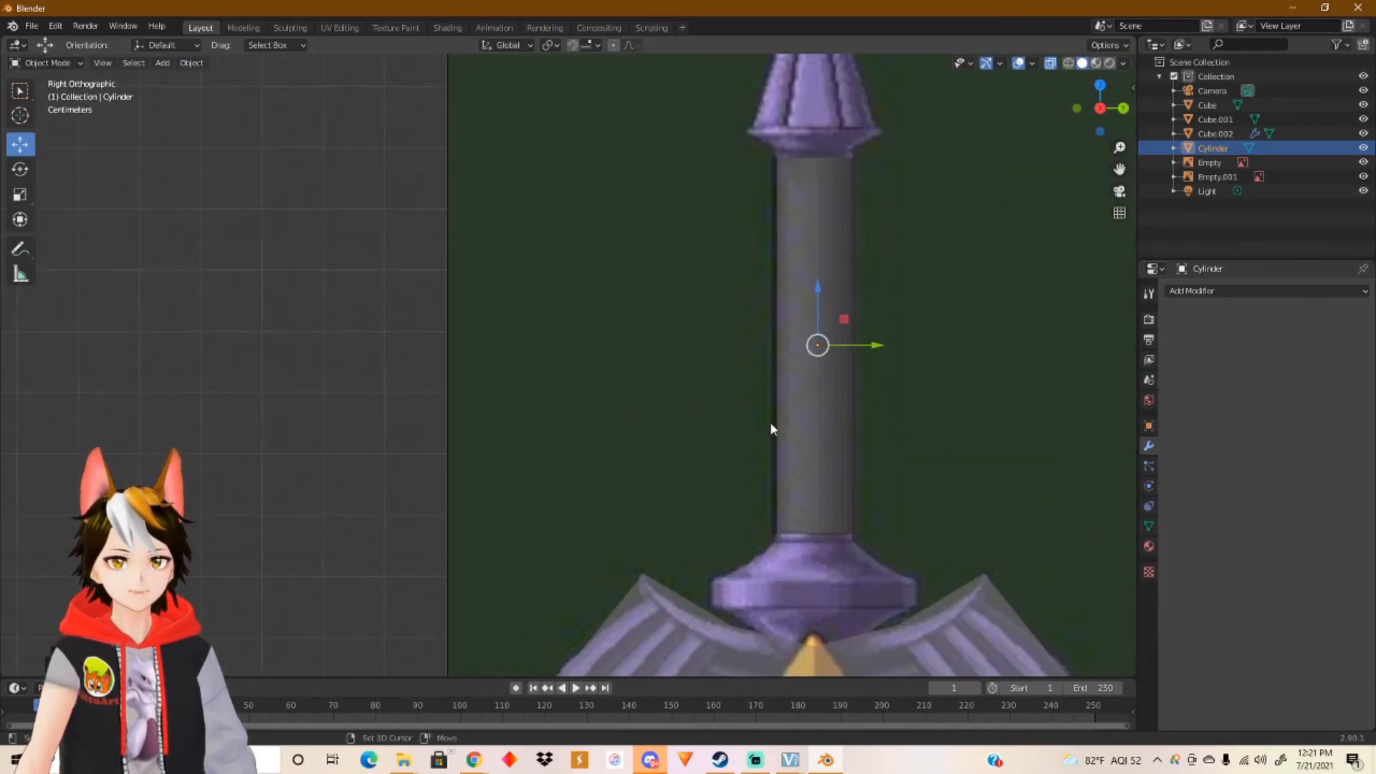
middle_click_drag(774, 428, 539, 389, "shift")
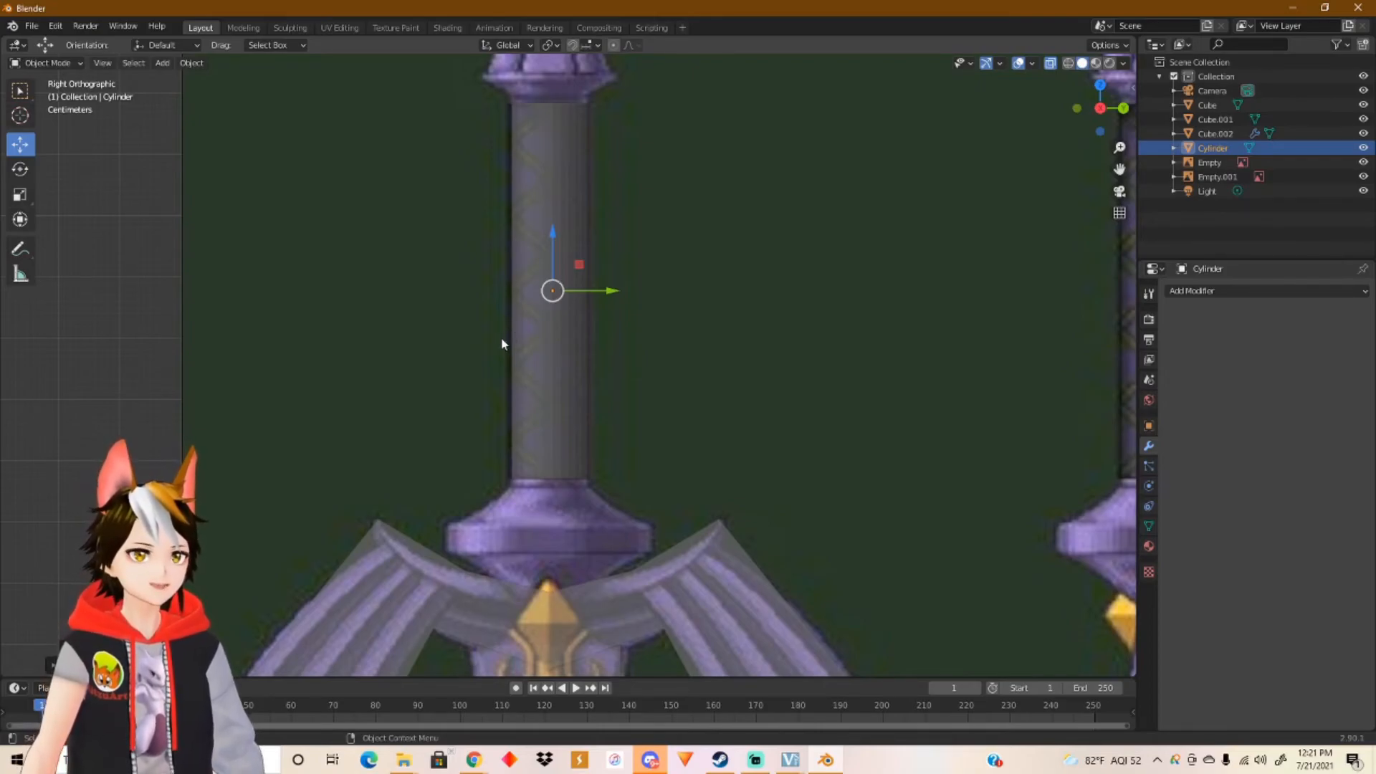
scroll(564, 439, "up", 1)
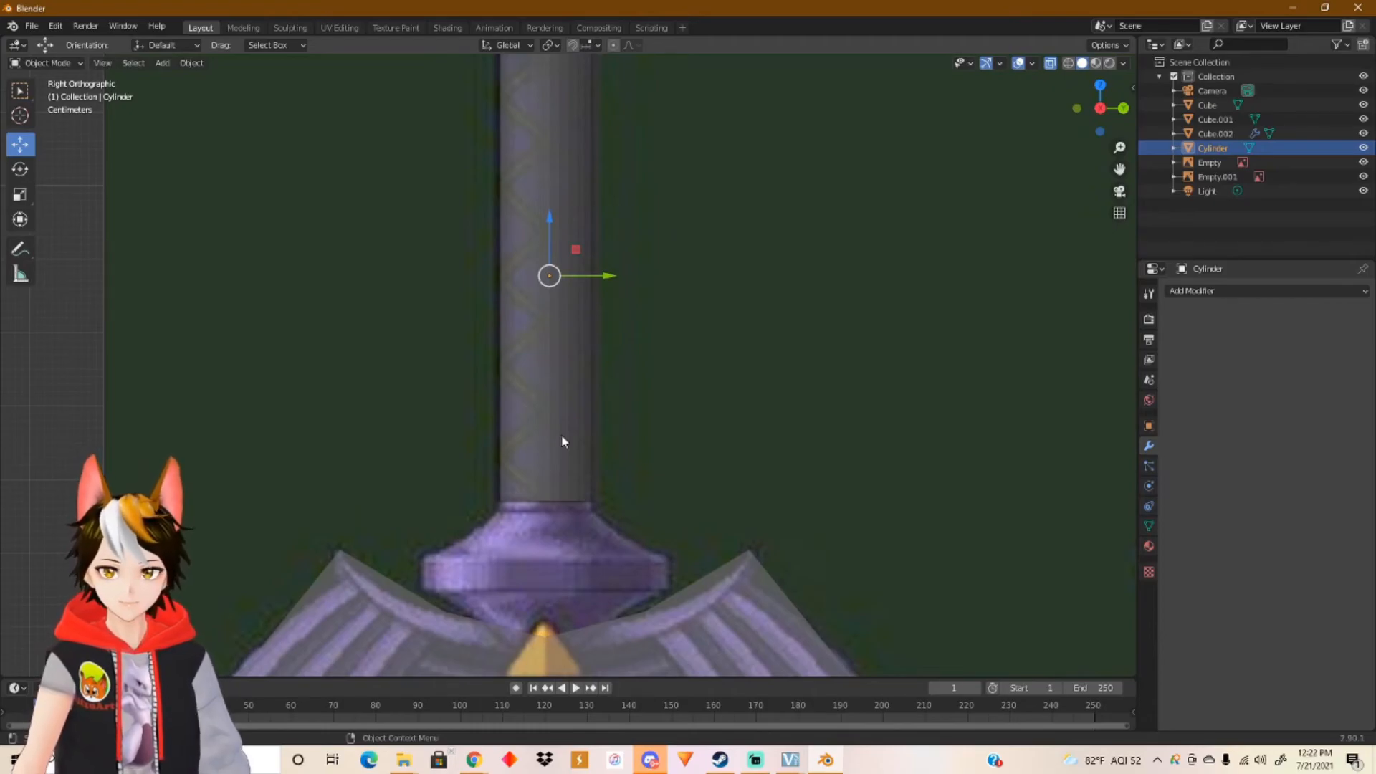
Step: In Edit Mode, select the bottom end face of the grip cylinder and return to the right orthographic view
key("Tab")
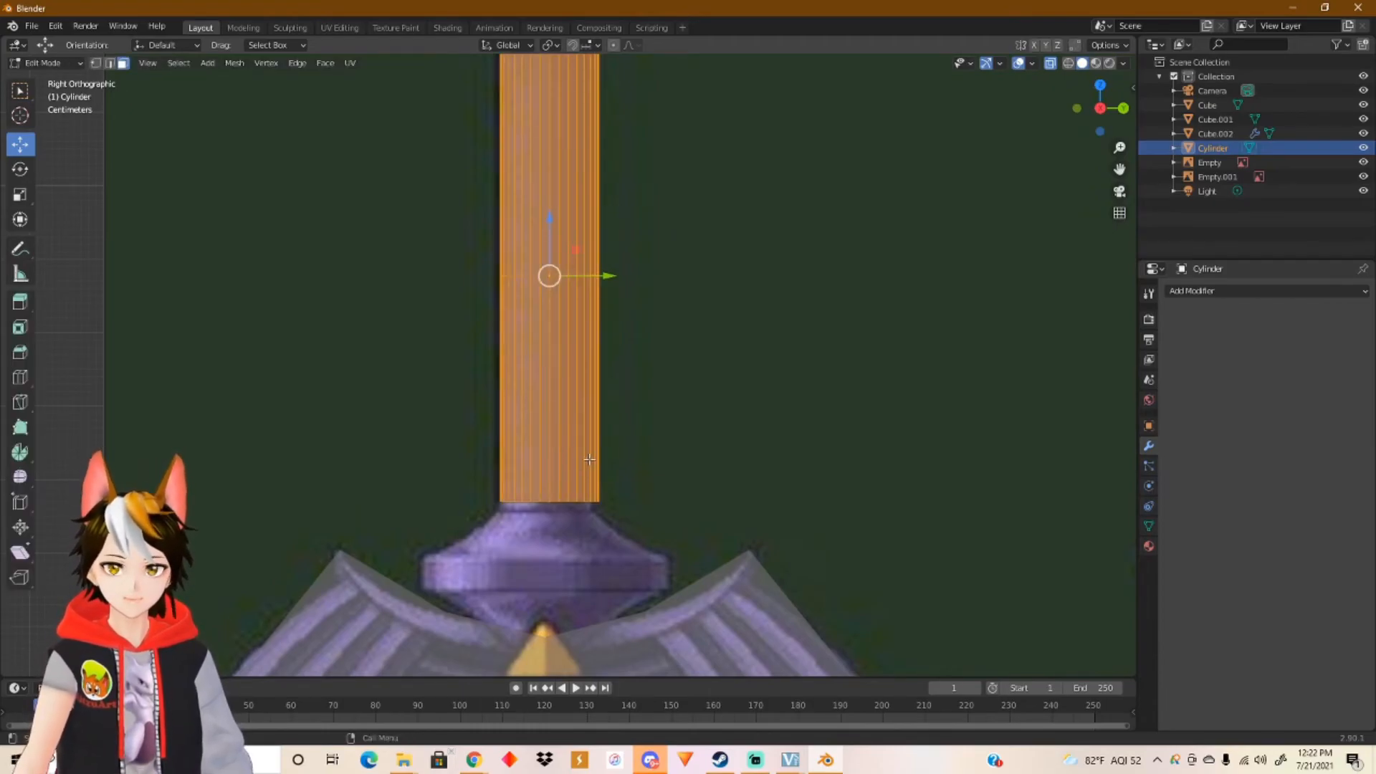
scroll(551, 507, "up", 2)
middle_click_drag(557, 522, 559, 416)
left_click(550, 597)
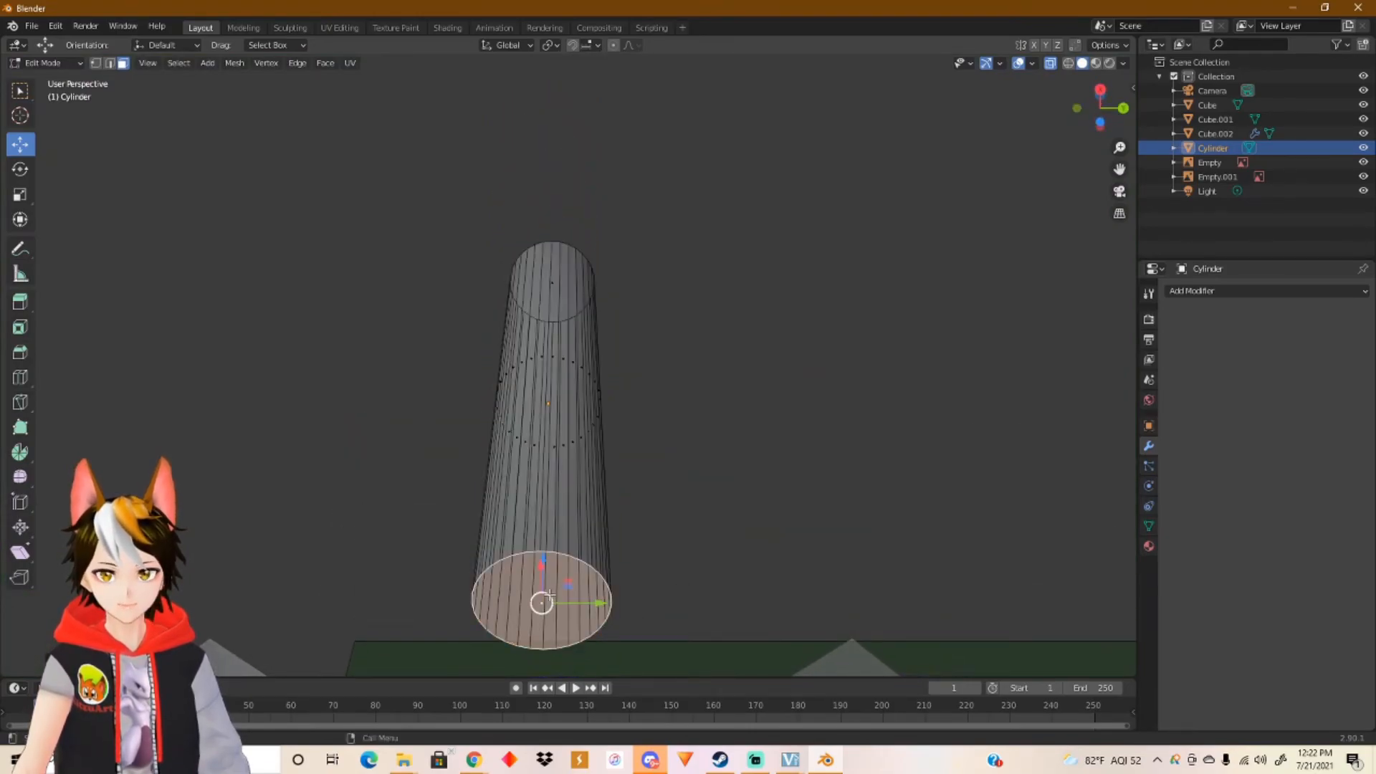
middle_click_drag(599, 514, 602, 582)
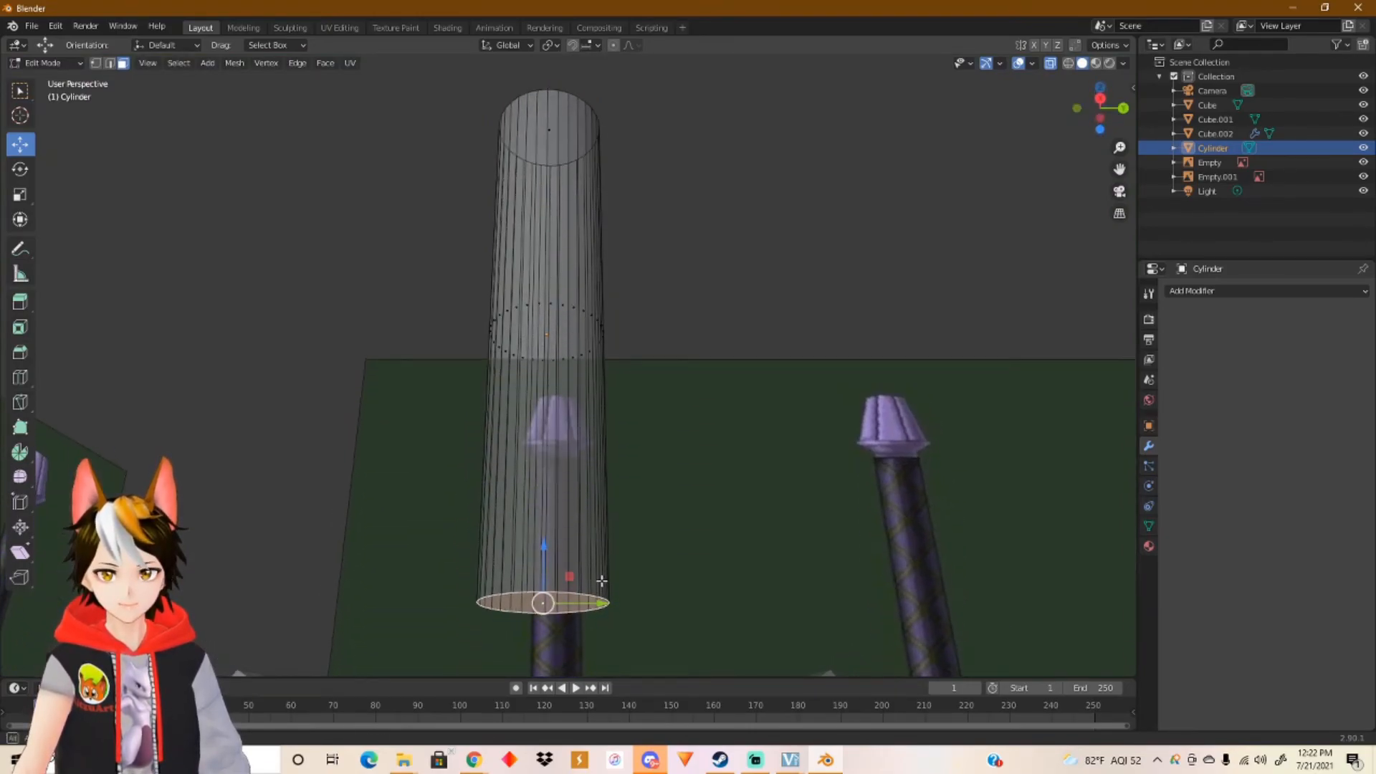
left_click(1100, 99)
scroll(717, 394, "down", 1)
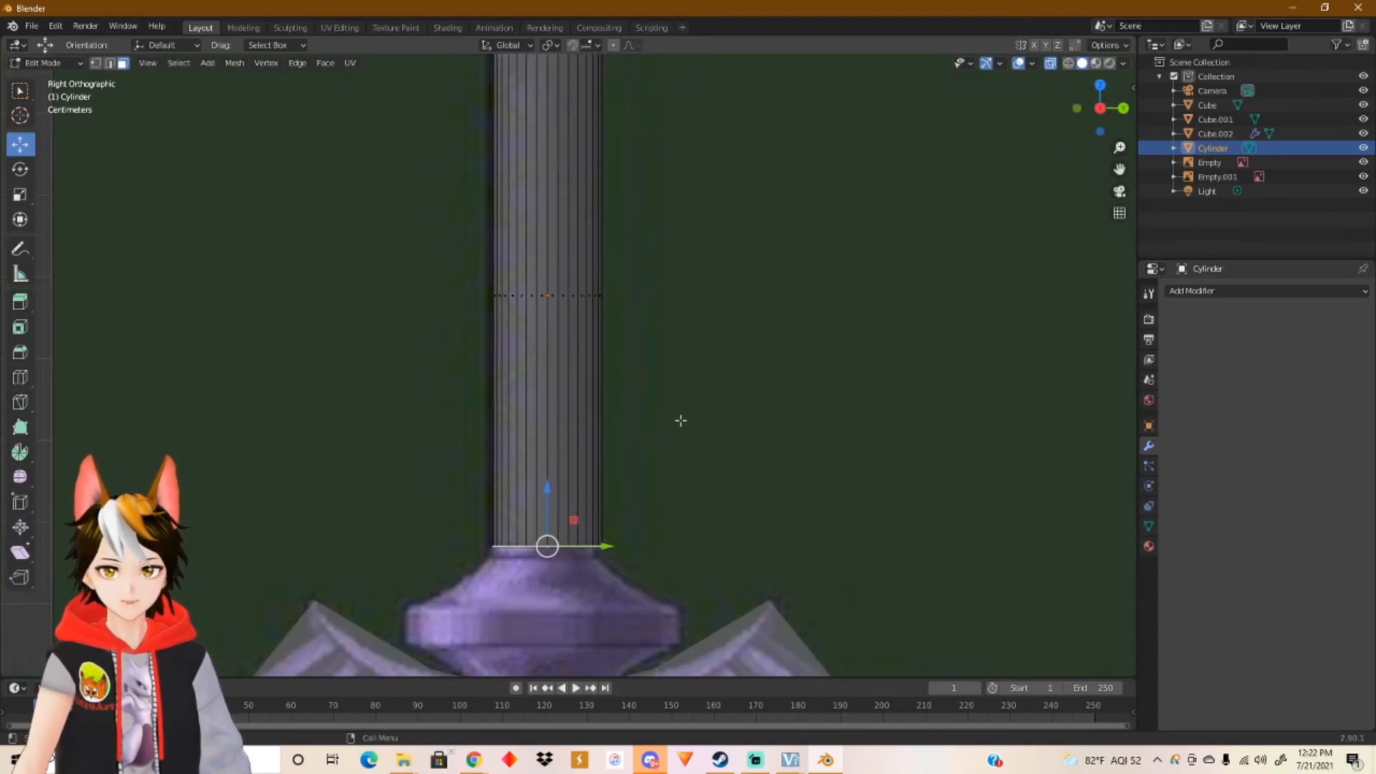
Step: Extrude the grip's bottom face downward and scale it out to the full width of the purple collar in the front reference
middle_click_drag(605, 463, 677, 365, "shift")
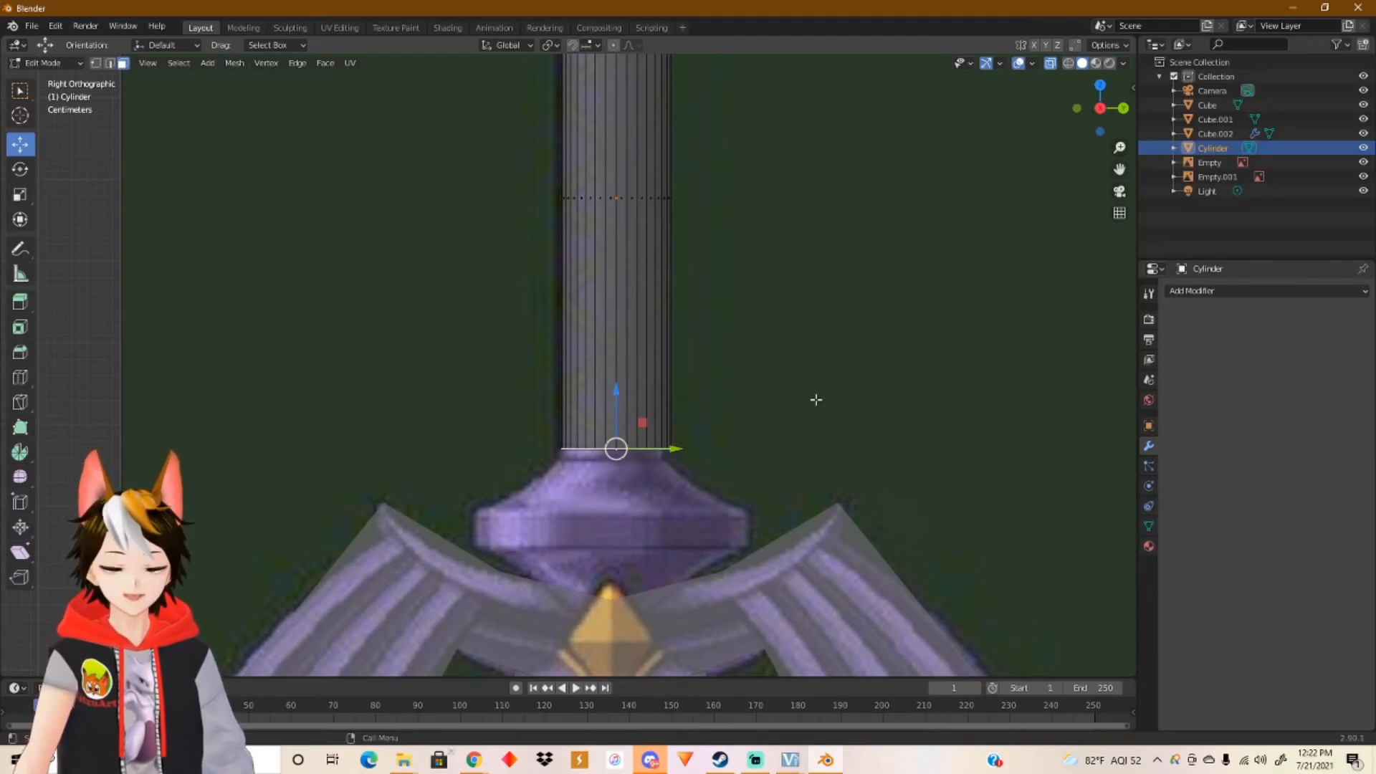
key("e")
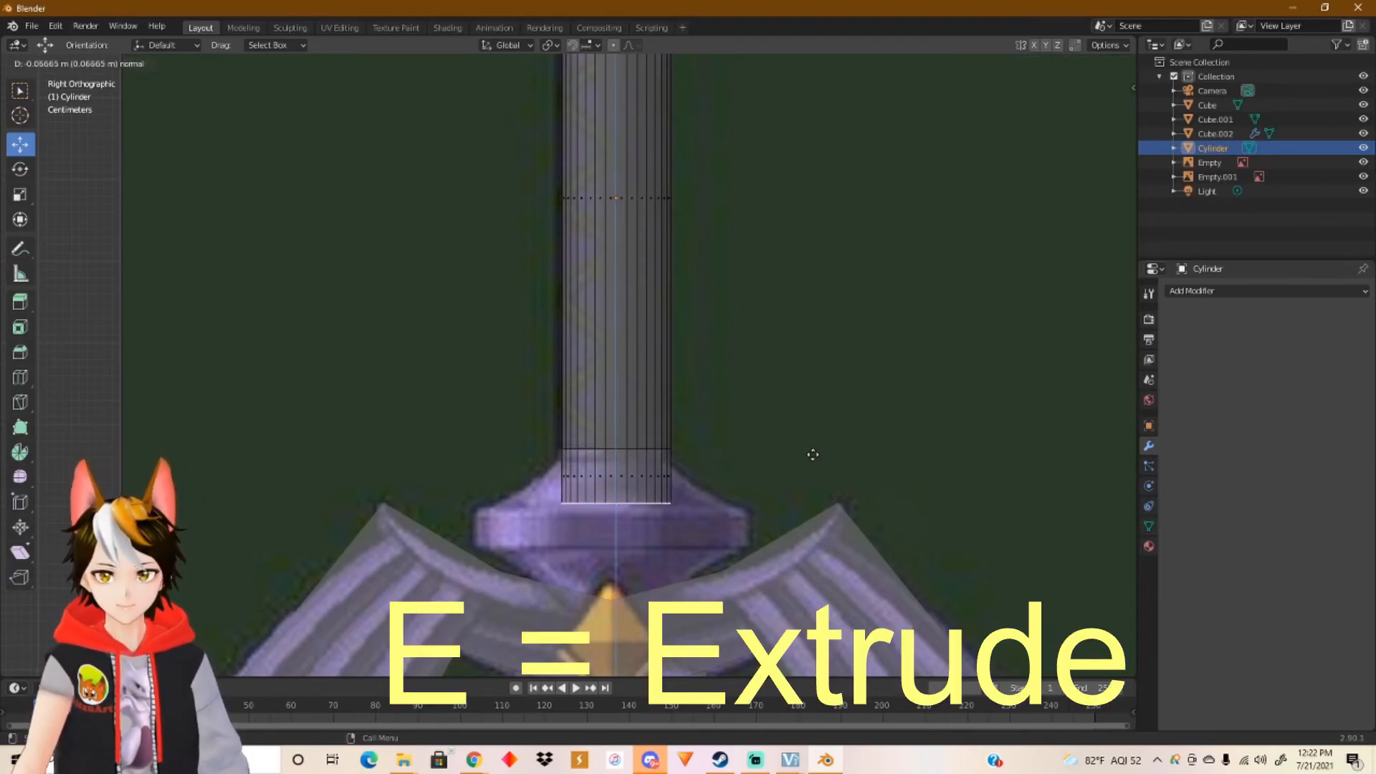
left_click(812, 461)
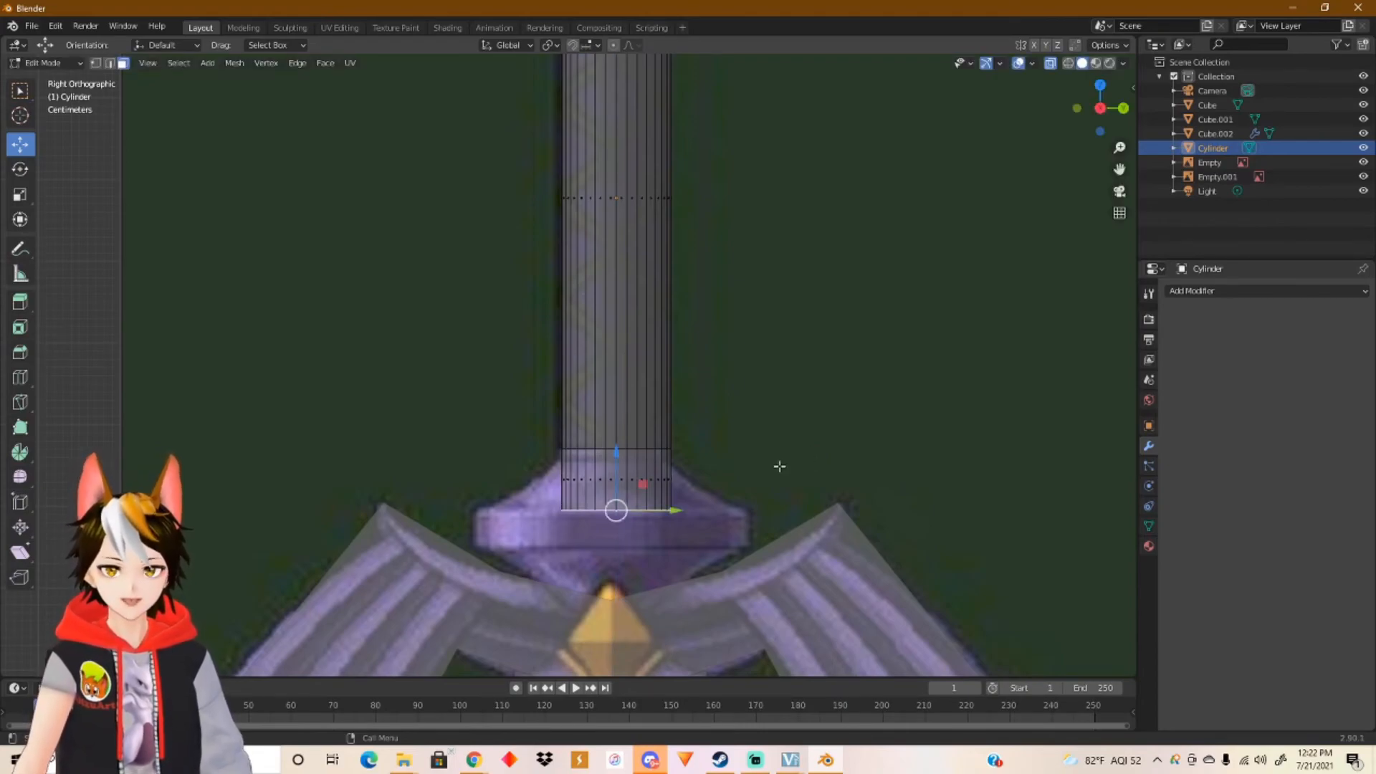
key("s")
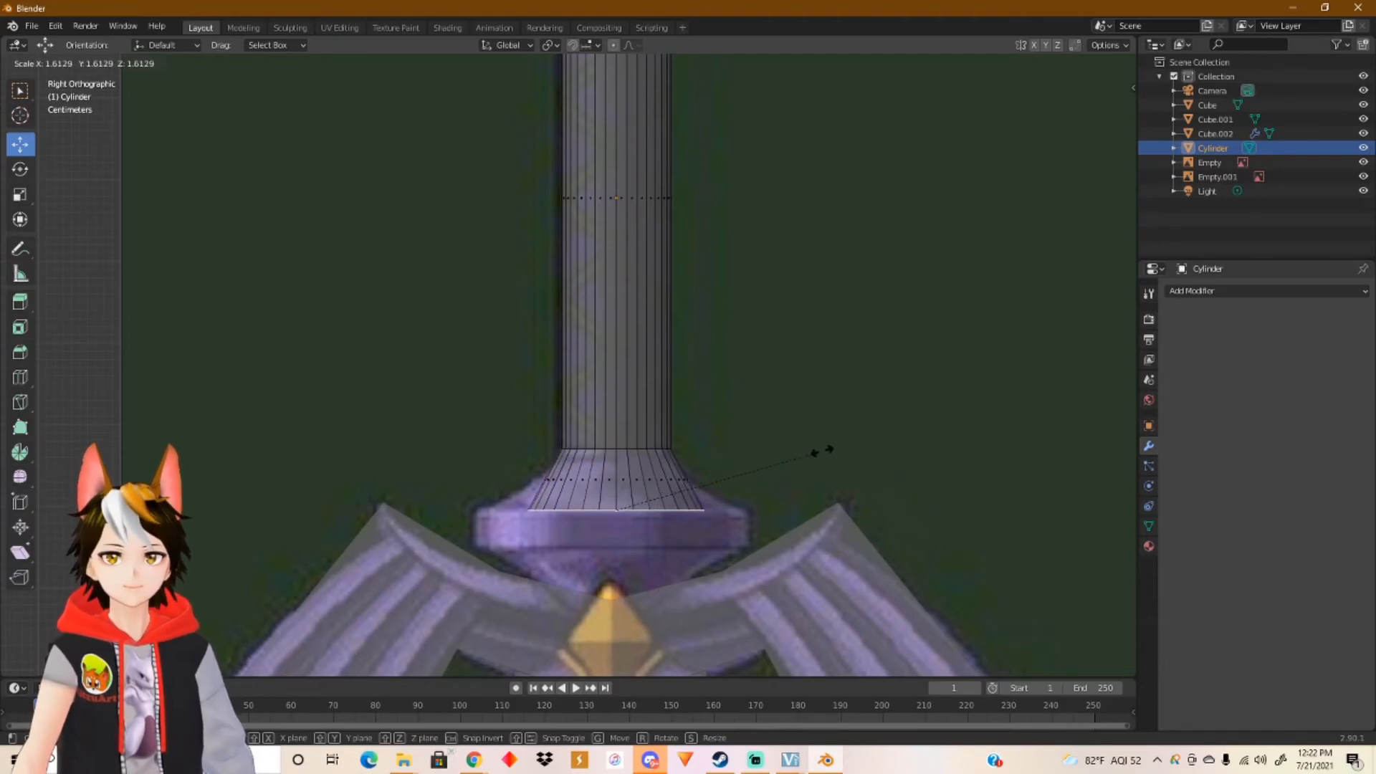
left_click(934, 420)
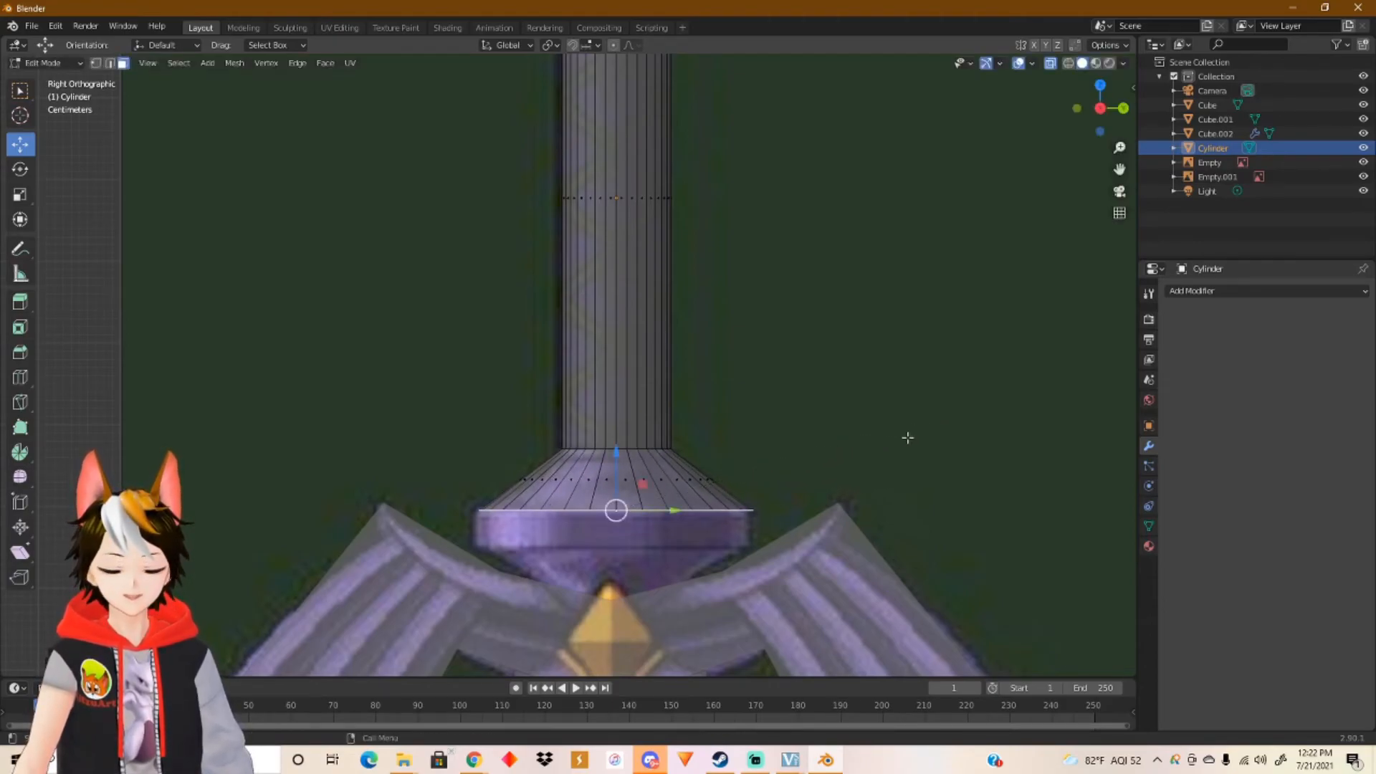
Step: Extrude a straight collar band about 0.045 m down, and extrude a lower section scaled to about 0.15 that tapers onto the gold gem
key("e")
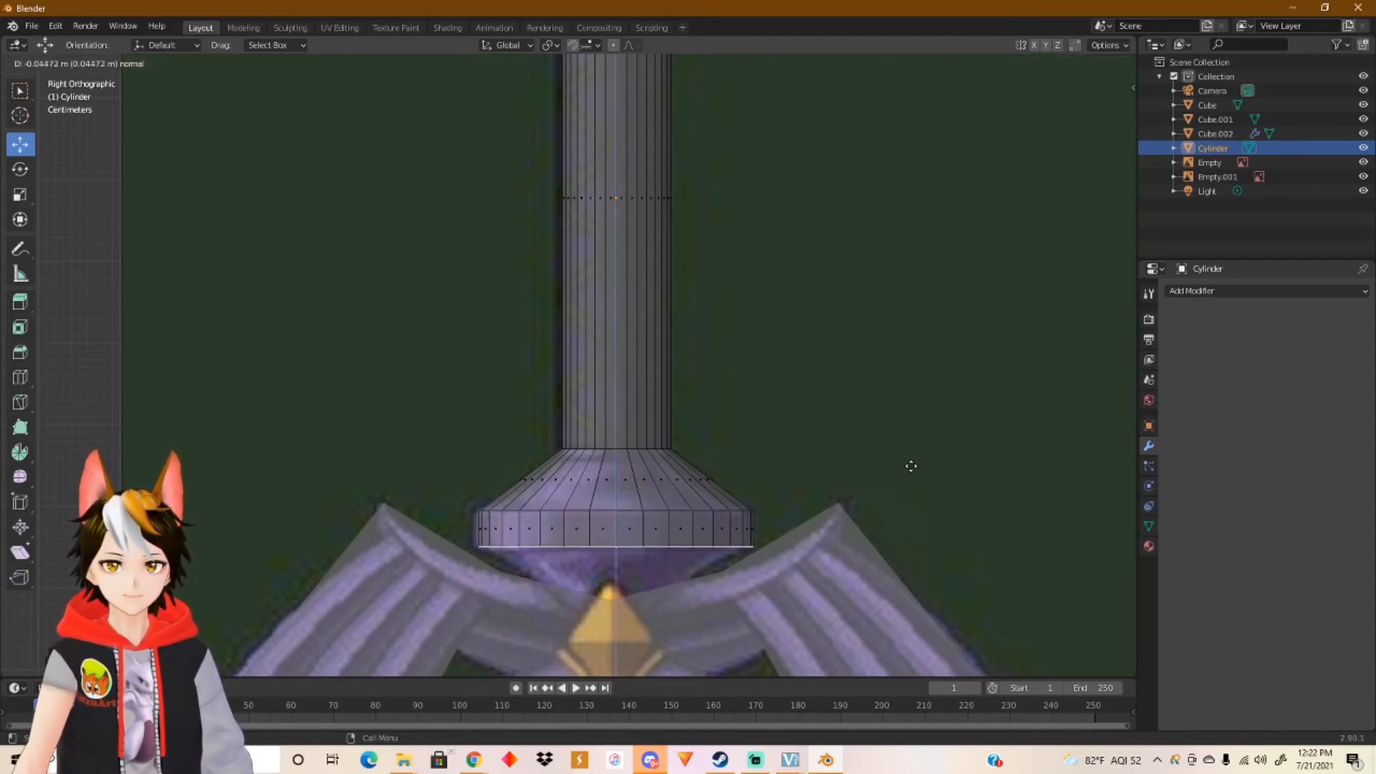
left_click(911, 466)
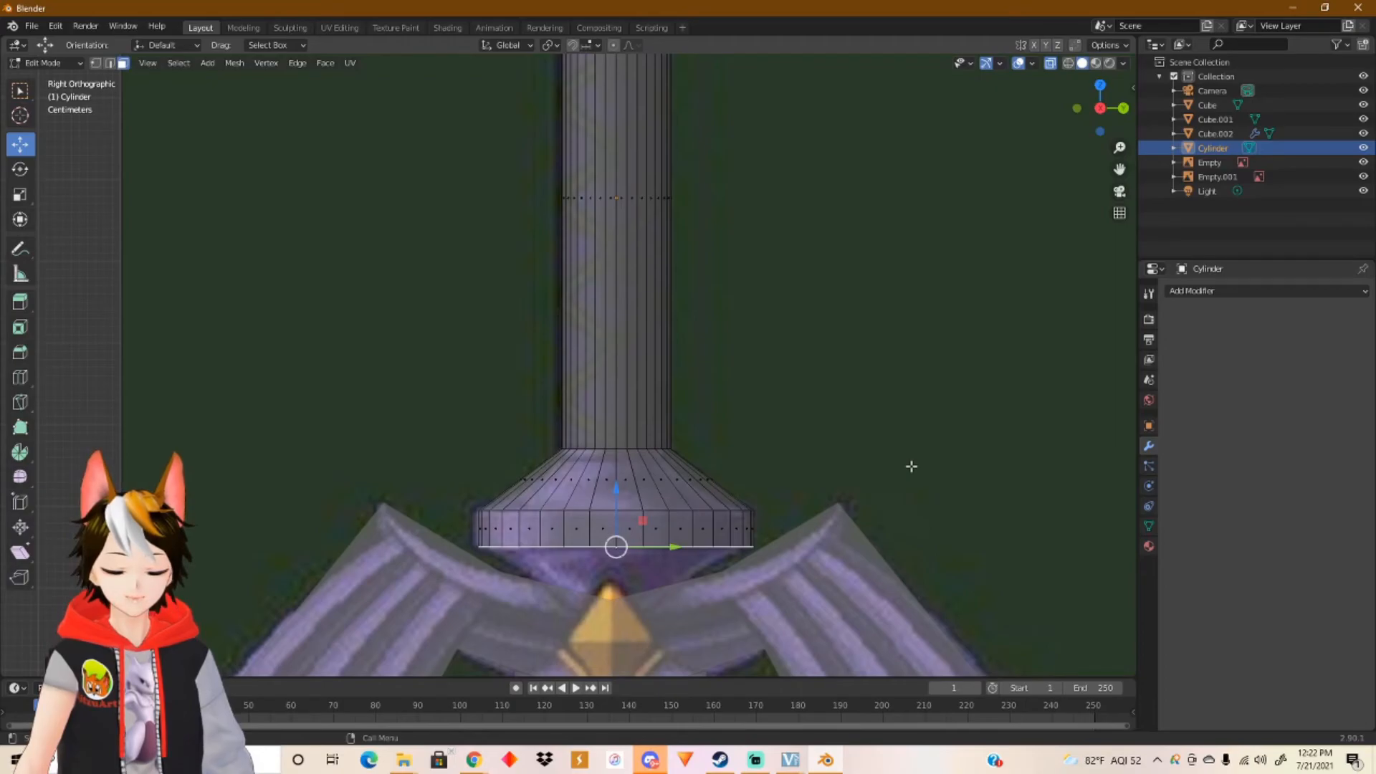
key("e")
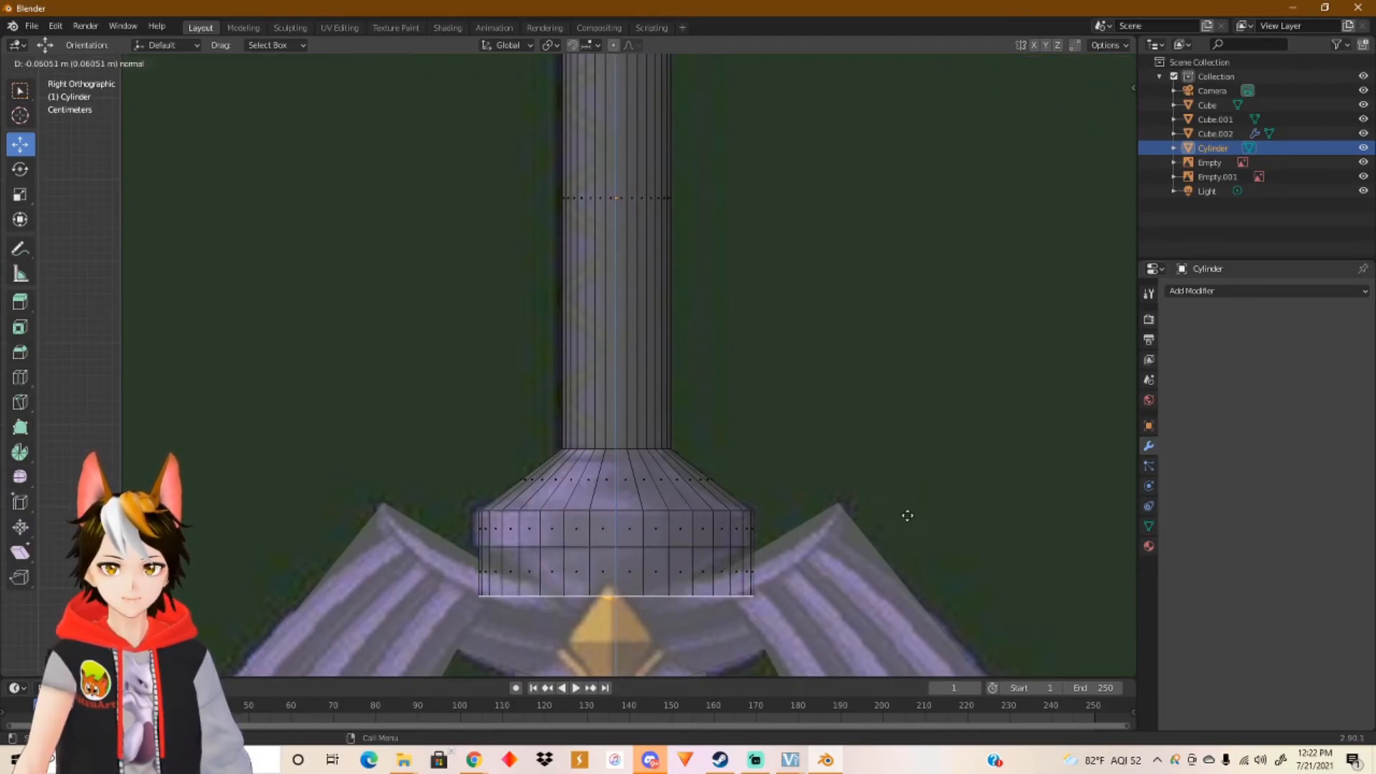
left_click(907, 530)
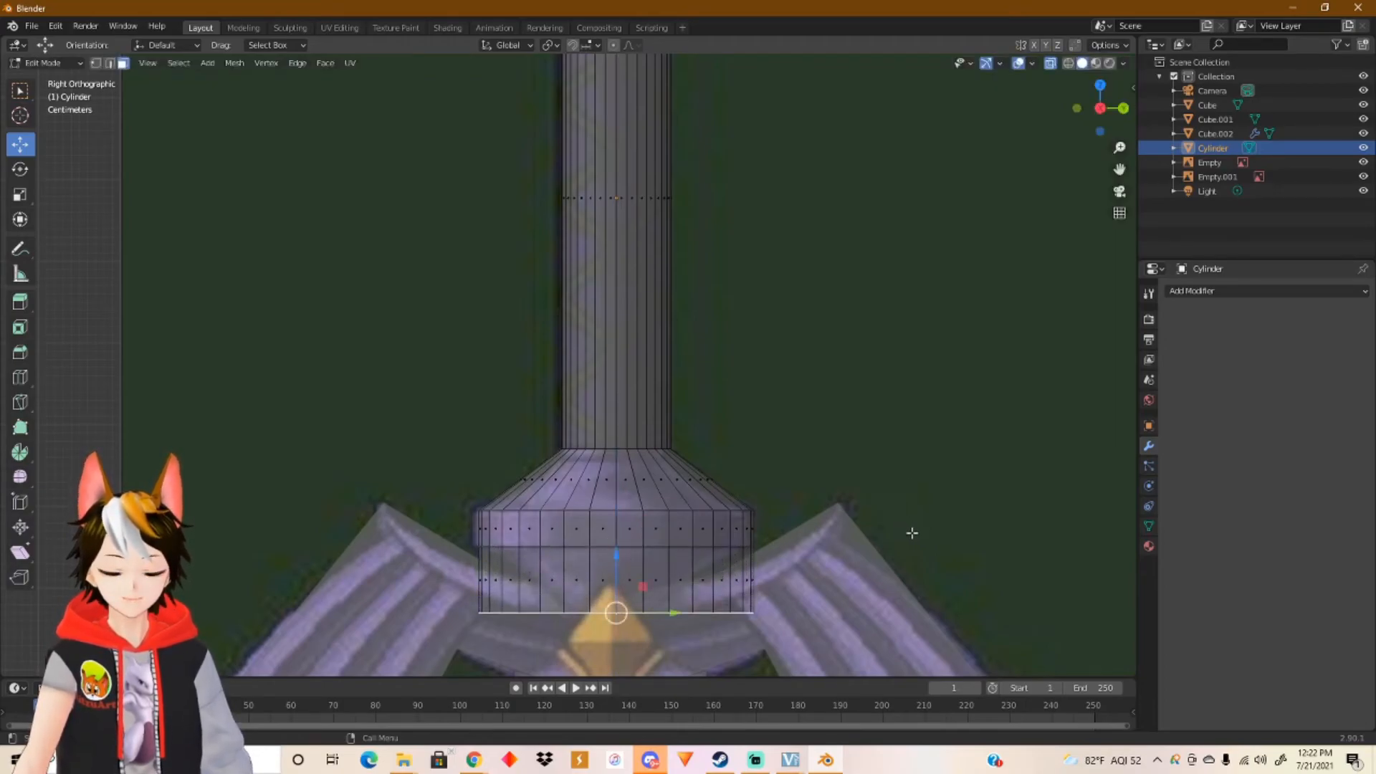
key("s")
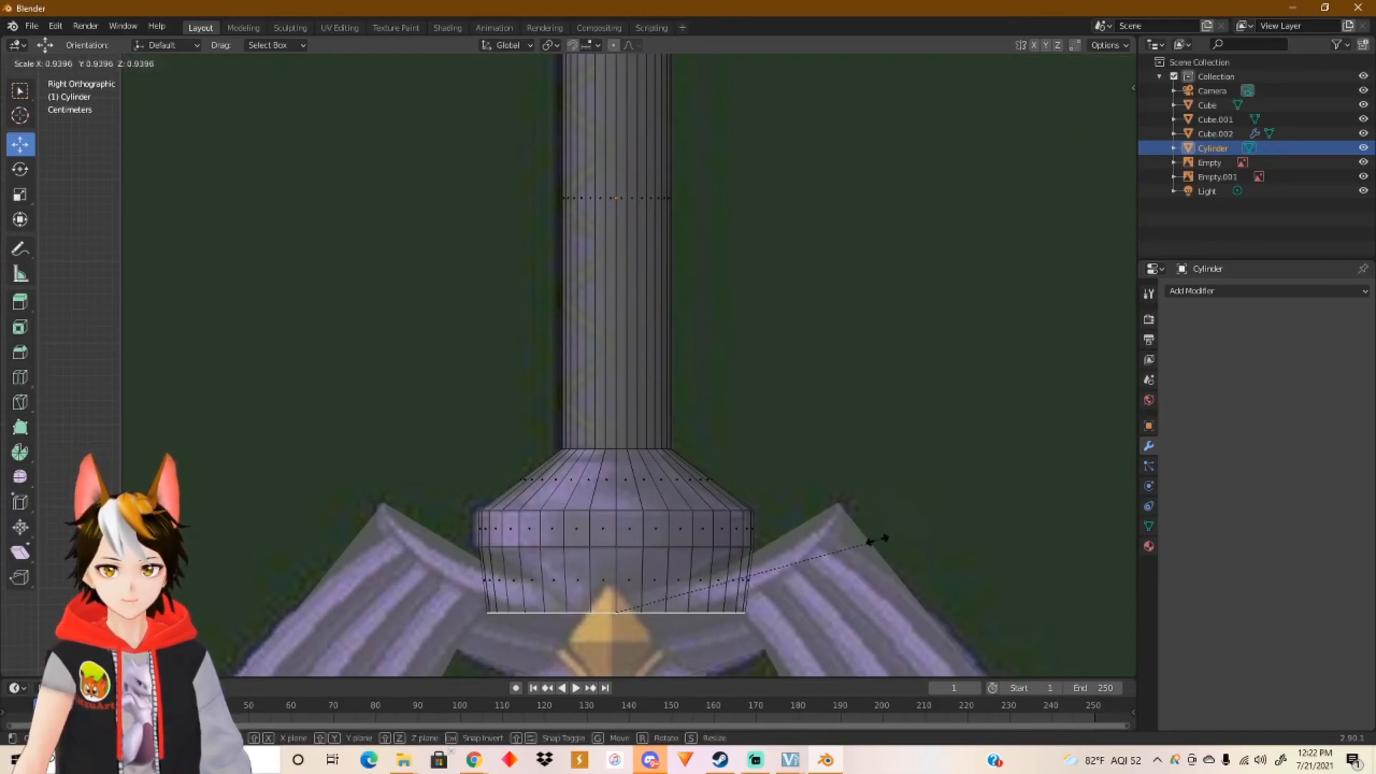
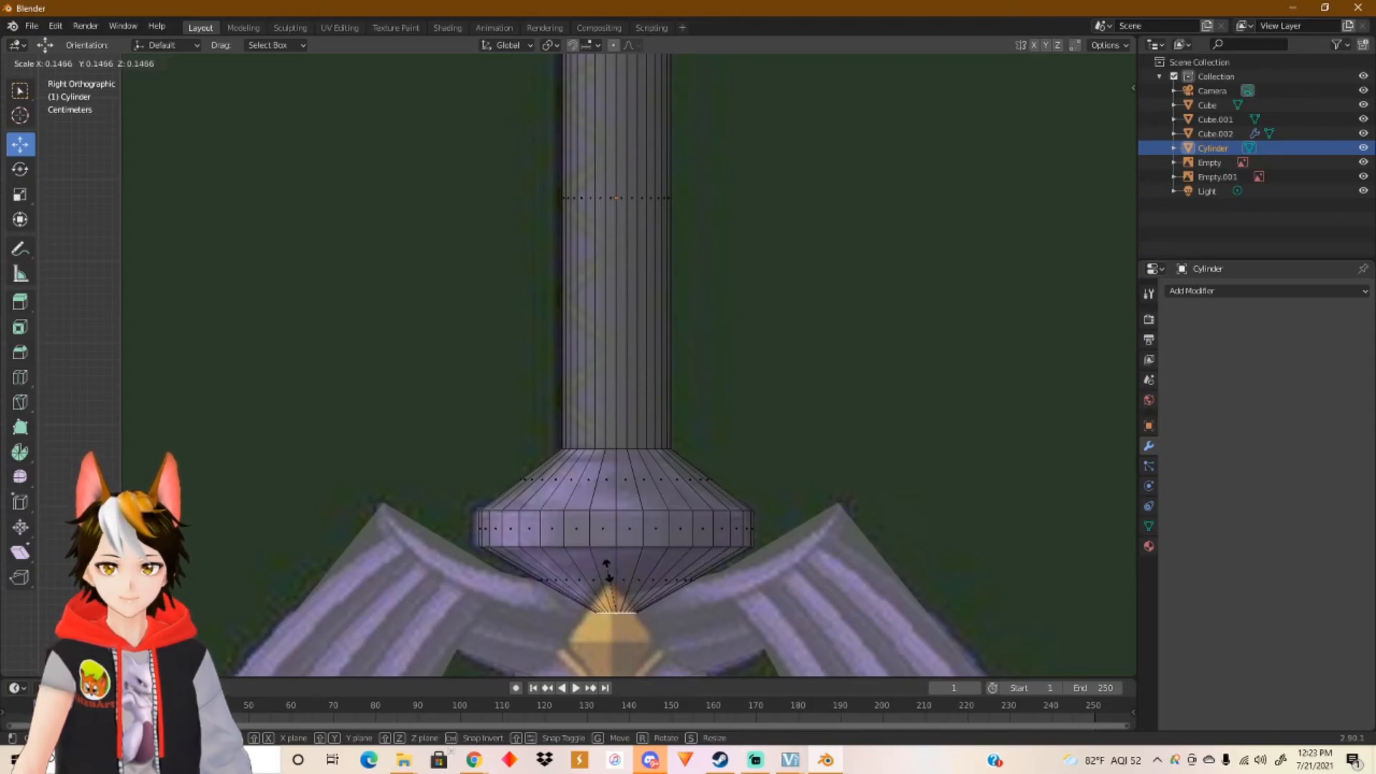
left_click(610, 560)
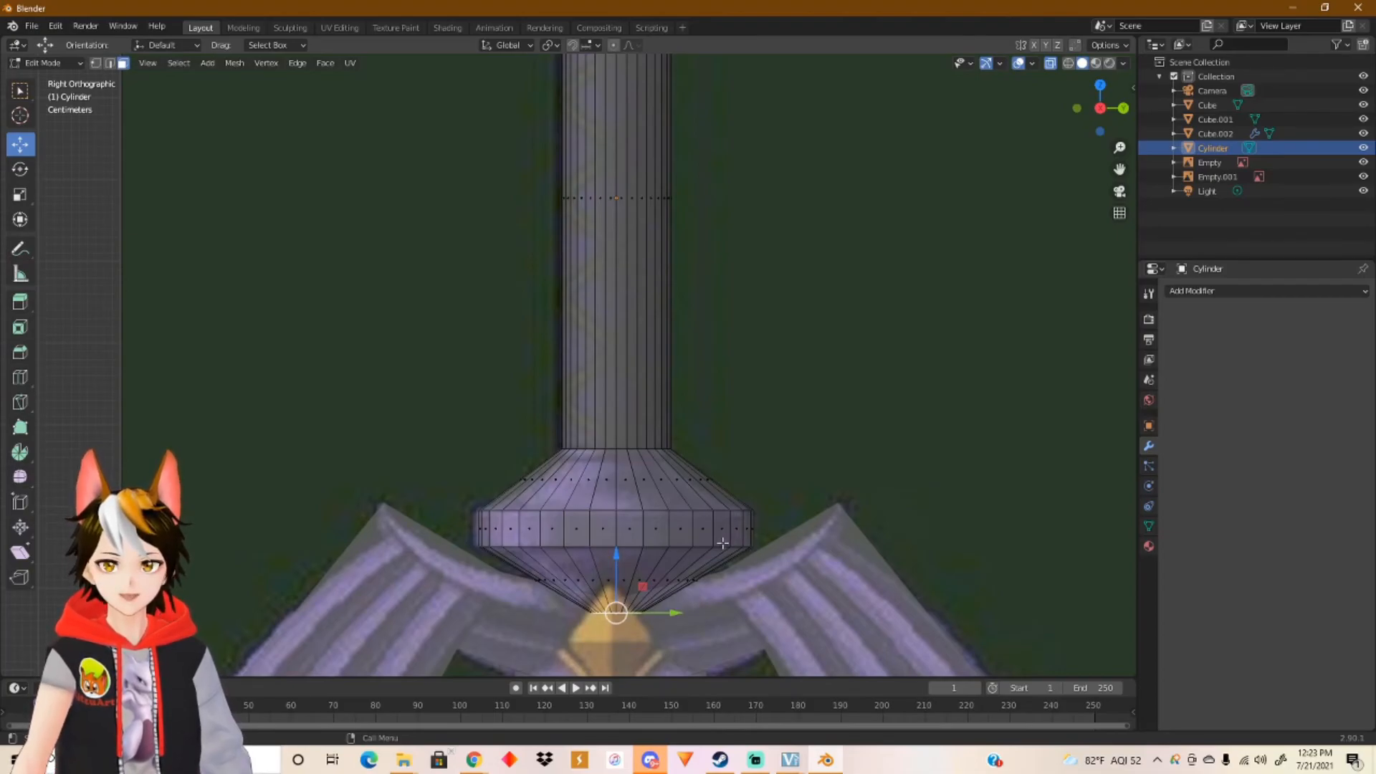
Step: Show the cylinder's object properties, select the top end face of the grip, and return to the right orthographic view
middle_click_drag(723, 545, 733, 430, "shift")
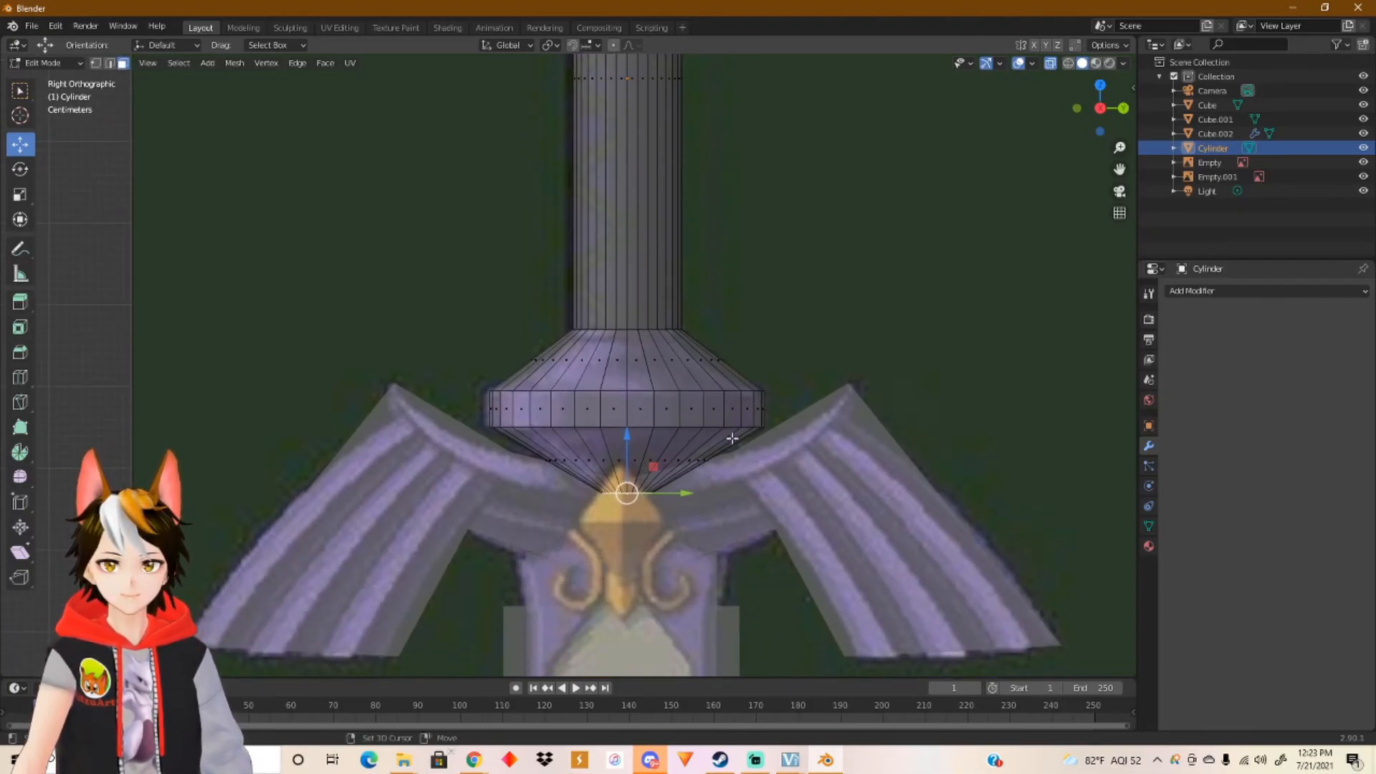
left_click(1149, 426)
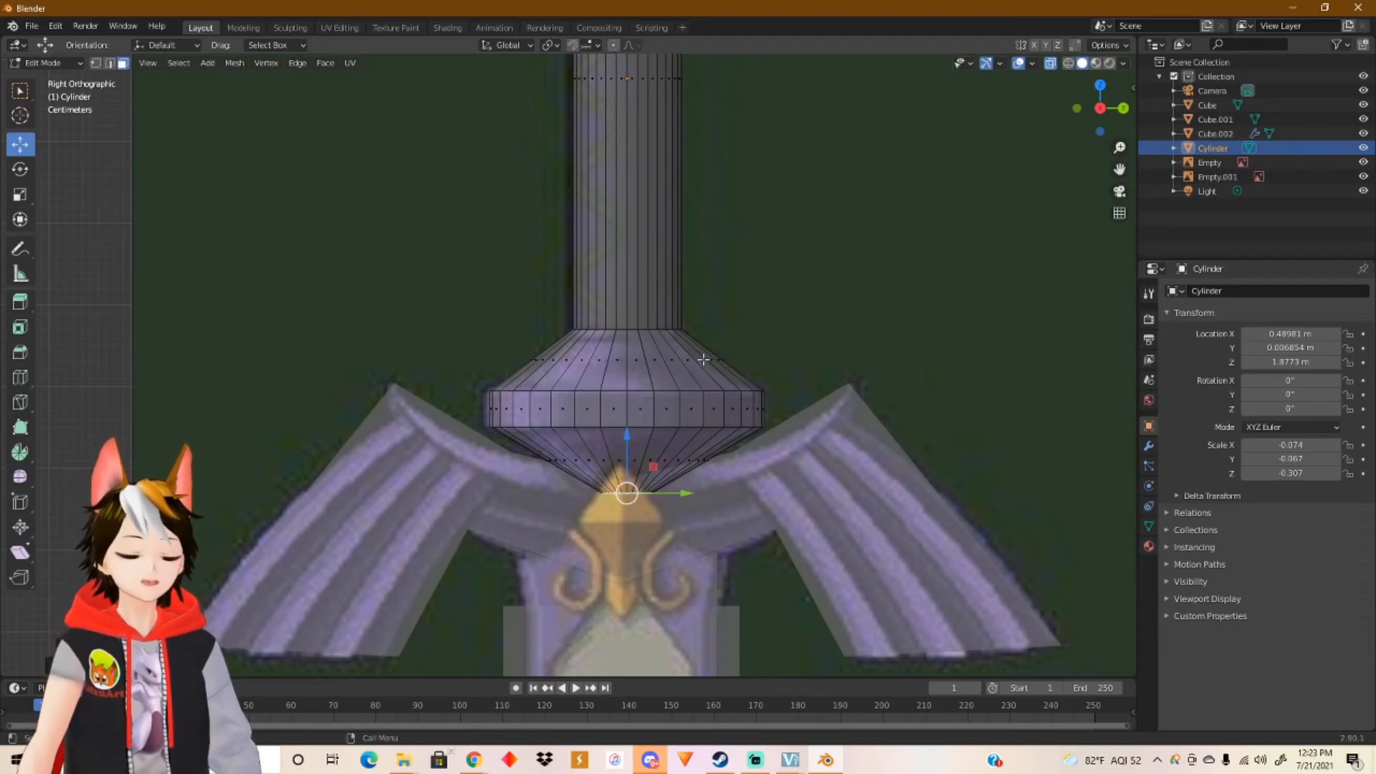
middle_click_drag(716, 252, 712, 485, "shift")
mouse_move(705, 298)
middle_mouse_down("shift")
mouse_move(705, 460)
mouse_move(701, 394)
mouse_move(701, 449)
middle_mouse_up("shift")
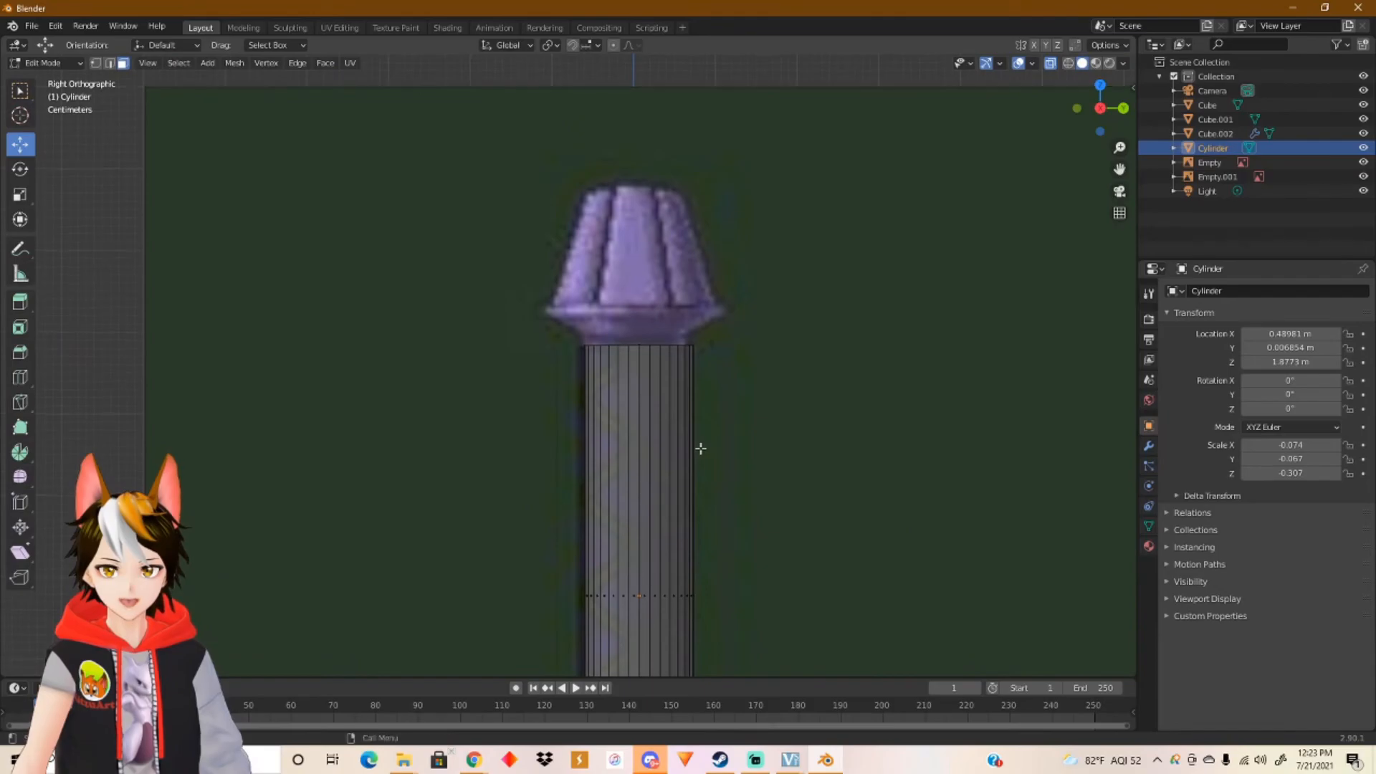
middle_click_drag(710, 316, 683, 372)
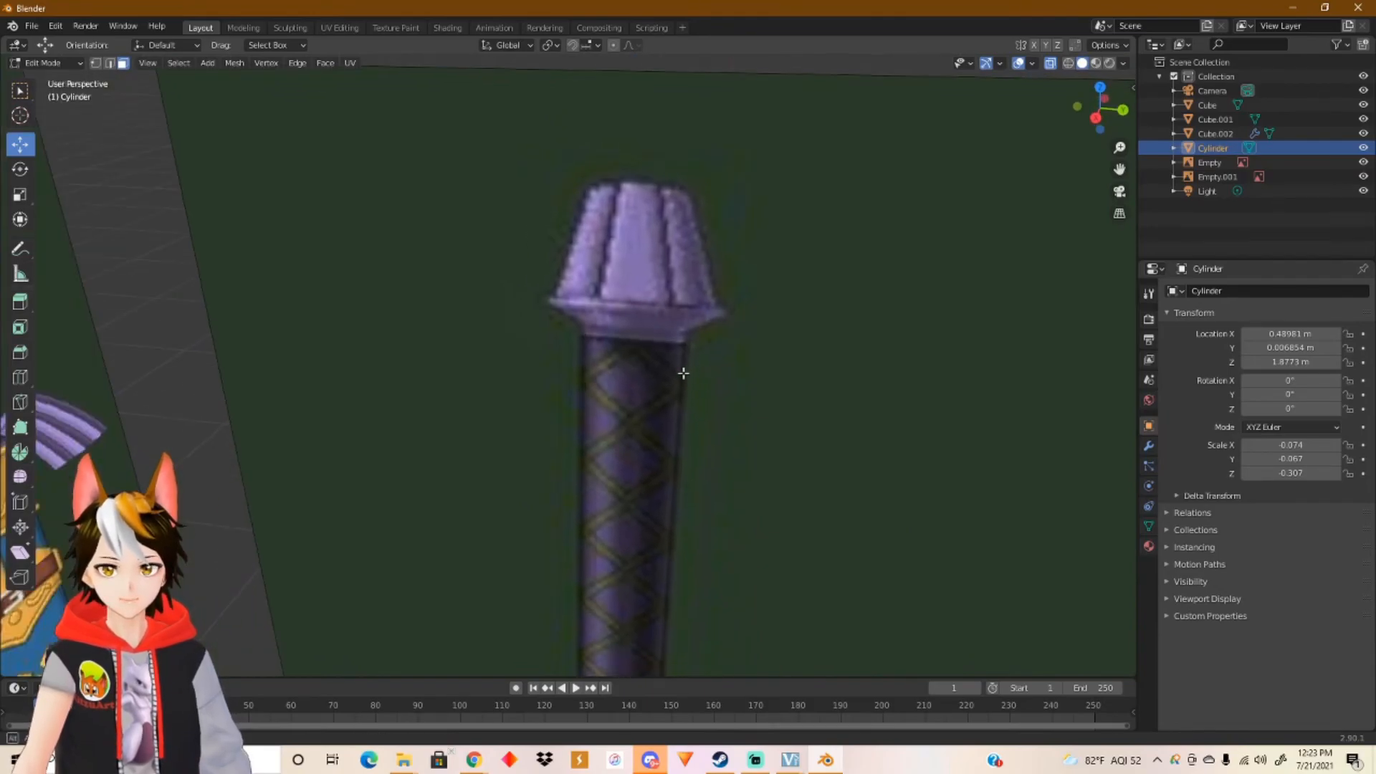
scroll(674, 383, "down", 3)
middle_click_drag(651, 465, 707, 288, "shift")
scroll(703, 323, "down", 2)
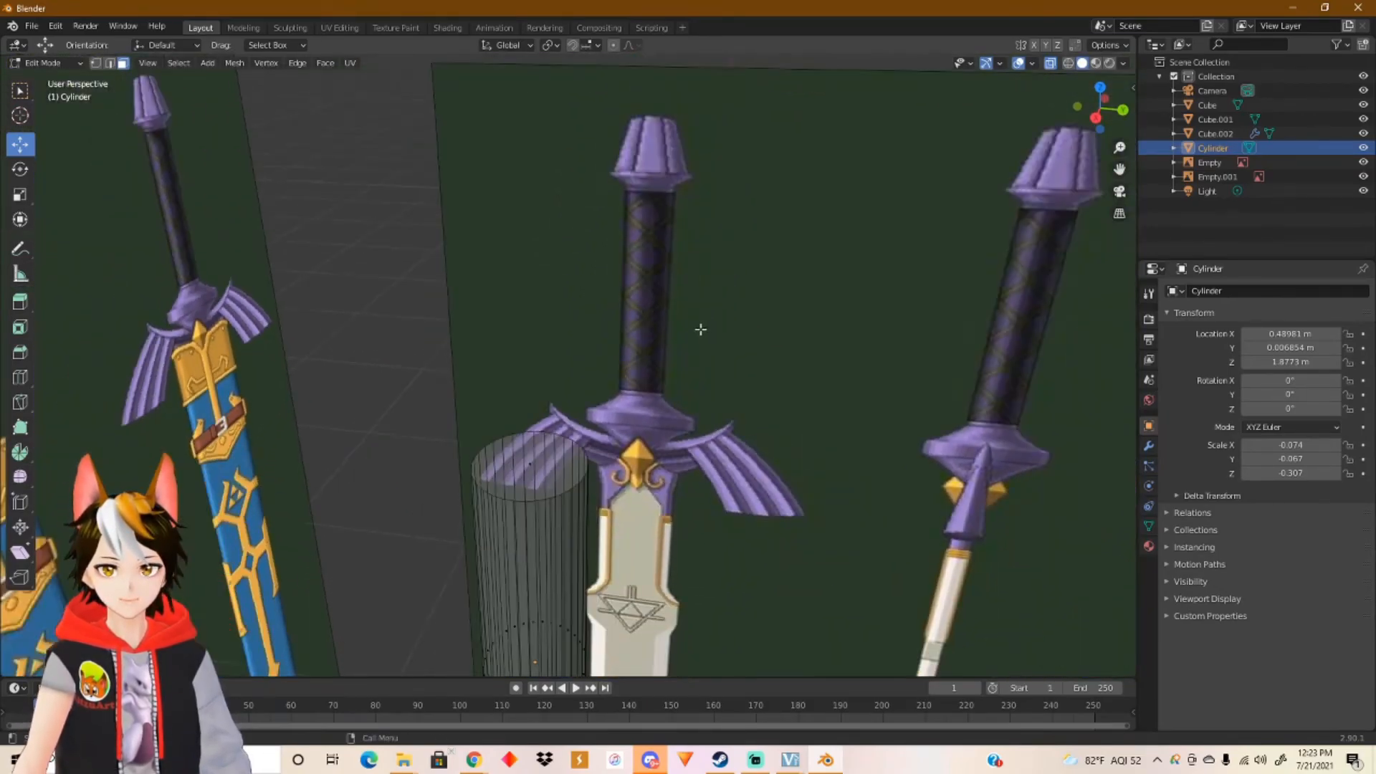
left_click(534, 466)
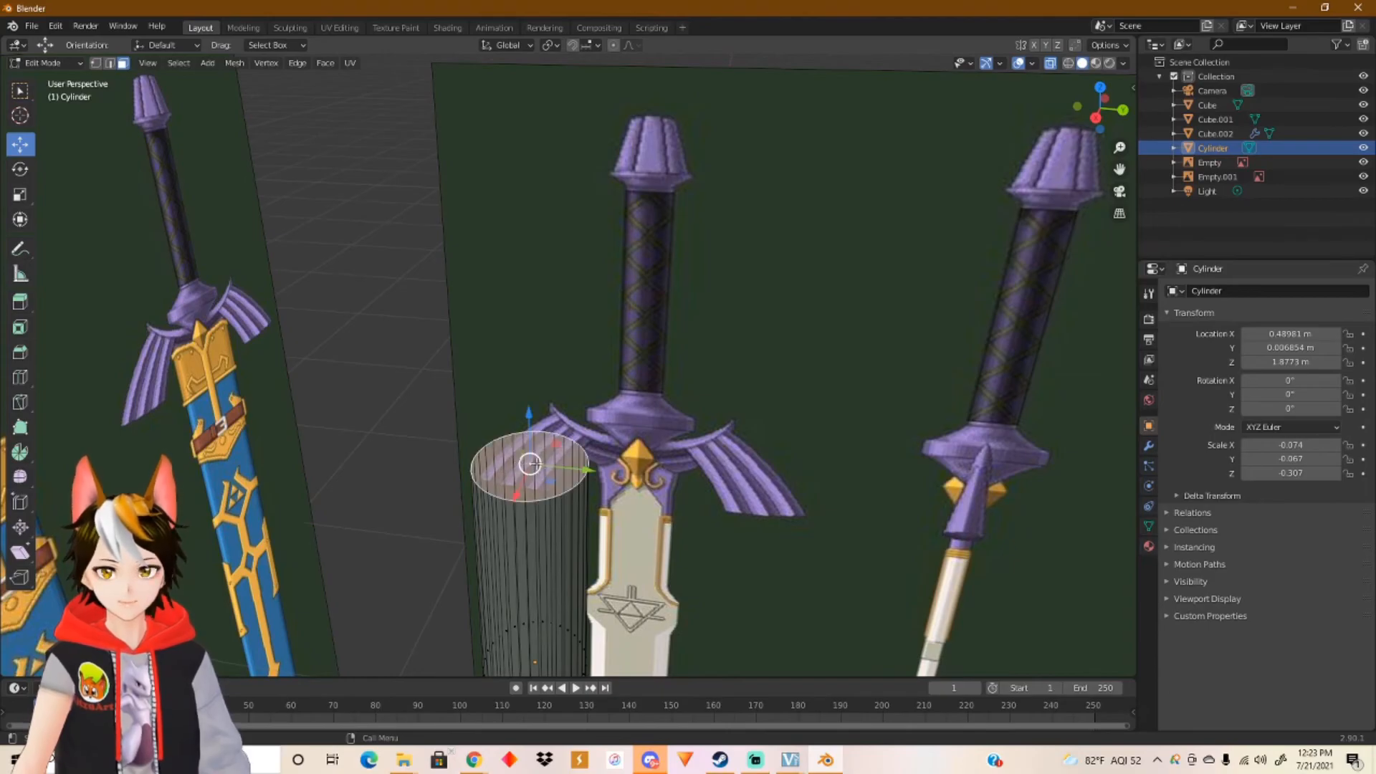
left_click(1094, 120)
scroll(745, 273, "up", 3)
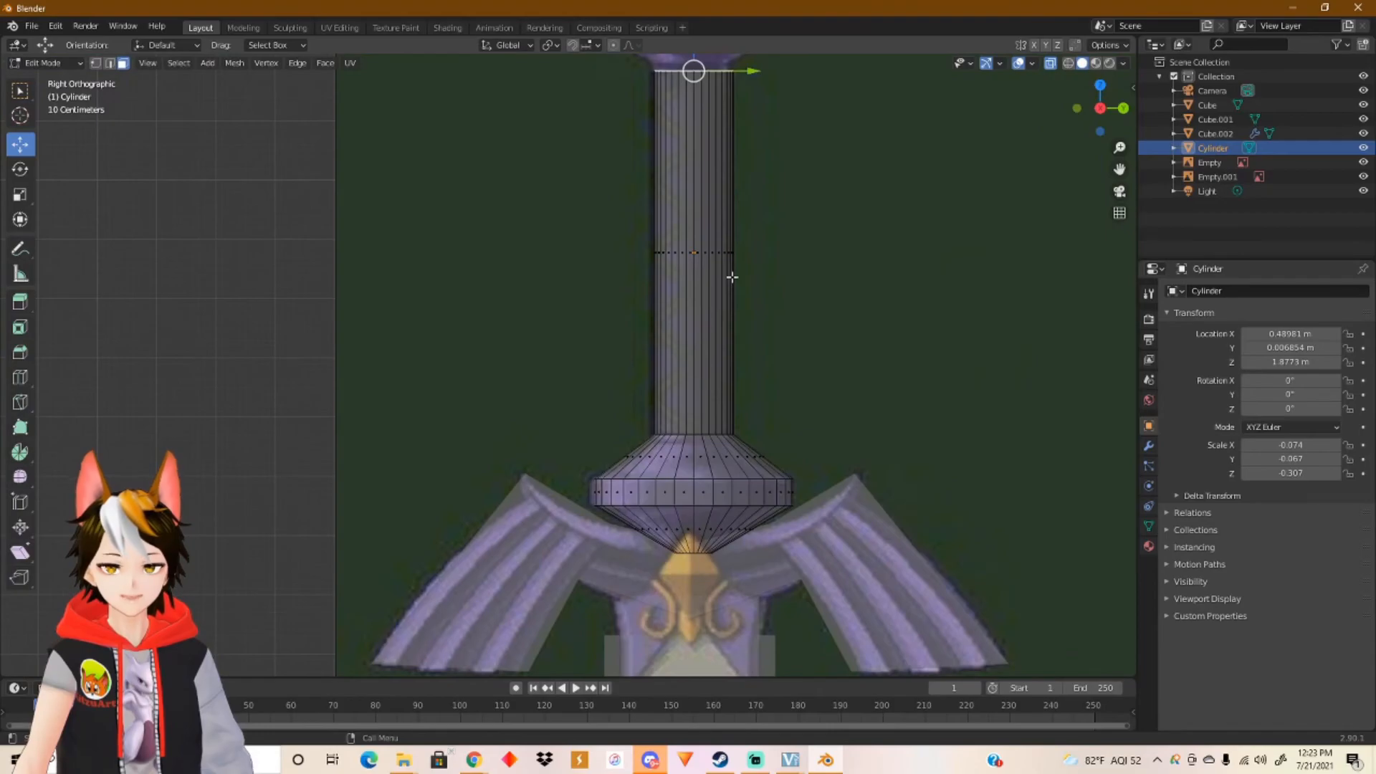
Step: Extrude the grip's top face up, flare it to the pommel base's width, and extrude a thin rim about 0.012 m high
middle_click_drag(753, 222, 715, 388, "shift")
middle_click_drag(695, 368, 611, 439, "shift")
scroll(671, 410, "up", 2)
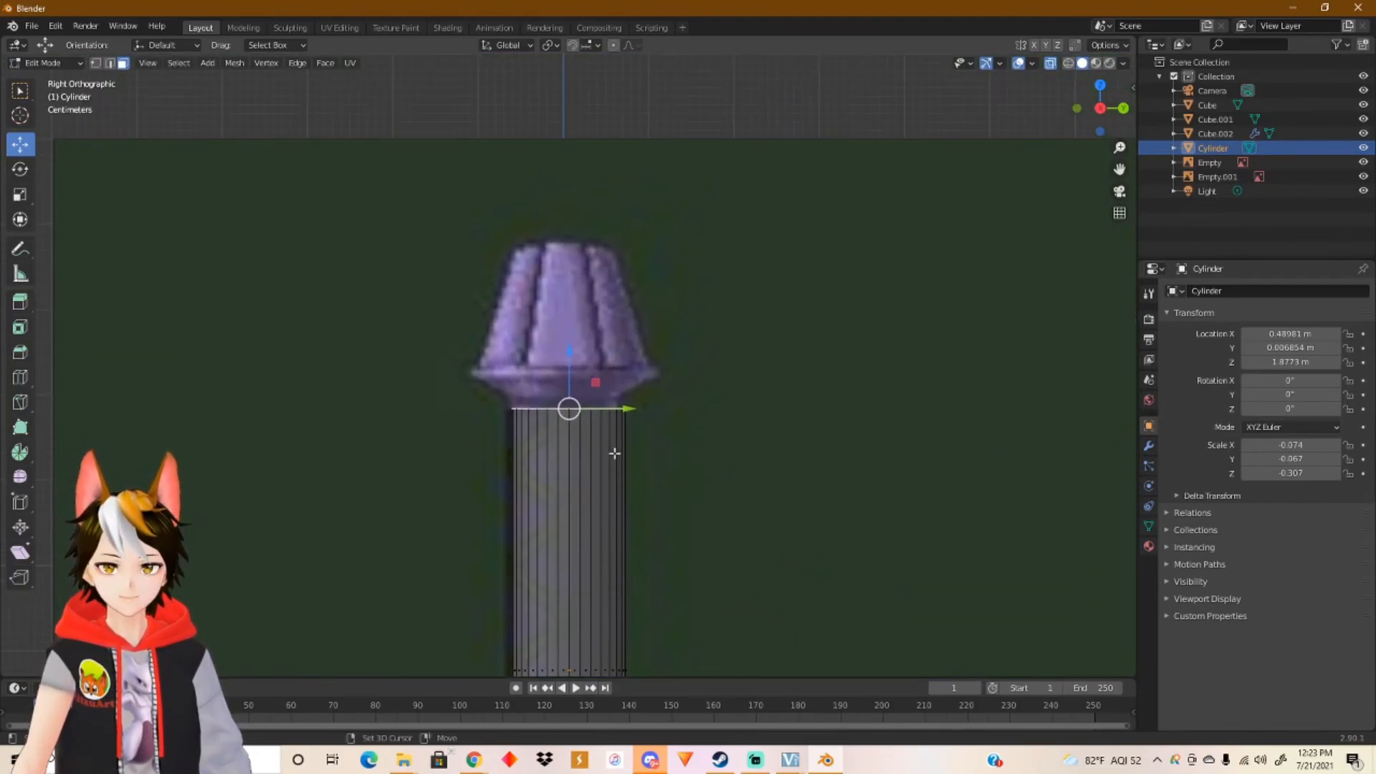
key("e")
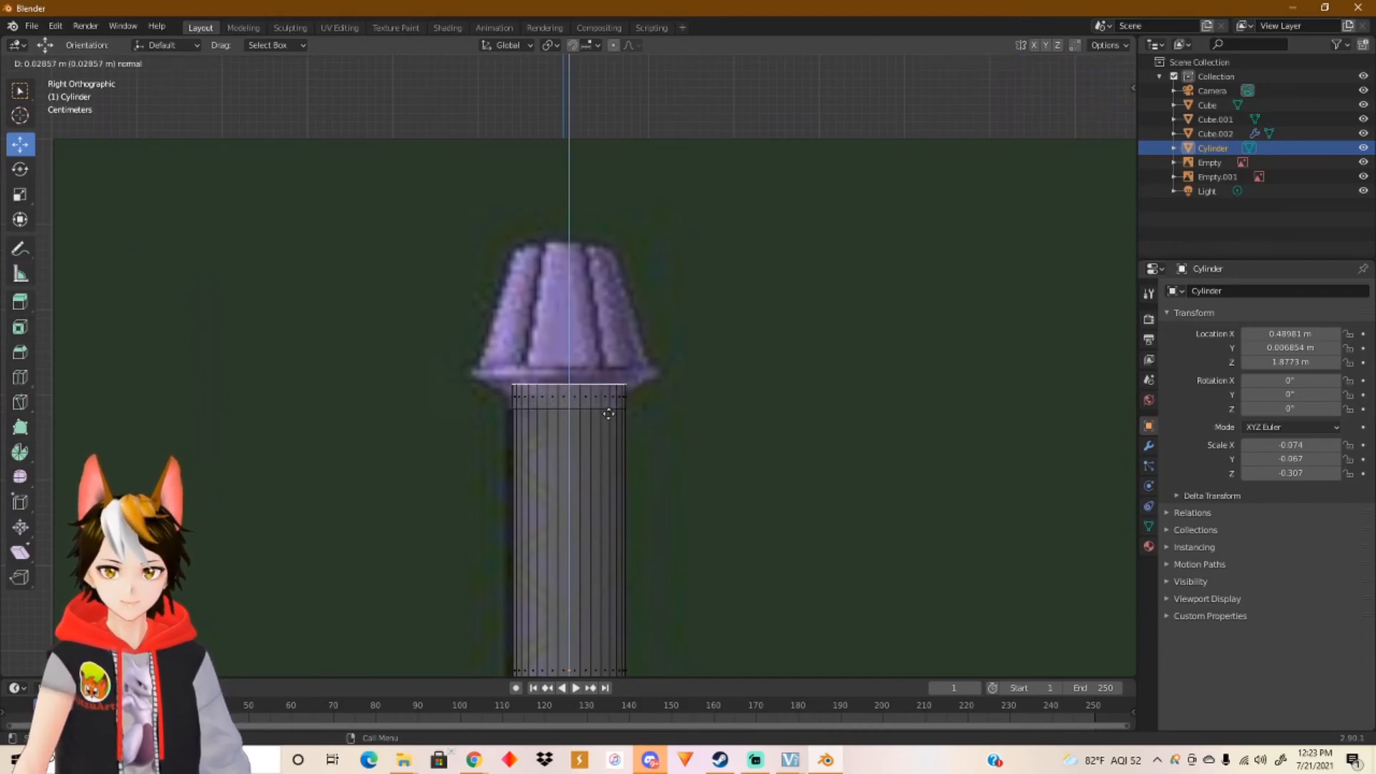
left_click(608, 408)
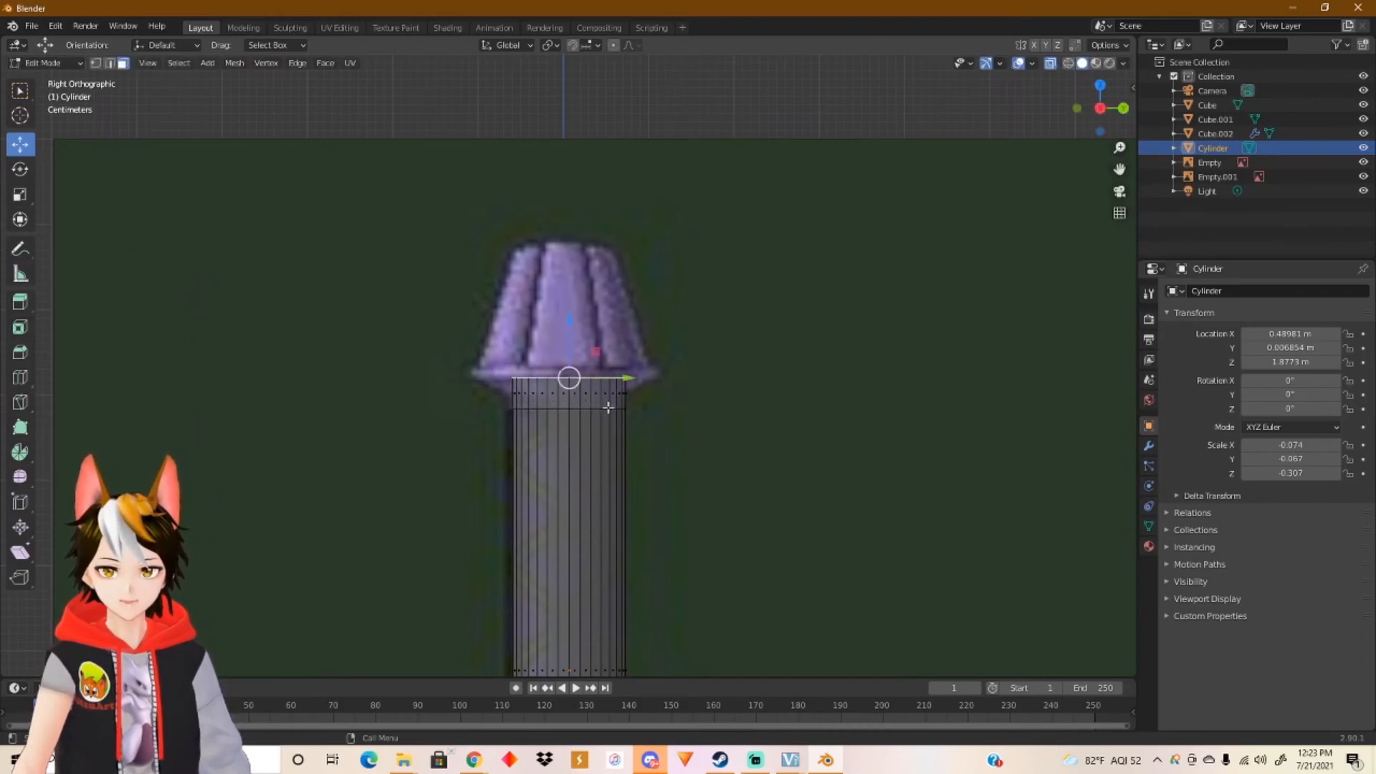
key("s")
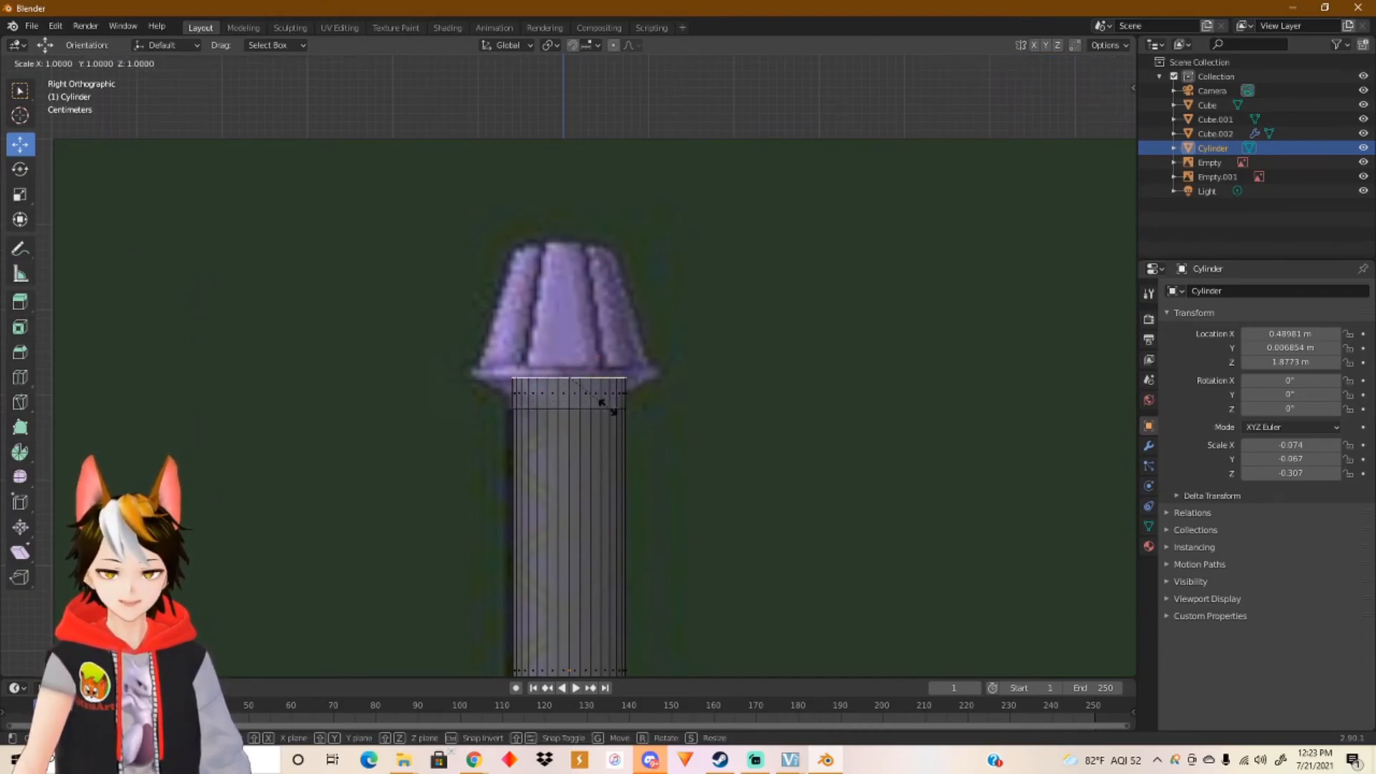
left_click(651, 391)
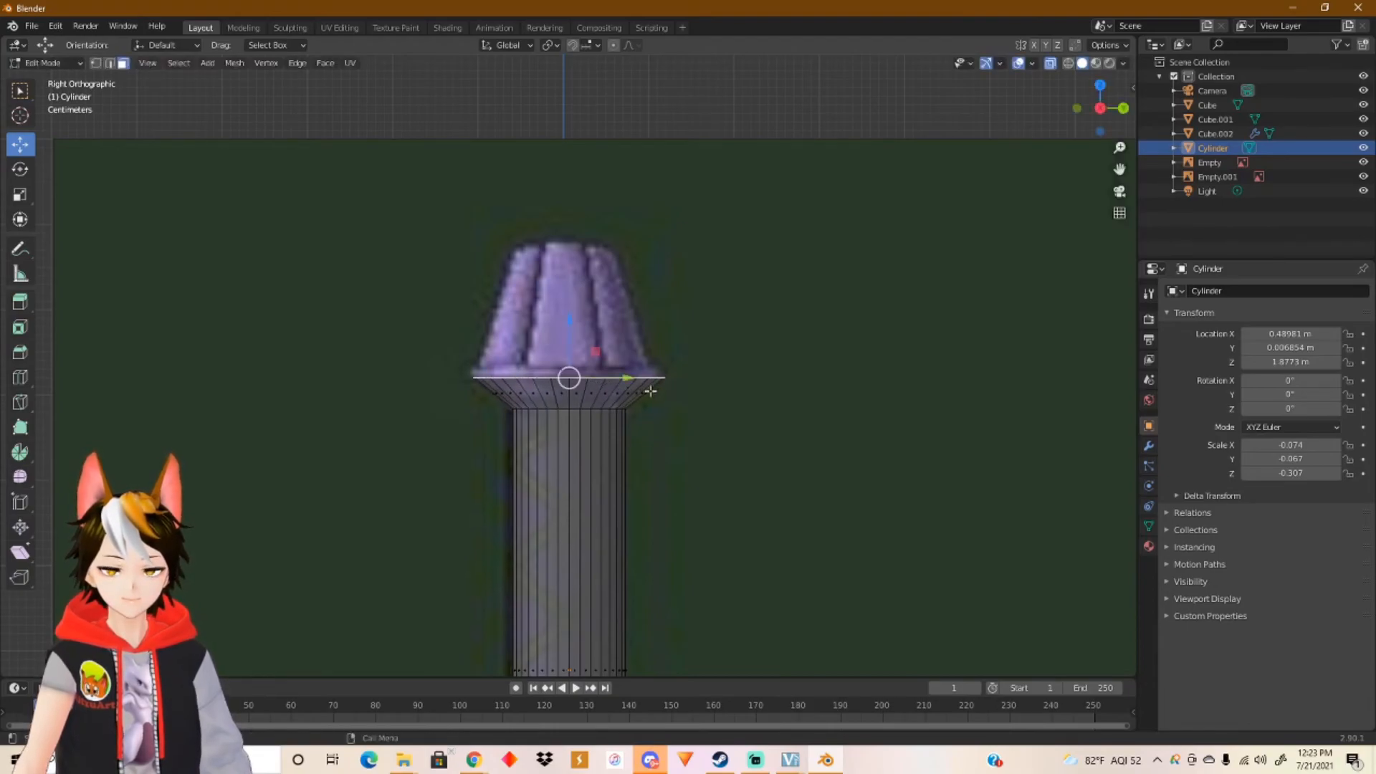
key("e")
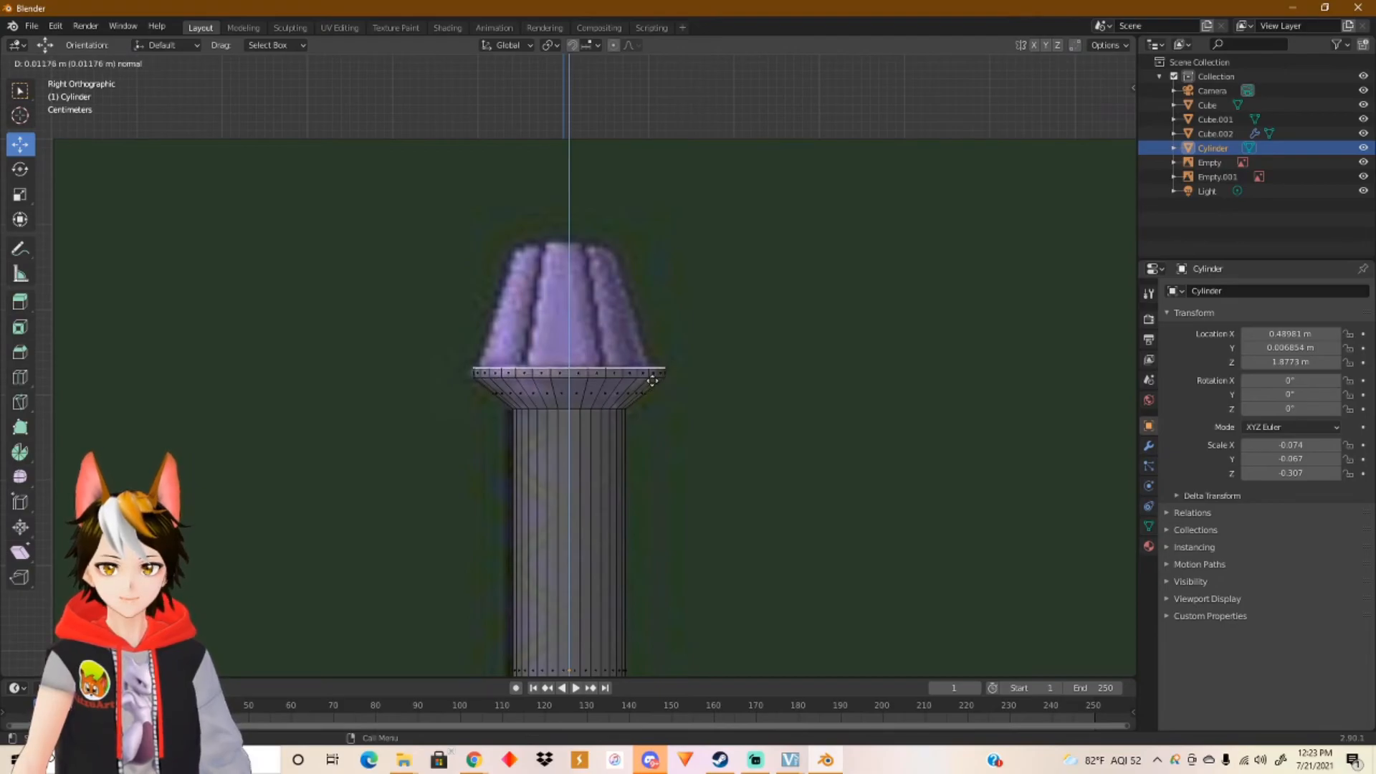
left_click(652, 381)
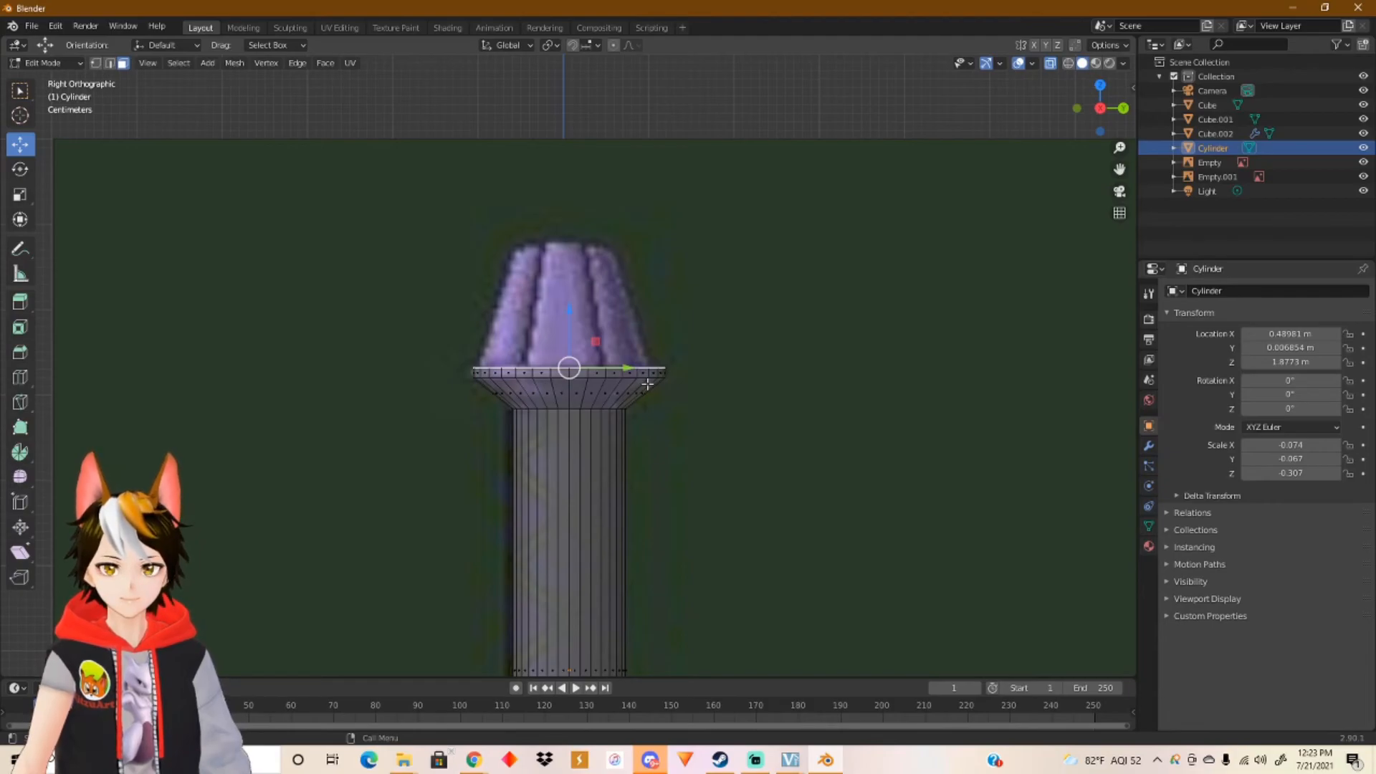
Step: Extrude the pommel about 0.142 m up to its reference height and scale the top face to about 0.564 to taper it
scroll(647, 385, "up", 4)
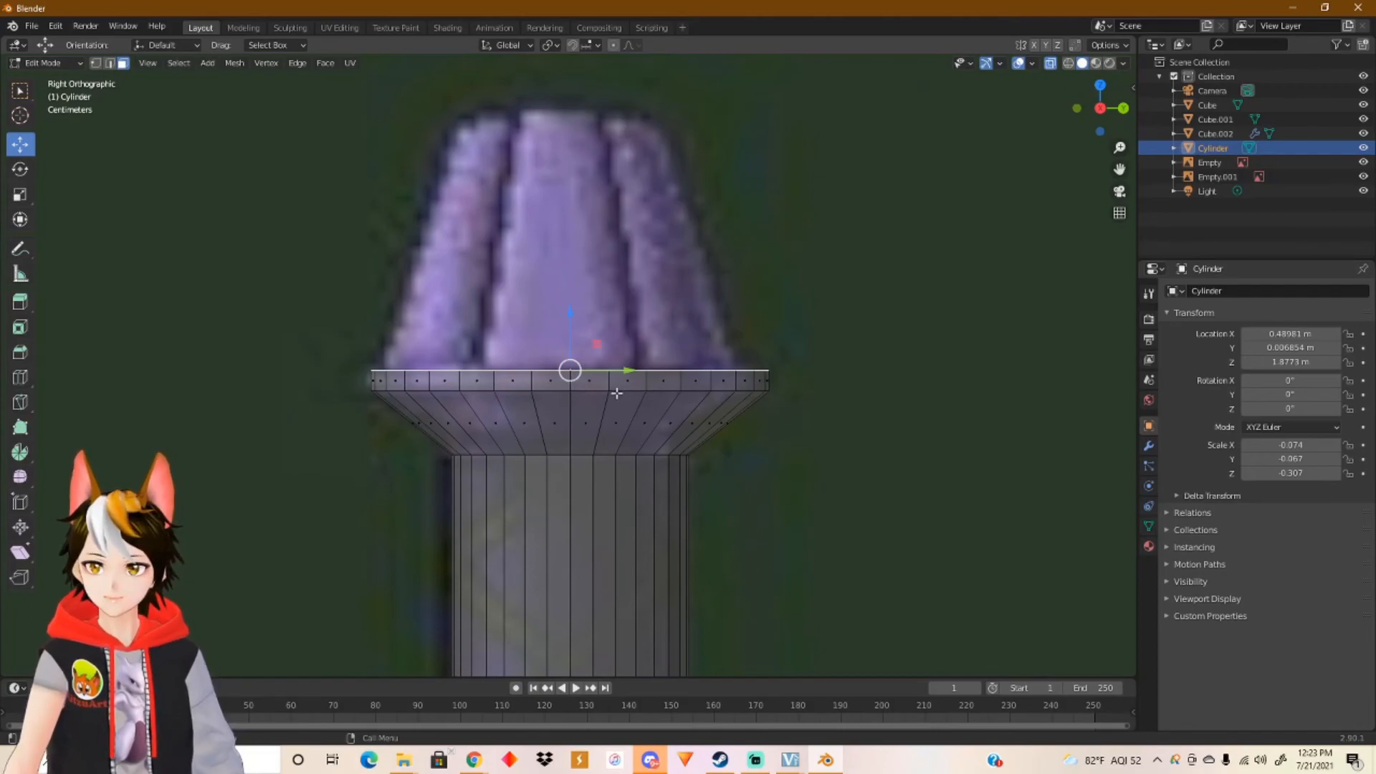
scroll(616, 393, "down", 2)
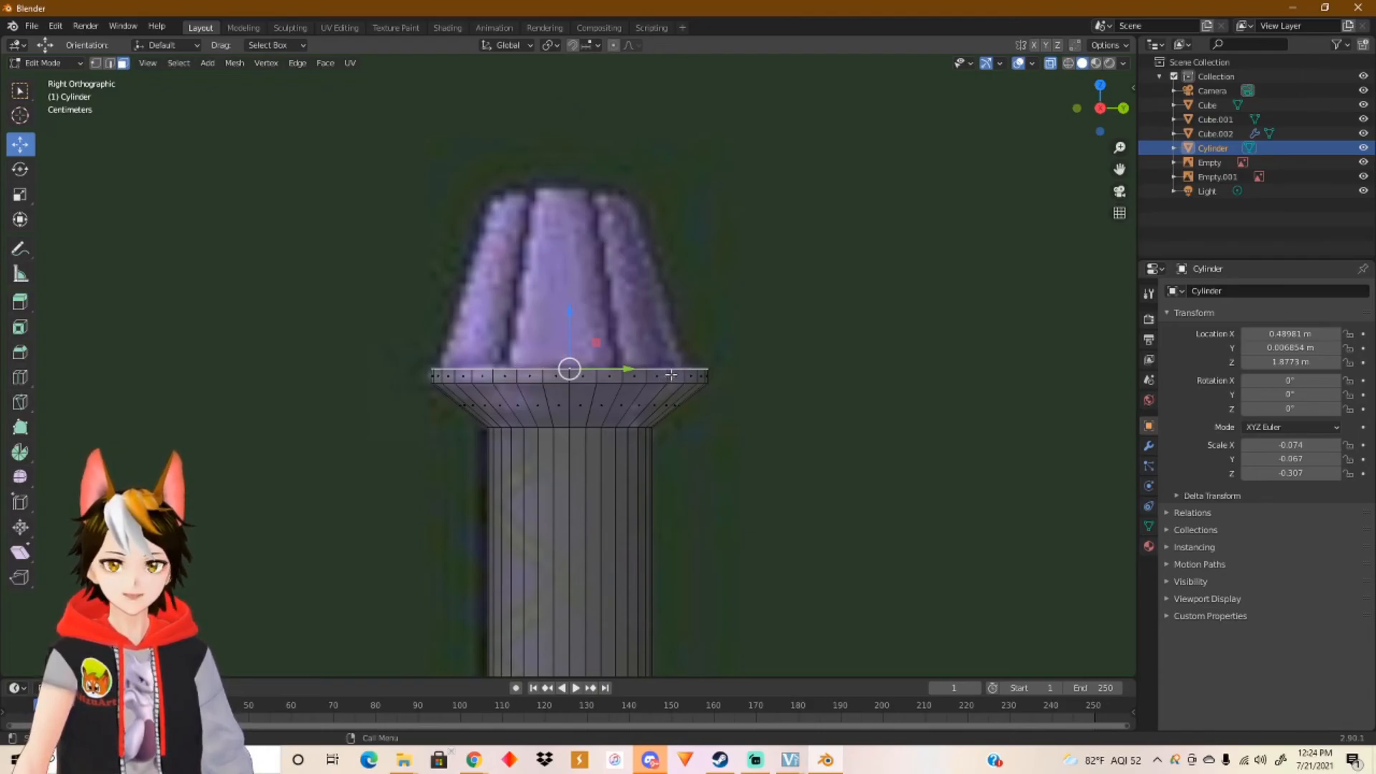
key("e")
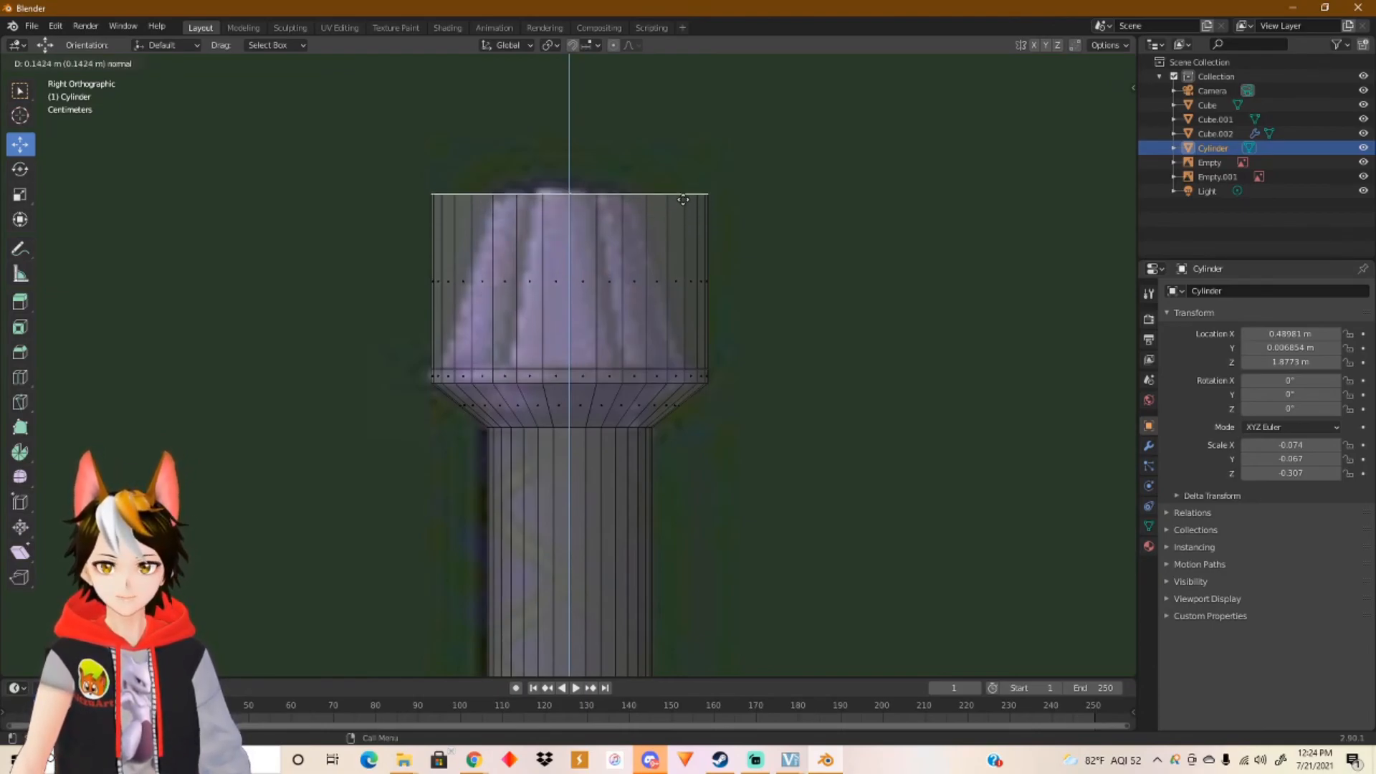
left_click(684, 200)
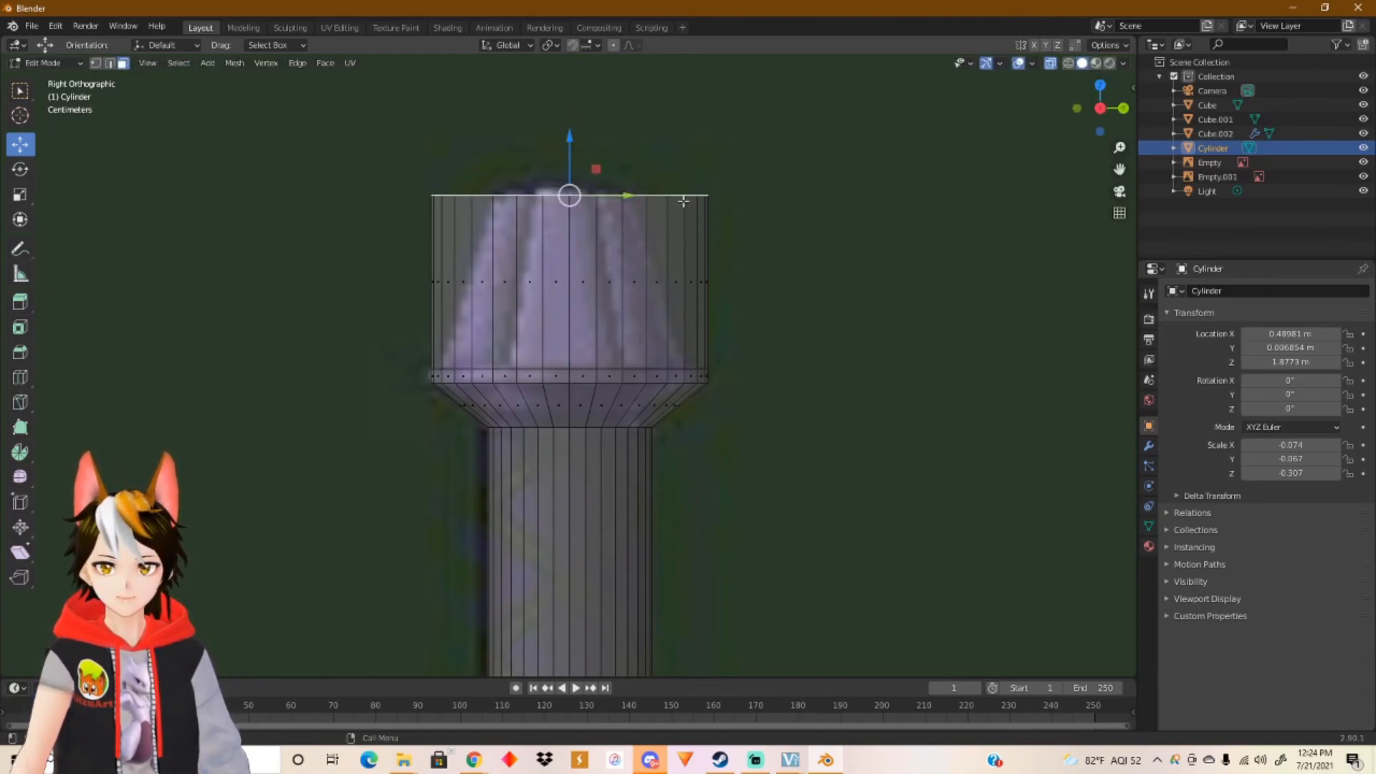
key("s")
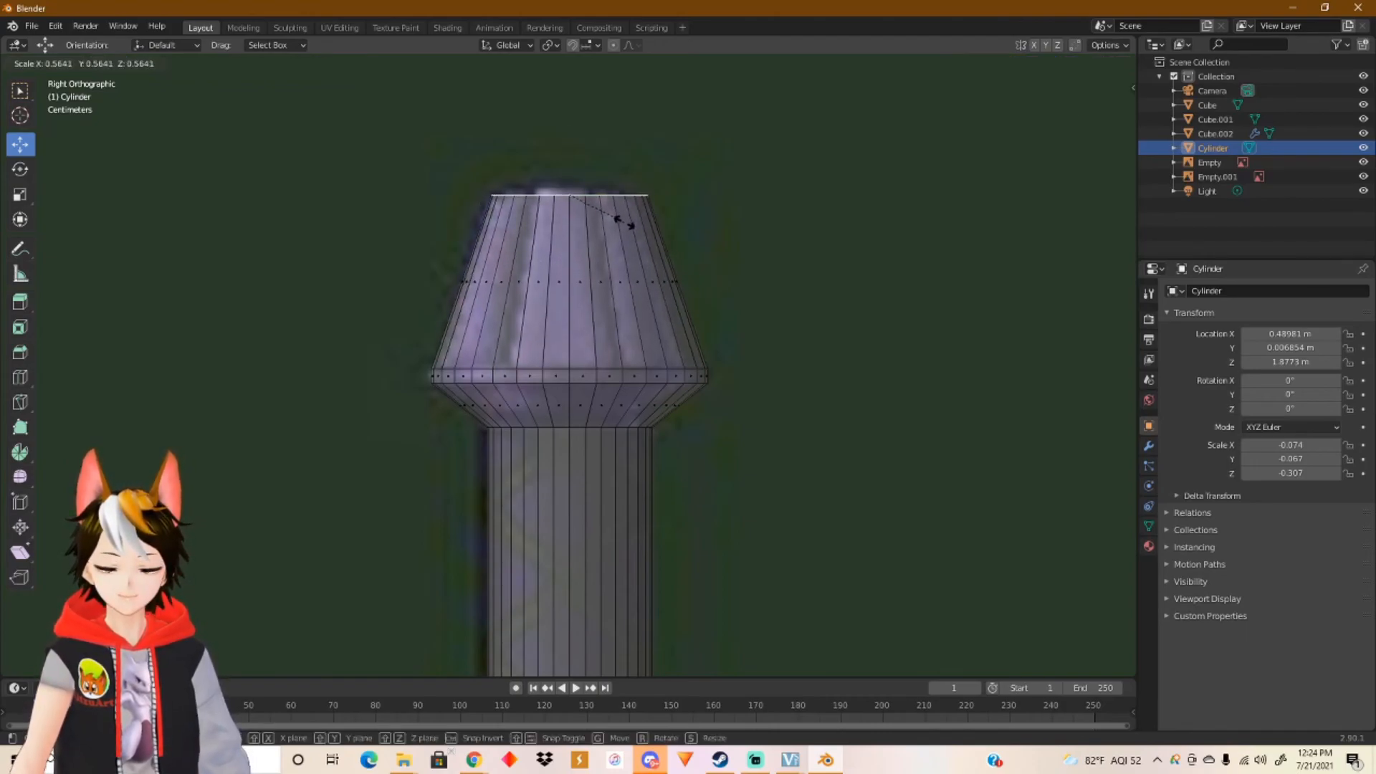
left_click(624, 222)
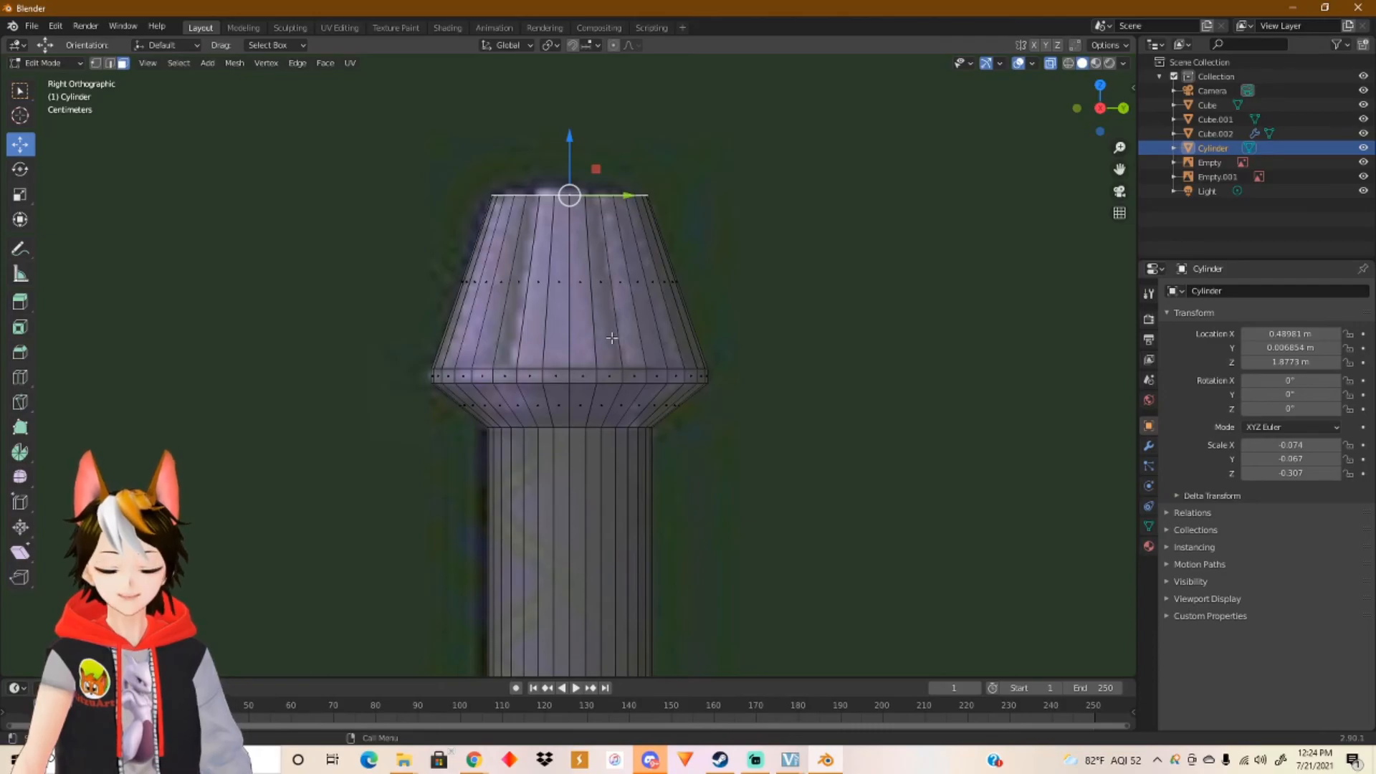
Step: Turn off X-ray display and check the whole sword model against the reference images
scroll(609, 374, "down", 1)
scroll(609, 374, "down", 2)
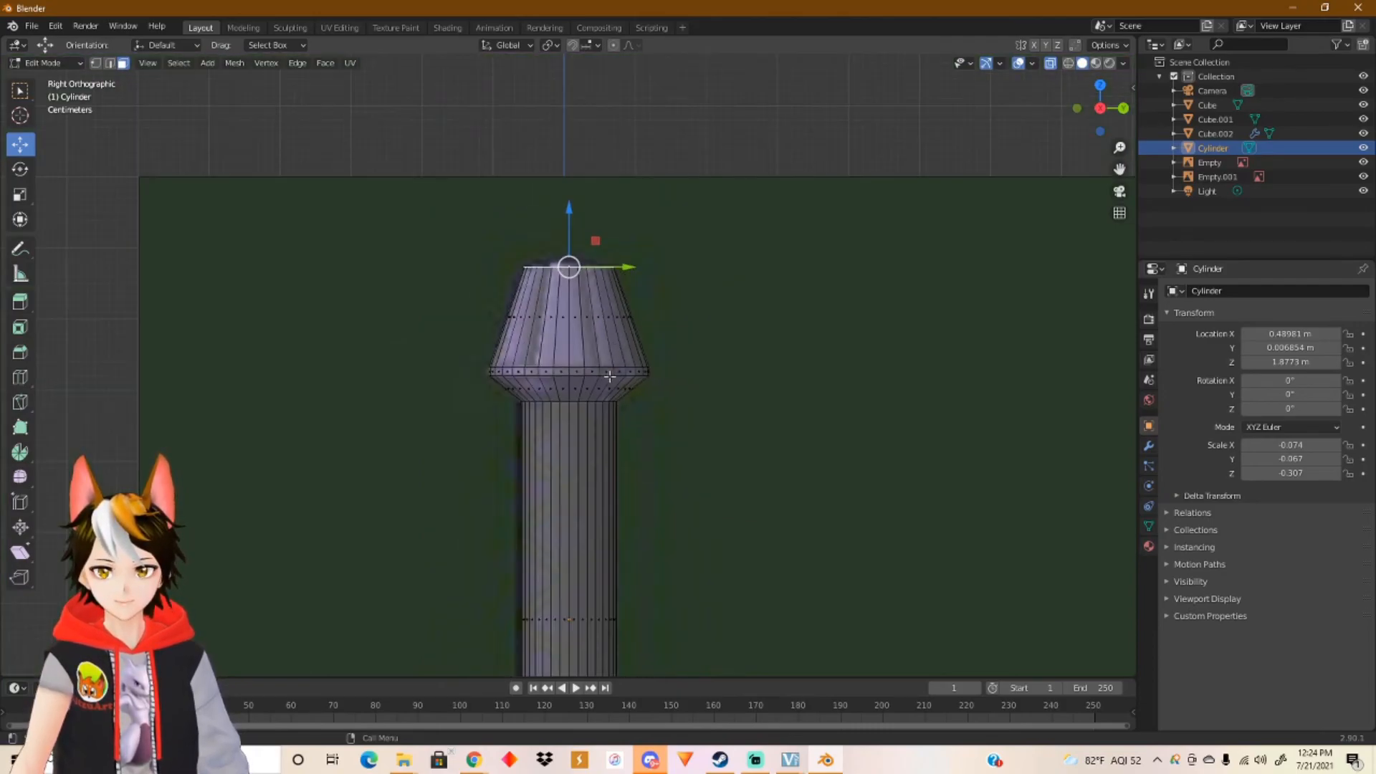
left_click(1050, 63)
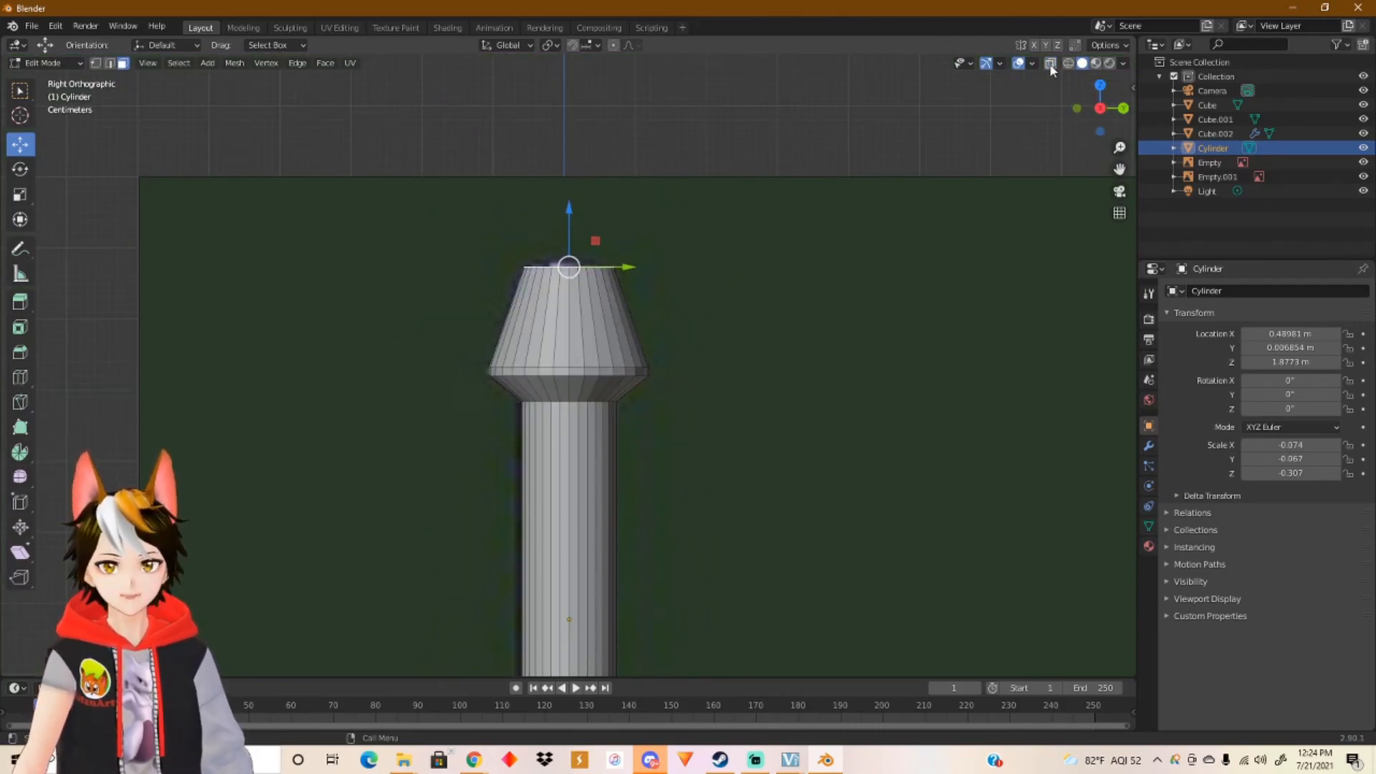
scroll(760, 341, "down", 3)
middle_click_drag(630, 553, 675, 258, "shift")
scroll(654, 292, "down", 1)
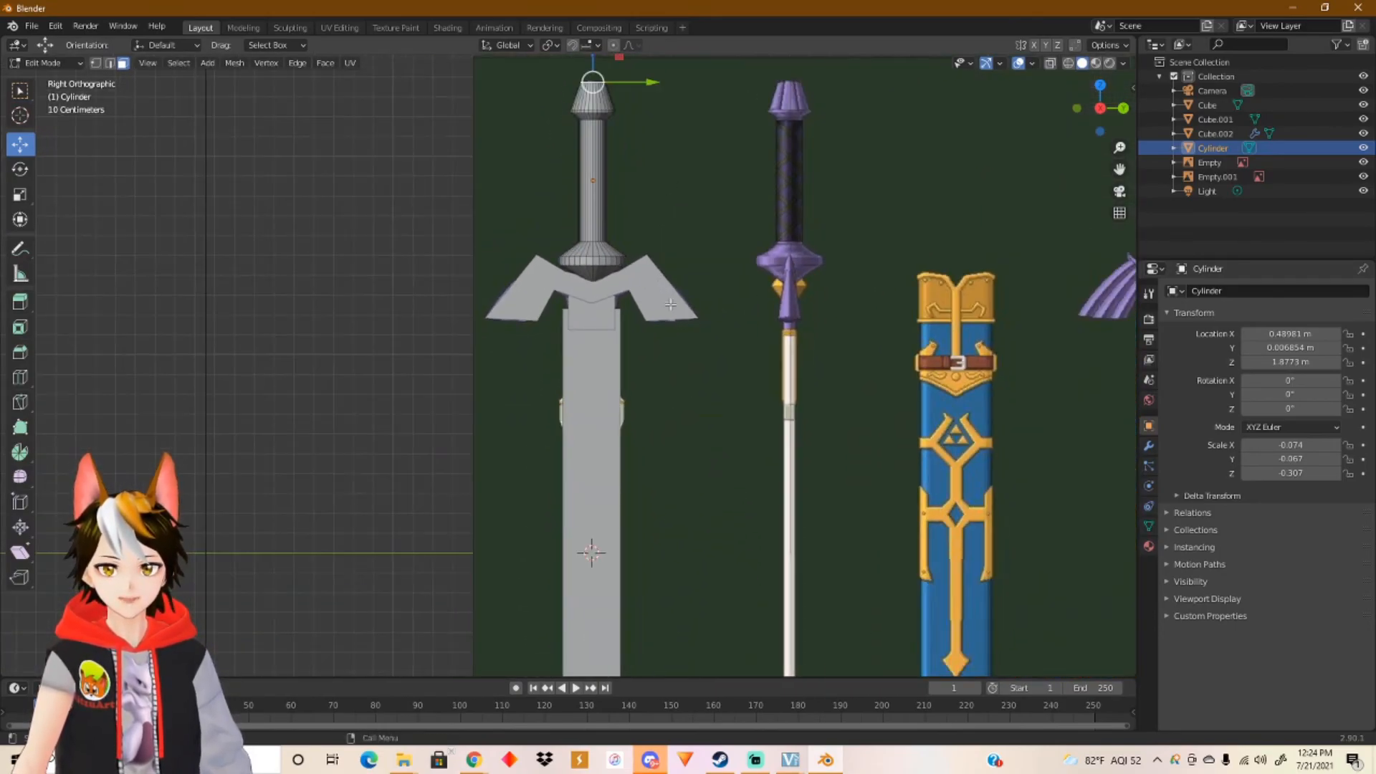
middle_click_drag(663, 409, 631, 335, "shift")
scroll(656, 297, "down", 2)
scroll(656, 297, "down", 1)
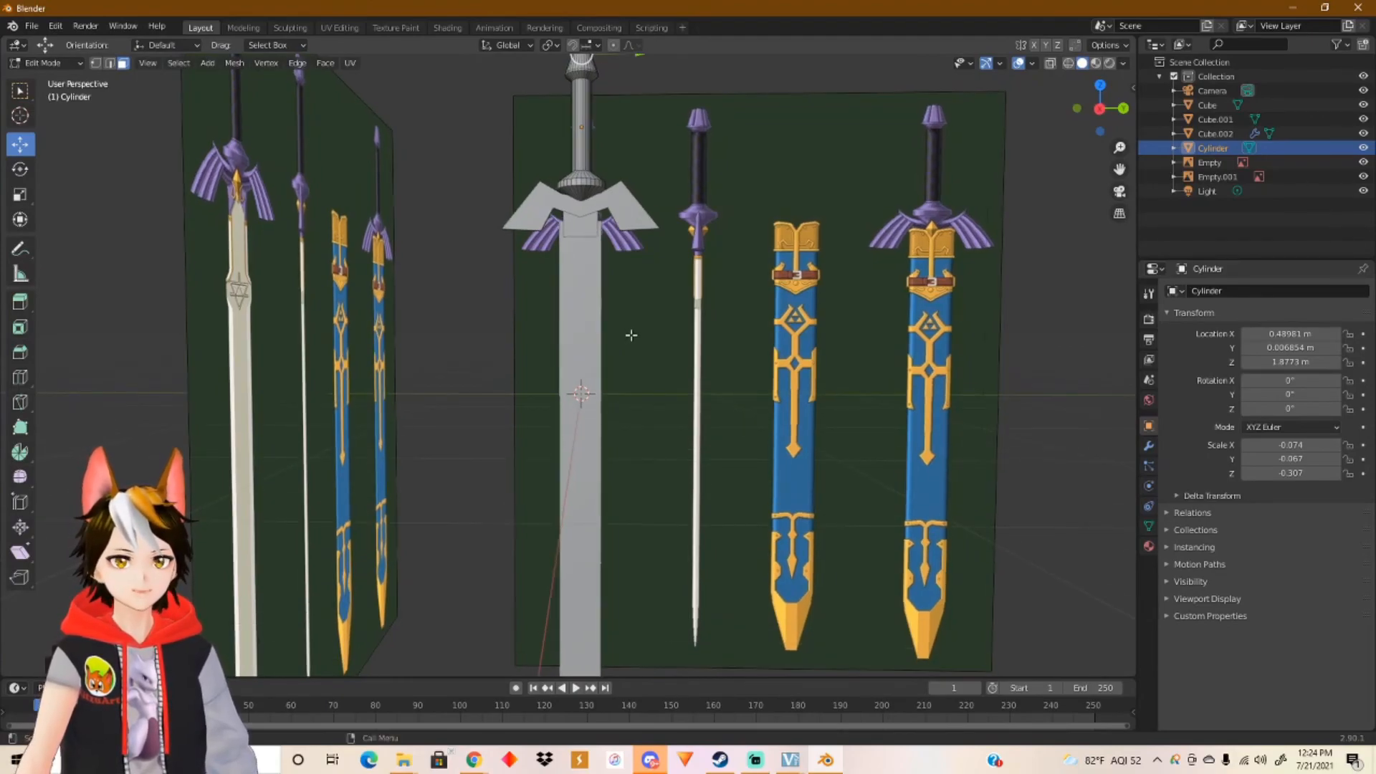